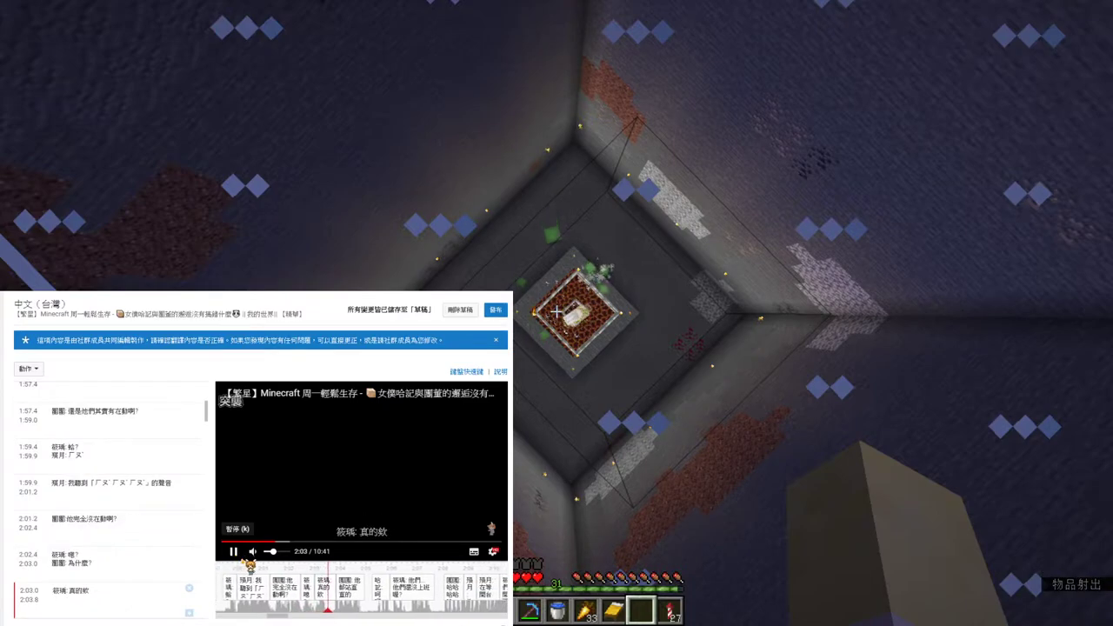
- Pause the video preview in the subtitle editor
click(233, 551)
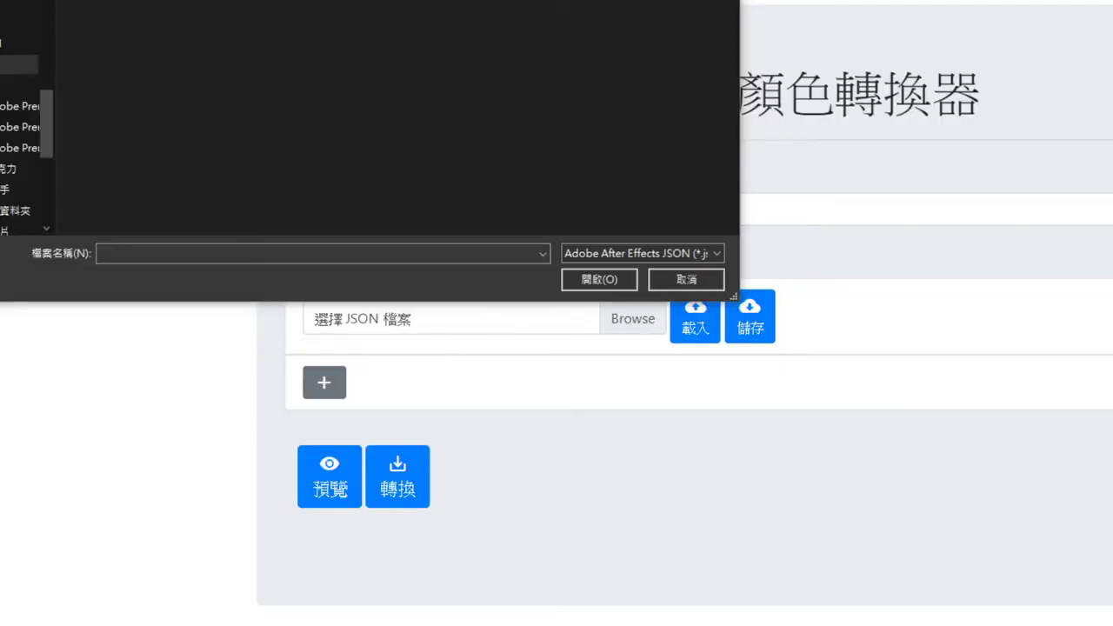
drag(227, 0, 422, 52)
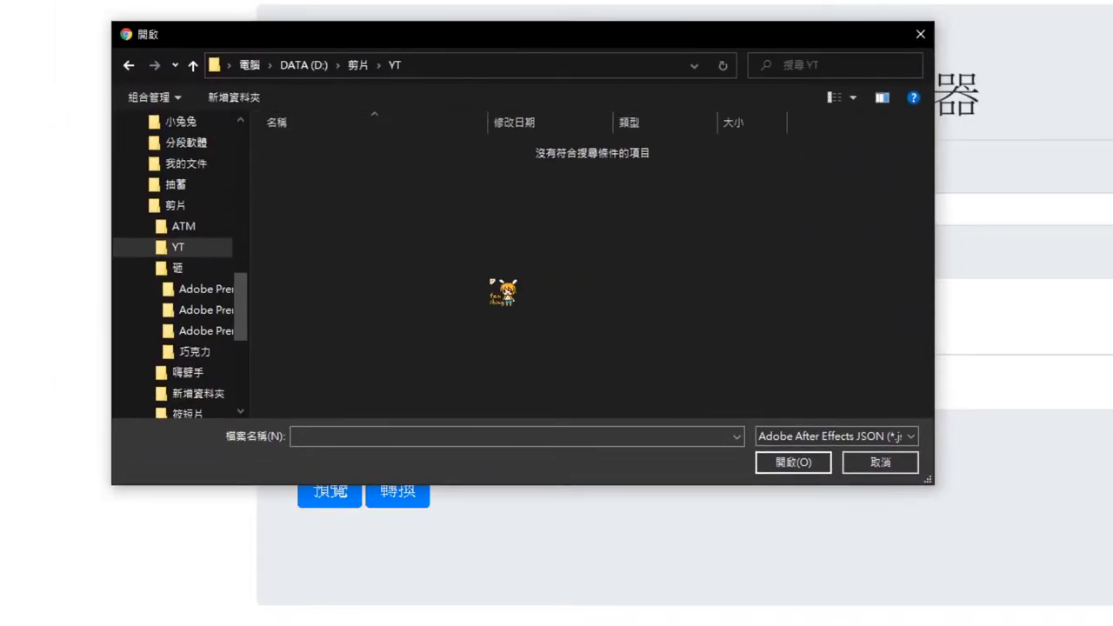
click(920, 34)
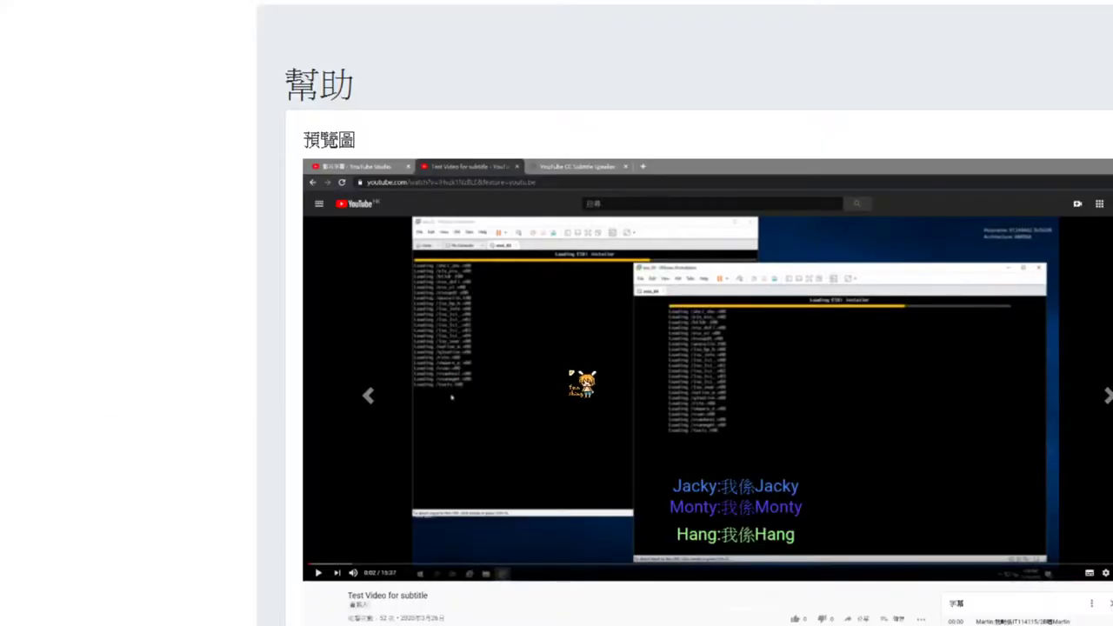
- Look through the converter's help page, covering the preview image, file requirements, usage steps and YouTube CC instructions
scroll(609, 387, down, 4)
scroll(696, 347, down, 8)
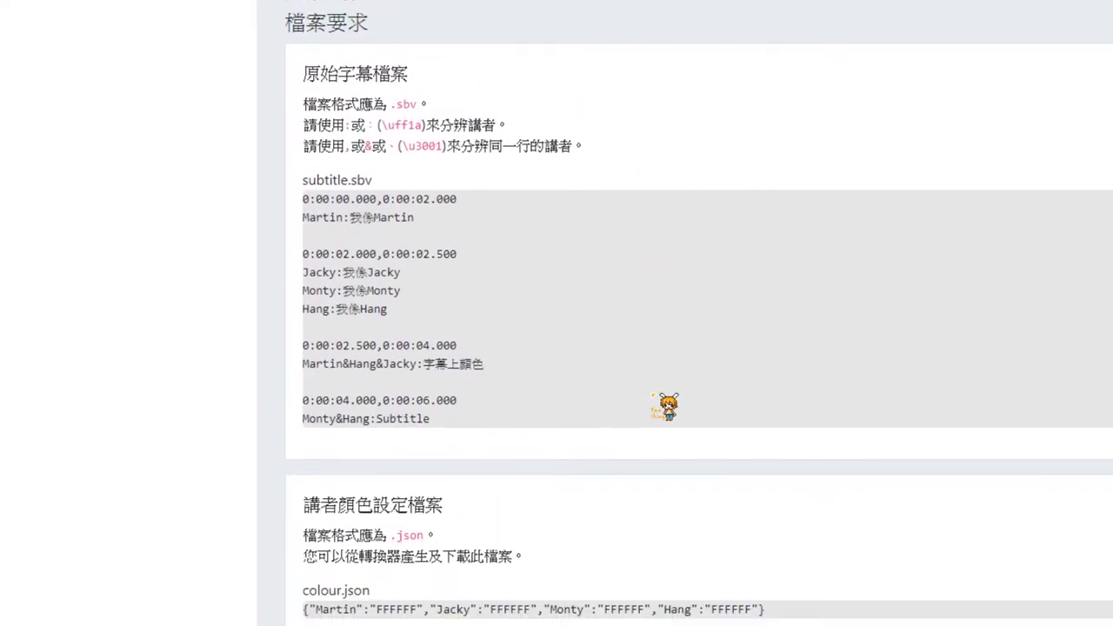
scroll(665, 406, down, 4)
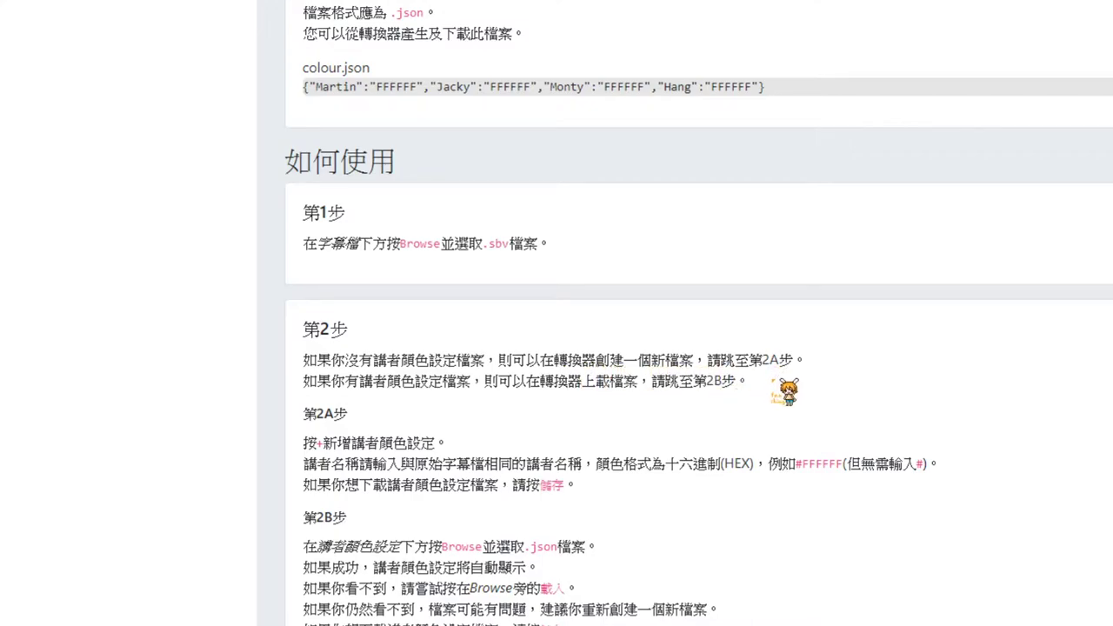
scroll(785, 391, down, 7)
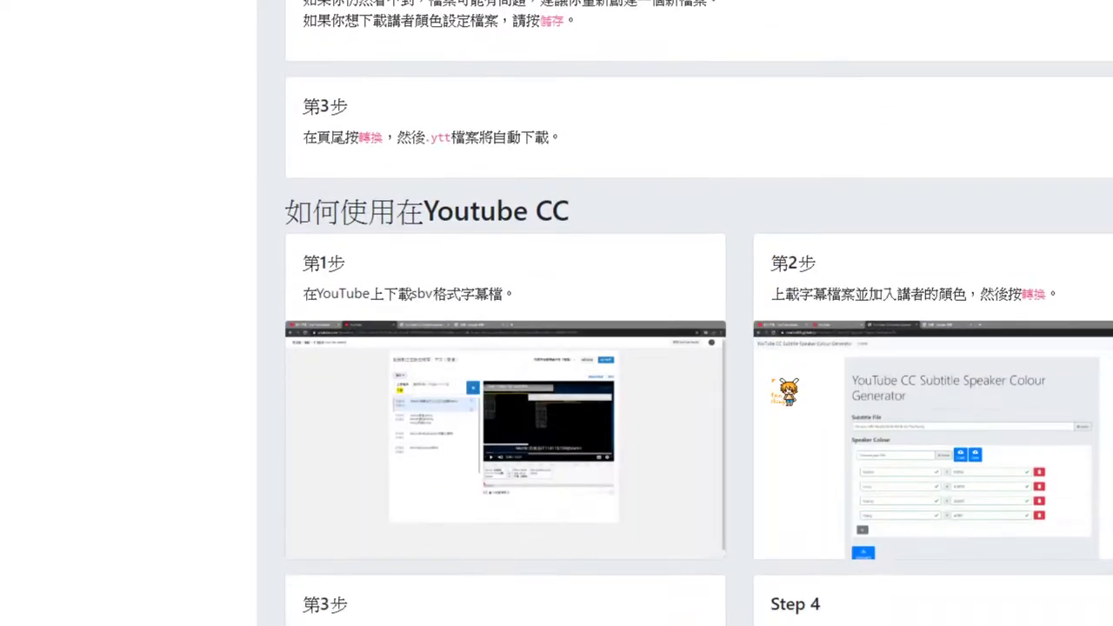
scroll(786, 392, down, 5)
scroll(785, 392, up, 11)
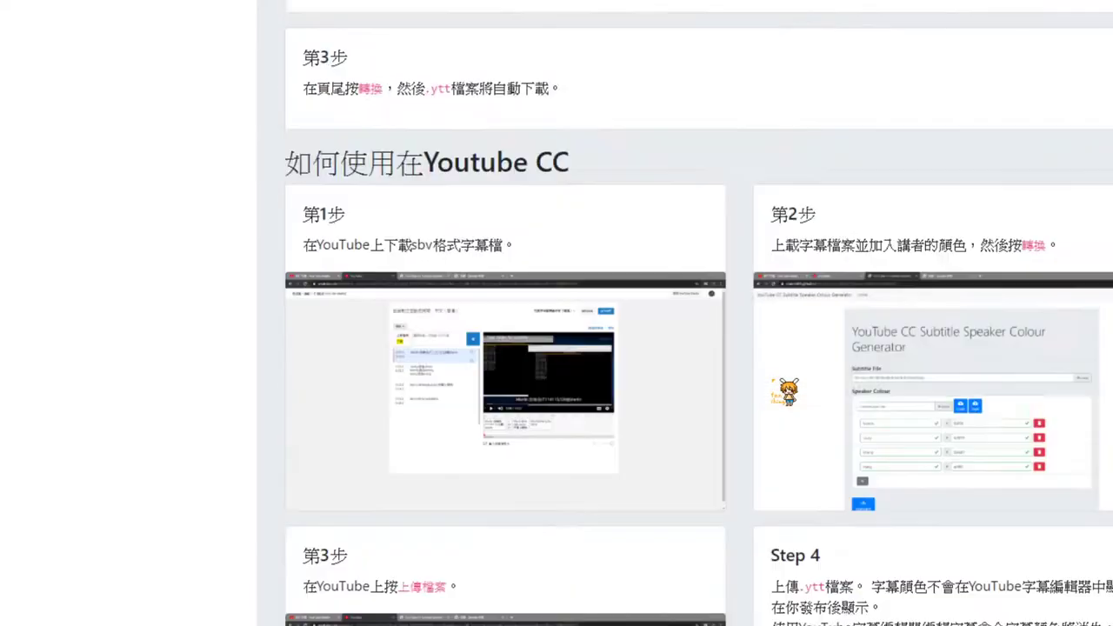
scroll(786, 392, up, 15)
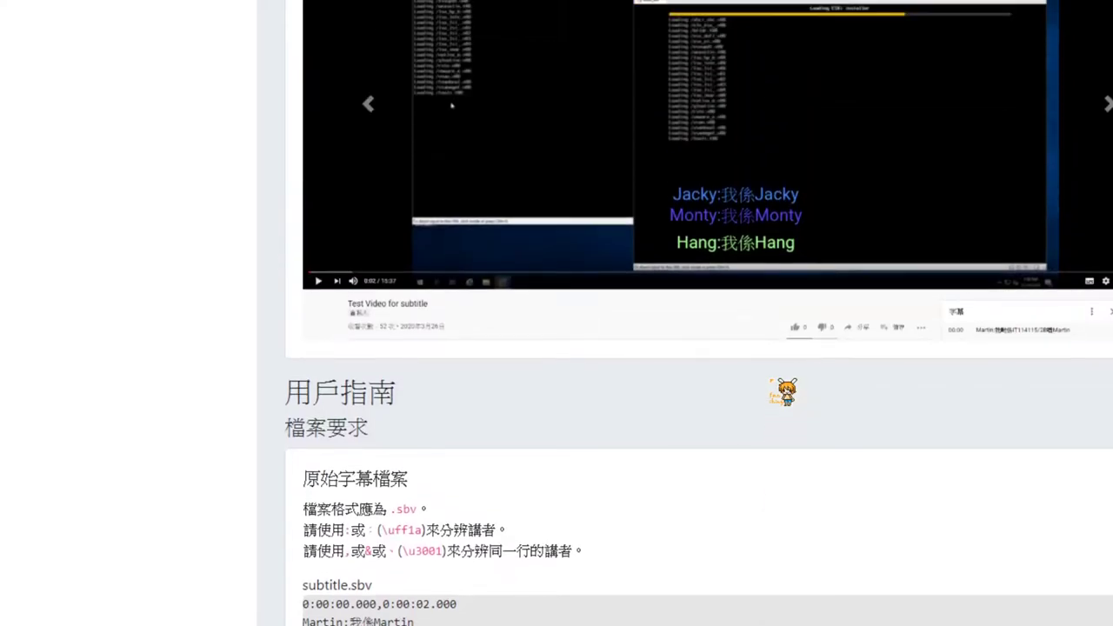
scroll(785, 392, up, 1)
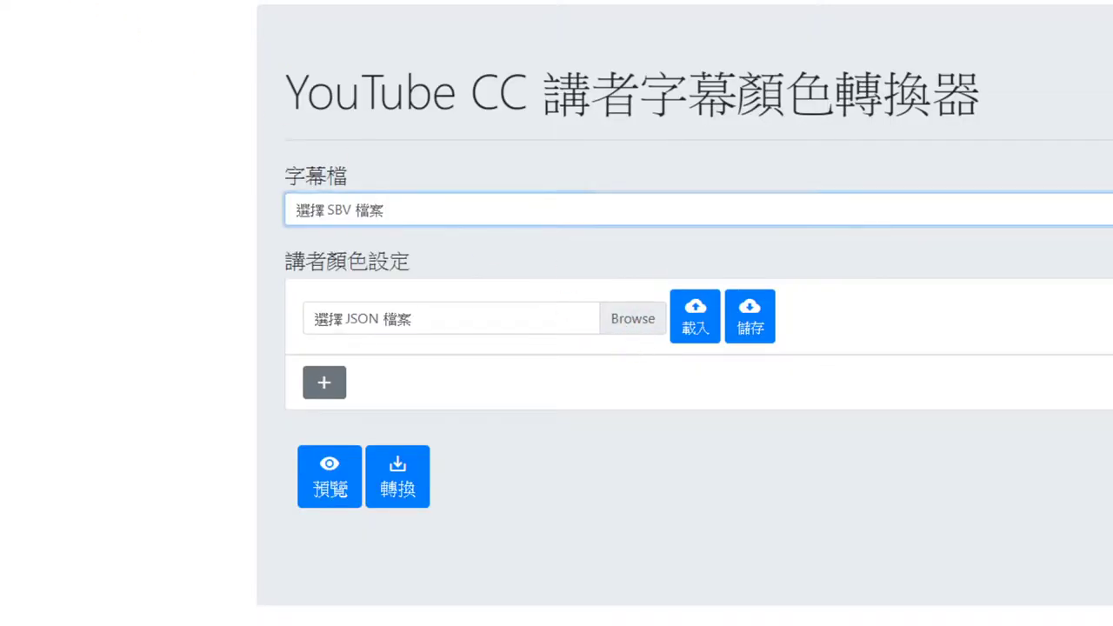
- Choose captions.sbv as the subtitle file for the colour converter
click(965, 210)
click(335, 149)
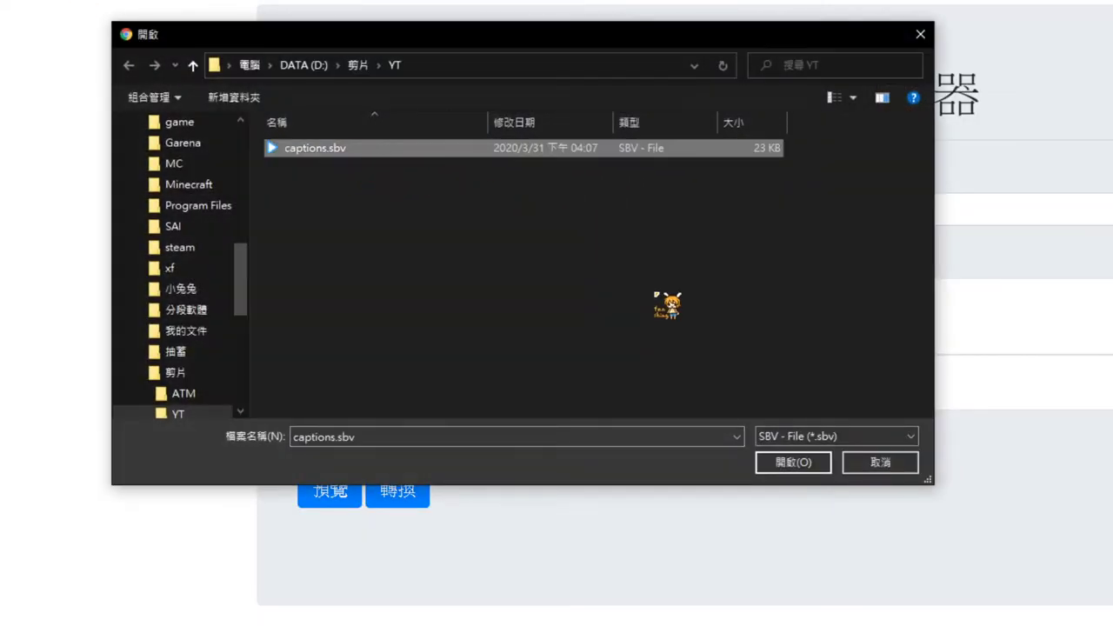
click(799, 462)
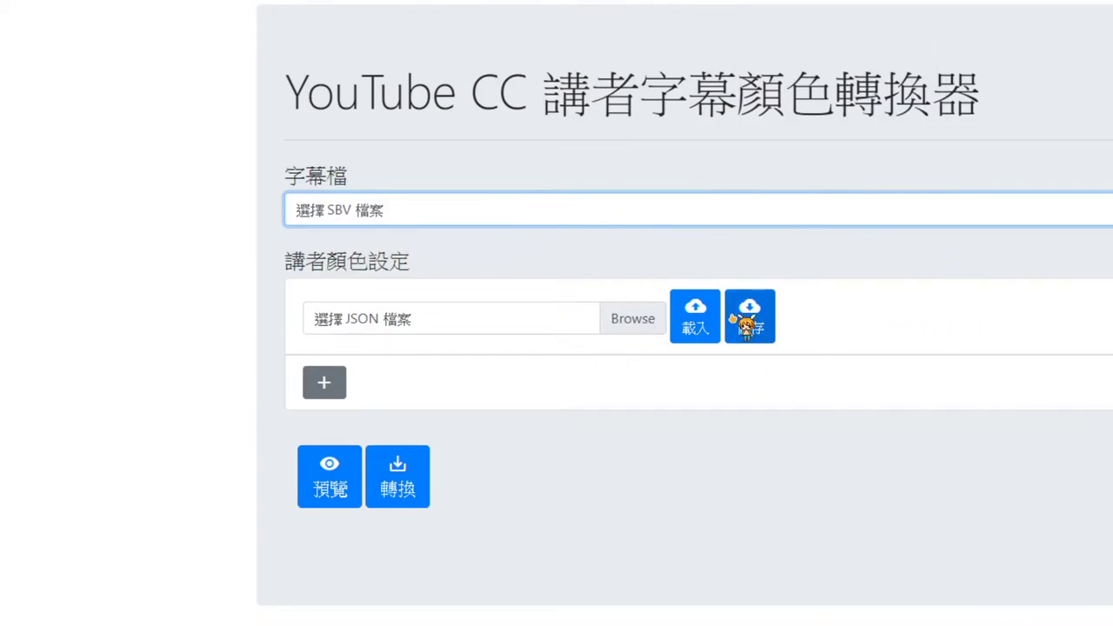
click(761, 320)
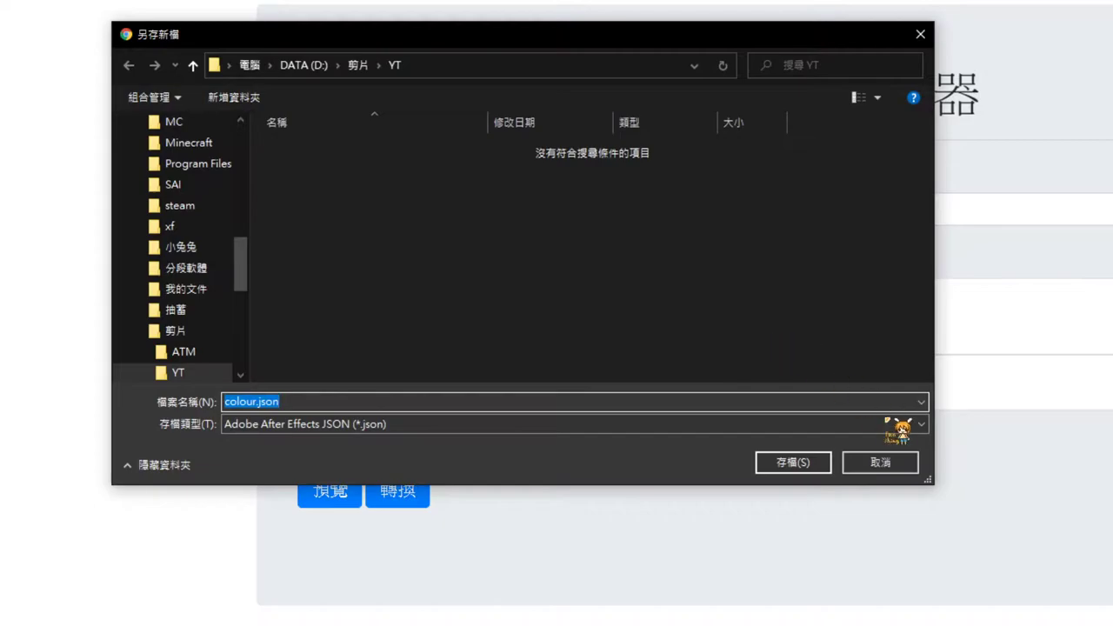
click(904, 466)
click(703, 326)
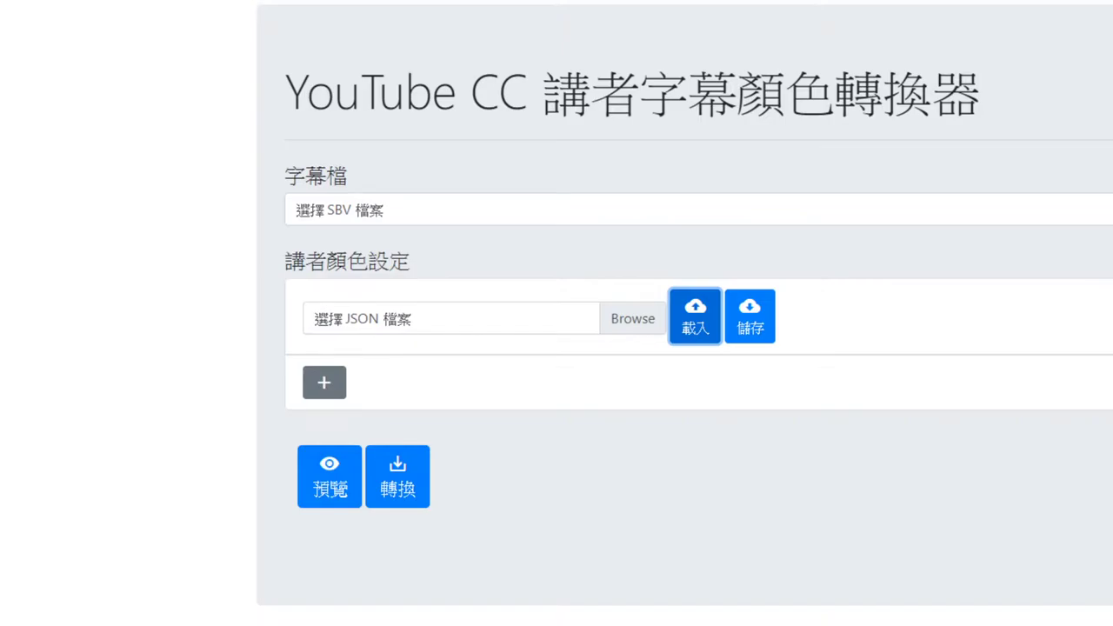
- Read the user guide's .sbv and .json requirements, the hexadecimal speaker colour format, and the steps for converting and uploading subtitles
scroll(695, 348, down, 8)
scroll(883, 360, down, 5)
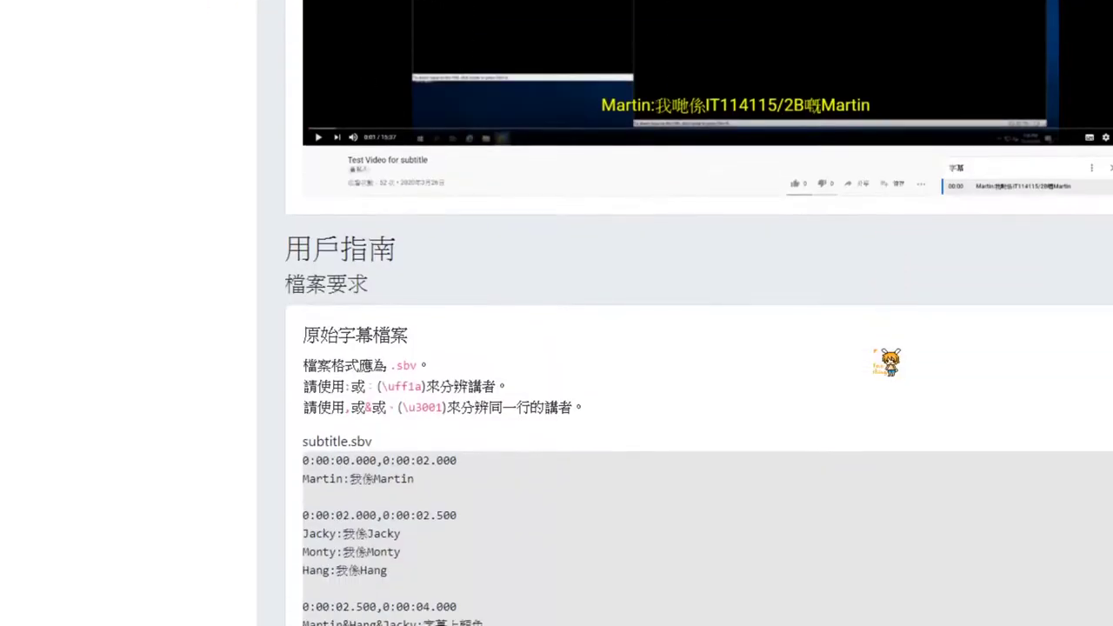
scroll(887, 362, down, 10)
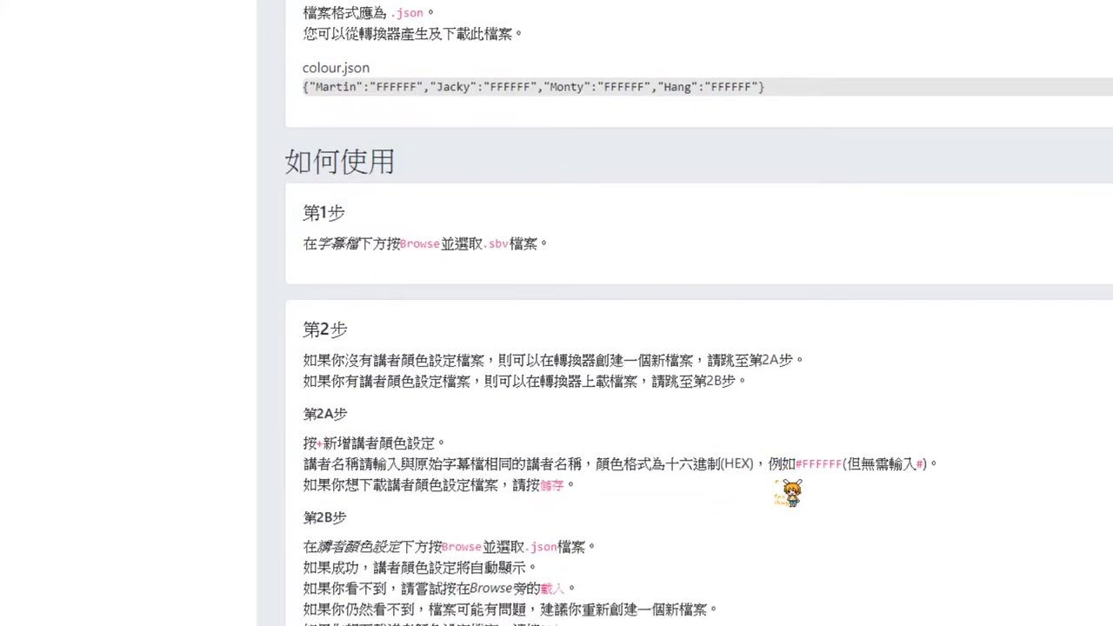
drag(795, 463, 870, 463)
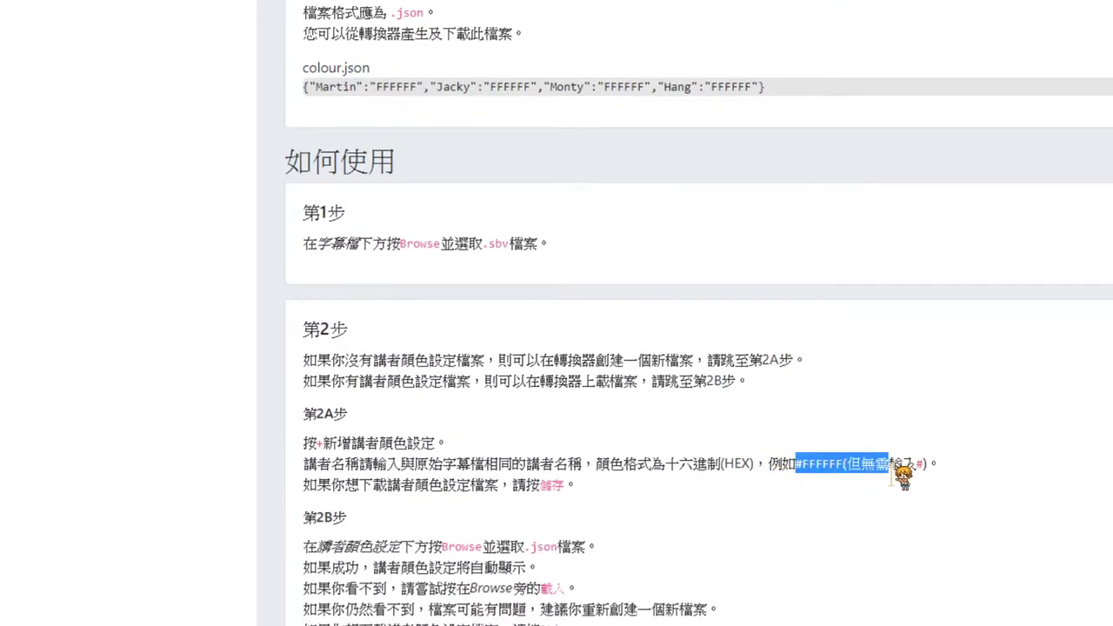
click(869, 466)
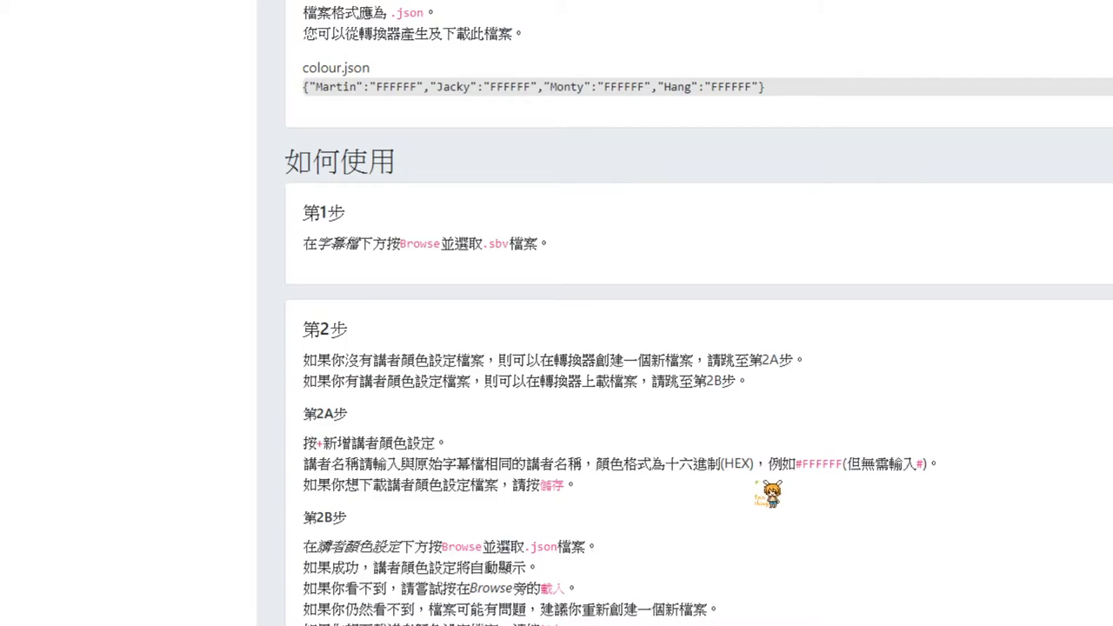
scroll(748, 504, down, 1)
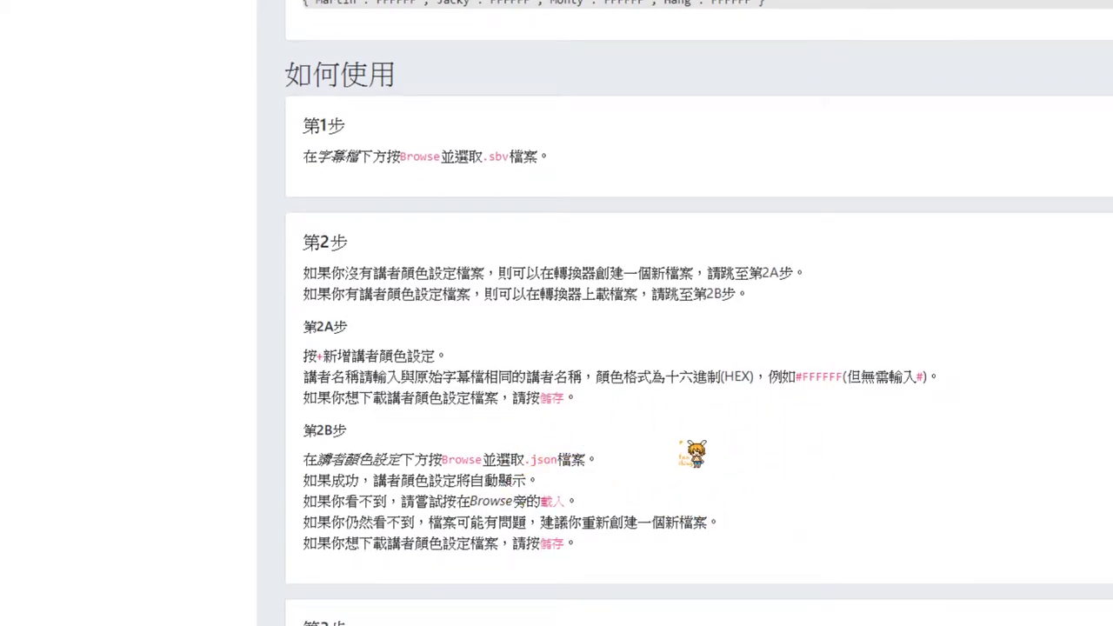
scroll(693, 453, down, 3)
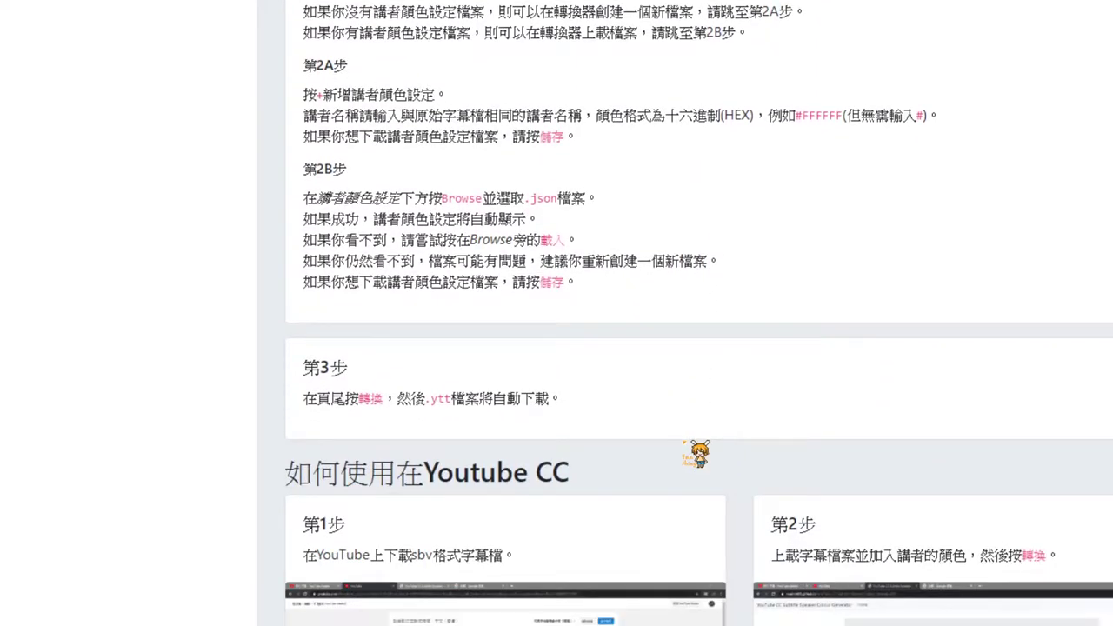
scroll(698, 453, down, 7)
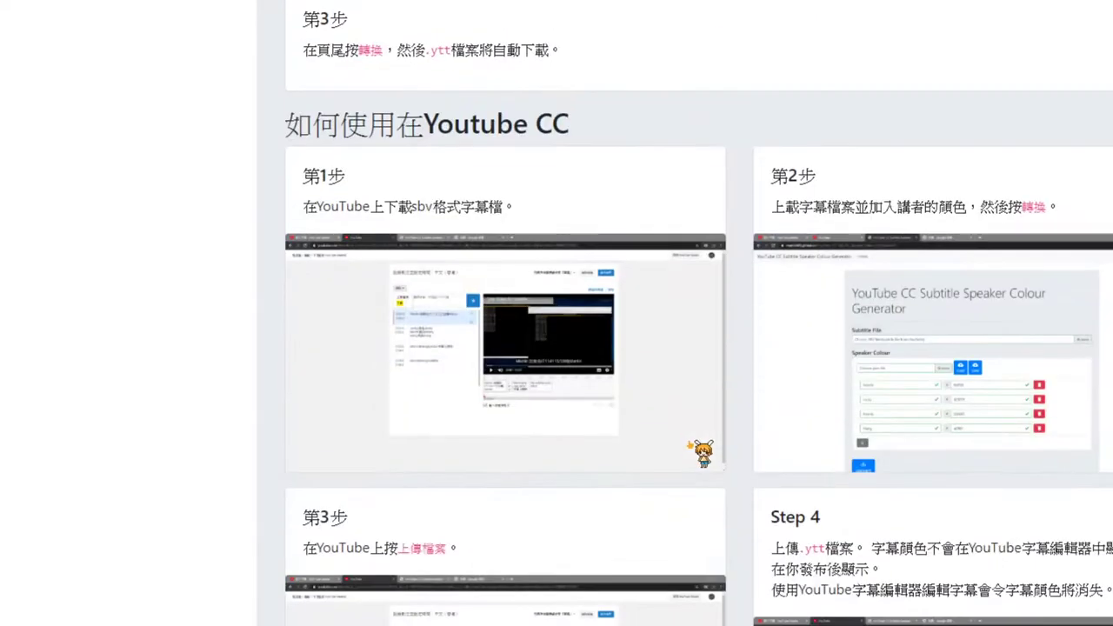
scroll(703, 452, up, 15)
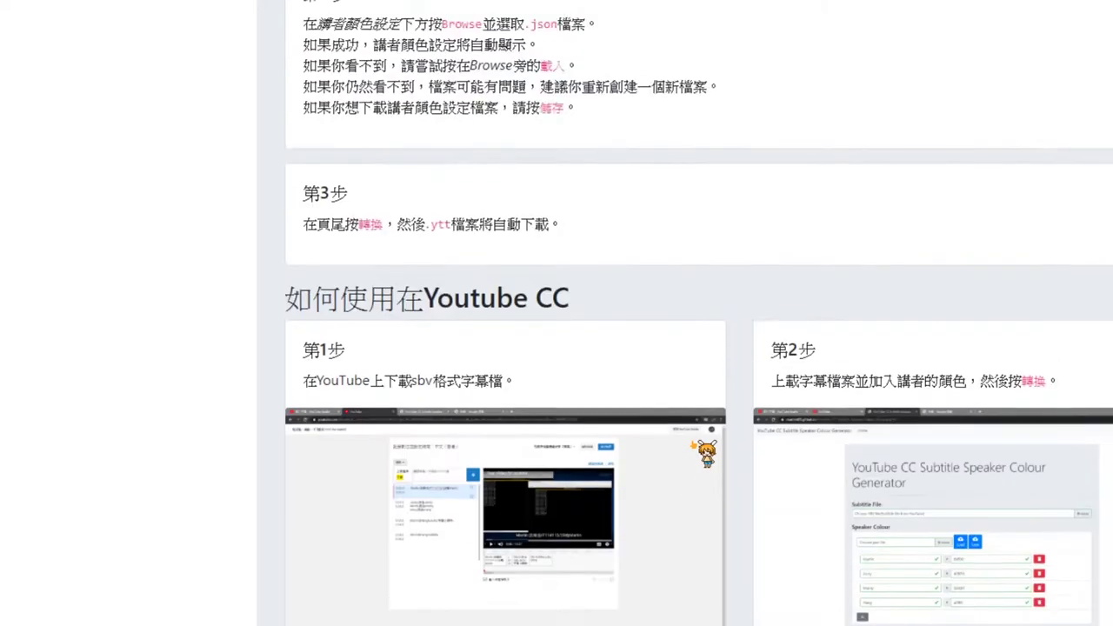
scroll(703, 445, up, 2)
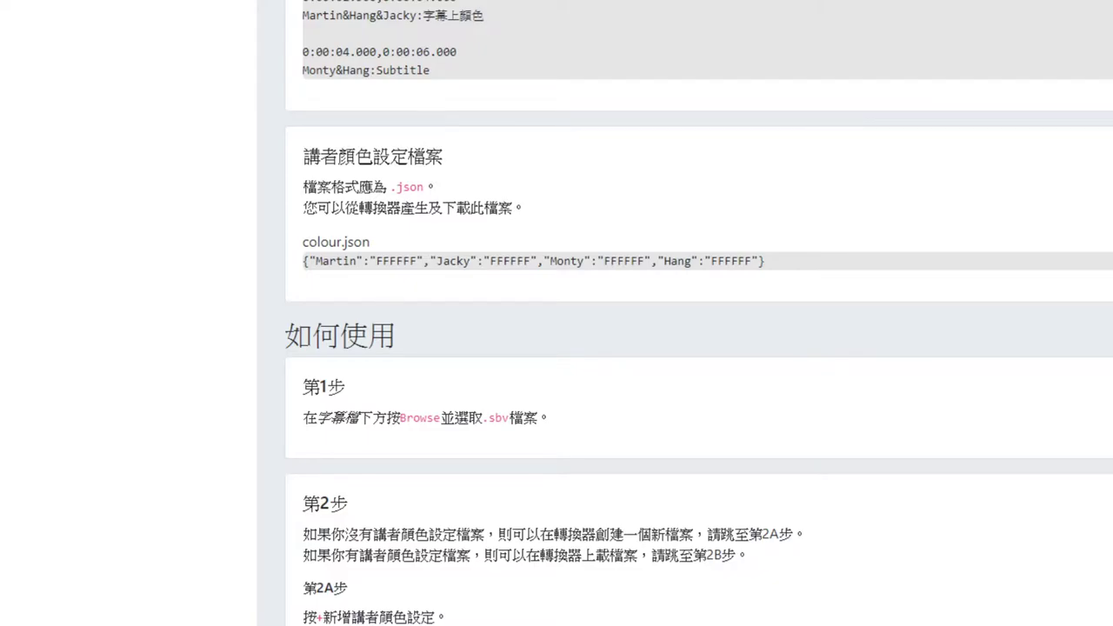
scroll(699, 315, up, 3)
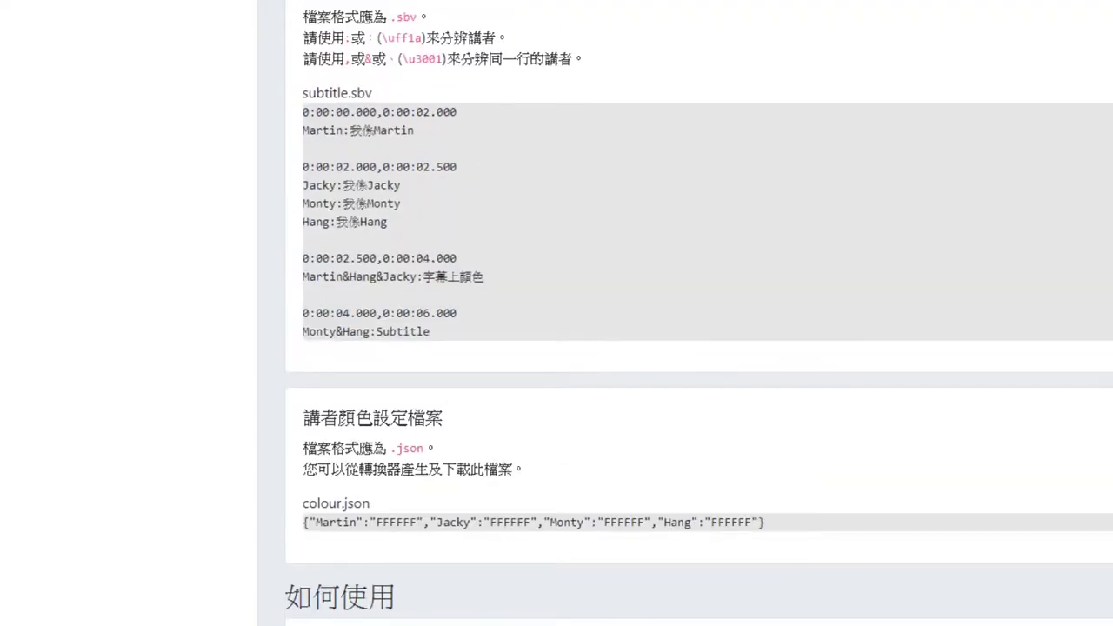
scroll(699, 313, up, 5)
scroll(744, 196, up, 10)
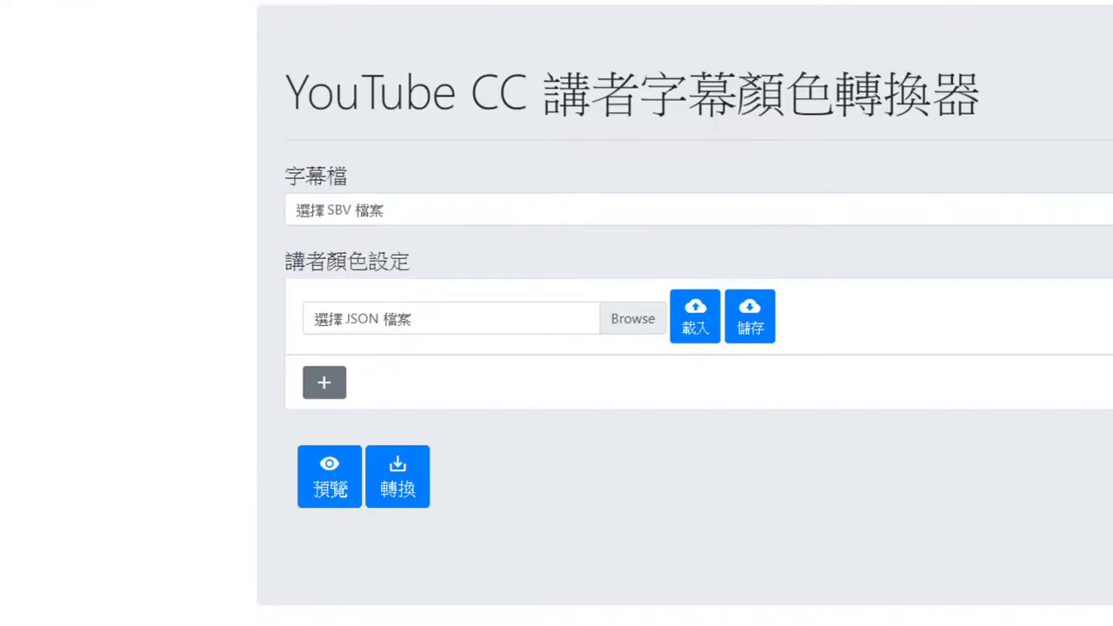
- Load captions.sbv from the YT folder as the subtitle file
click(331, 388)
click(400, 209)
click(339, 148)
click(787, 463)
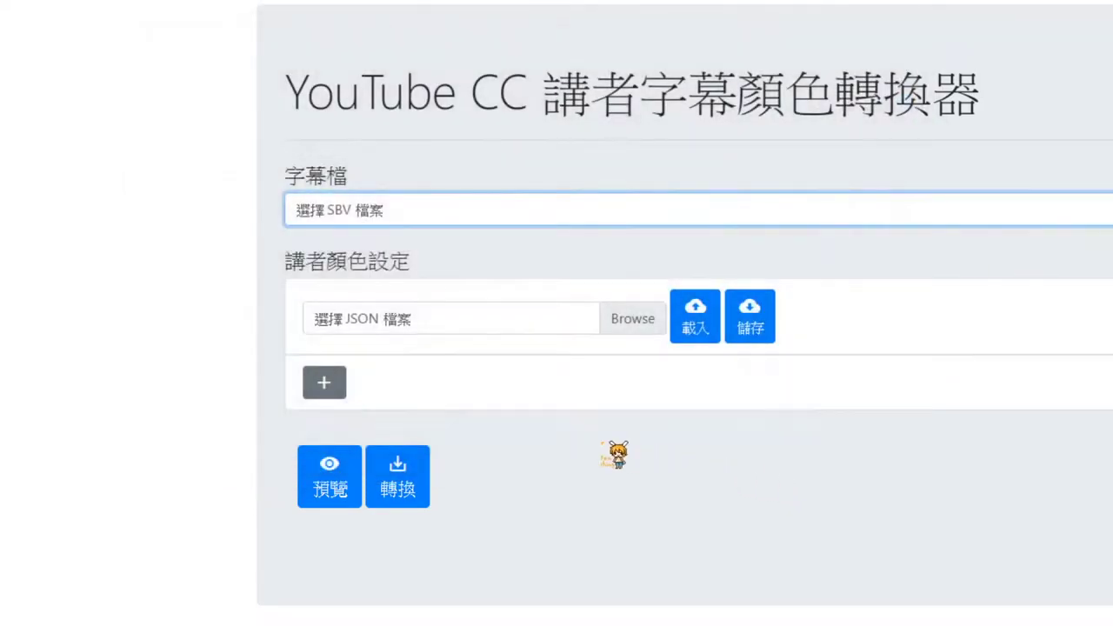
- Add one speaker colour entry and go through its name and hex colour fields, keeping the defaults Speaker0 and FFFFFF
click(335, 387)
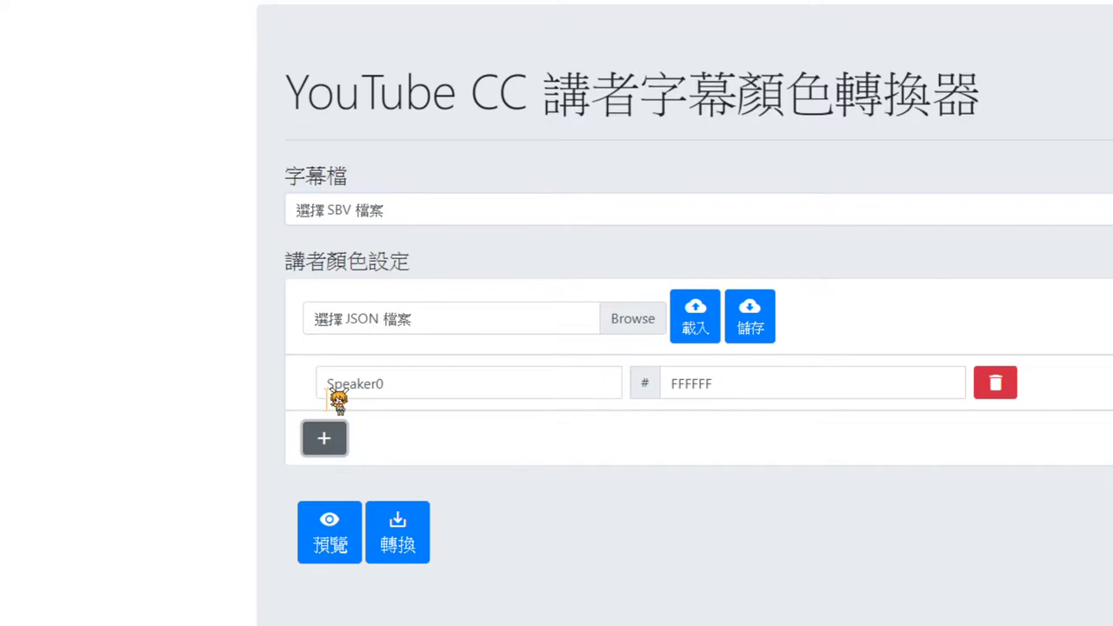
click(589, 397)
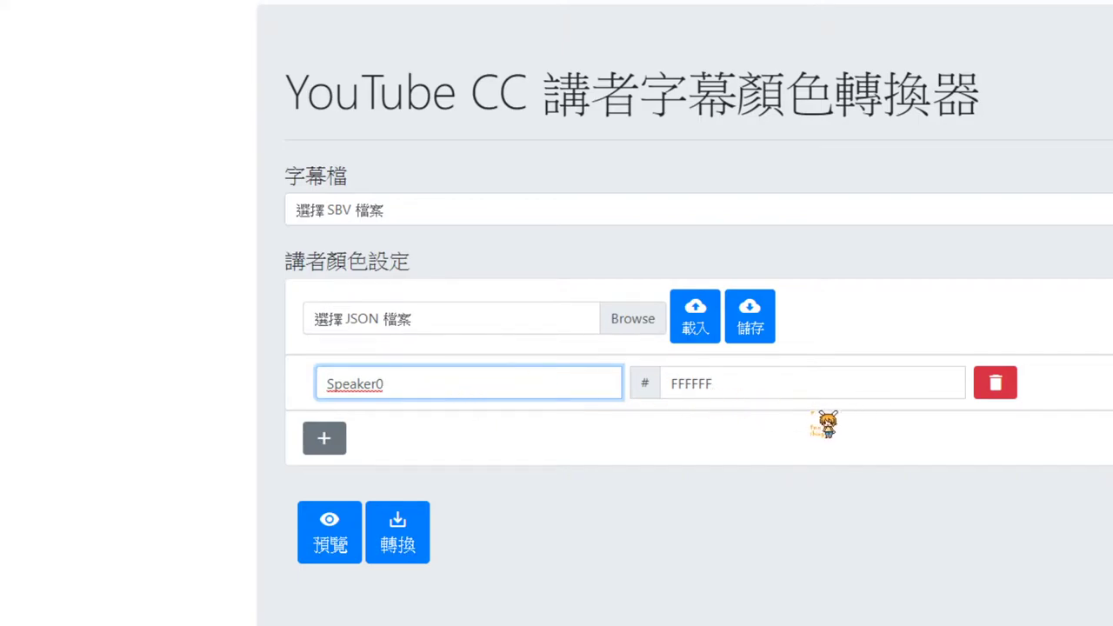
click(665, 384)
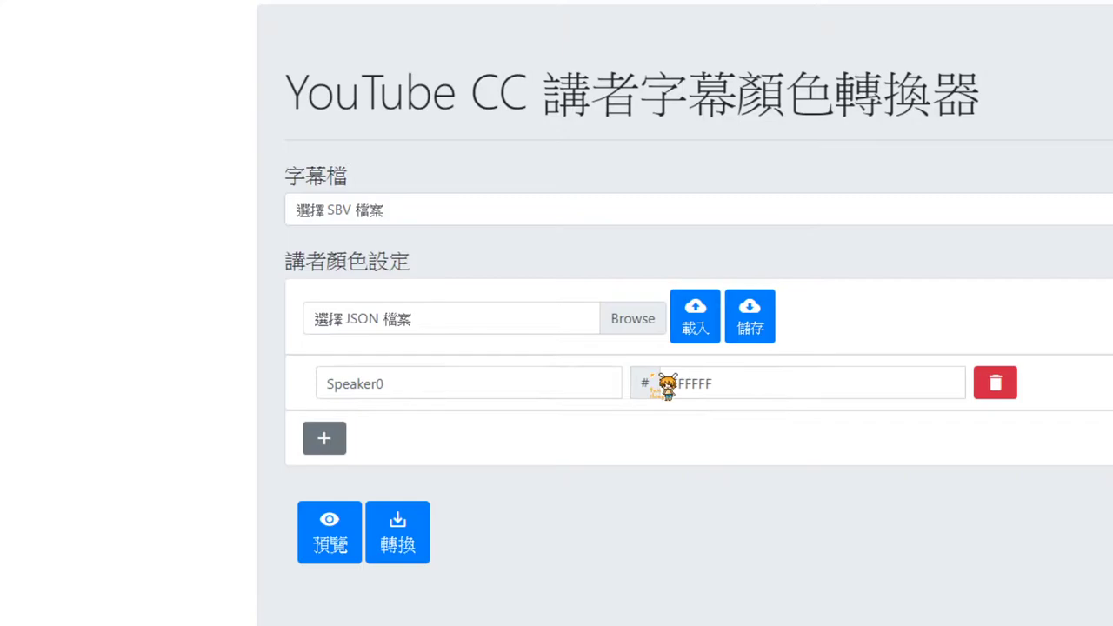
drag(721, 392, 661, 392)
click(740, 390)
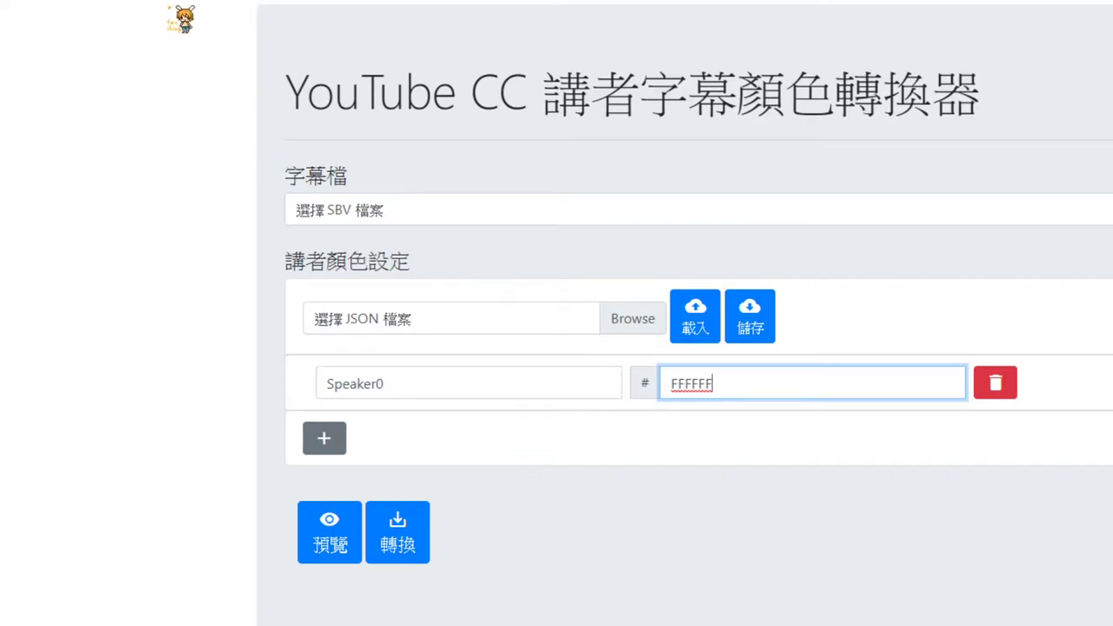
- Review the help page from the file requirements through the speaker colour and conversion steps to the YouTube CC upload section
scroll(956, 337, down, 15)
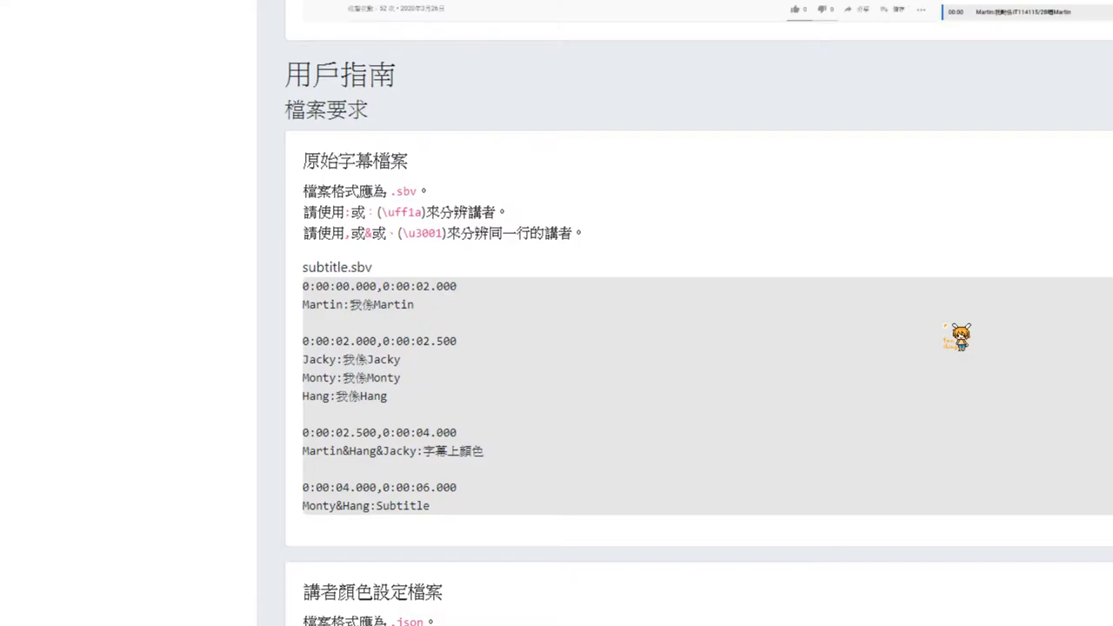
scroll(958, 336, down, 3)
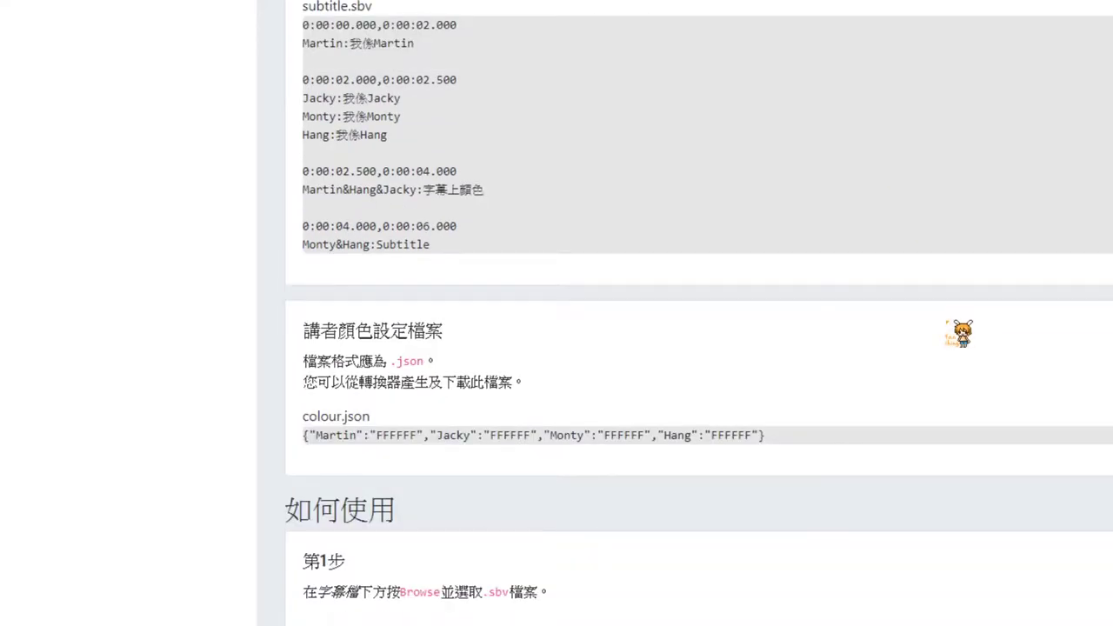
scroll(958, 336, down, 4)
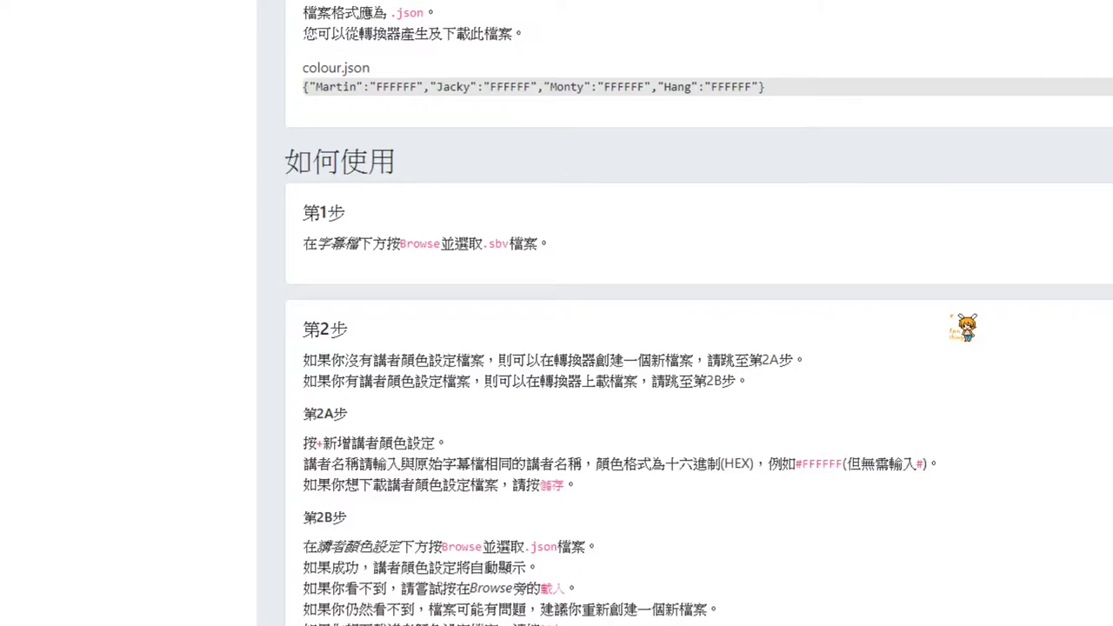
scroll(963, 328, down, 2)
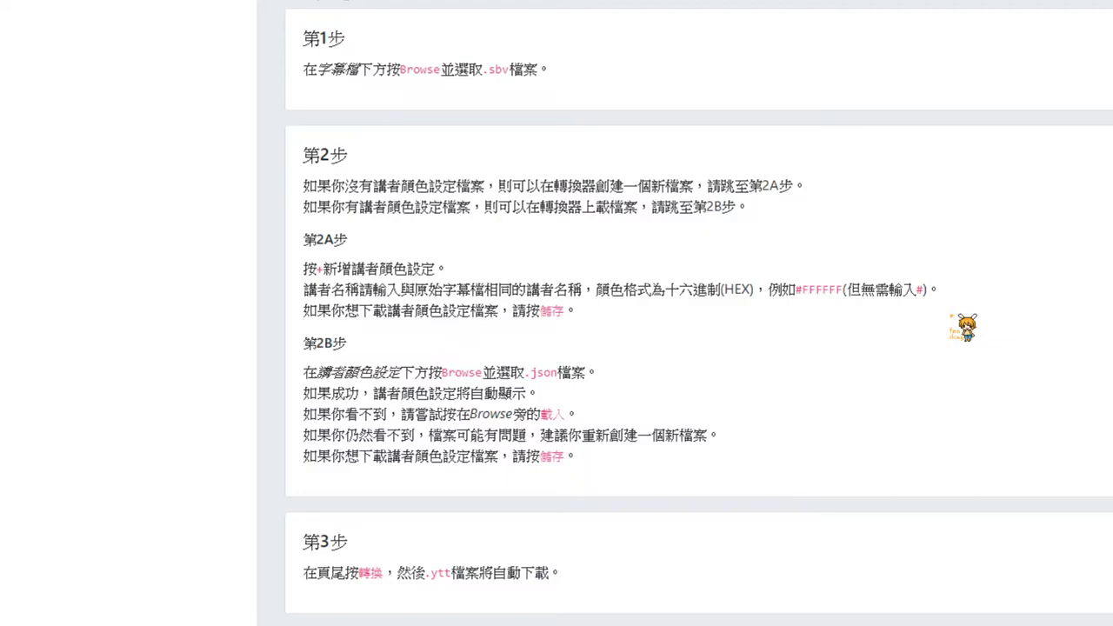
scroll(964, 328, down, 3)
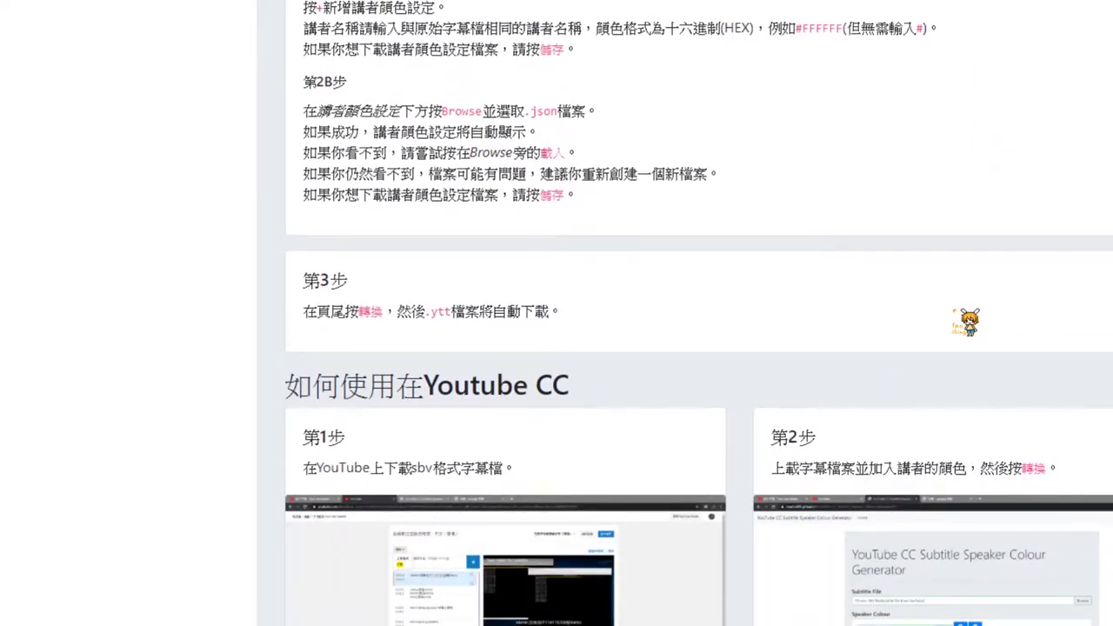
scroll(965, 328, down, 1)
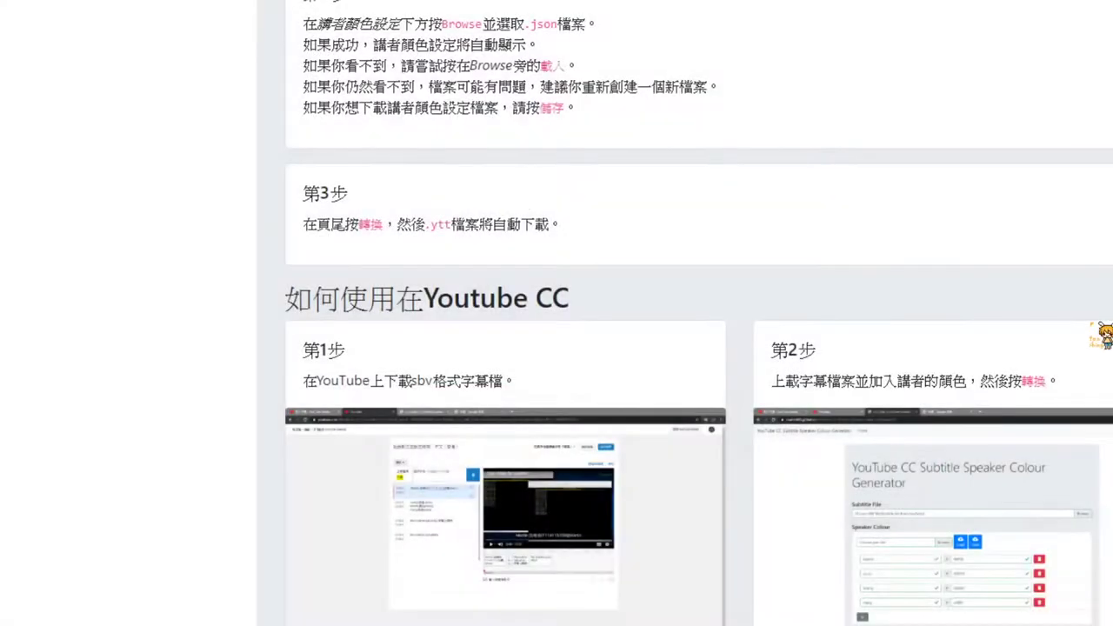
- Review the help page's four illustrated steps for downloading, converting and uploading subtitles in YouTube CC
scroll(556, 348, down, 4)
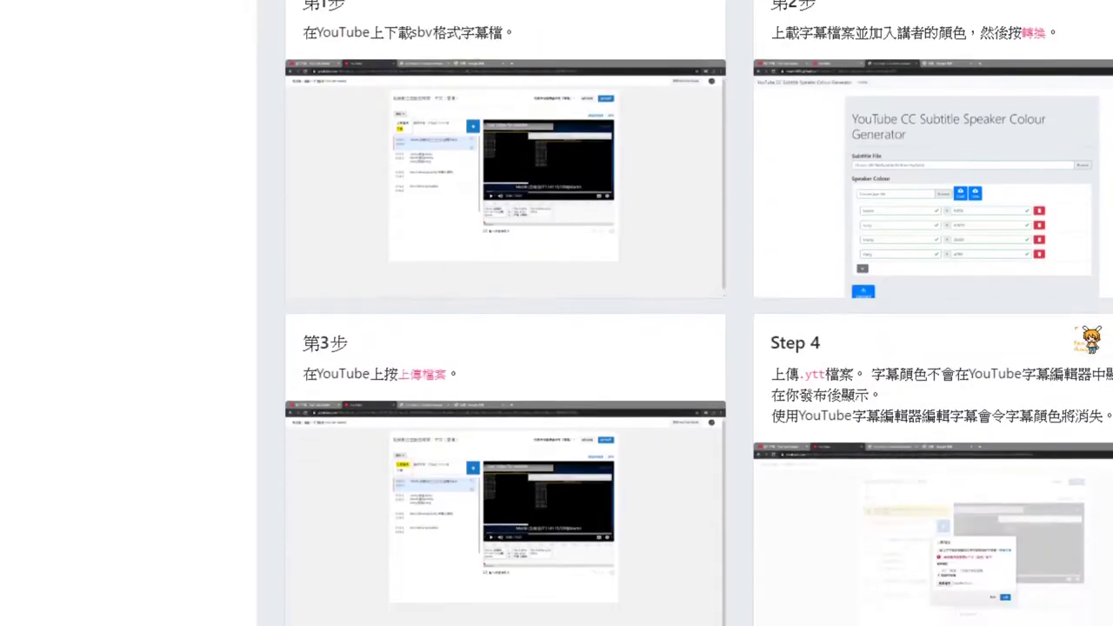
scroll(696, 313, up, 1)
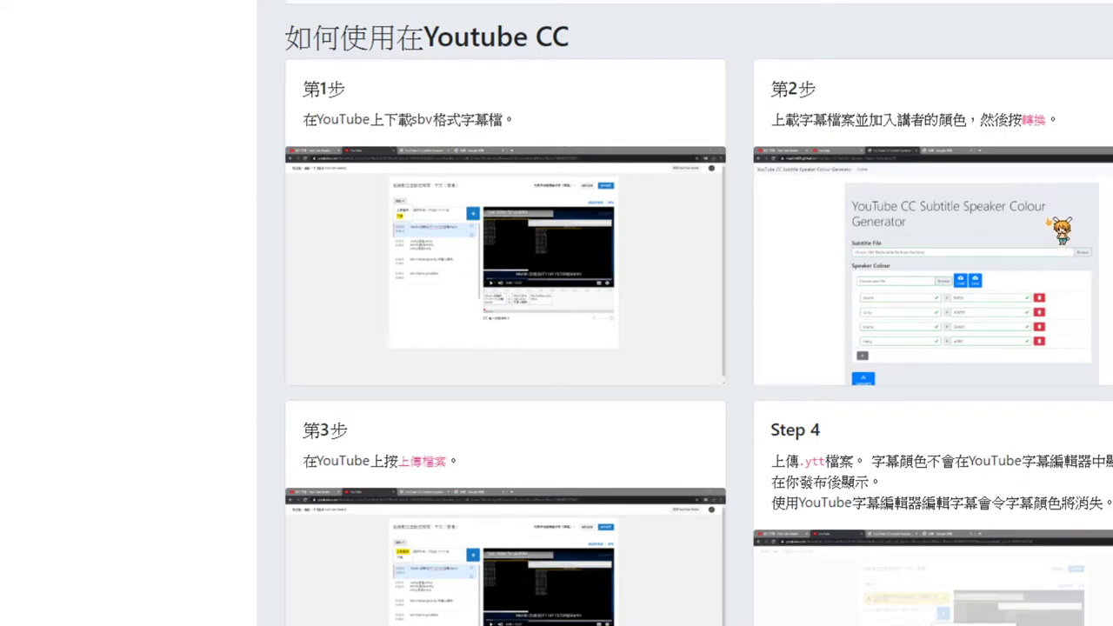
scroll(556, 348, down, 1)
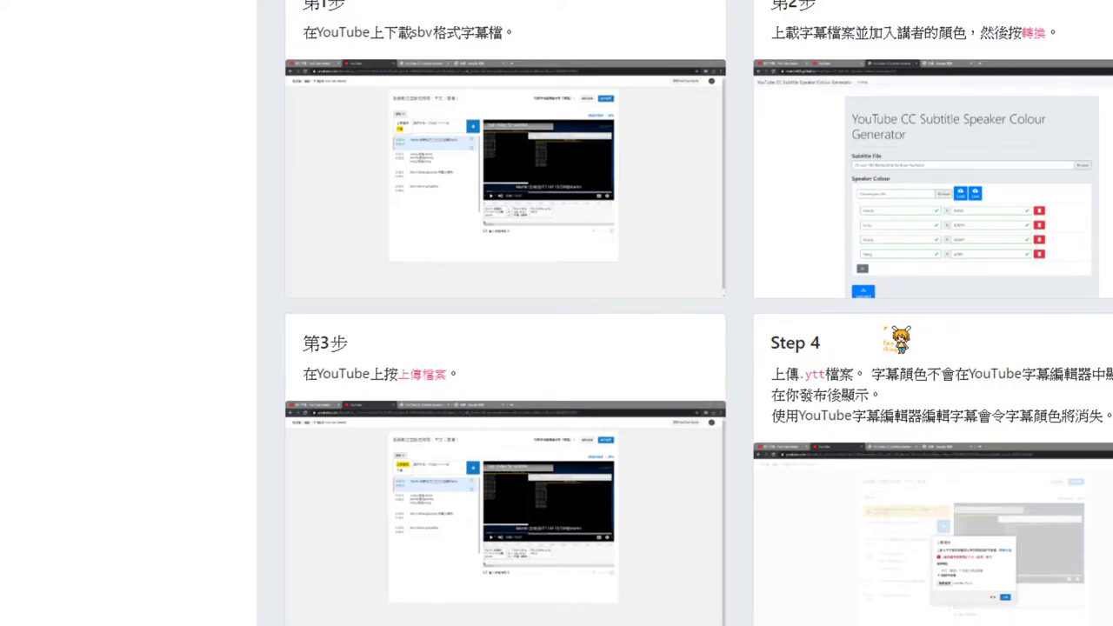
scroll(557, 313, up, 1)
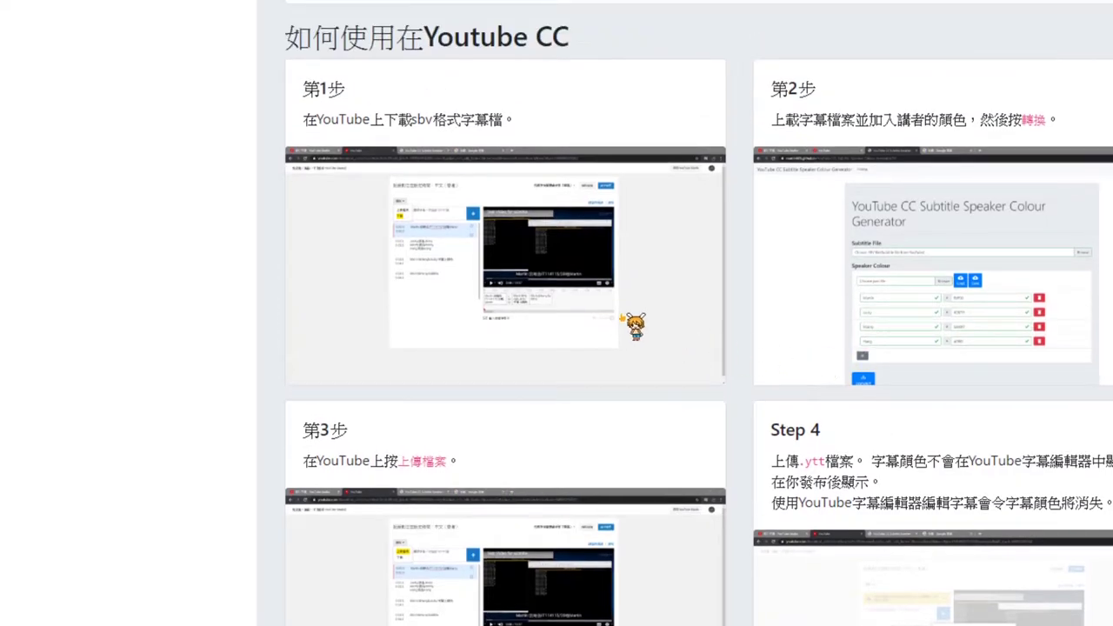
- Add eight more speaker colour entries, Speaker1 through Speaker8, below Speaker0
scroll(641, 326, up, 15)
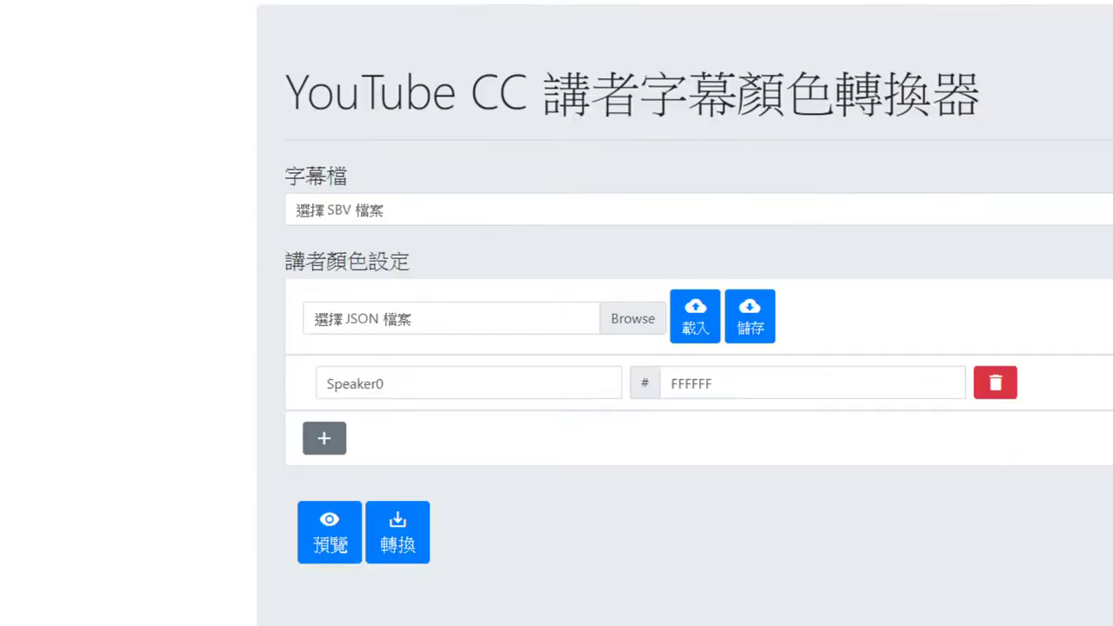
click(332, 437)
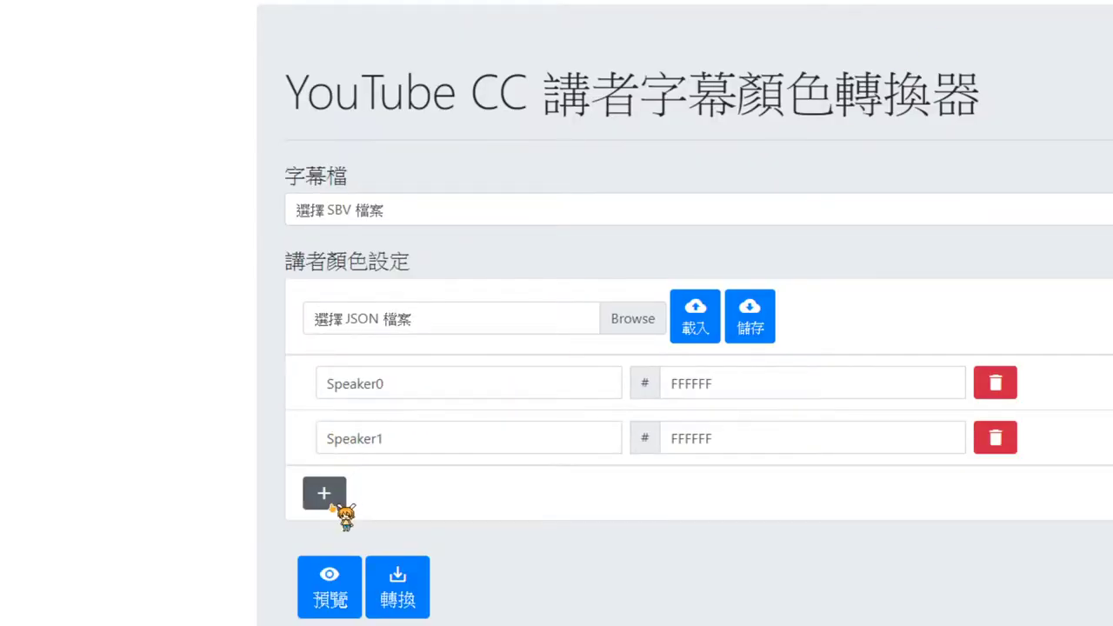
click(333, 492)
click(339, 546)
click(338, 602)
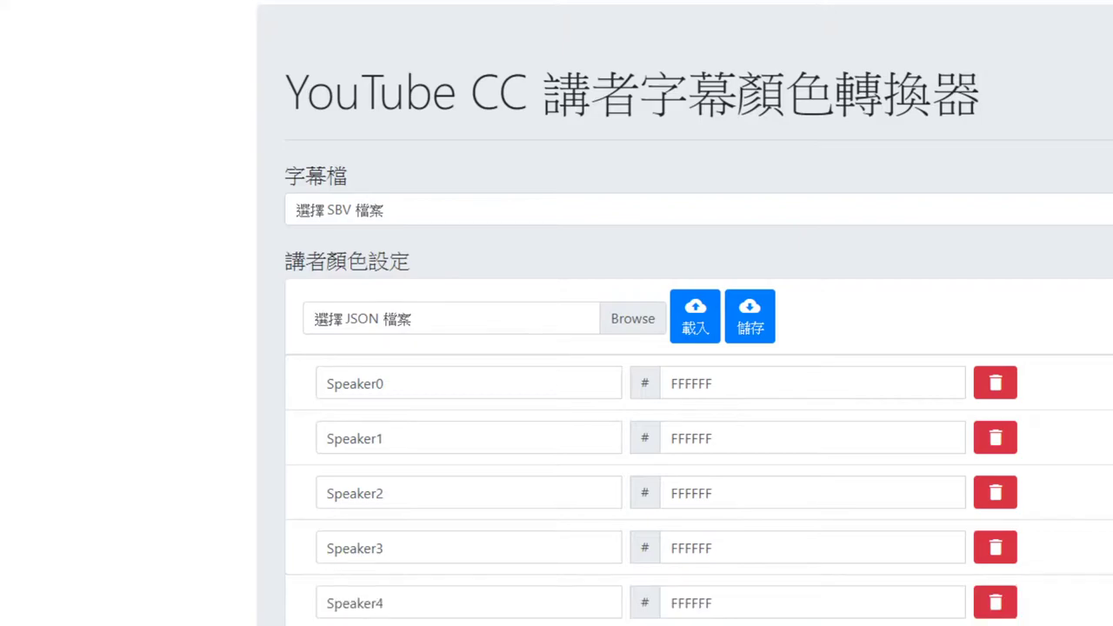
- Replace the default names Speaker0 and Speaker1 with the first two speakers' names in Chinese
drag(430, 387, 343, 387)
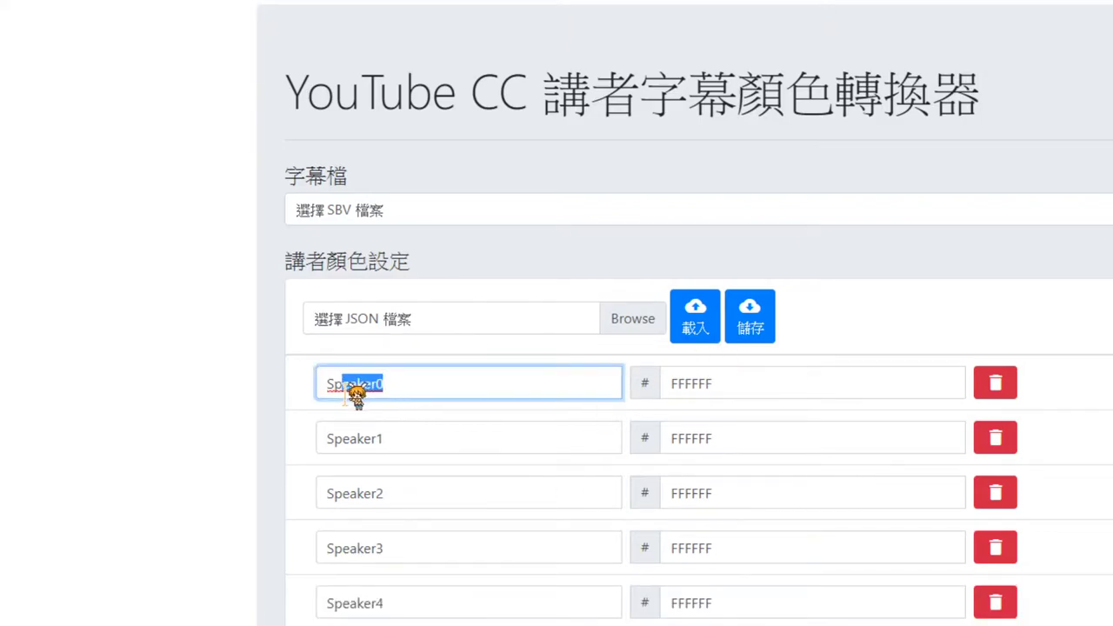
drag(413, 383, 297, 400)
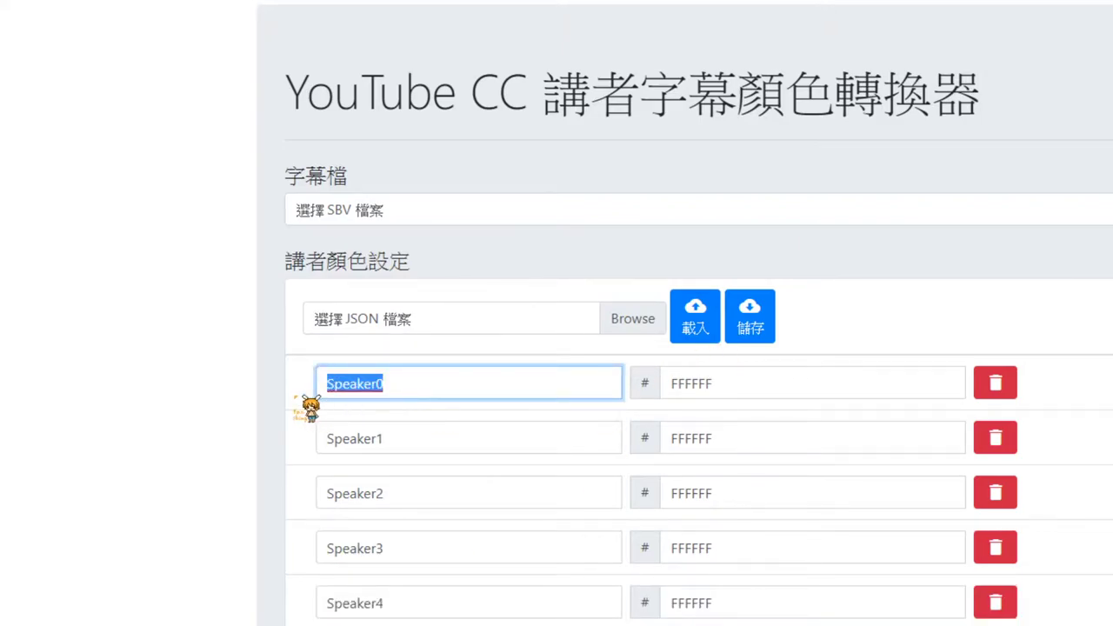
text(繁星)
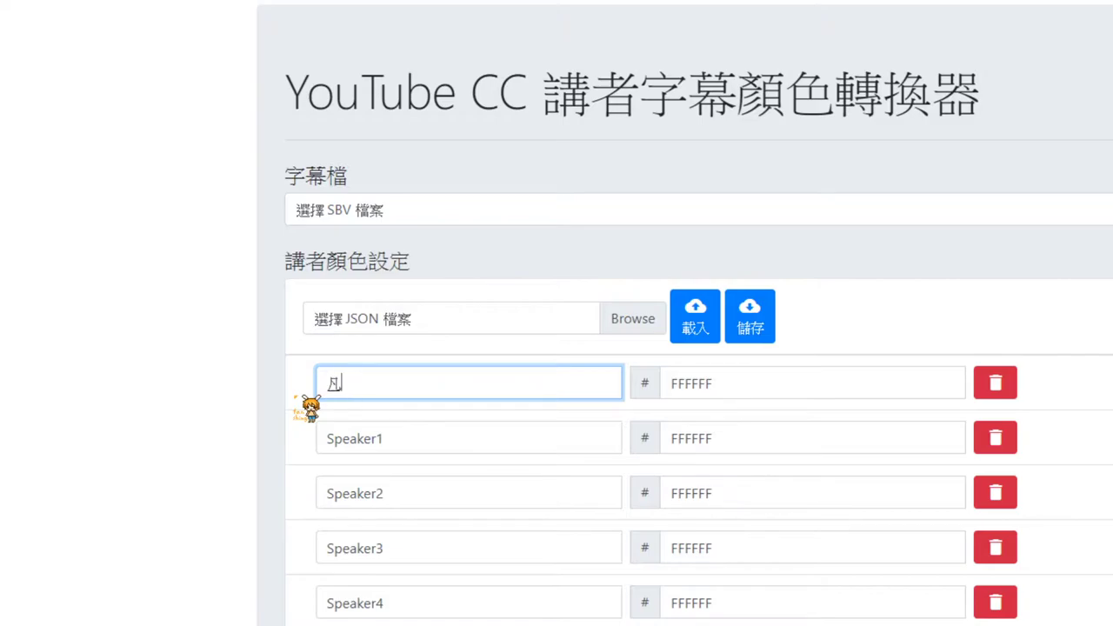
key(Return)
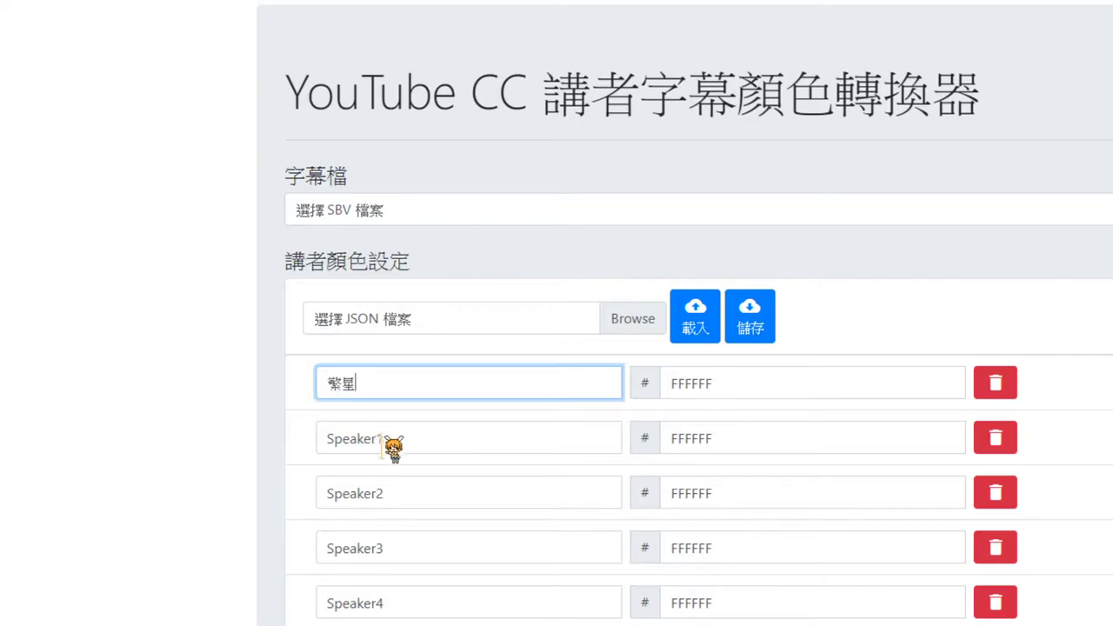
drag(391, 444, 286, 454)
text(ㄏ哈記)
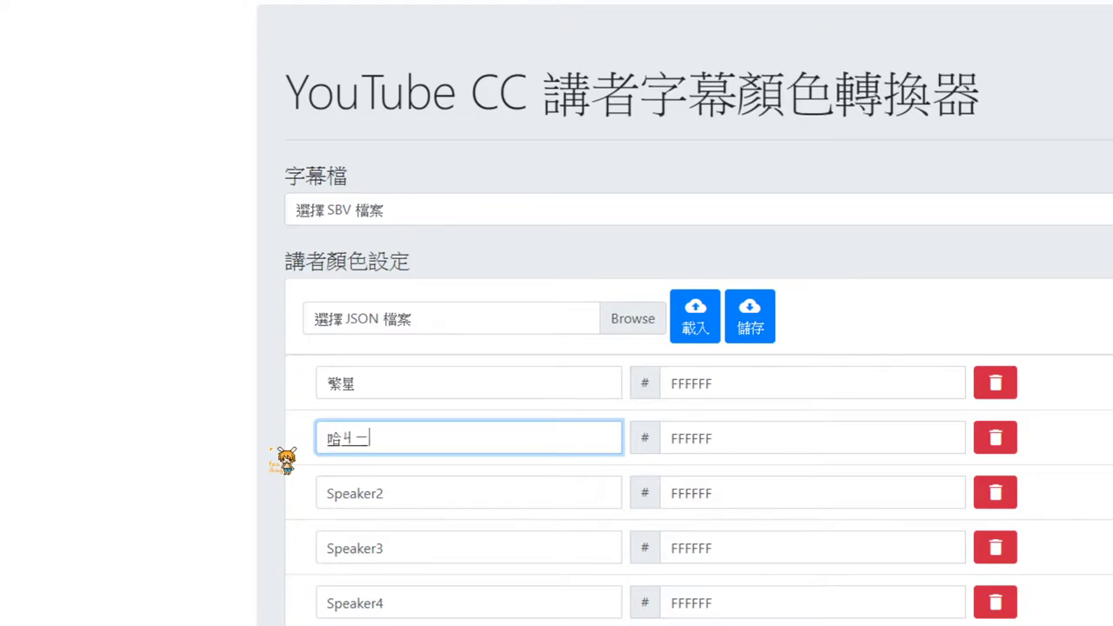
key(Return)
- Replace the default names Speaker2, Speaker3 and Speaker4 with the next three speakers' names in Chinese
drag(400, 497, 246, 497)
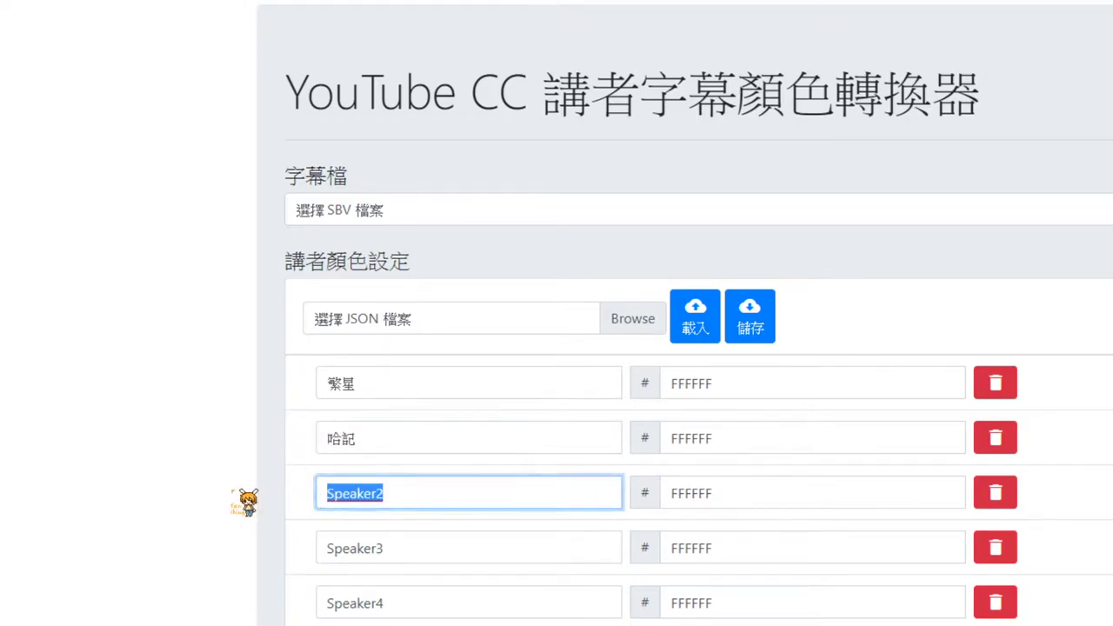
text(ㄊㄨㄢ團團)
key(Return)
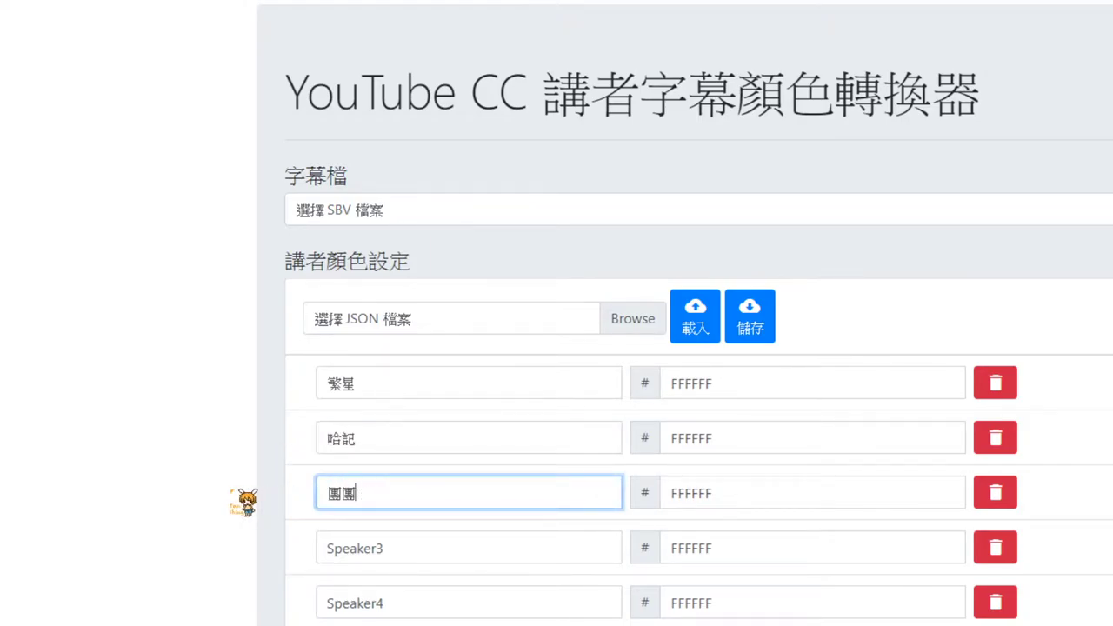
drag(400, 548, 205, 551)
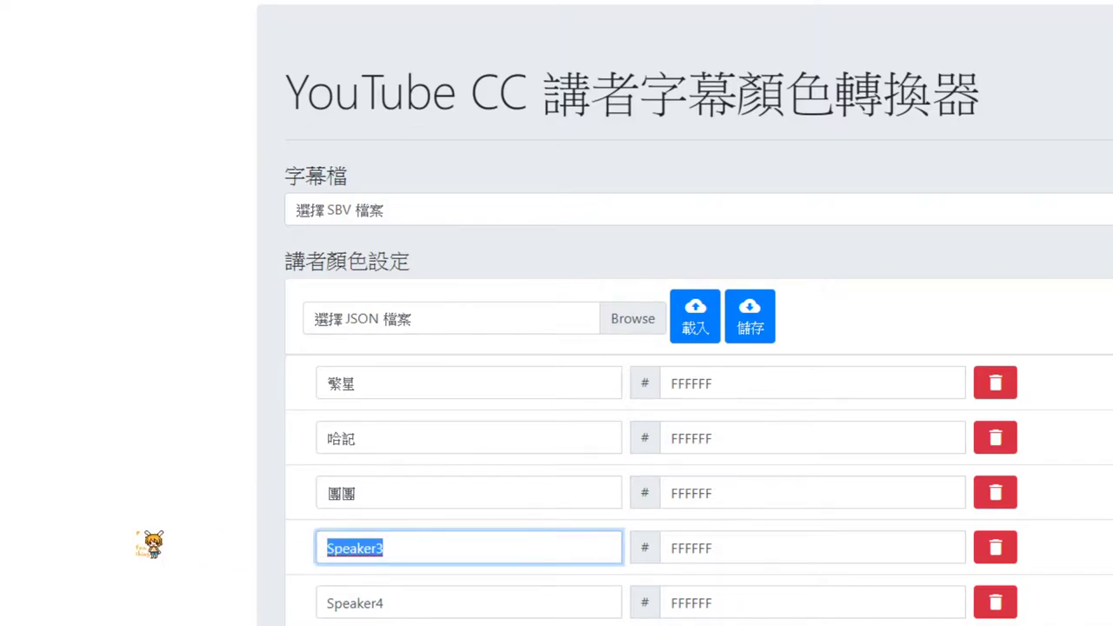
text(殞月)
key(Return)
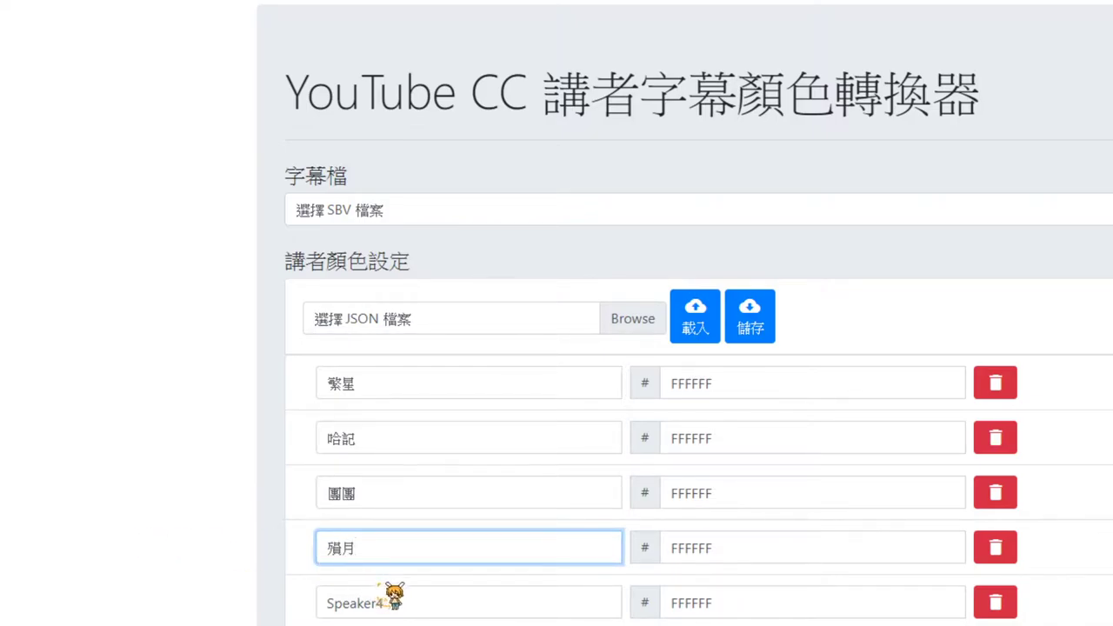
drag(391, 599, 249, 603)
text(ㄐㄧ捷克)
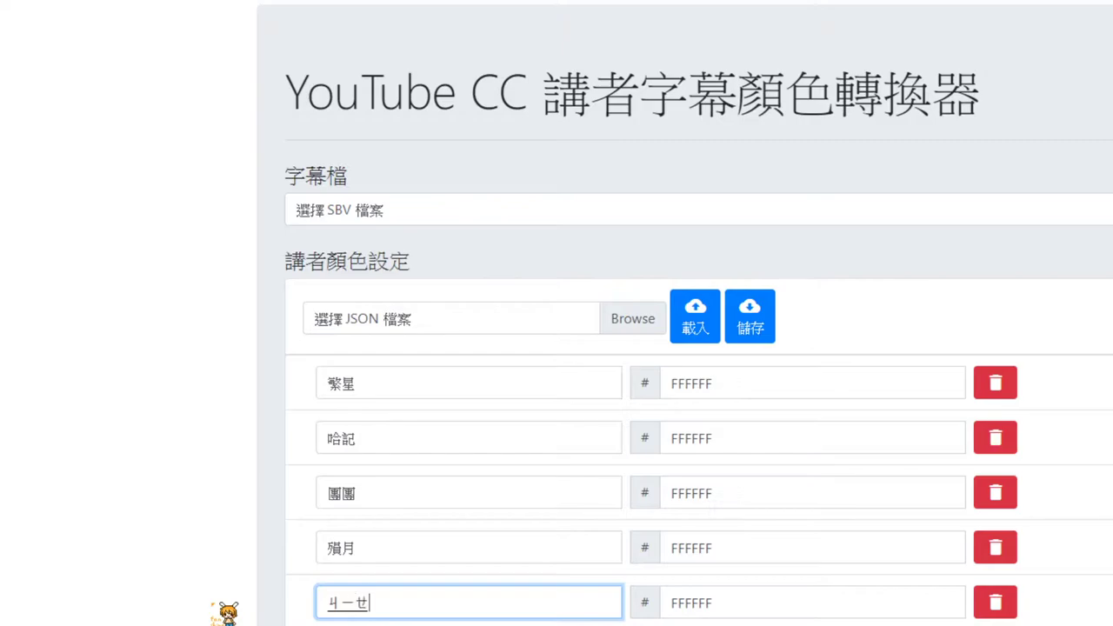
key(Return)
click(204, 617)
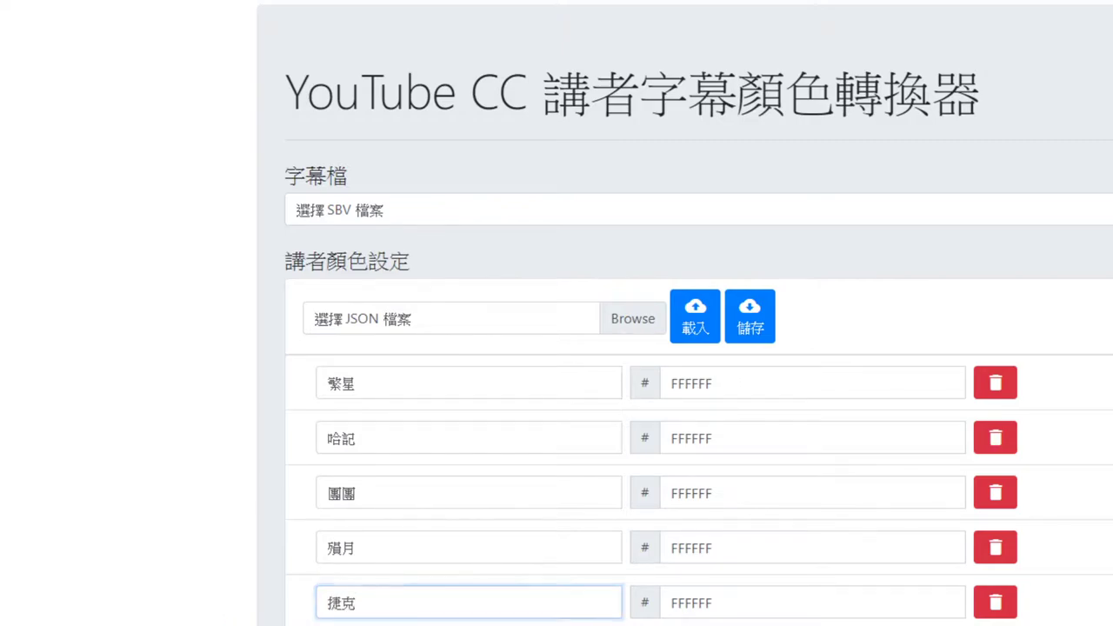
- Replace the default name Speaker5 with the sixth speaker's name, choosing the right character for each syllable from the candidates
scroll(348, 583, down, 3)
scroll(348, 556, up, 3)
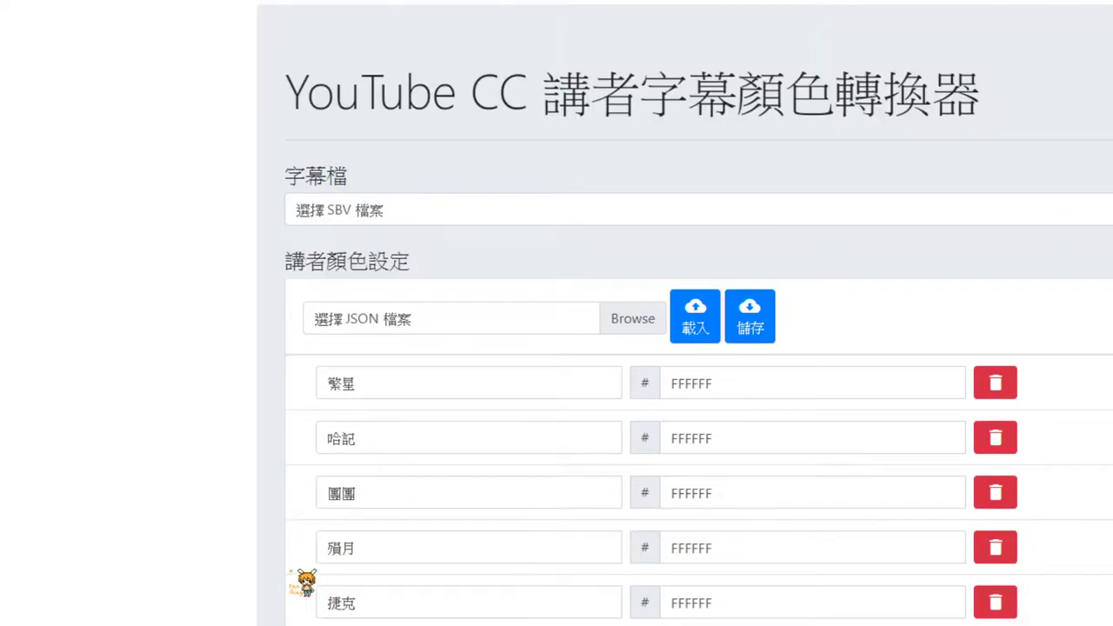
scroll(298, 583, down, 4)
scroll(310, 551, up, 4)
scroll(336, 496, down, 2)
scroll(313, 505, down, 3)
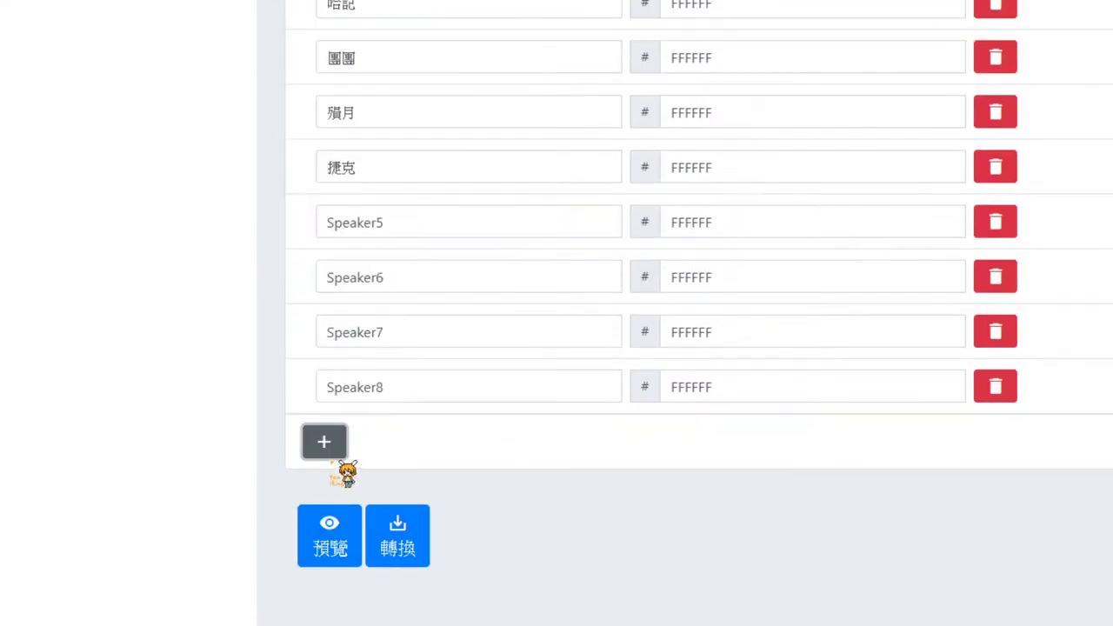
scroll(365, 316, up, 2)
double_click(409, 396)
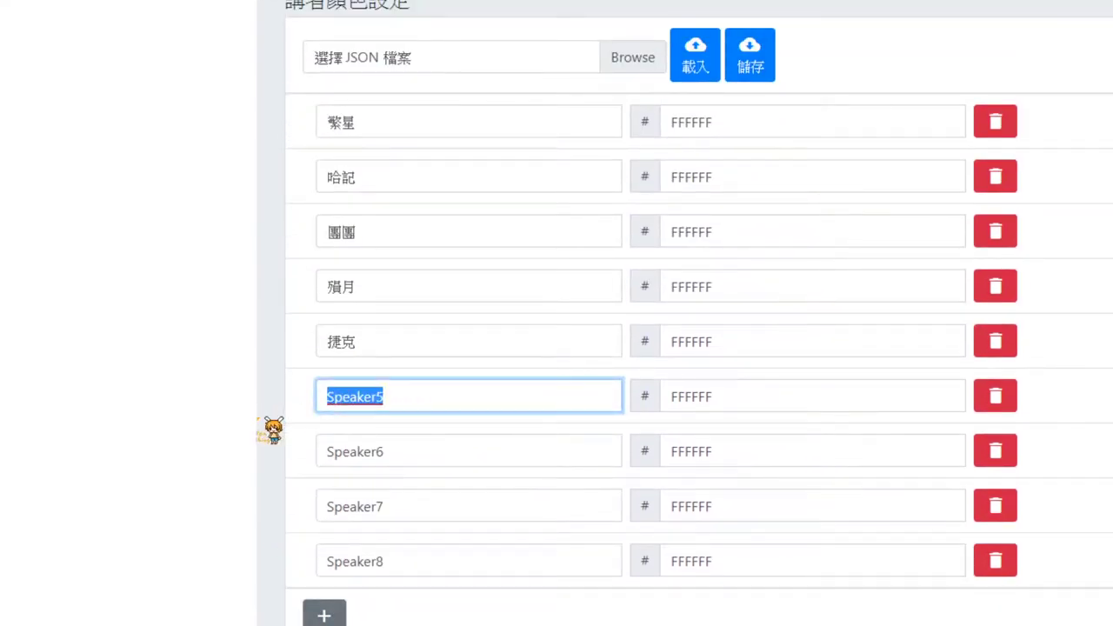
text(小雨)
key(Left)
key(Left)
key(Down)
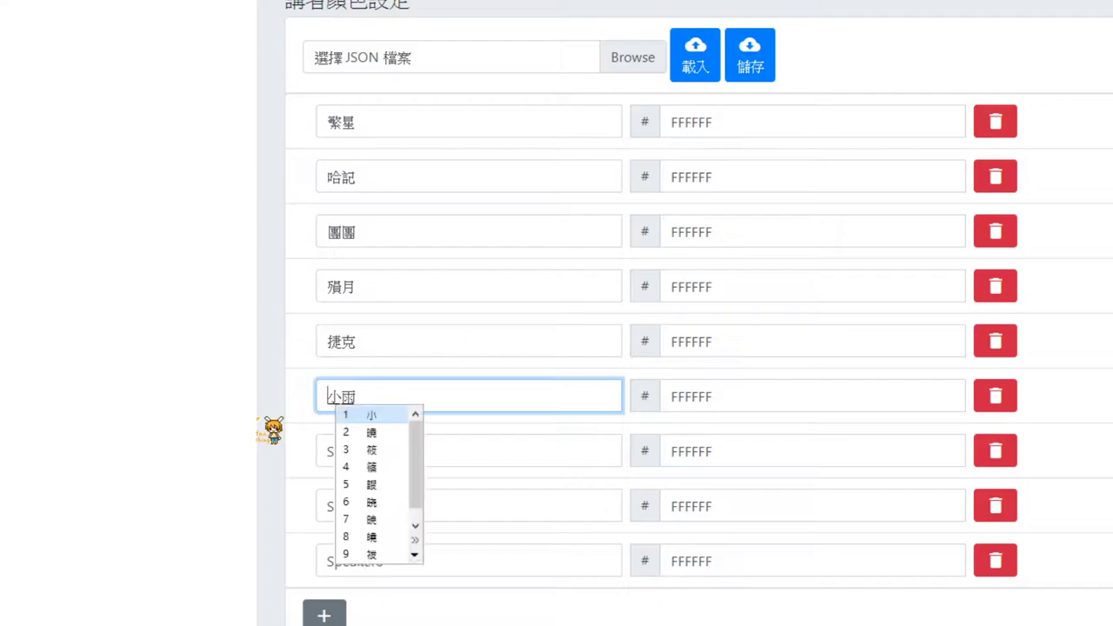
key(Down)
key(Return)
key(Down)
key(Down)
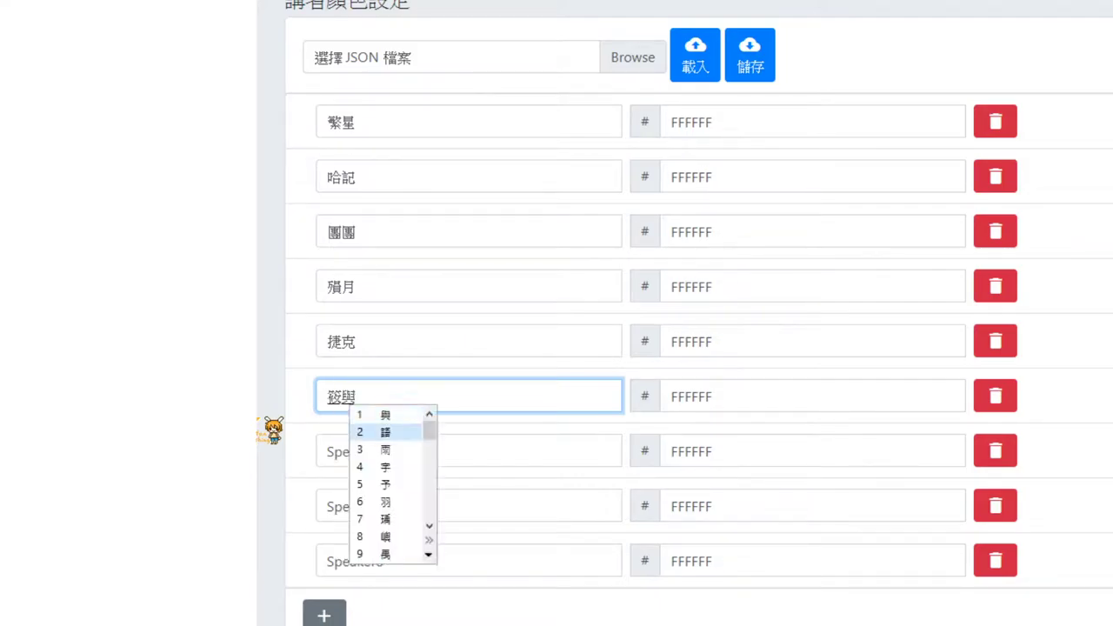
key(Down)
key(Down)
key(Down)
key(Down)
key(Down)
key(Return)
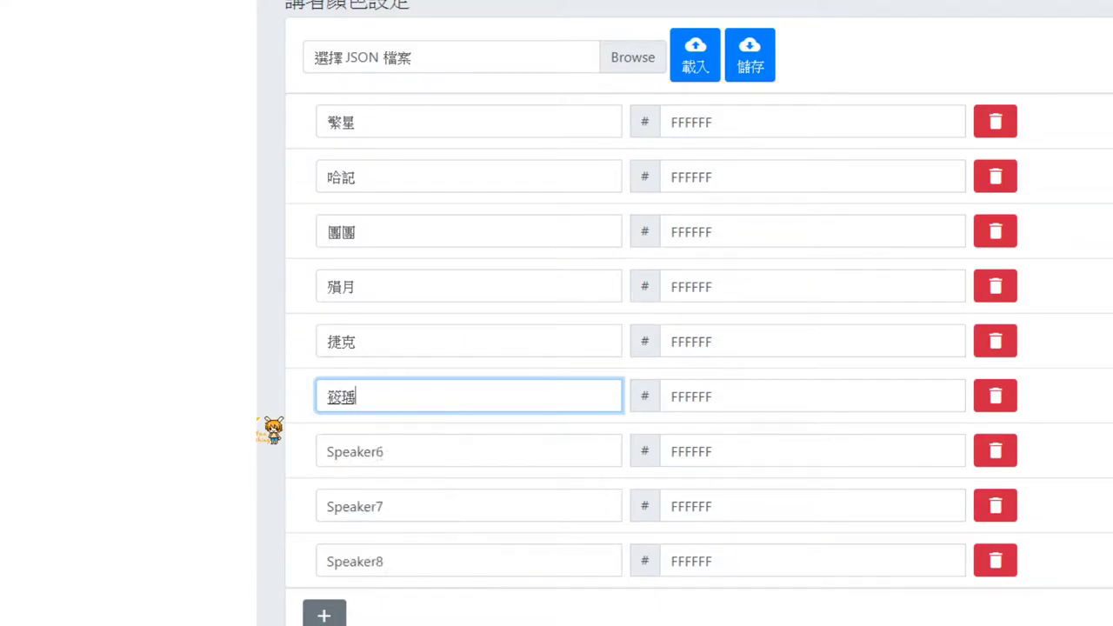
key(Return)
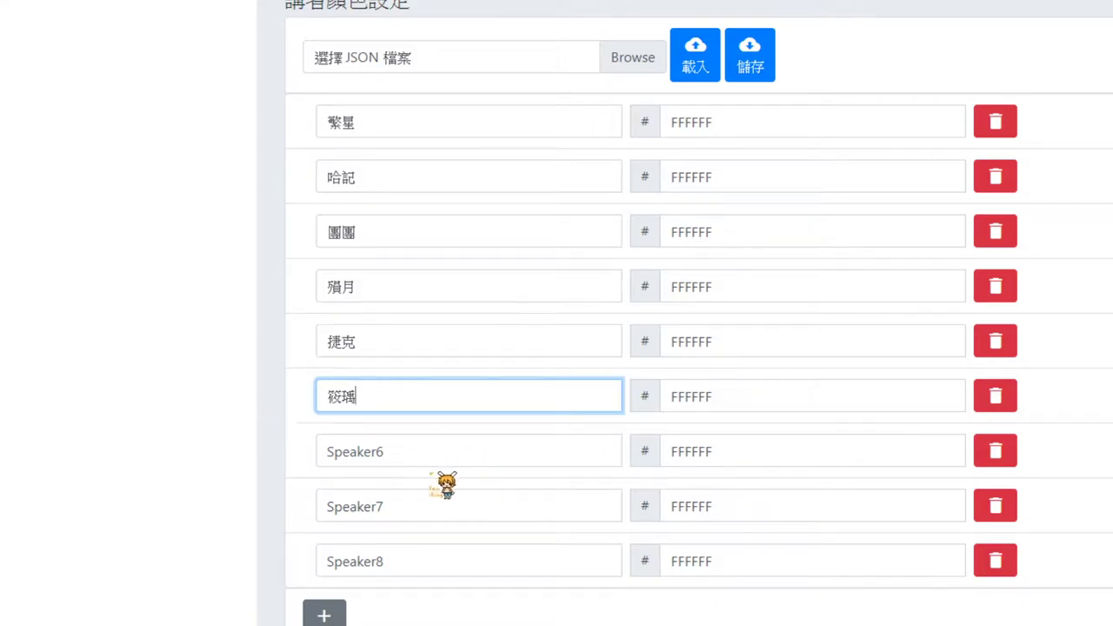
- Replace the default names Speaker6 and Speaker7 with the seventh and eighth speakers' names in Chinese
click(426, 459)
drag(425, 466, 319, 462)
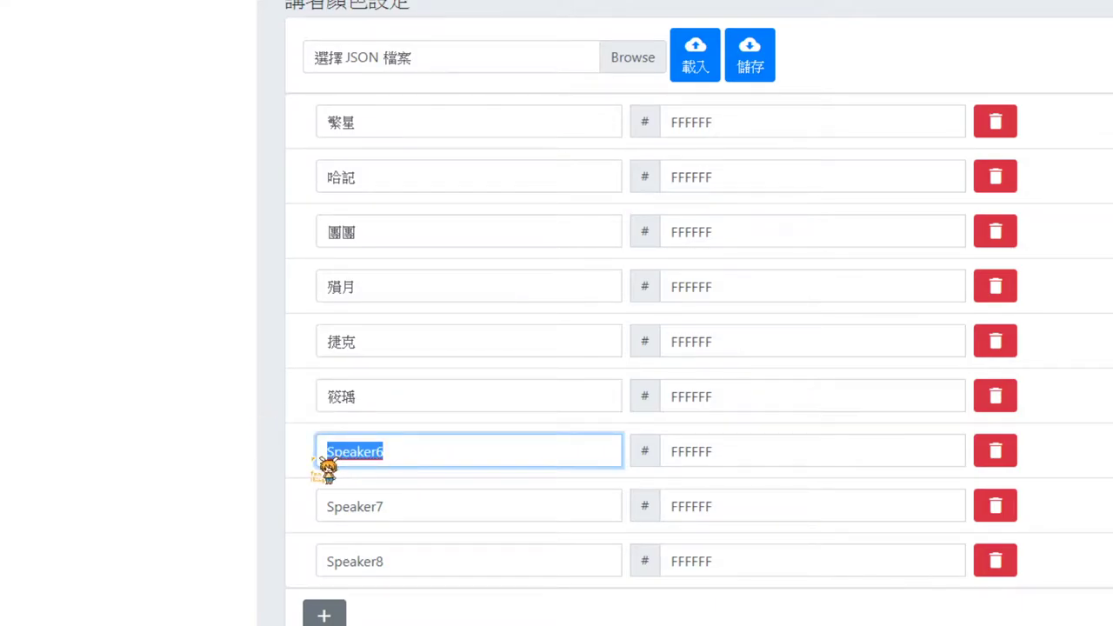
text(醬油)
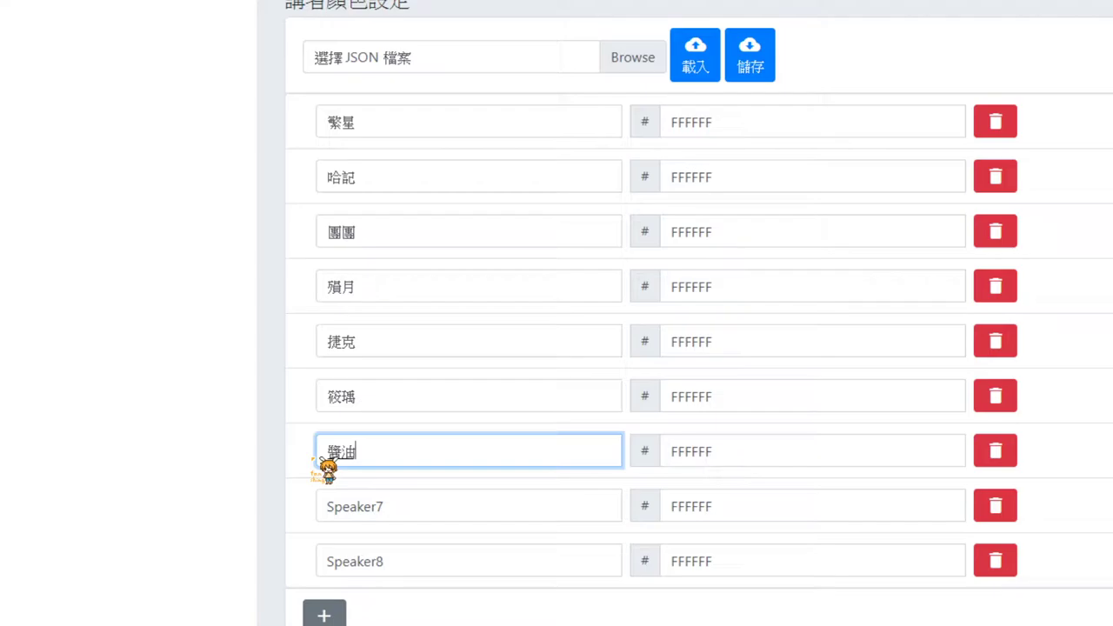
drag(399, 511, 265, 517)
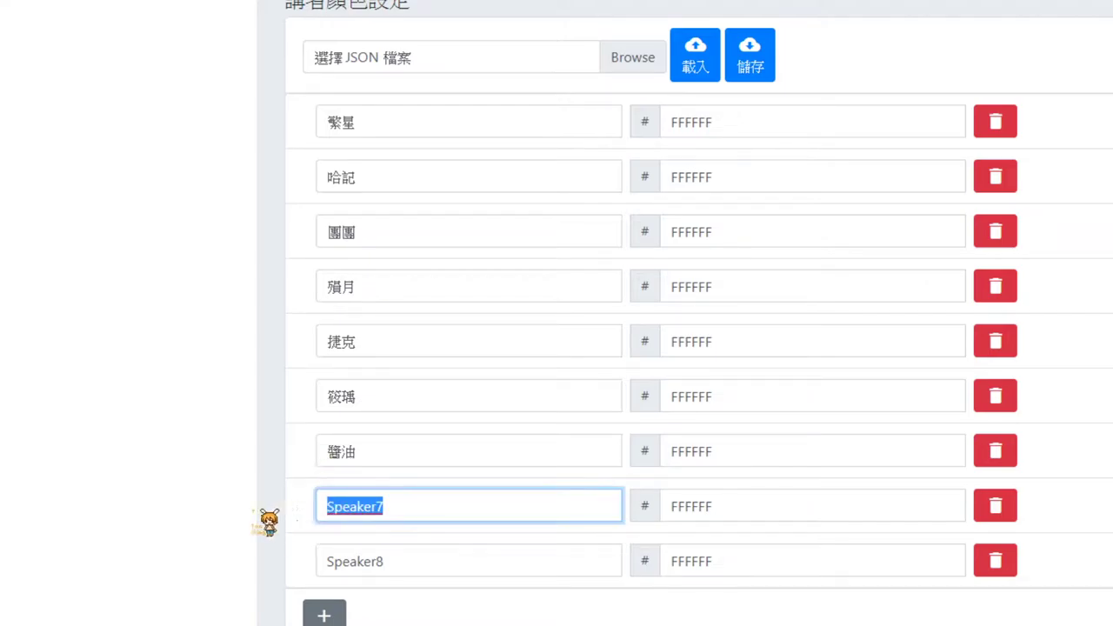
text(秧秧)
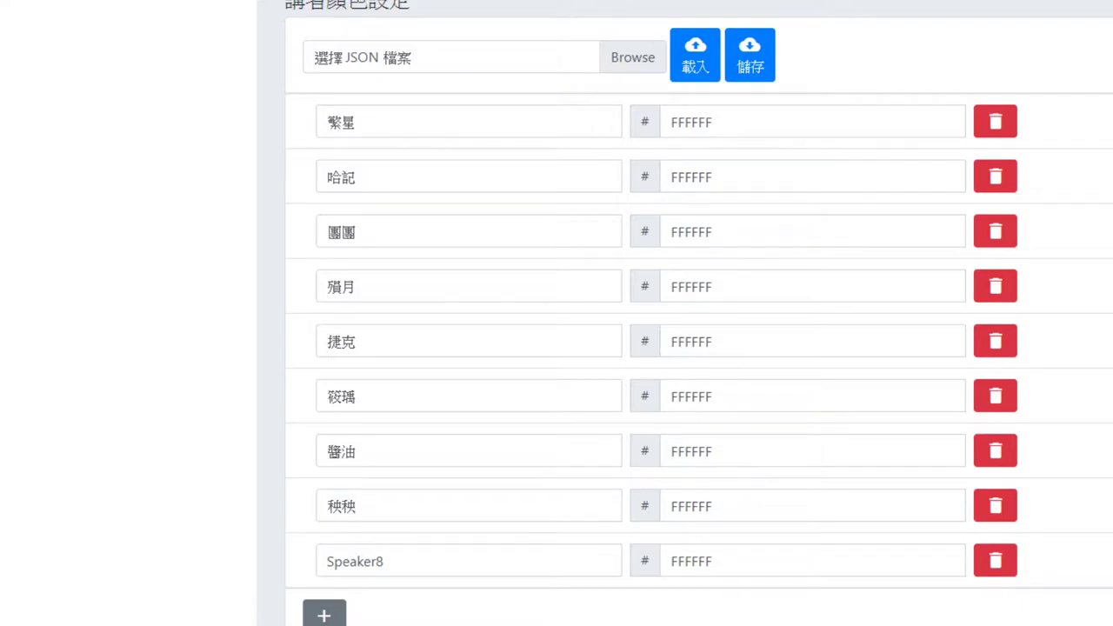
- Set the first speaker's hex colour to FFA042 and the second speaker's to 0098fe
double_click(831, 126)
text(FFA042)
double_click(669, 183)
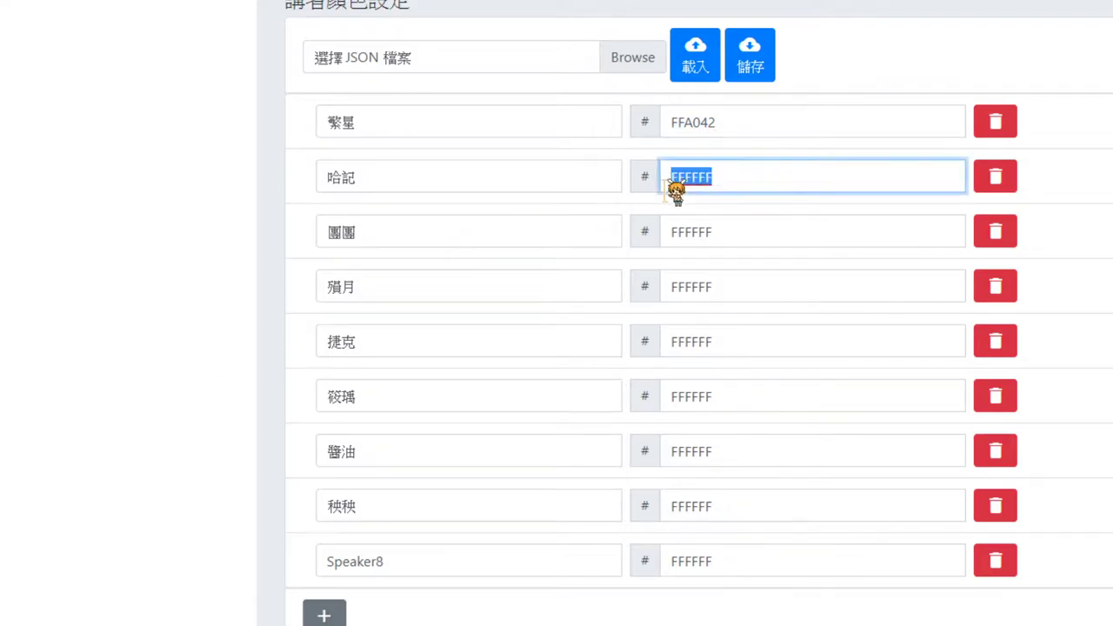
text(0098fe)
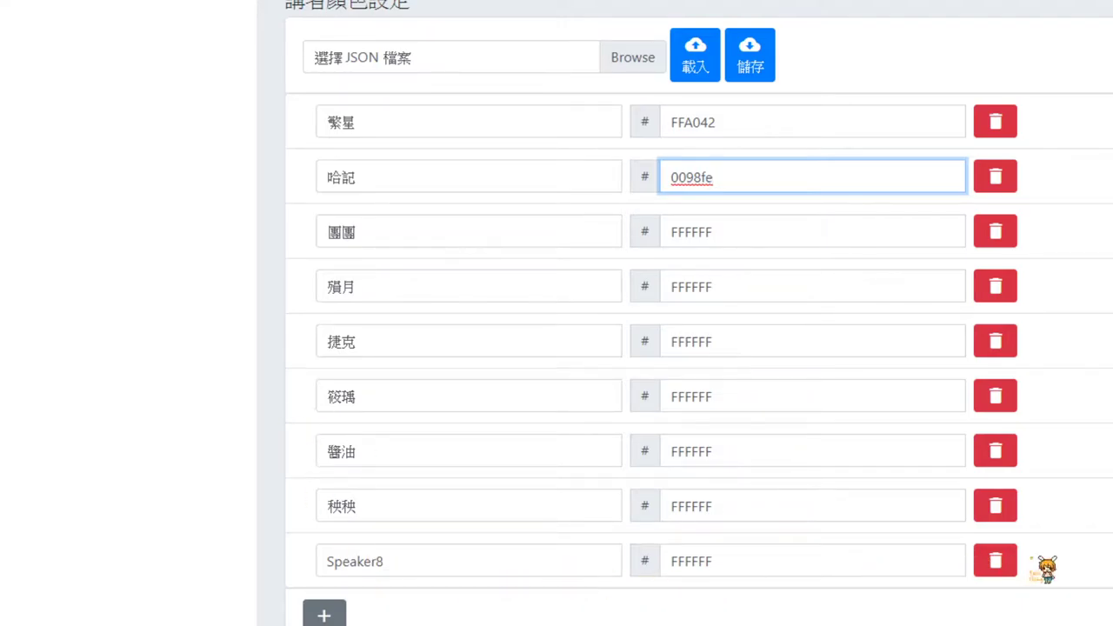
- Delete the unused Speaker8 entry from the speaker colour settings
click(1009, 569)
scroll(1013, 574, up, 3)
scroll(1013, 574, down, 4)
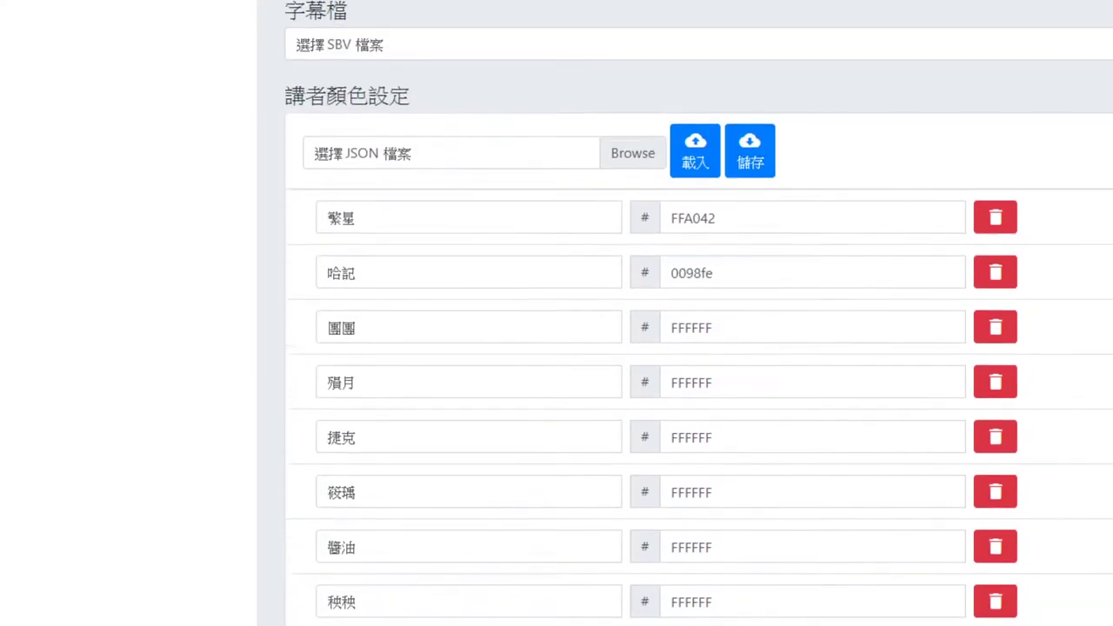
- Set the fifth speaker's hex colour to DCDBDC
scroll(690, 410, up, 2)
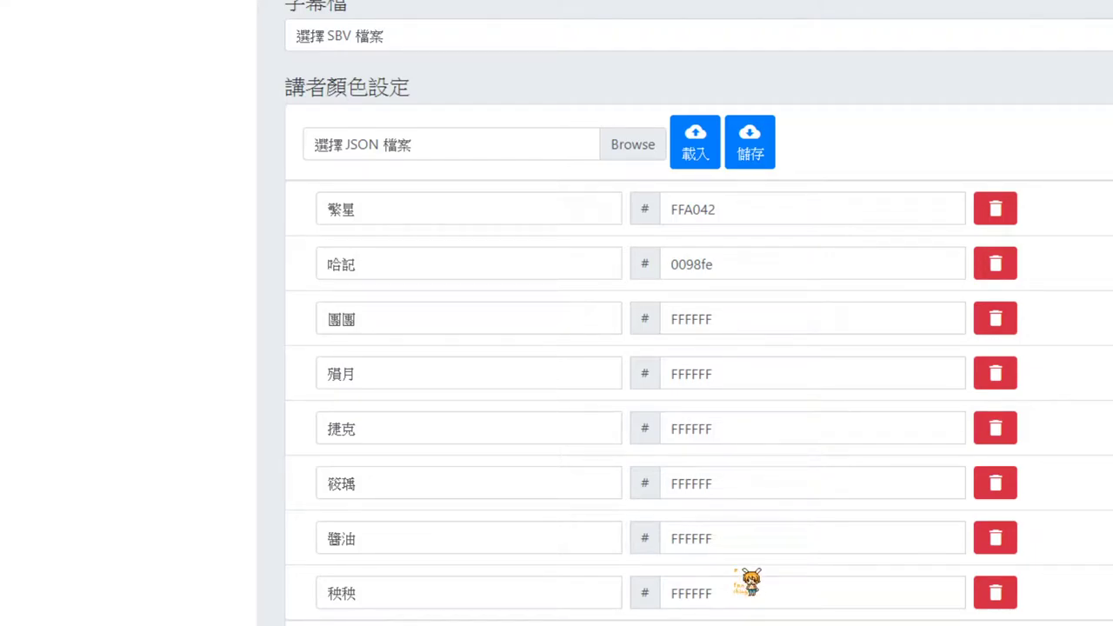
scroll(748, 581, down, 2)
scroll(746, 571, up, 3)
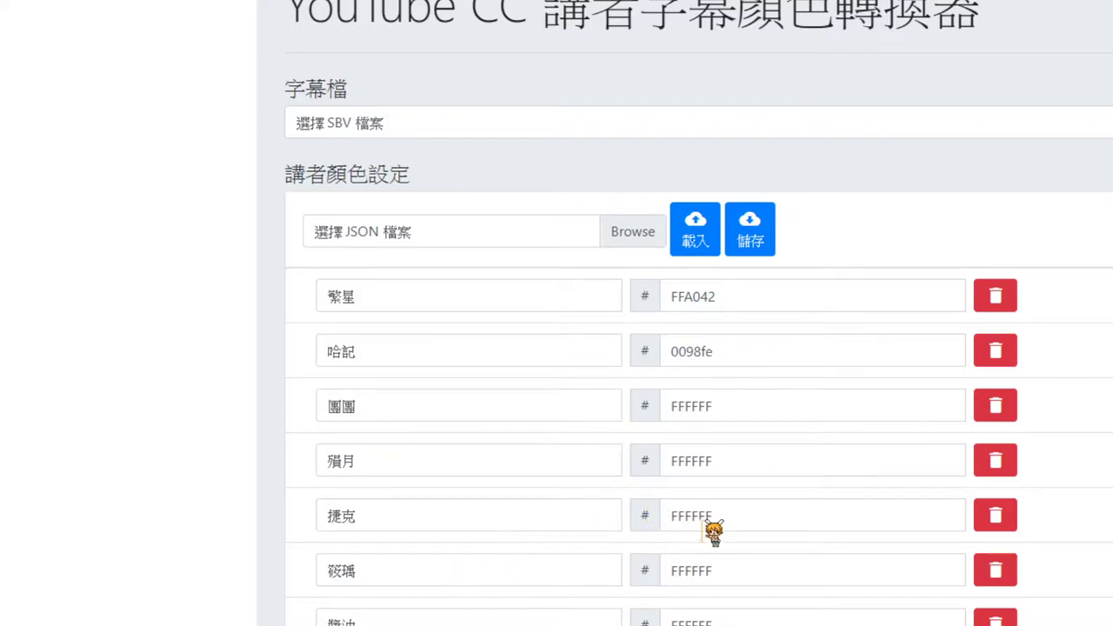
drag(713, 521, 664, 522)
text(DCDBDC)
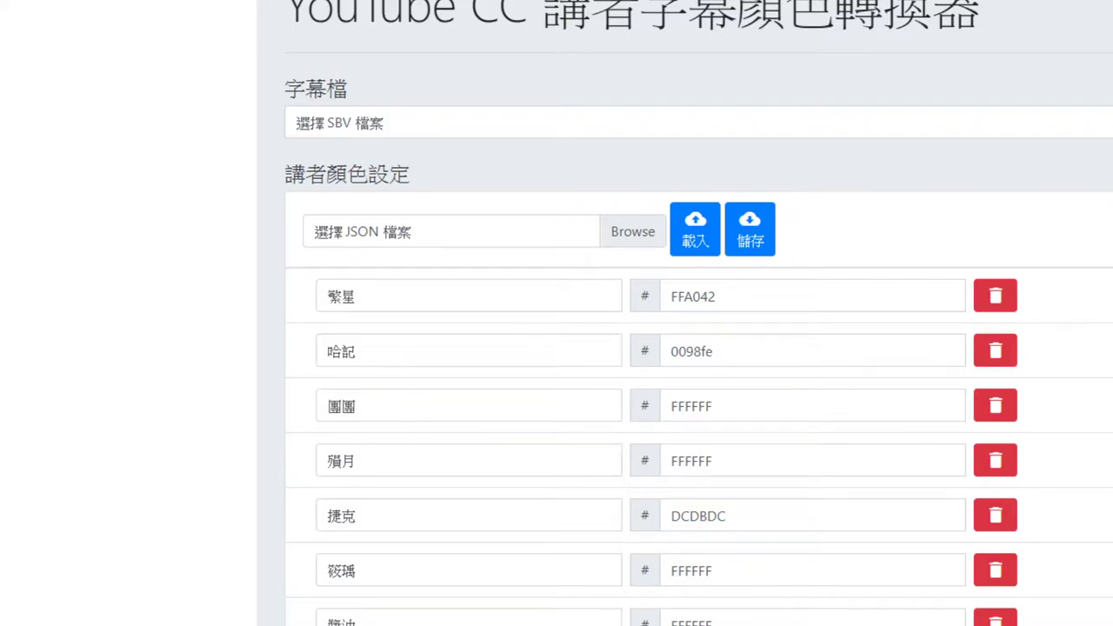
- Set the third speaker's hex colour to C9D098 and change the second speaker's to 98D393
drag(743, 405, 664, 409)
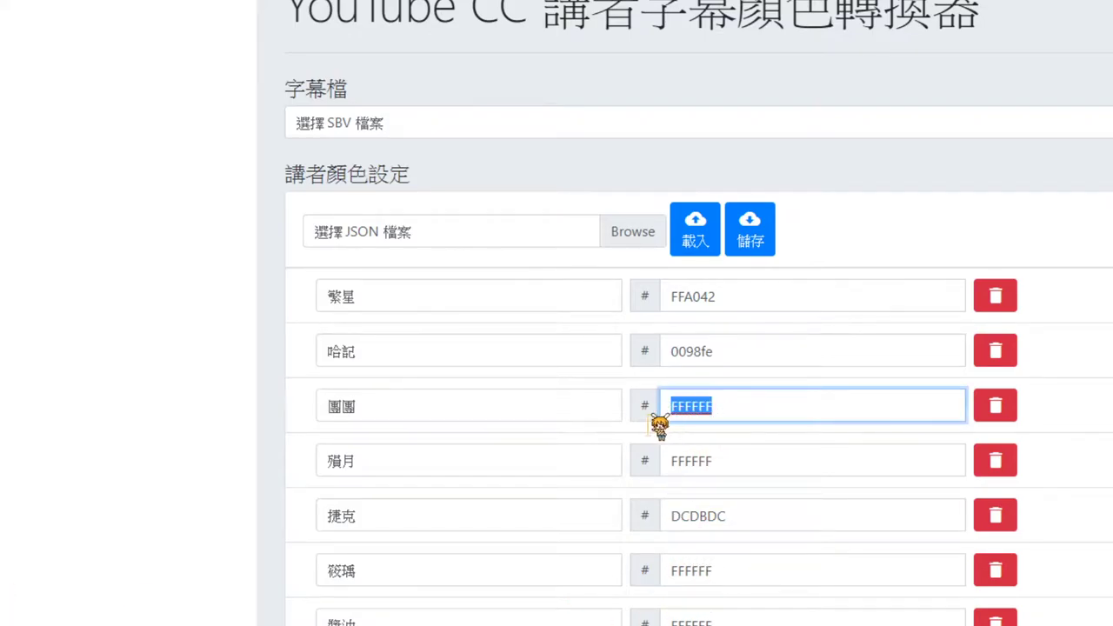
text(C9D098)
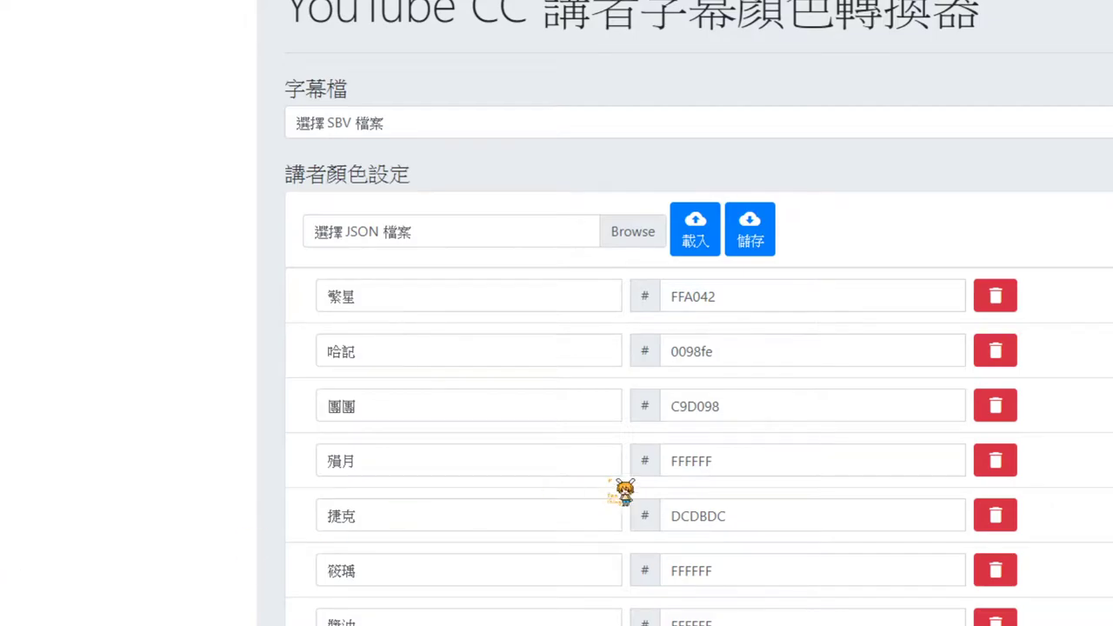
drag(768, 350, 626, 356)
text(98D393)
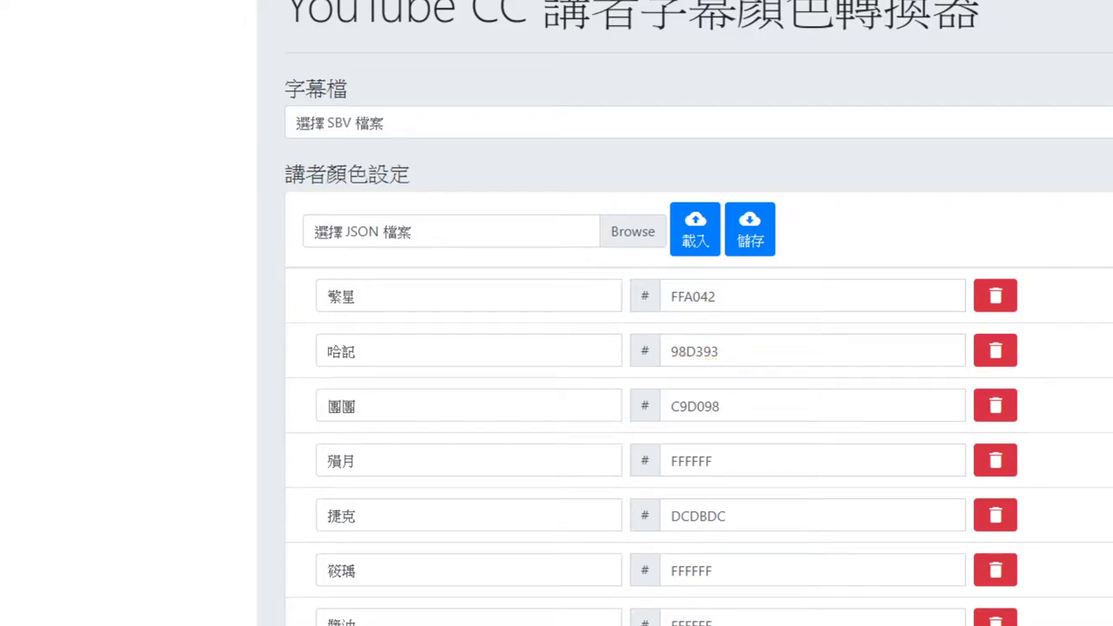
- Set the fourth speaker's hex colour to FFEEAD, the sixth's to 7AF9FC, the seventh's to 98D393 and the eighth's to FF359A
double_click(739, 461)
text(FFEEAD)
double_click(722, 571)
text(7AF9FC)
key(Tab)
text(98D393)
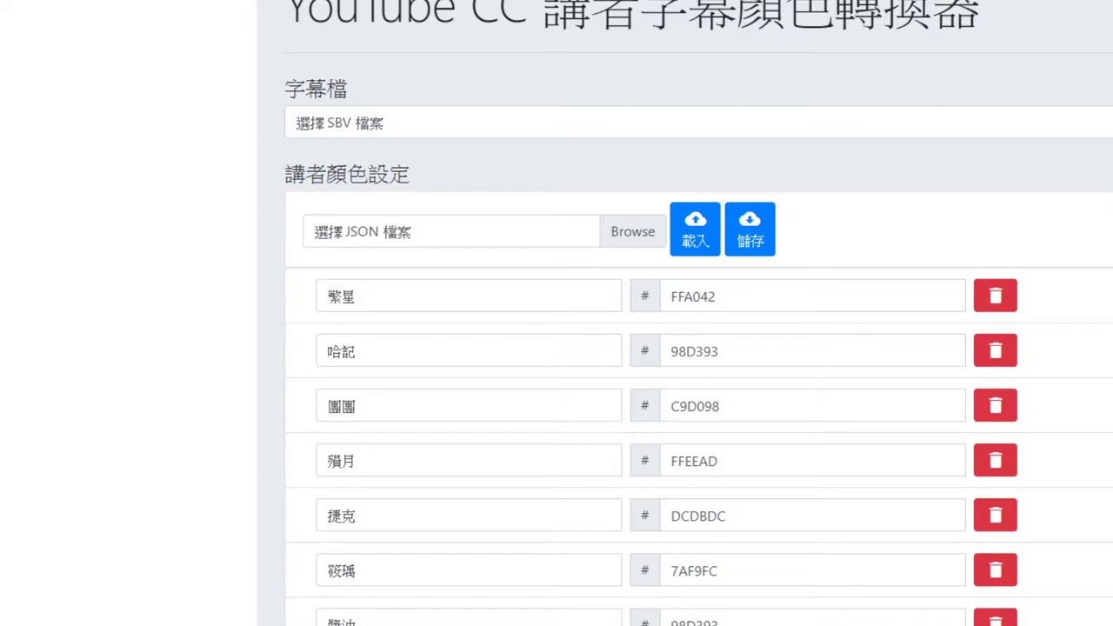
scroll(484, 618, down, 2)
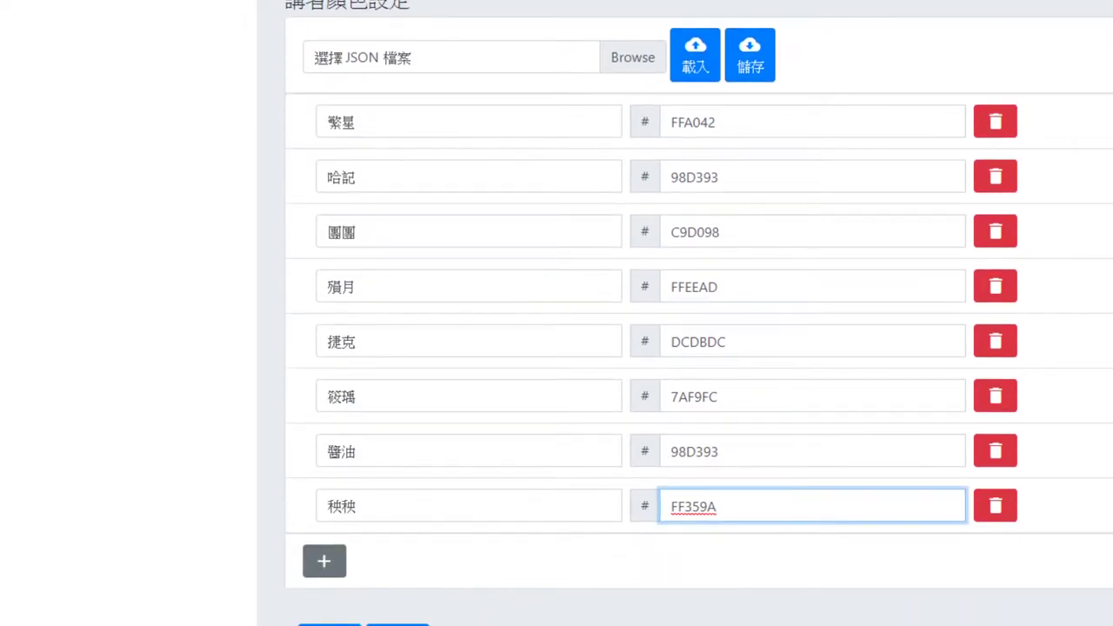
- Generate the subtitle preview with the chosen speaker colours and look through the coloured lines
key(Return)
scroll(209, 606, down, 2)
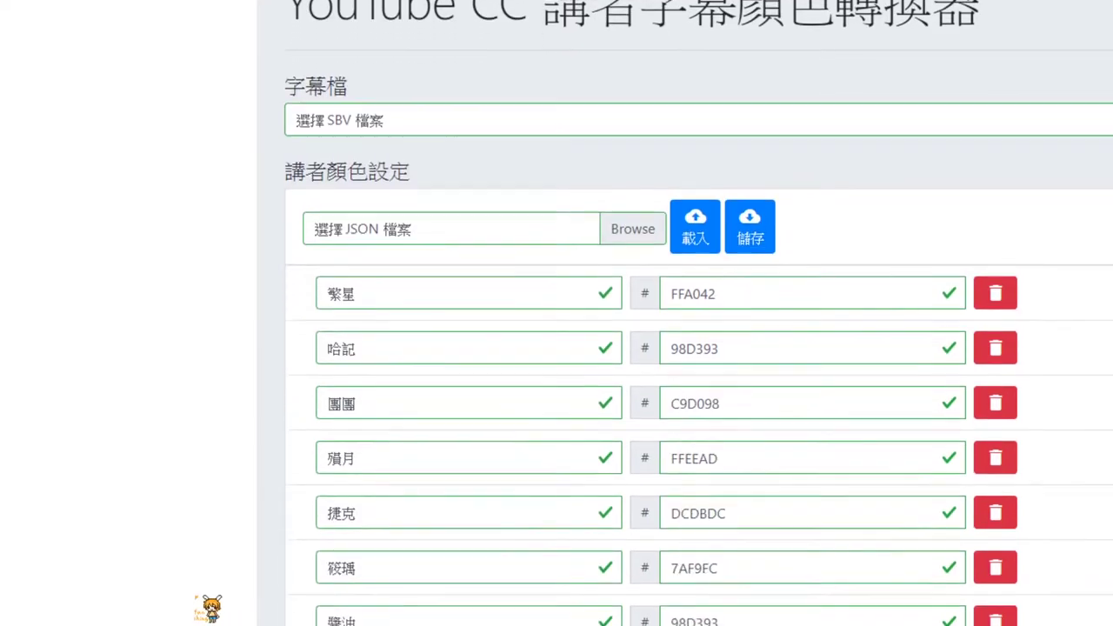
scroll(189, 599, down, 4)
scroll(189, 596, down, 5)
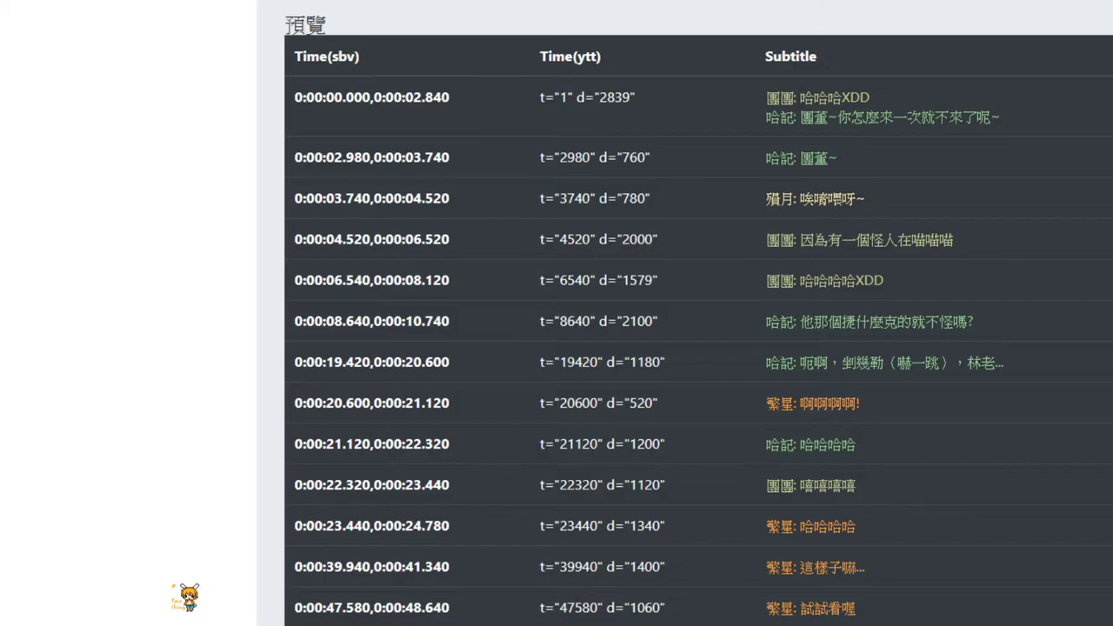
scroll(185, 597, down, 15)
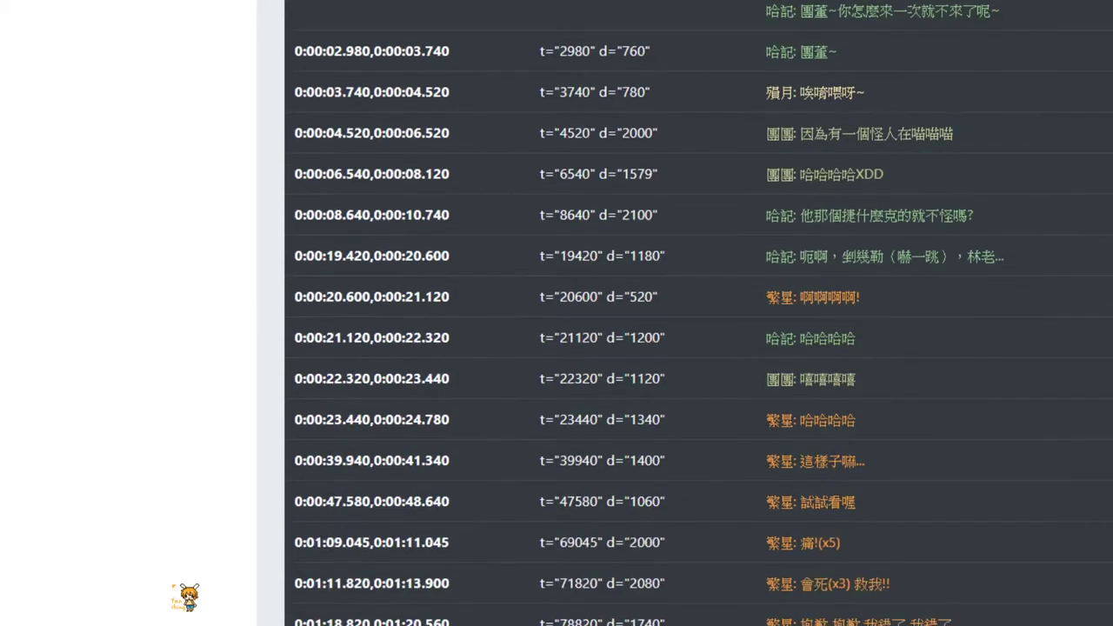
scroll(185, 597, down, 17)
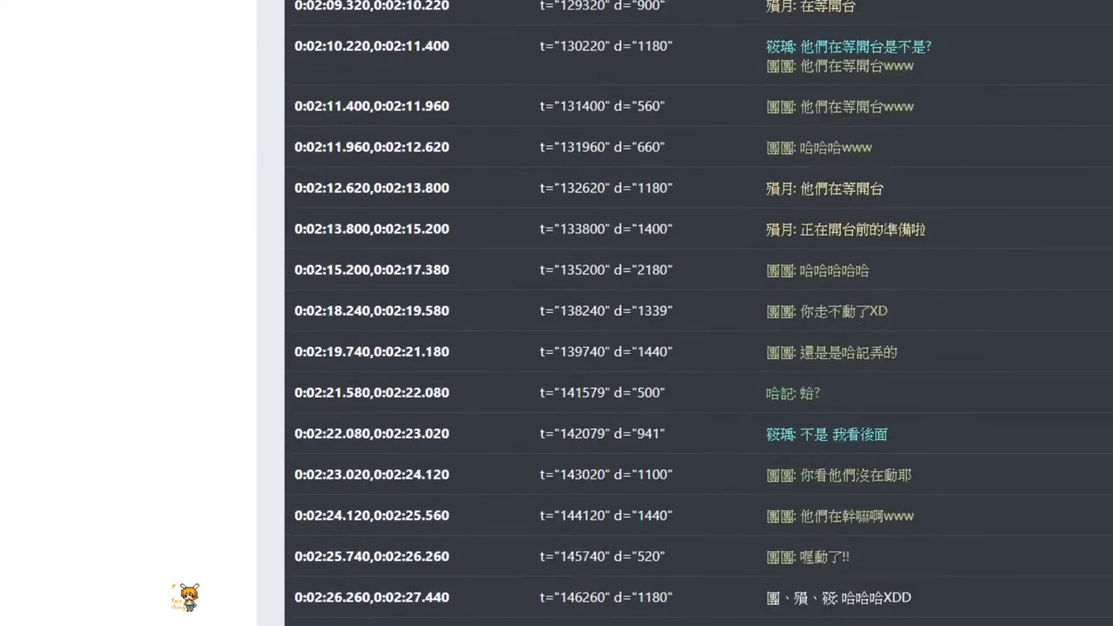
scroll(187, 581, down, 20)
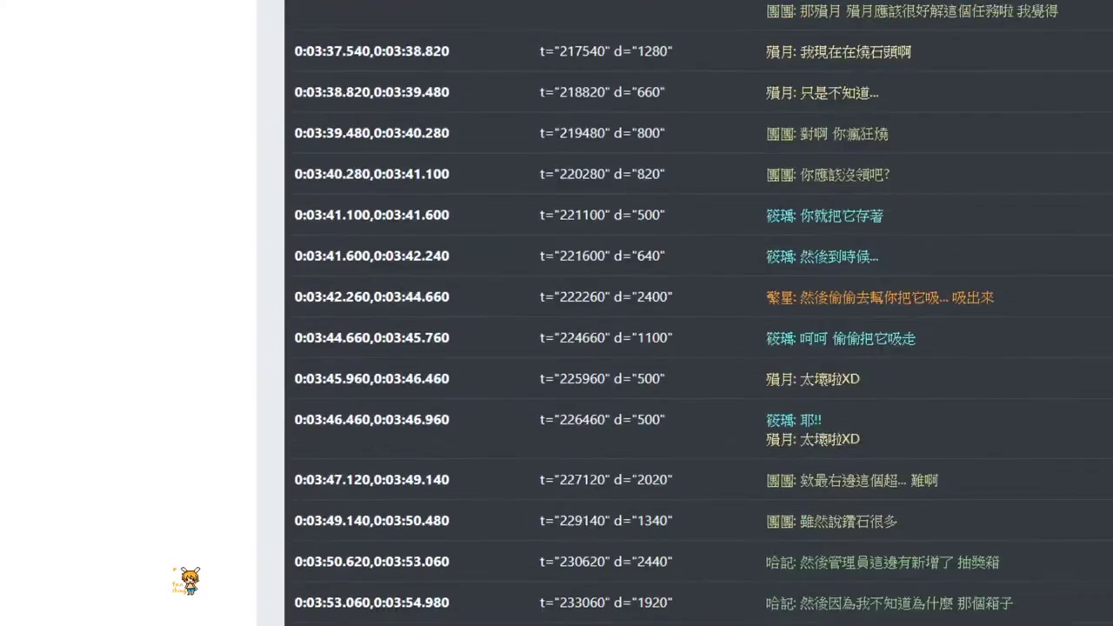
scroll(185, 580, up, 20)
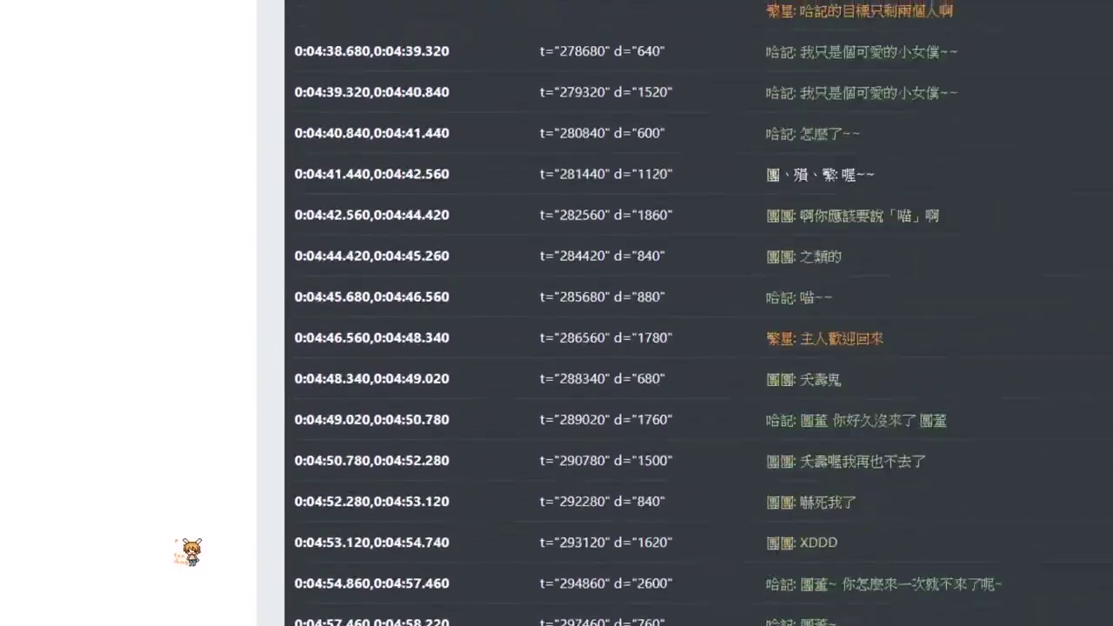
scroll(200, 563, up, 2)
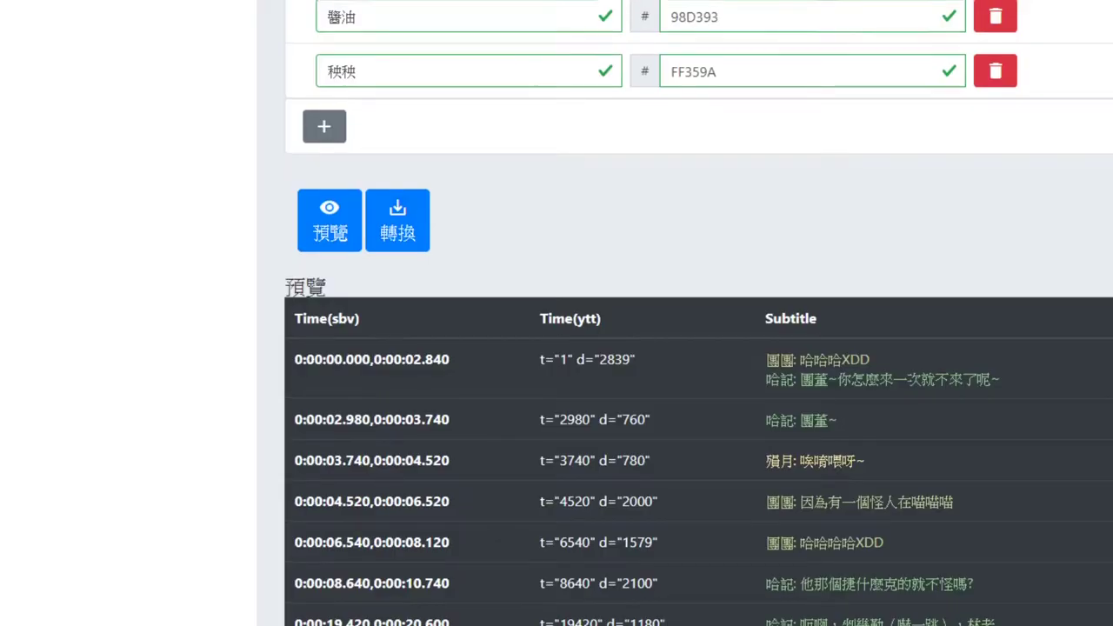
- Save the speaker colour settings as colour.json in the YT folder
scroll(735, 418, up, 6)
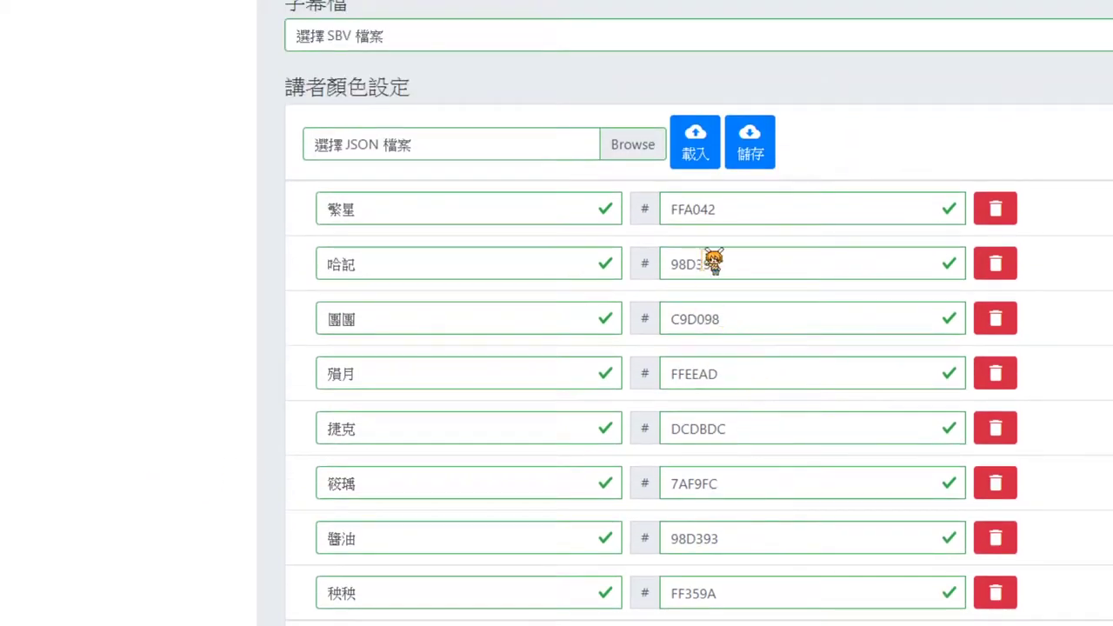
click(755, 142)
scroll(770, 144, up, 2)
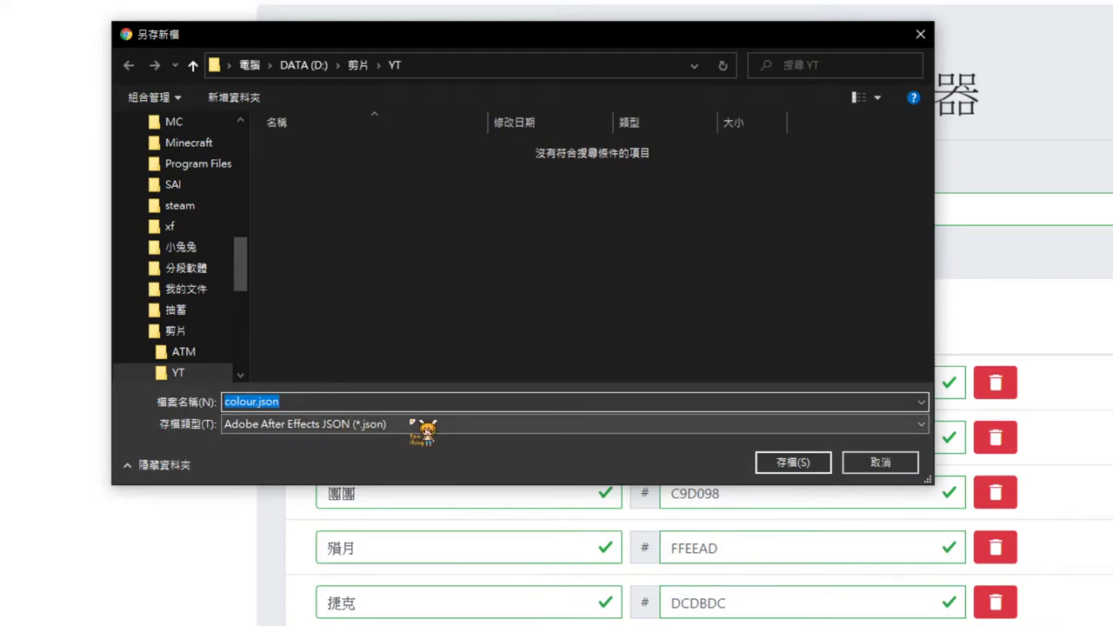
click(793, 468)
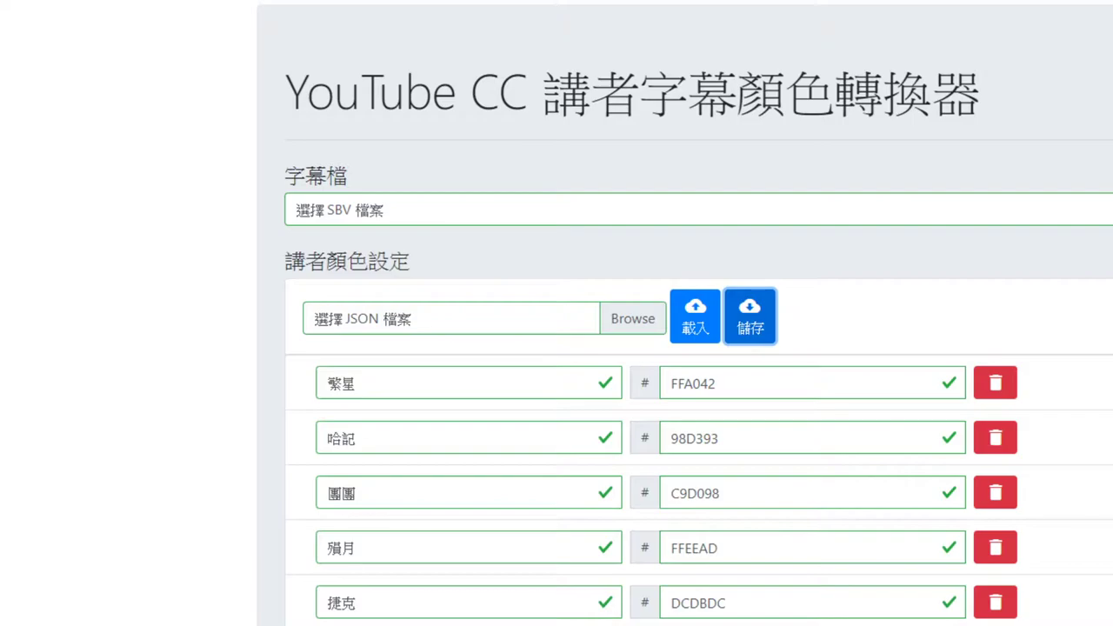
- Examine how the preview colours lines with one speaker, lines with two speakers and lines whose label combines several speakers
scroll(695, 313, down, 5)
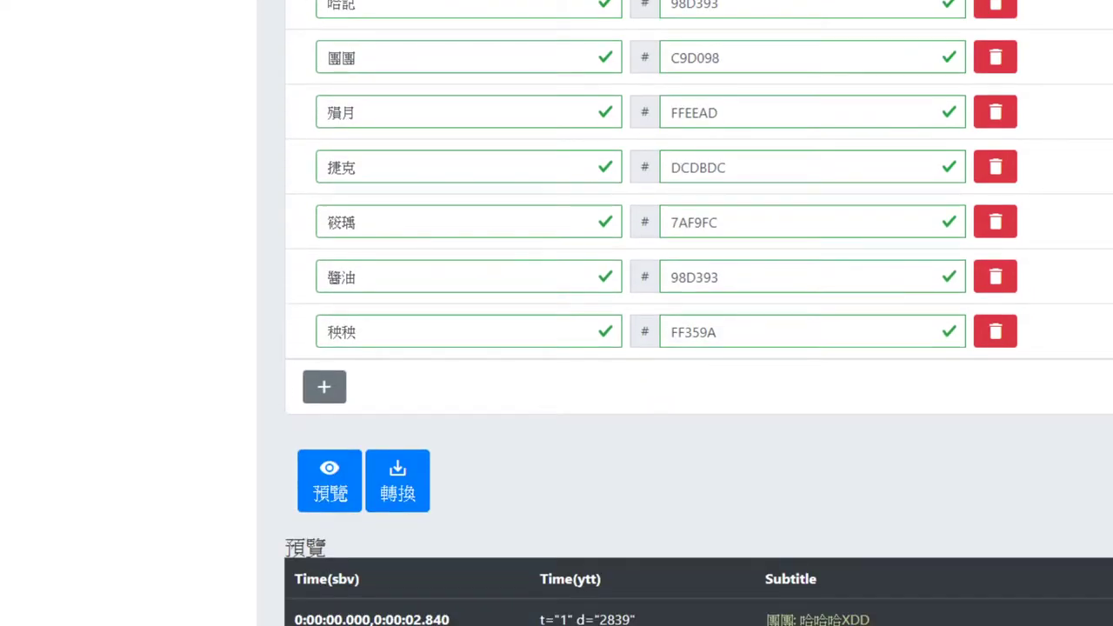
scroll(696, 313, down, 3)
scroll(664, 547, up, 5)
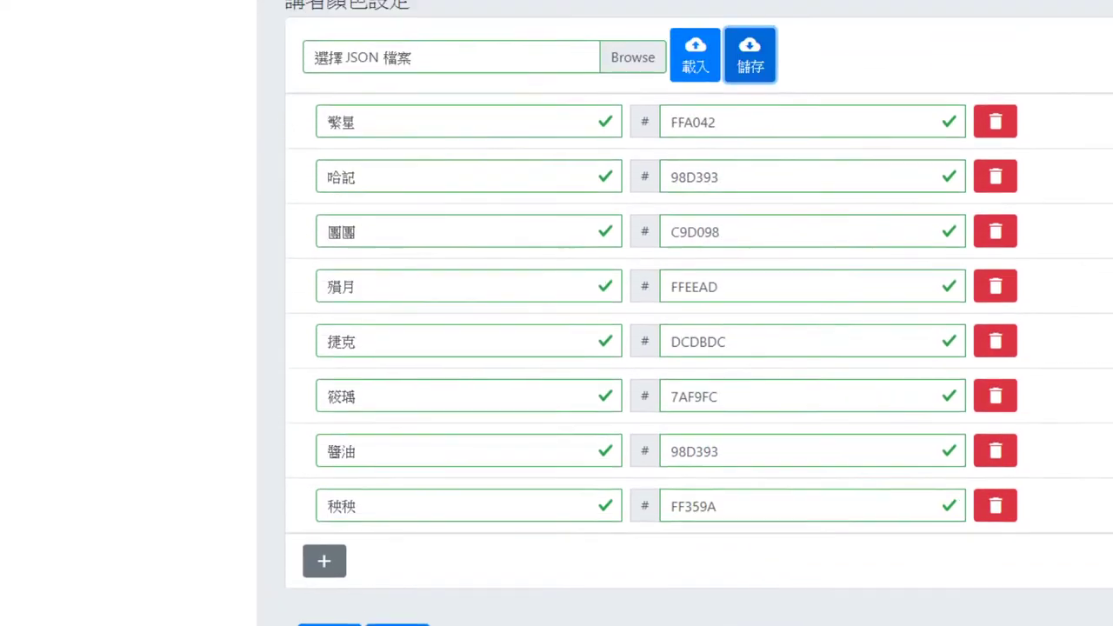
scroll(665, 547, down, 1)
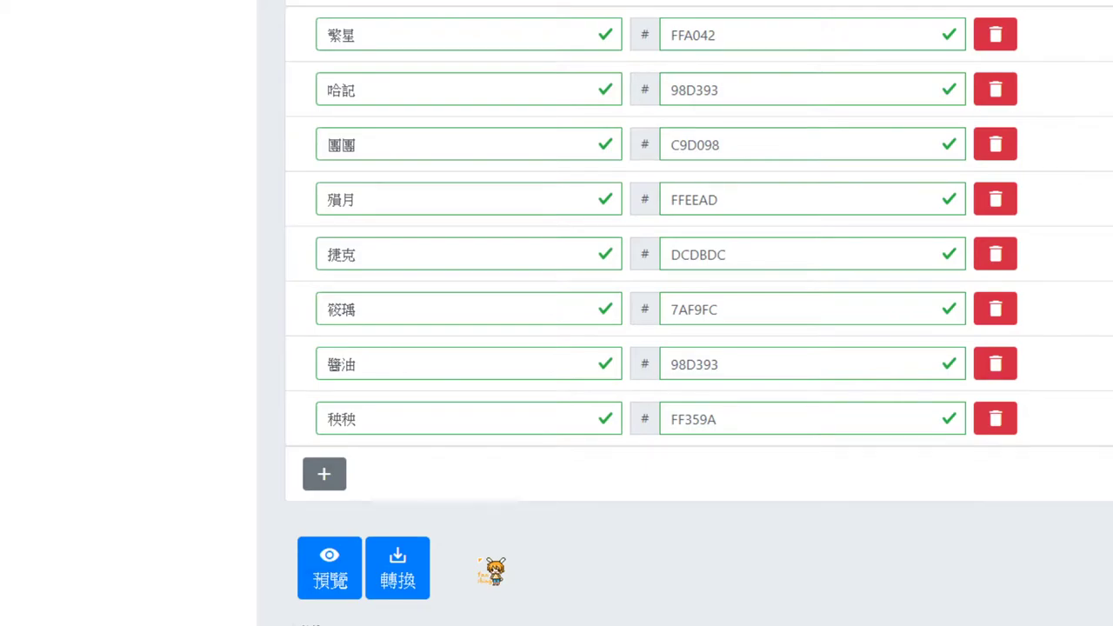
scroll(708, 368, down, 10)
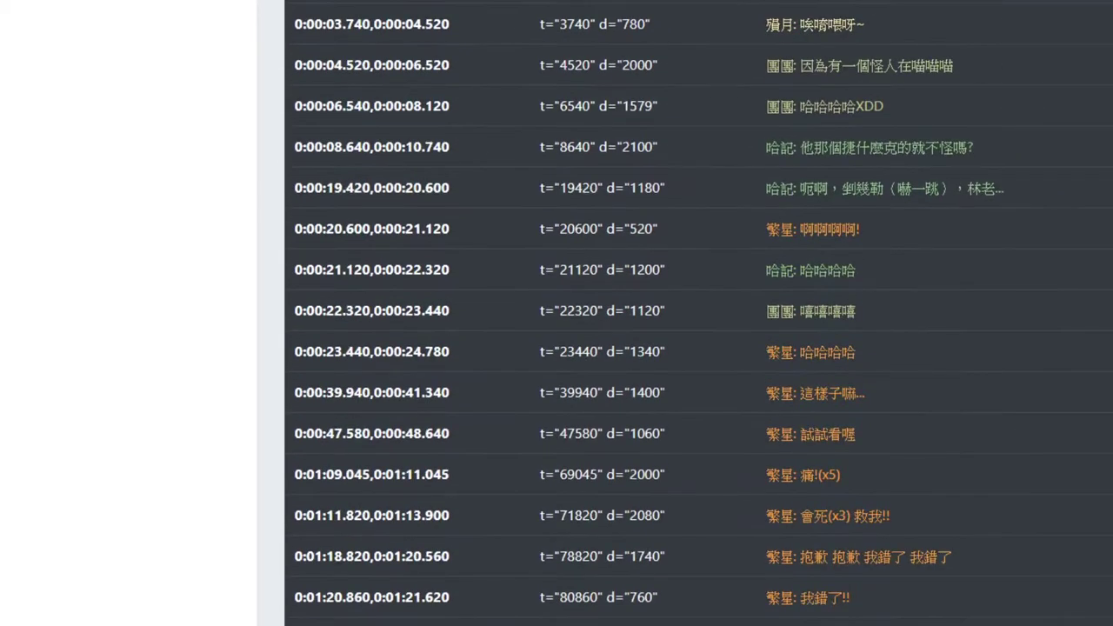
scroll(703, 313, down, 3)
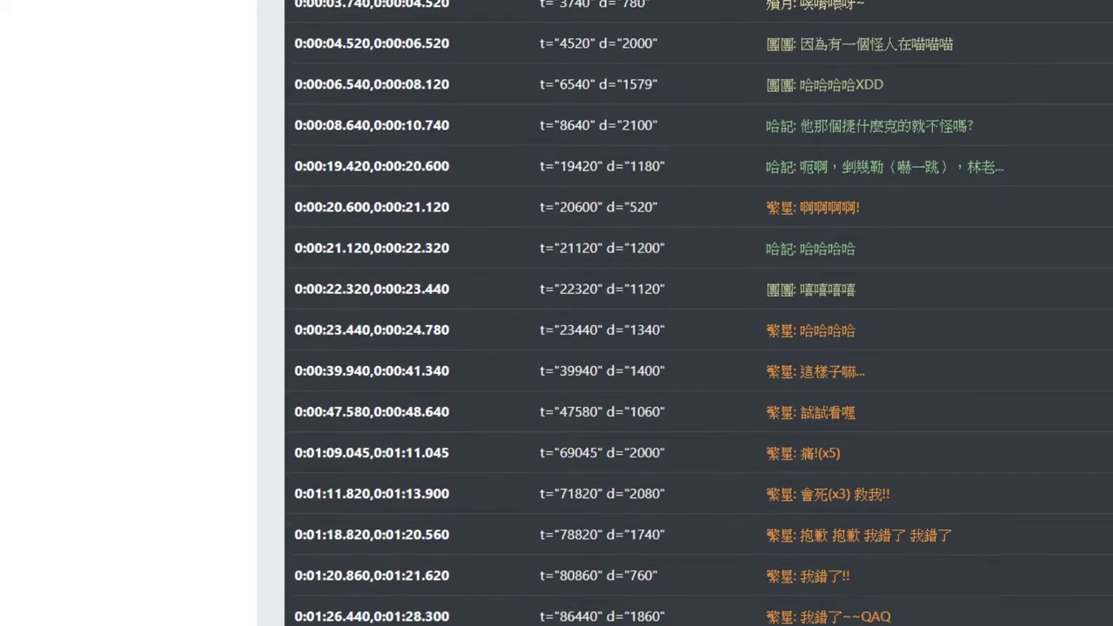
scroll(696, 313, down, 1)
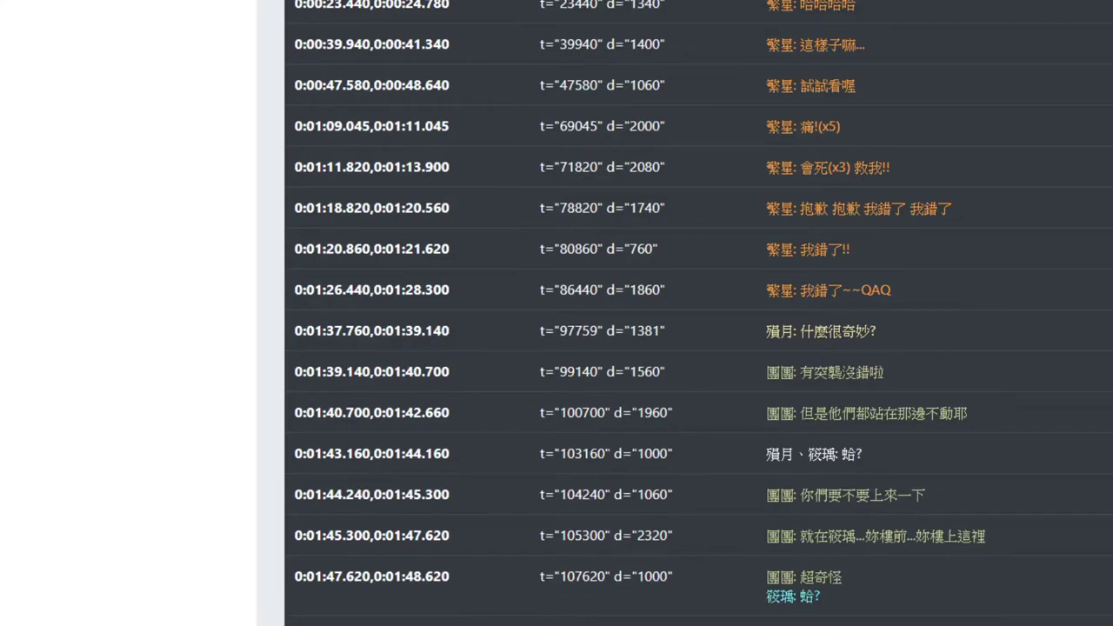
scroll(696, 313, down, 2)
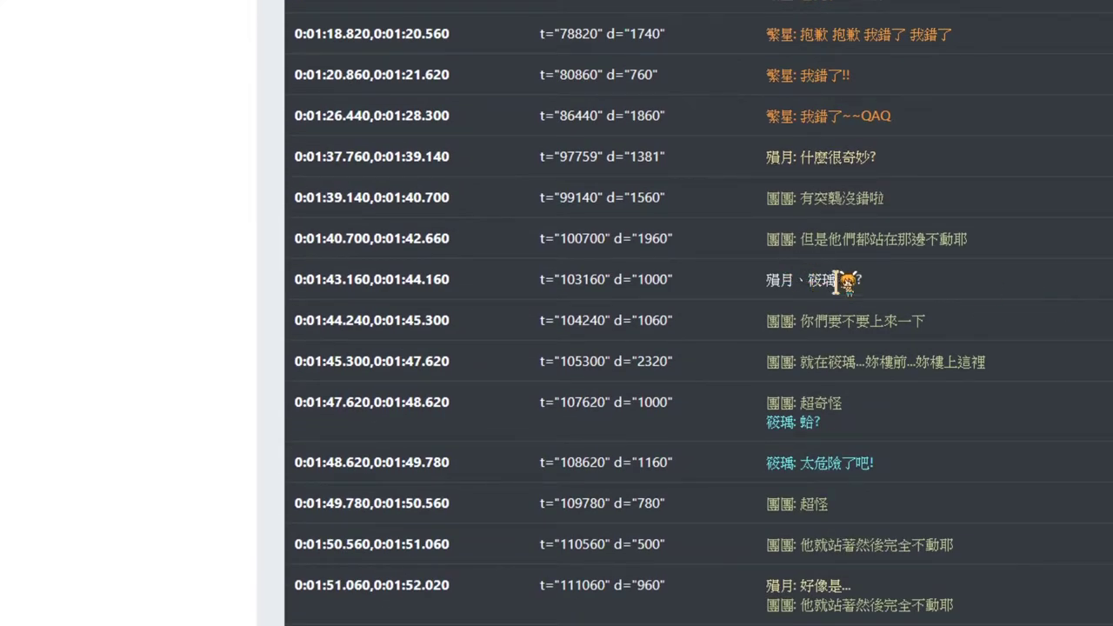
scroll(834, 278, down, 1)
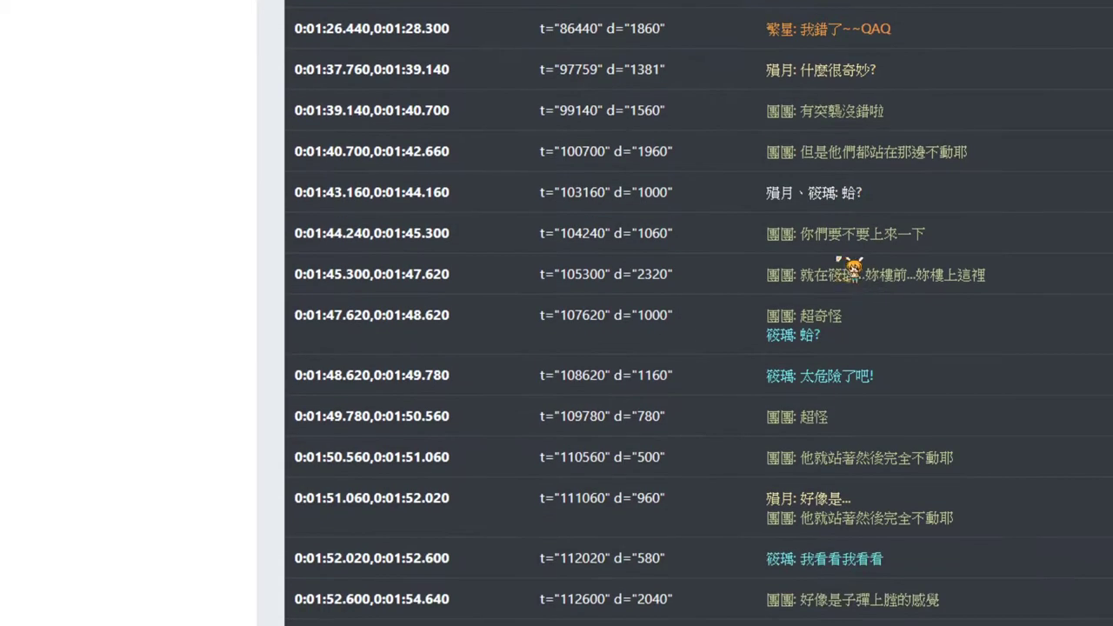
scroll(919, 211, down, 2)
scroll(696, 313, down, 10)
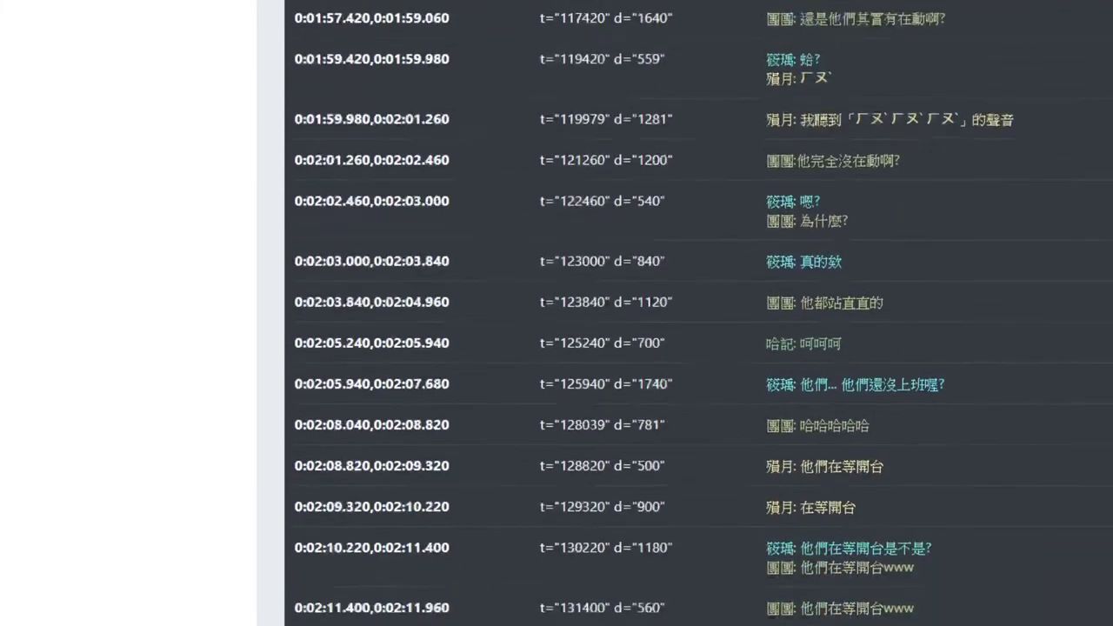
scroll(695, 313, down, 2)
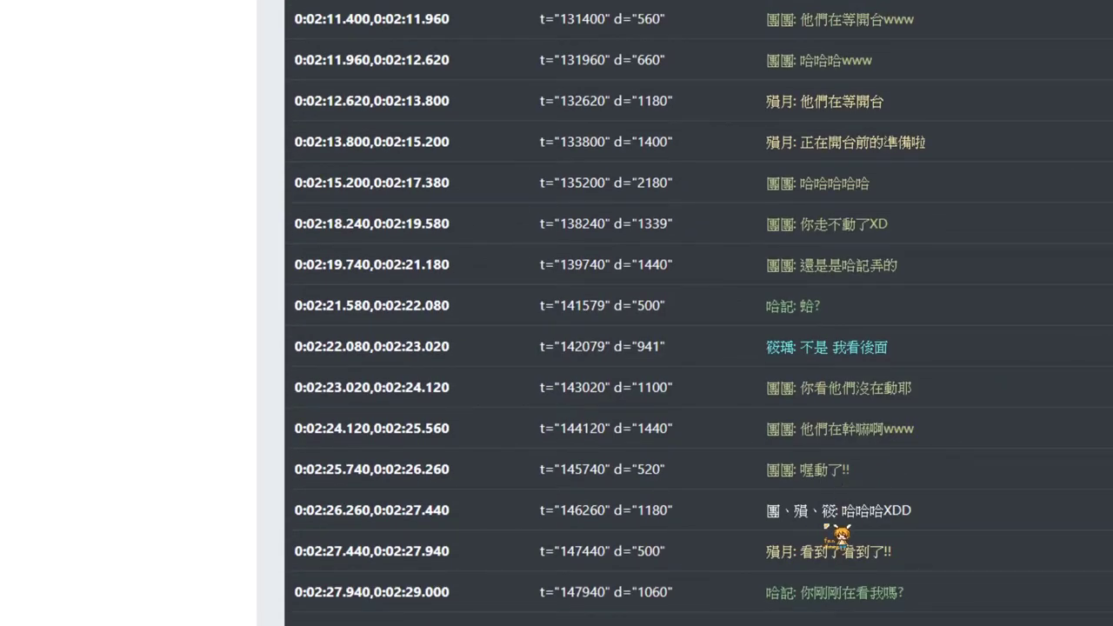
scroll(839, 535, down, 12)
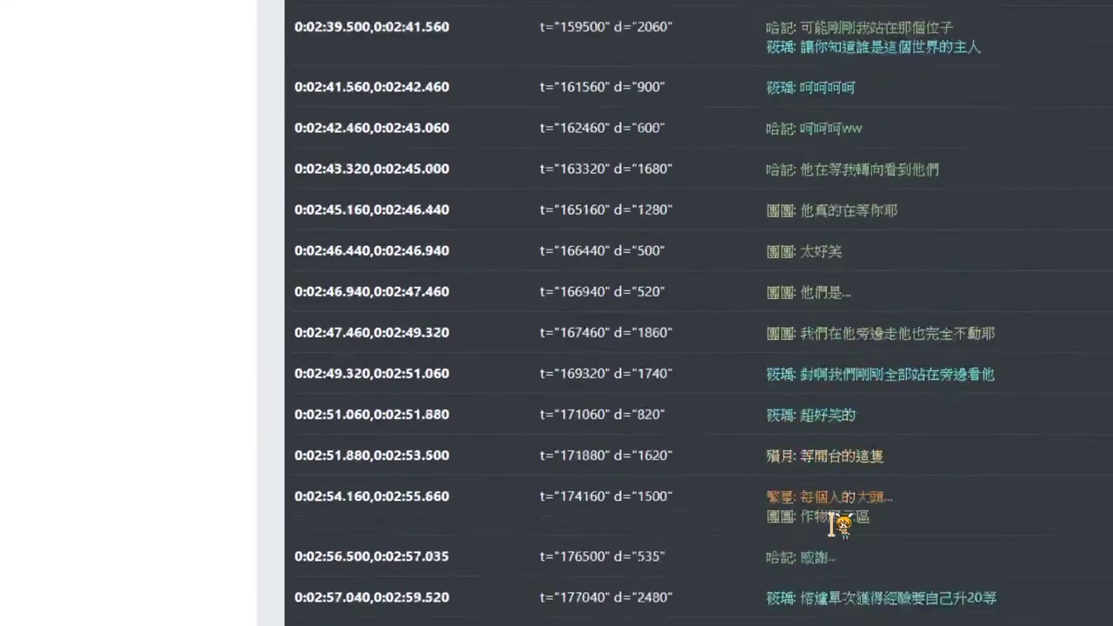
scroll(833, 515, down, 11)
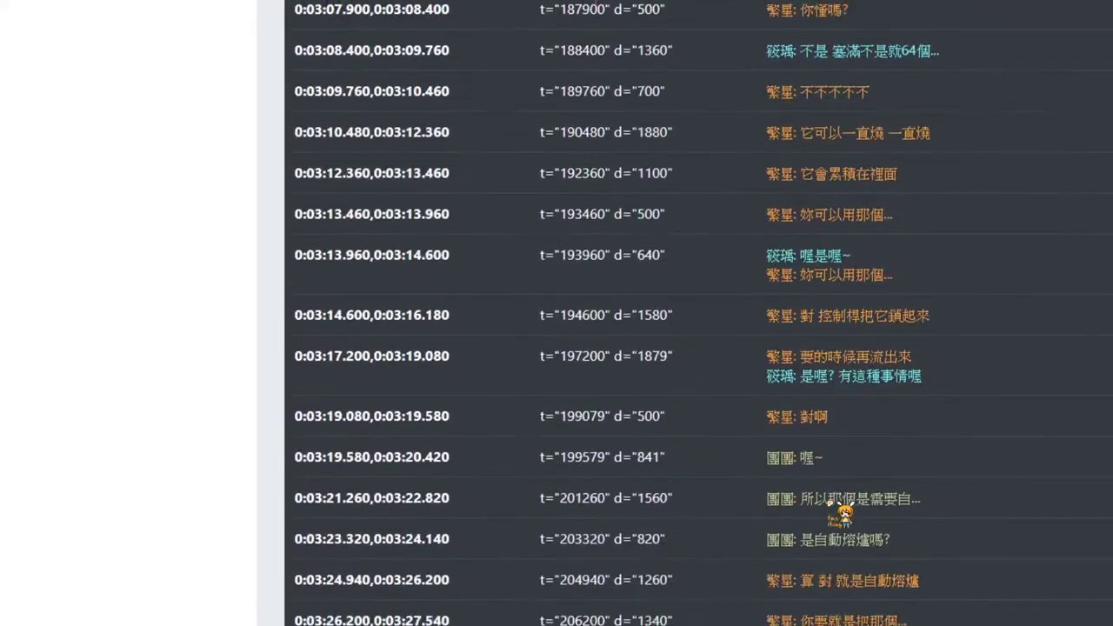
scroll(831, 513, down, 4)
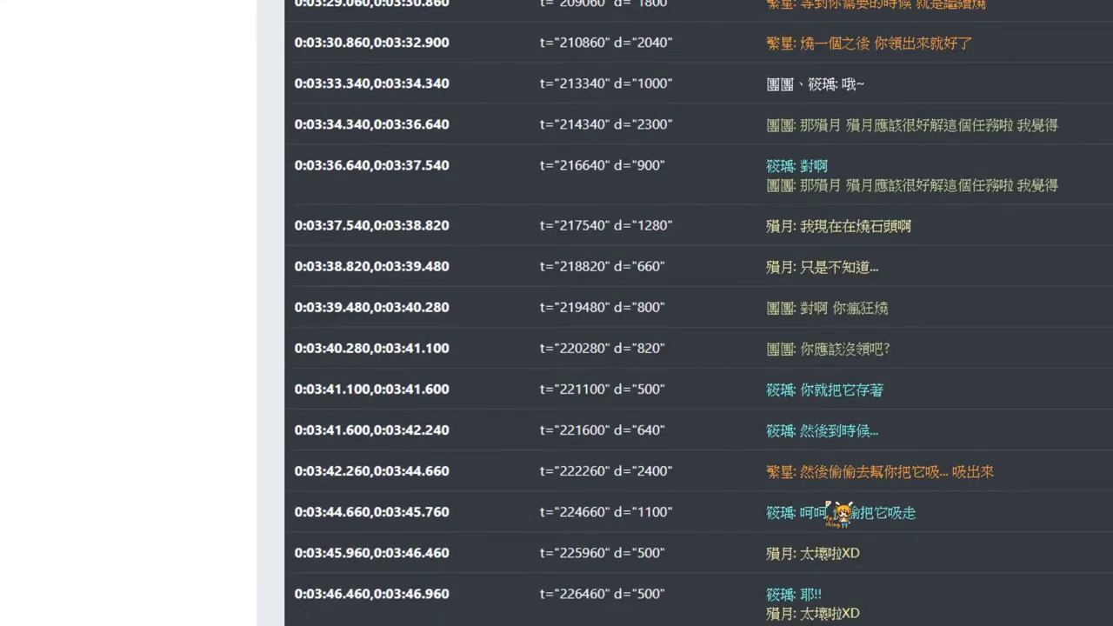
scroll(838, 513, down, 4)
scroll(836, 509, up, 11)
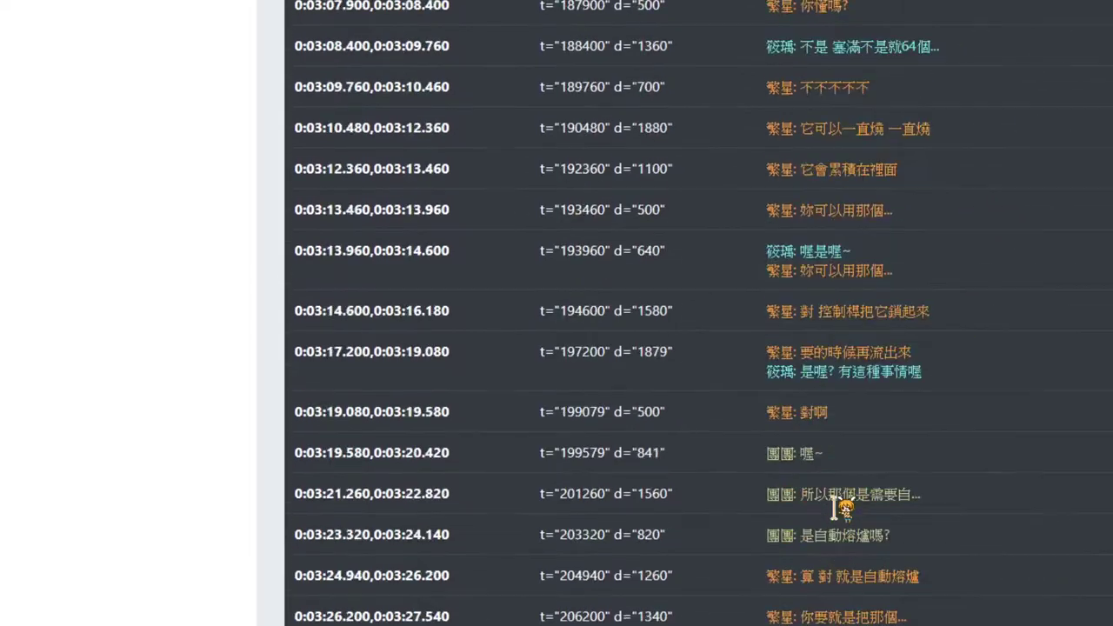
scroll(835, 508, up, 20)
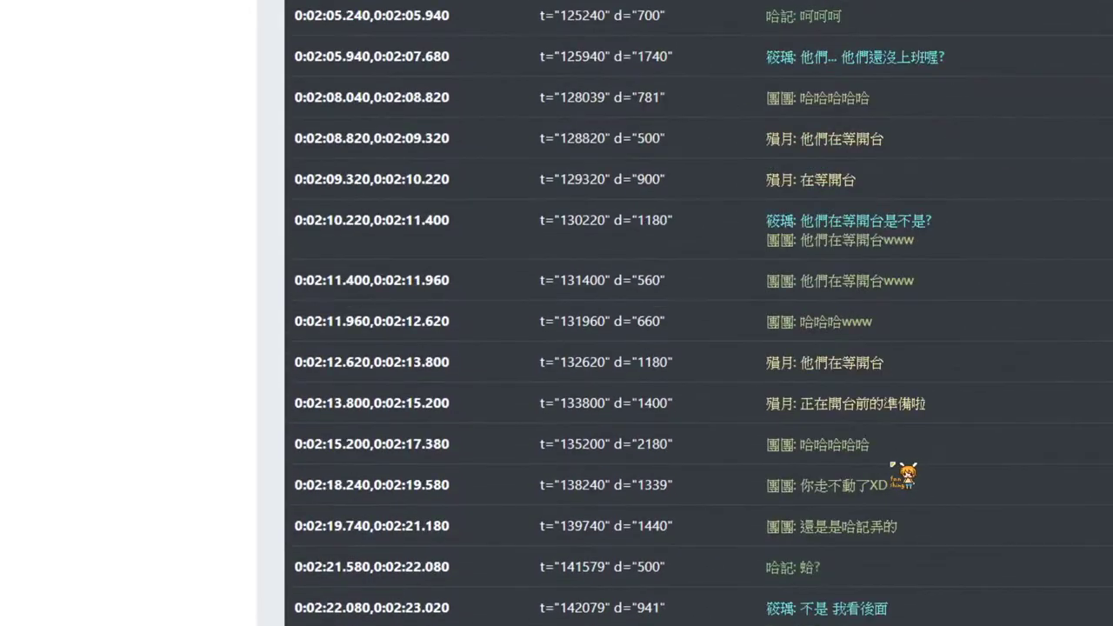
scroll(905, 473, up, 20)
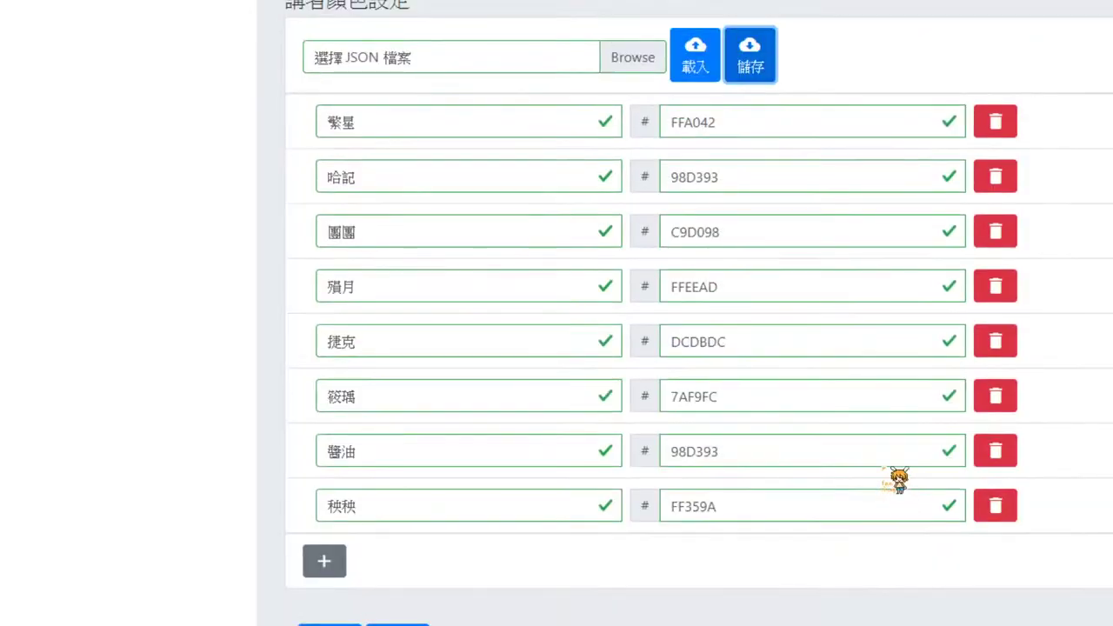
scroll(898, 479, up, 5)
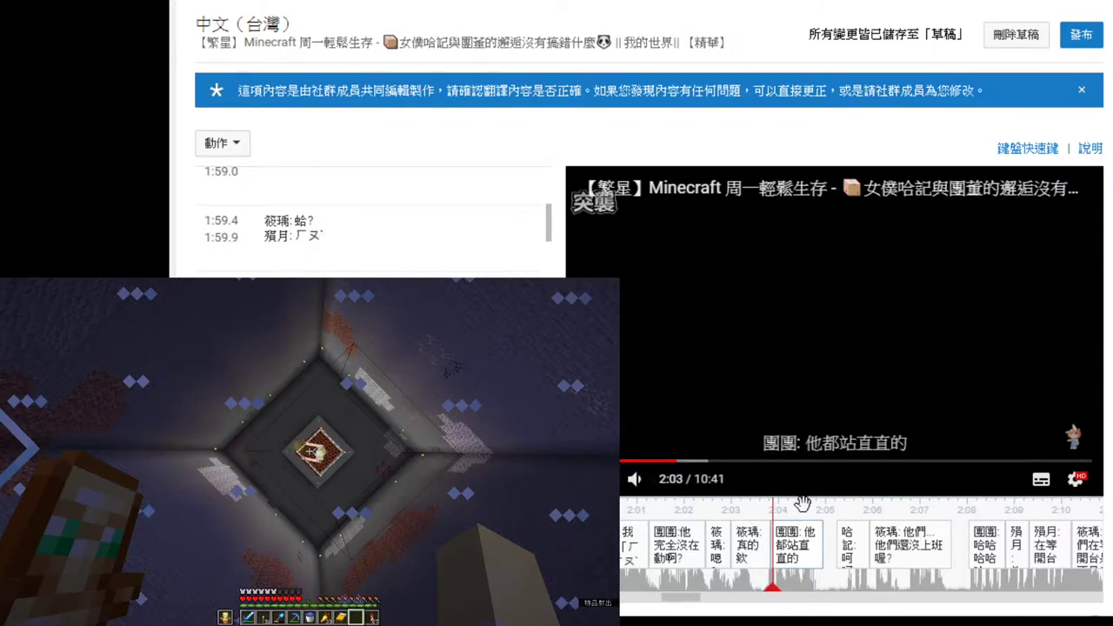
- Scrub the timeline in the YouTube subtitle editor back to about 1:56 to check the speaker-labelled captions there
drag(809, 509, 1021, 507)
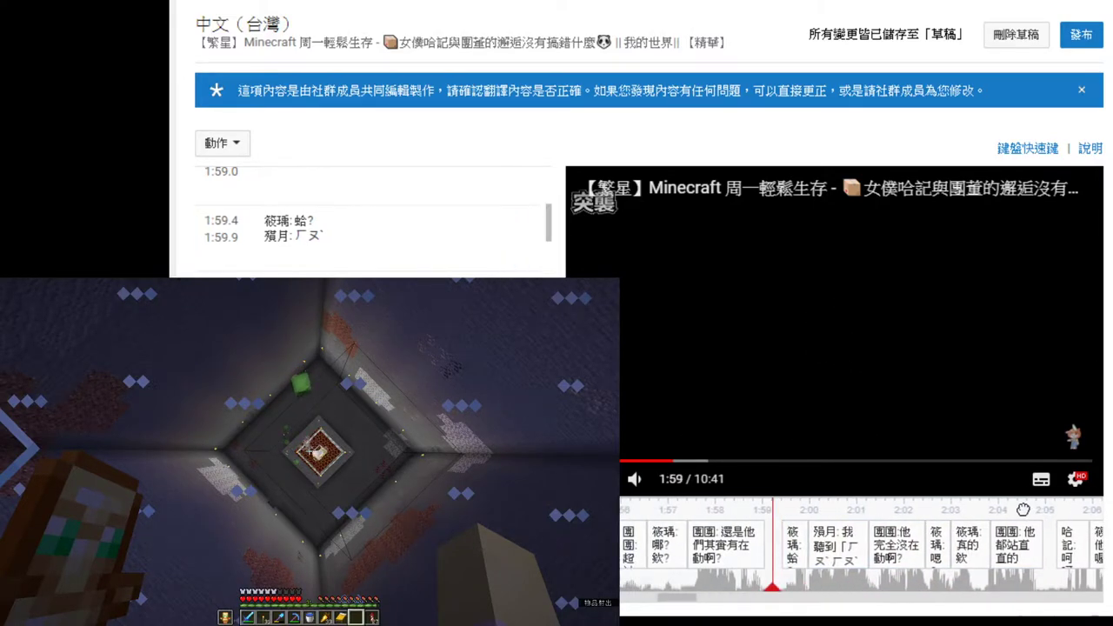
drag(785, 500, 730, 502)
drag(674, 544, 930, 543)
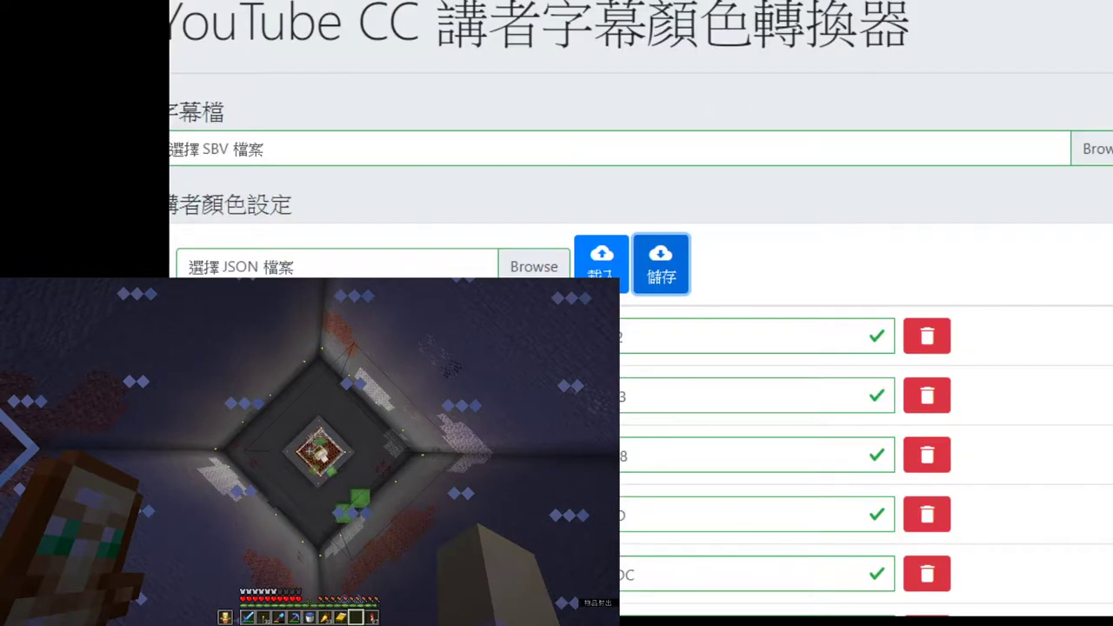
scroll(641, 348, down, 15)
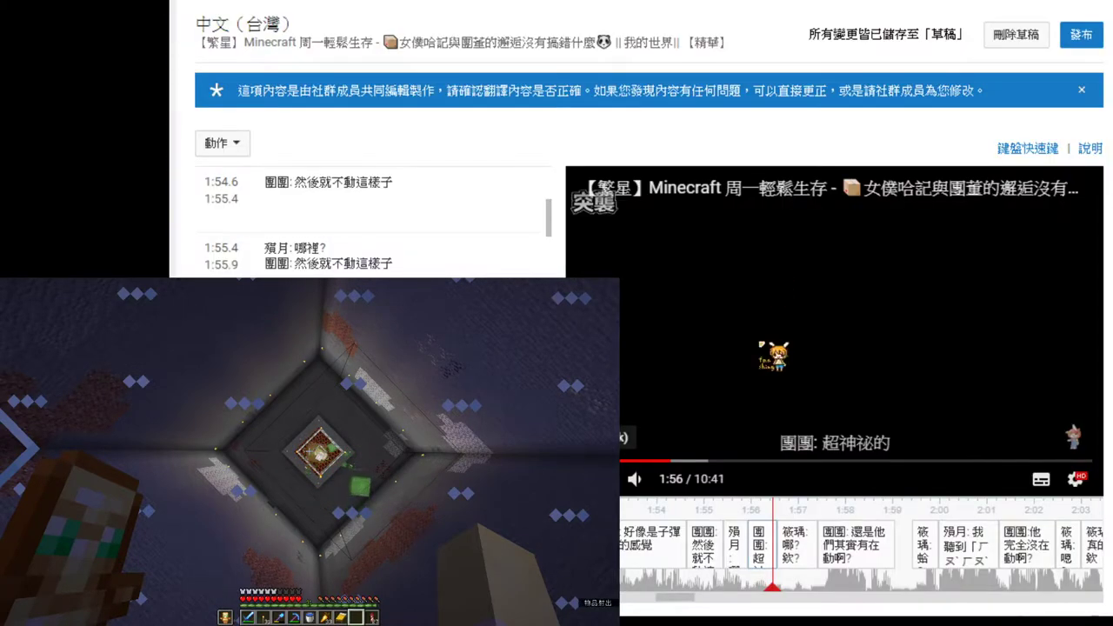
- Scrub the subtitle timeline back to about 1:43 and examine the caption there whose label combines two speakers
drag(827, 511, 1006, 527)
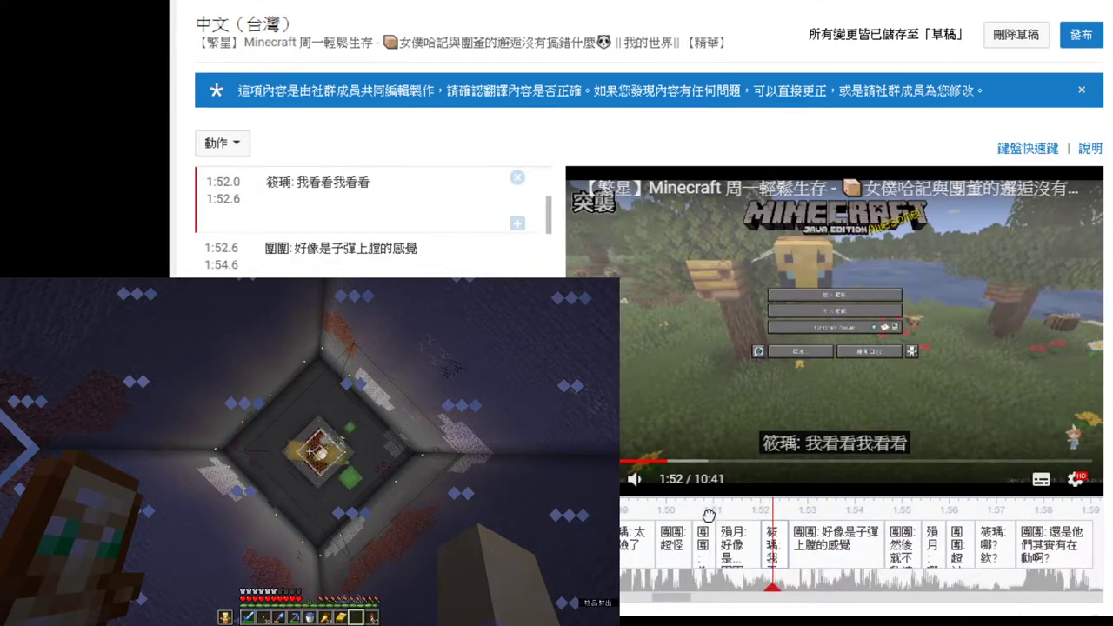
drag(706, 514, 985, 519)
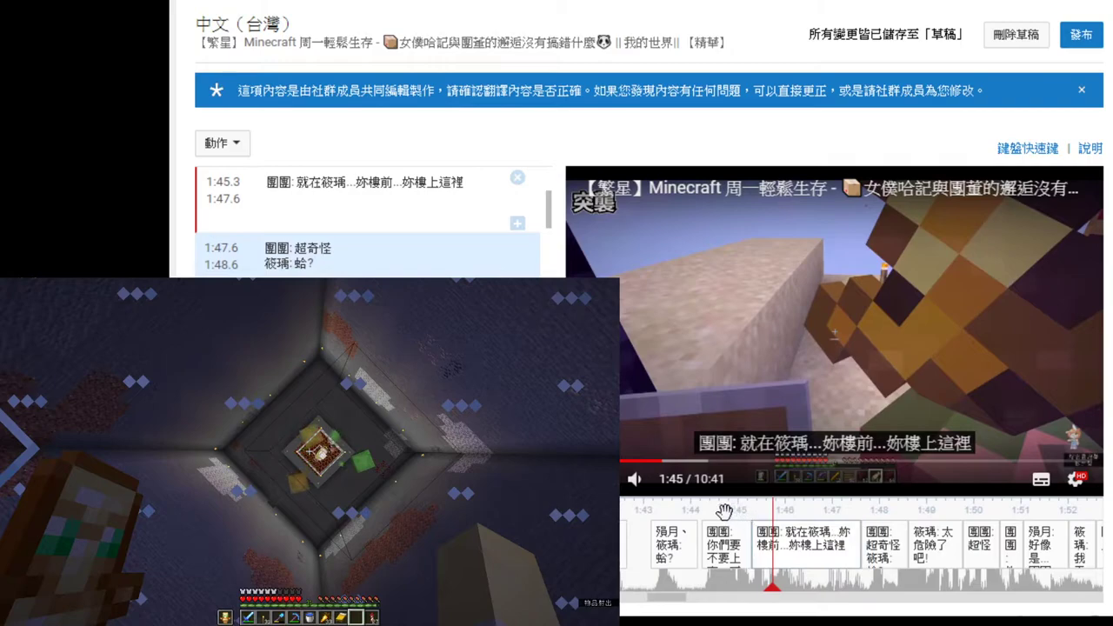
drag(721, 509, 811, 513)
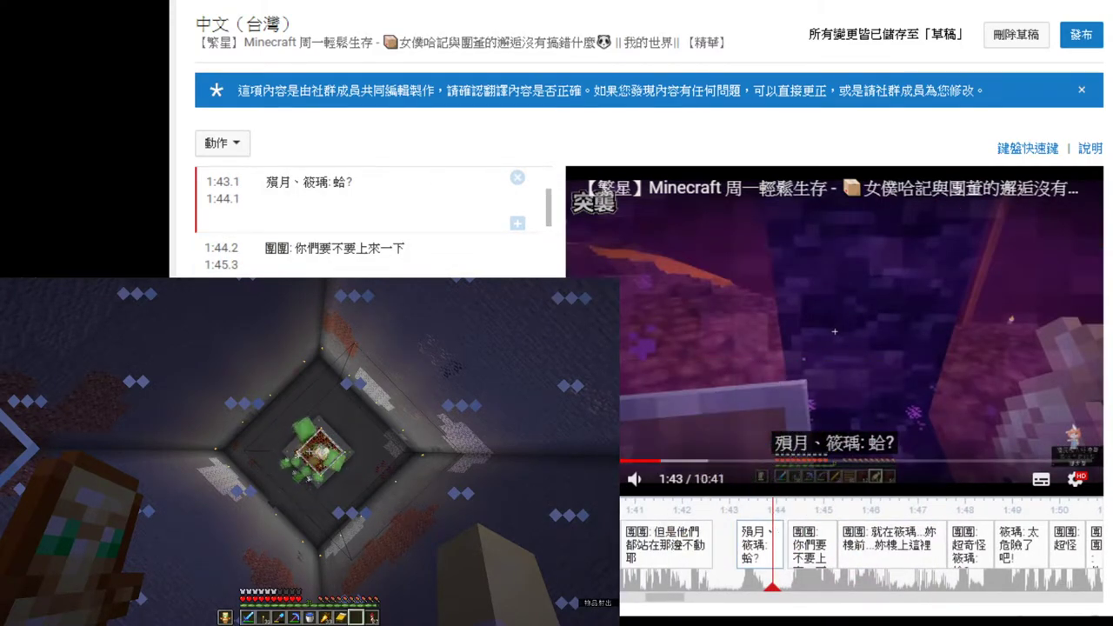
click(297, 182)
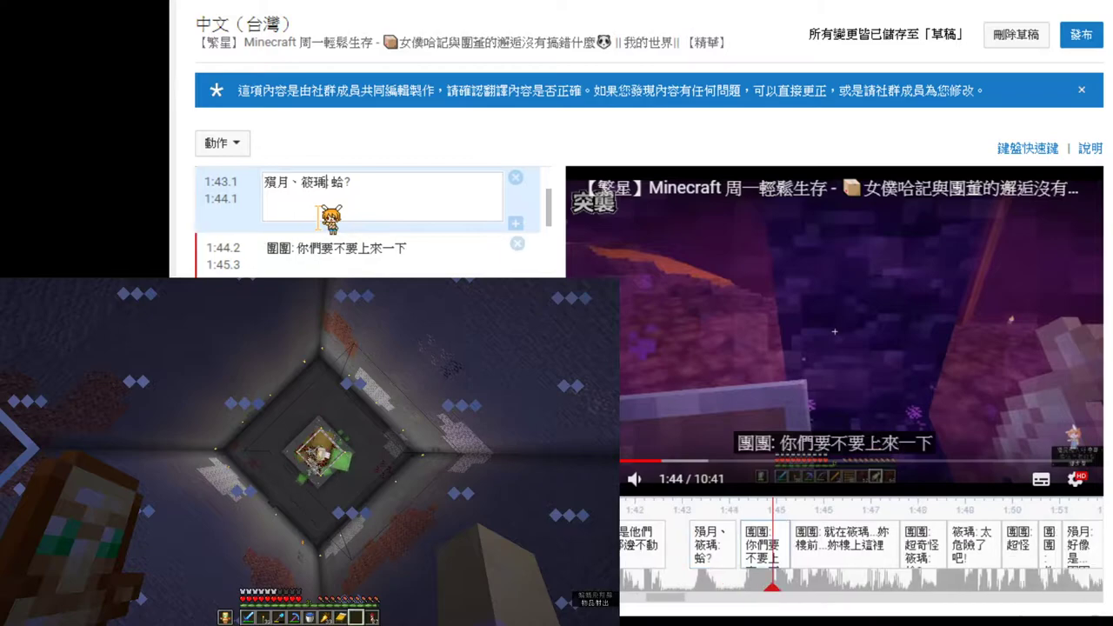
scroll(522, 191, up, 3)
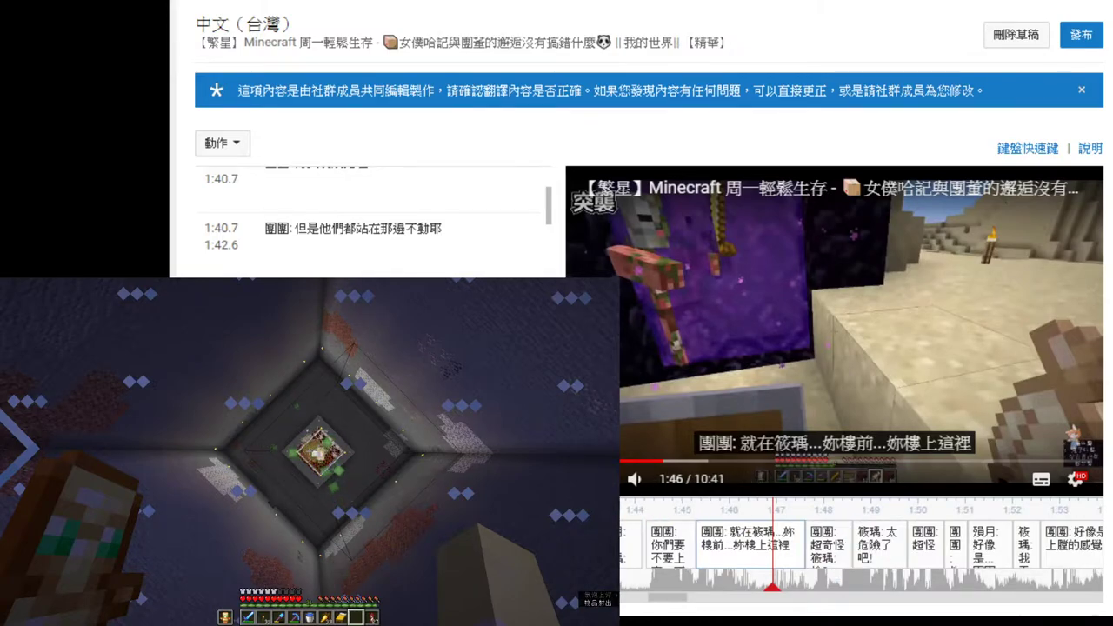
- Play the captioned video from about 1:49 past 2:10, checking captions that give each speaker a separate line
drag(841, 509, 1020, 520)
click(602, 478)
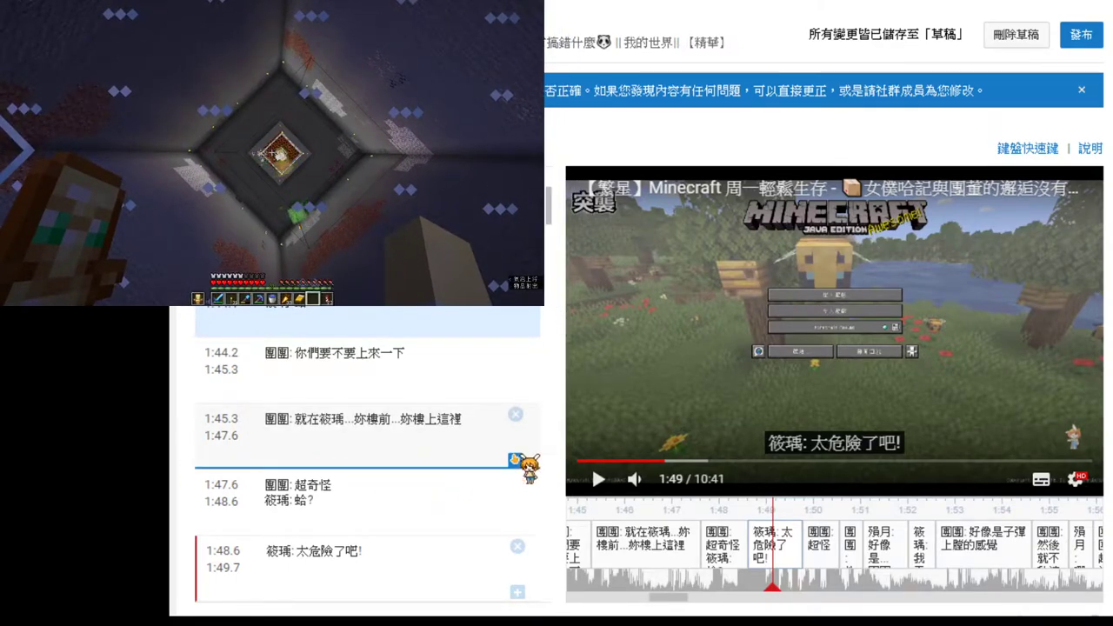
click(598, 479)
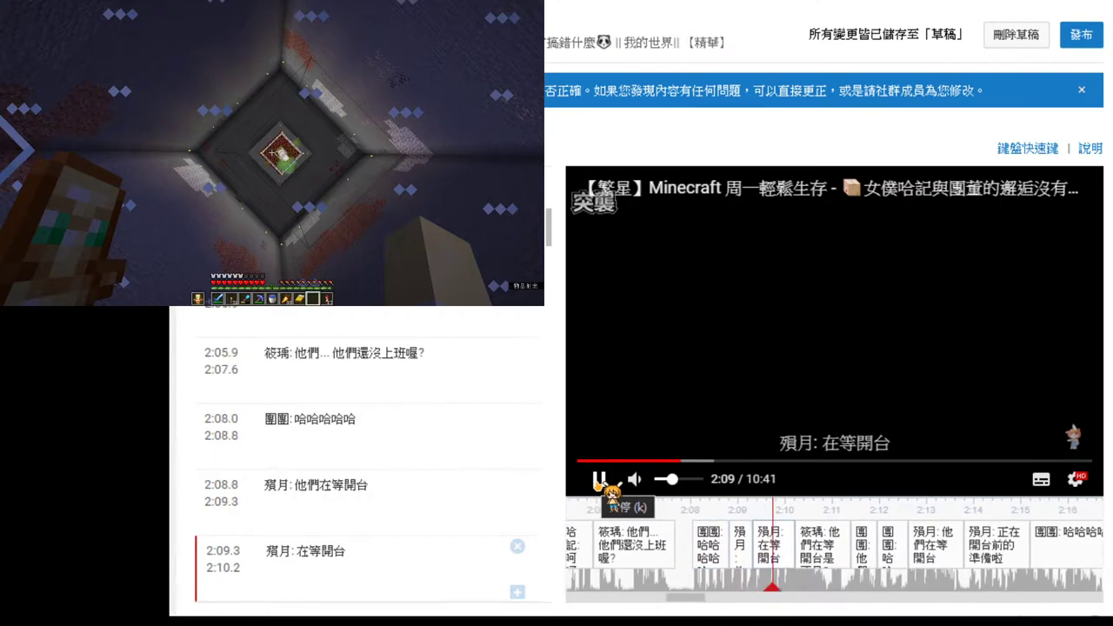
click(600, 479)
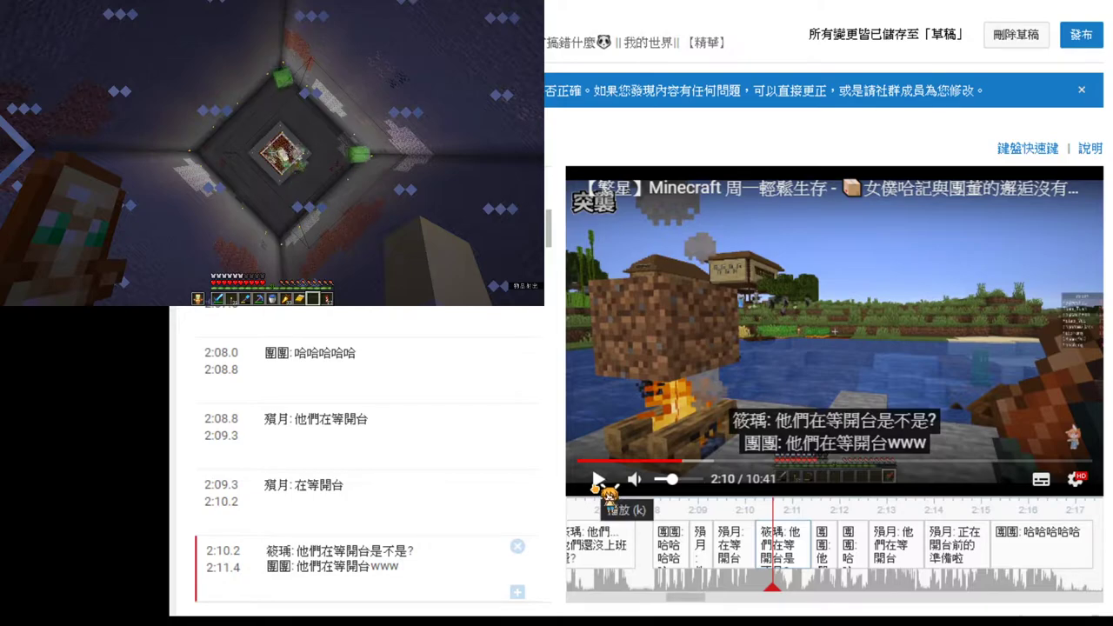
click(598, 480)
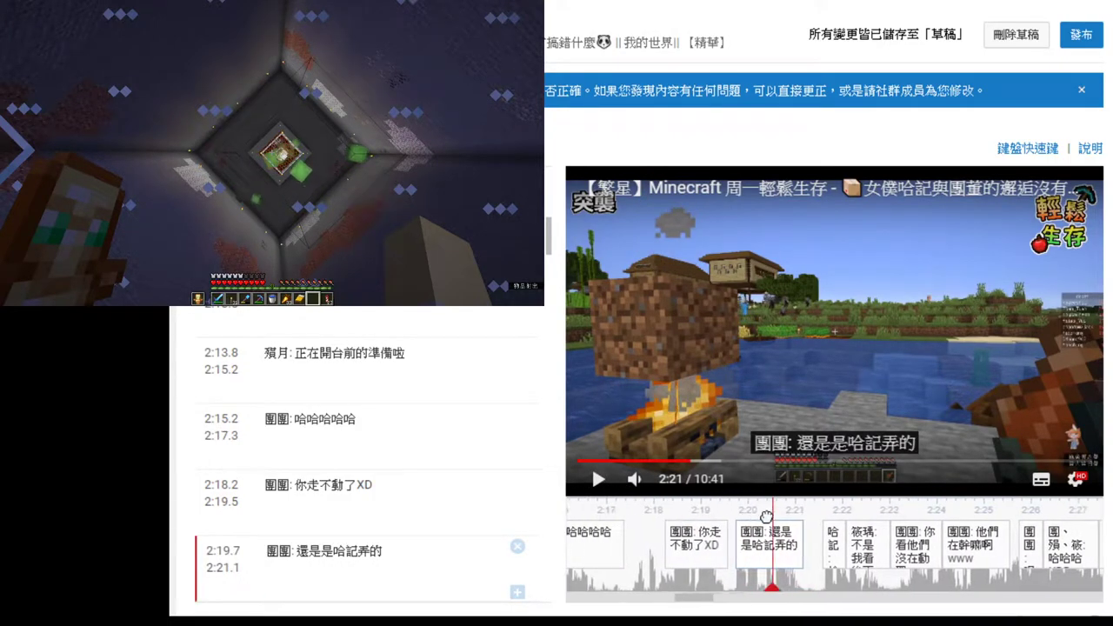
- Replay the caption "你走不動了XD" near 2:18 and extend its end time to 2:19.6
click(665, 543)
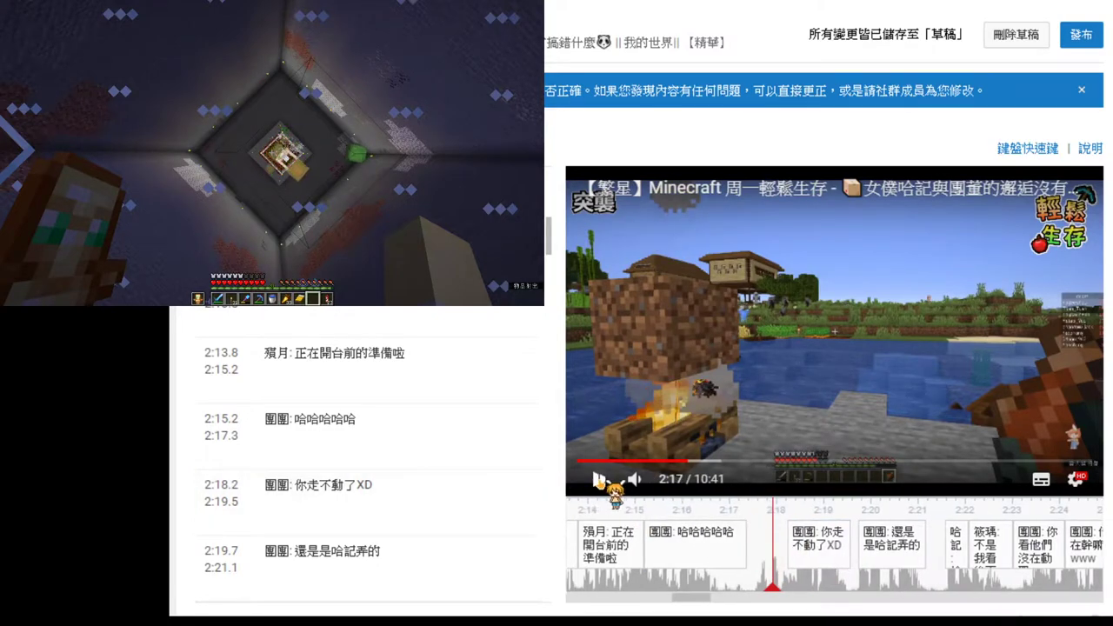
click(598, 478)
click(766, 538)
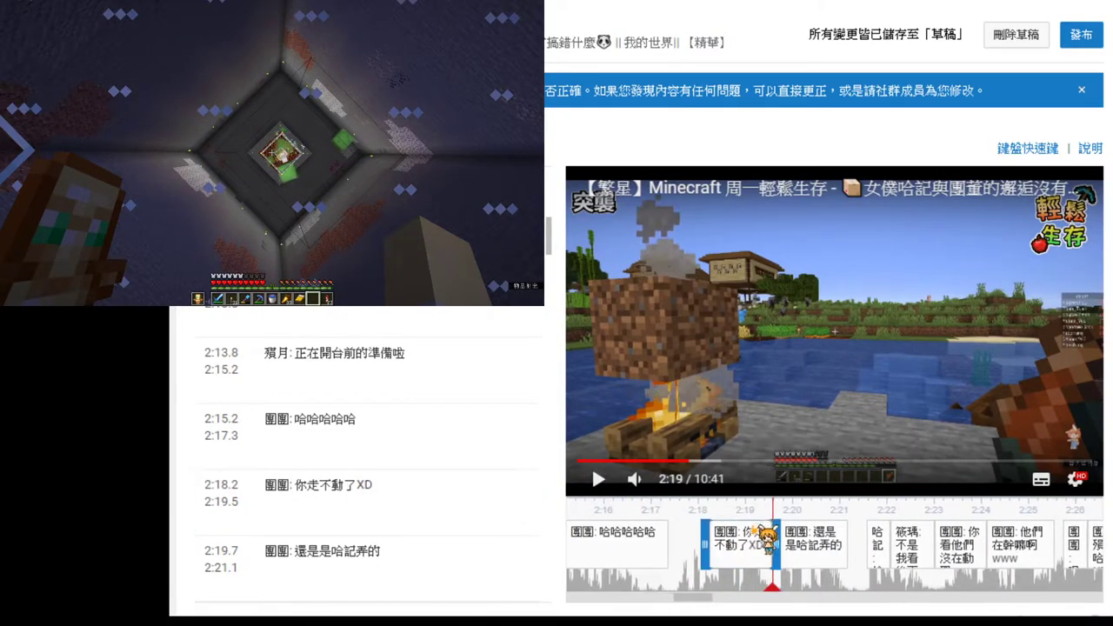
drag(769, 537, 803, 510)
click(599, 480)
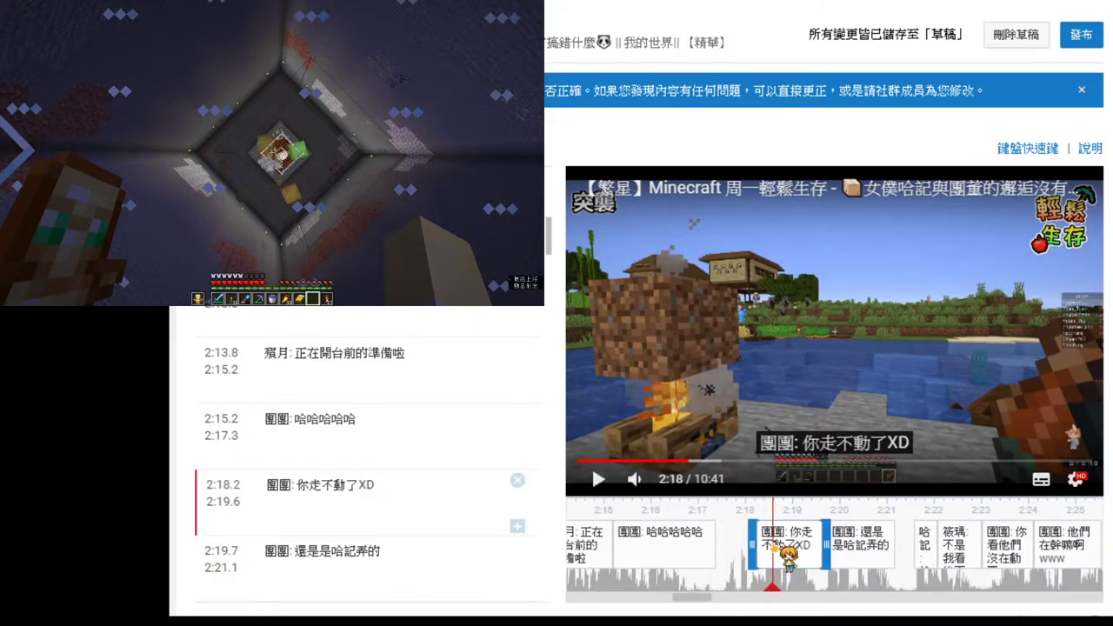
- Correct the text of the caption starting at 2:18.2 to "你怎麼不動了XD"
double_click(313, 492)
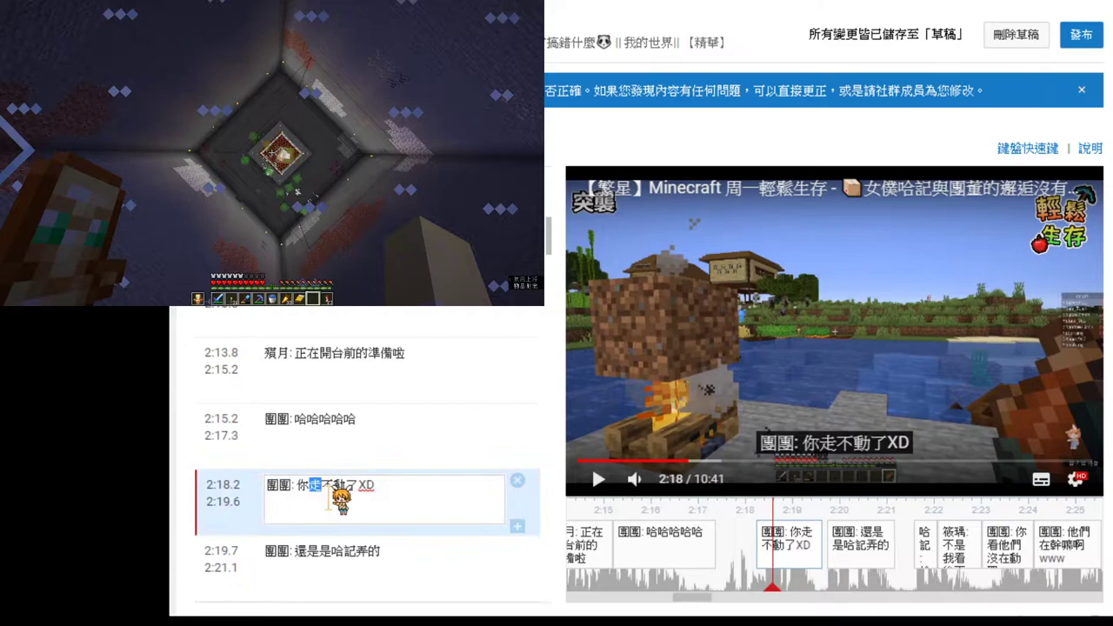
drag(333, 494, 311, 495)
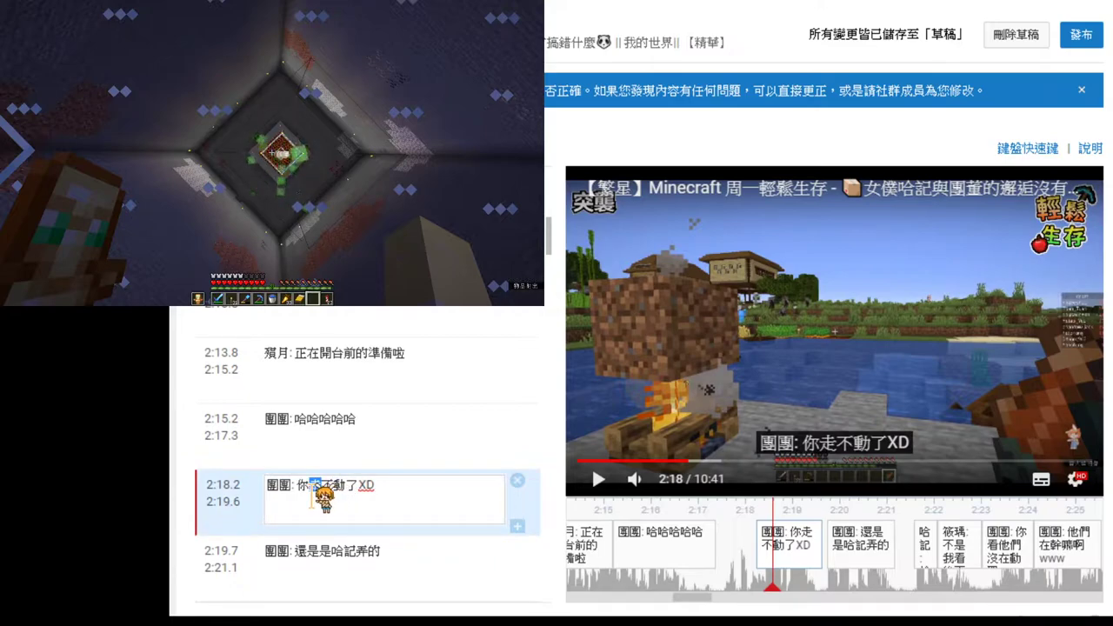
text(怎麼)
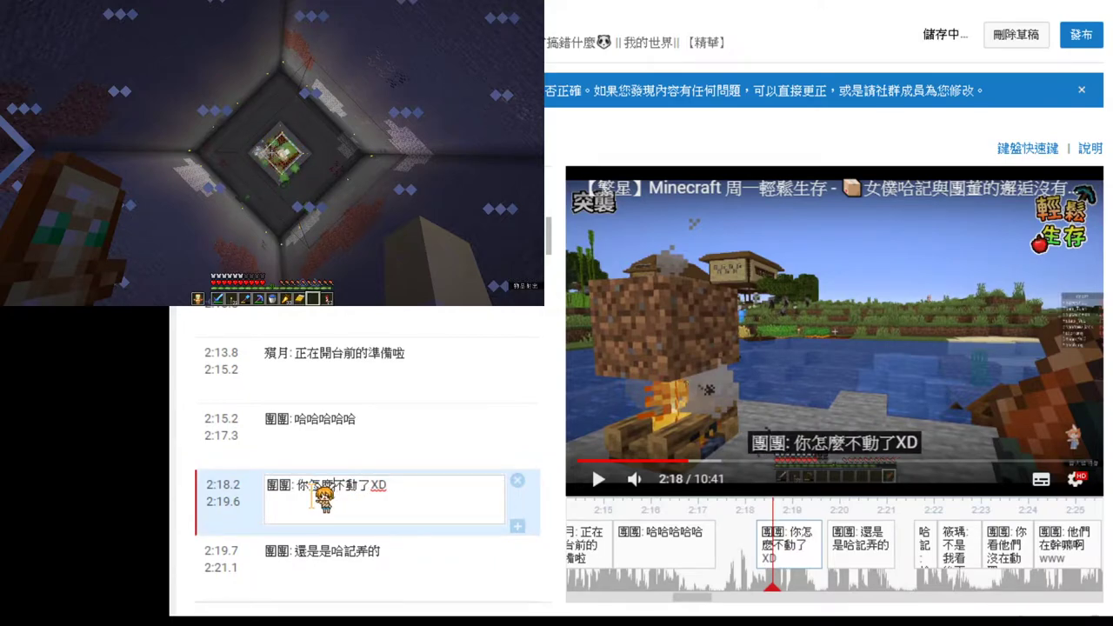
- Play on to the three-speaker caption at 2:26.2 and copy its text ": 哈哈哈XDD"
click(598, 478)
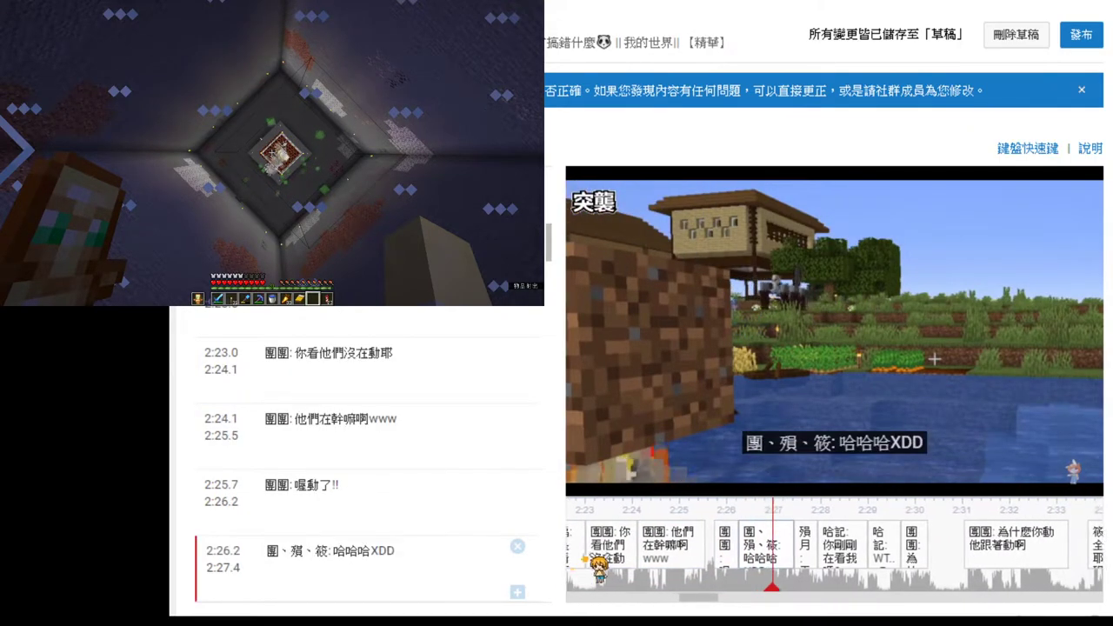
click(599, 478)
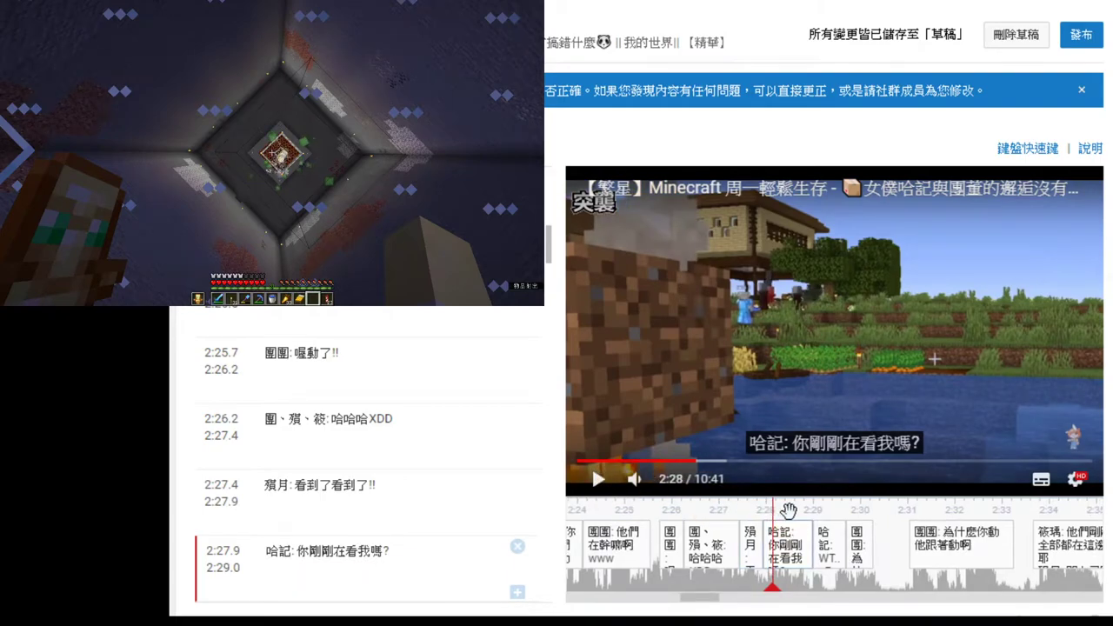
drag(810, 513, 843, 513)
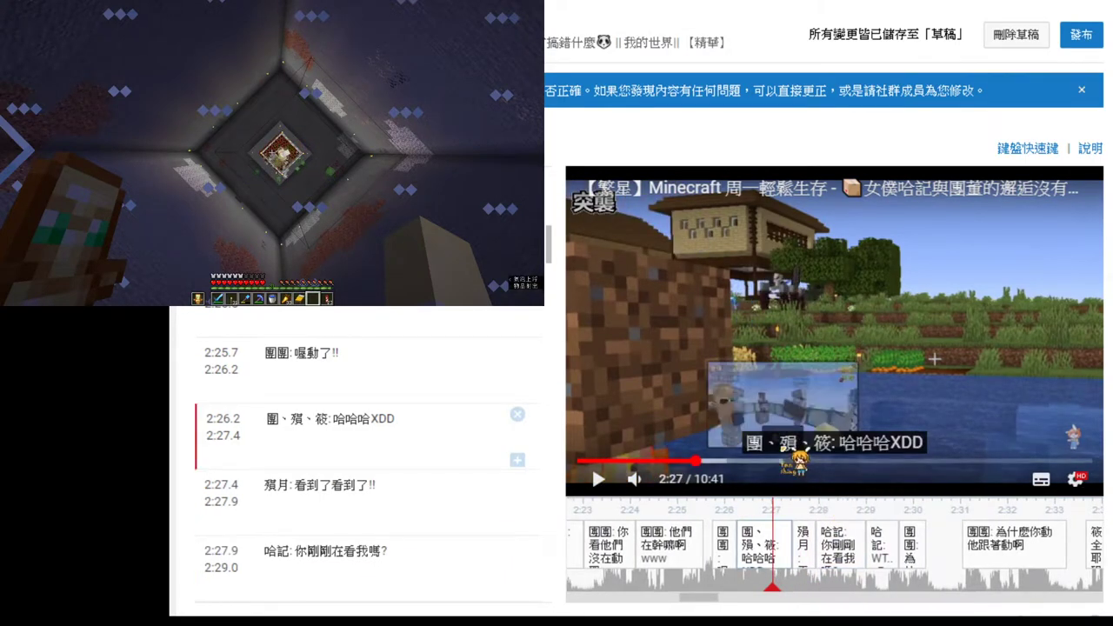
click(285, 427)
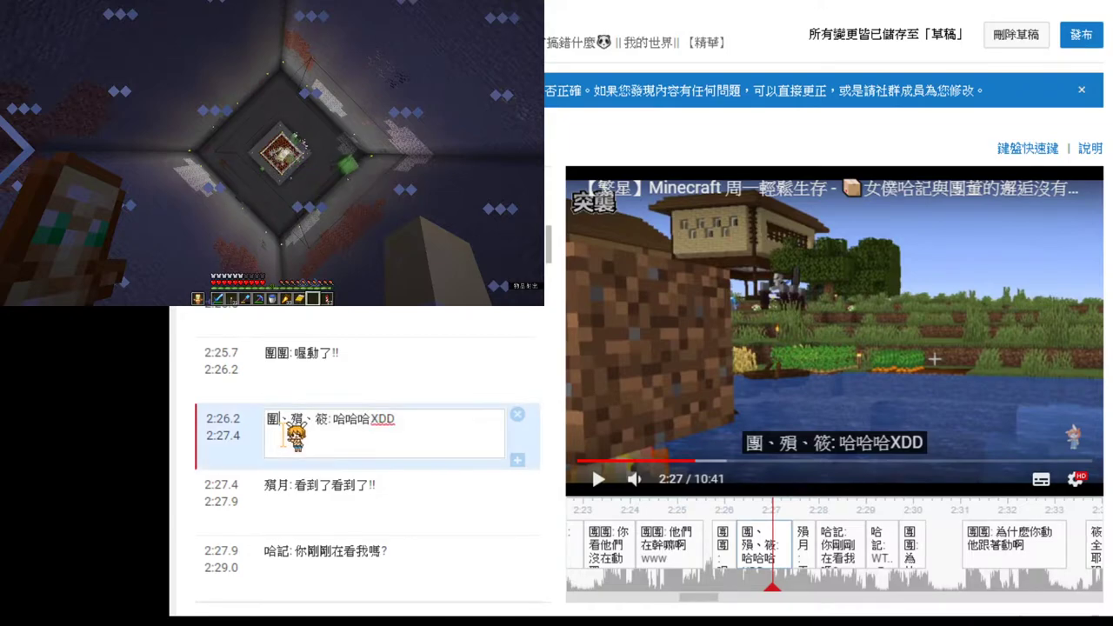
drag(330, 421, 399, 421)
key(ctrl+c)
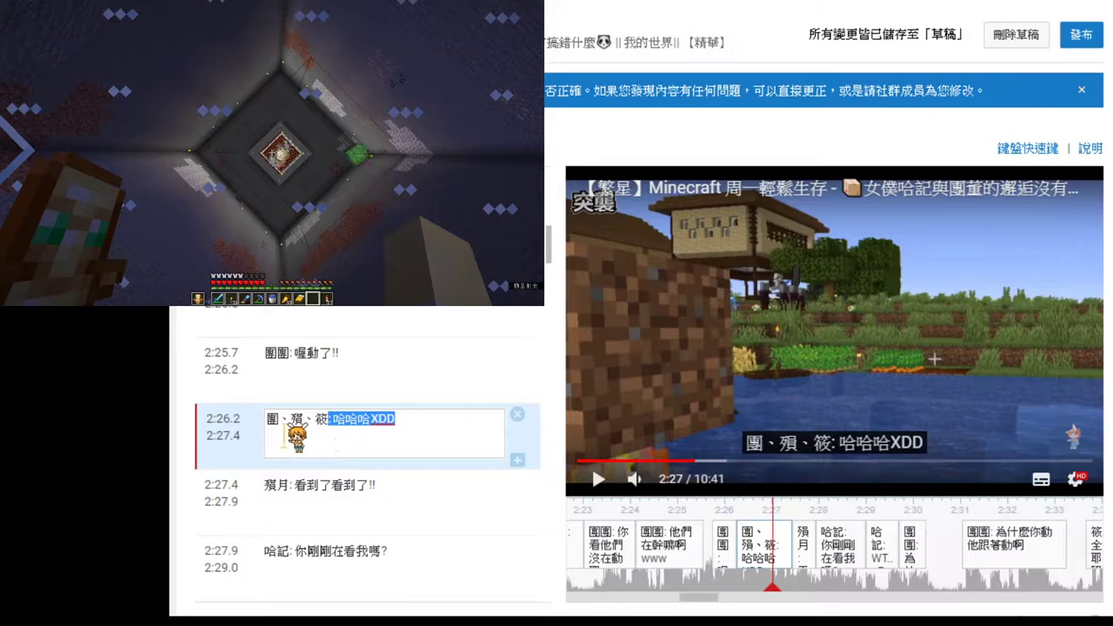
- Complete the last speaker label as "筱瑀" and break the 2:26.2 caption so each speaker has a separate line
click(331, 439)
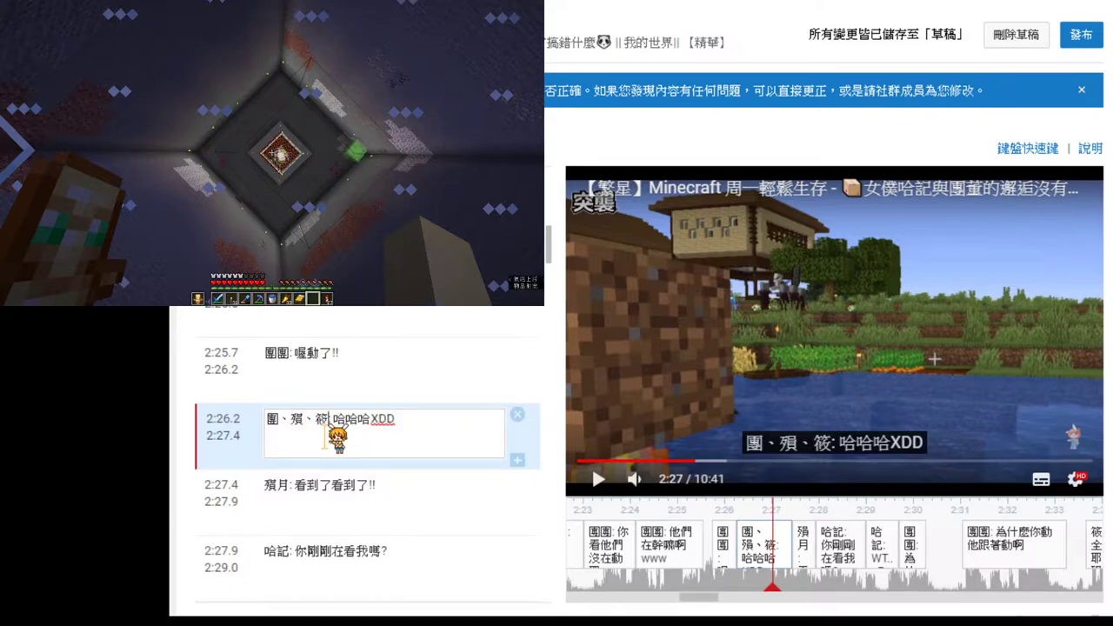
text(ㄒㄧ)
text(瑪)
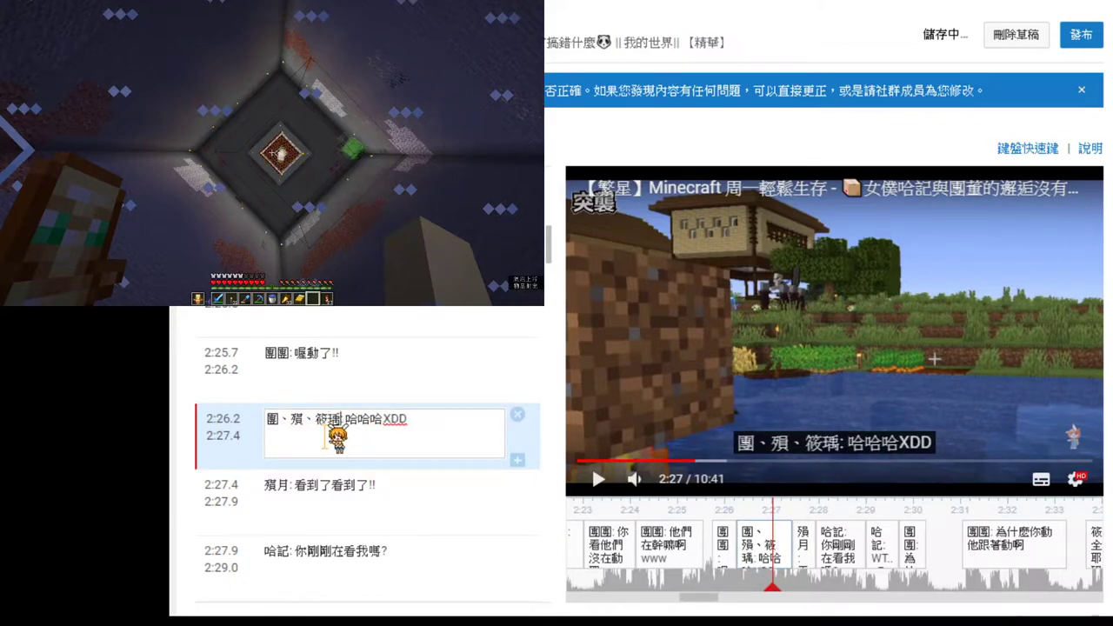
key(Return)
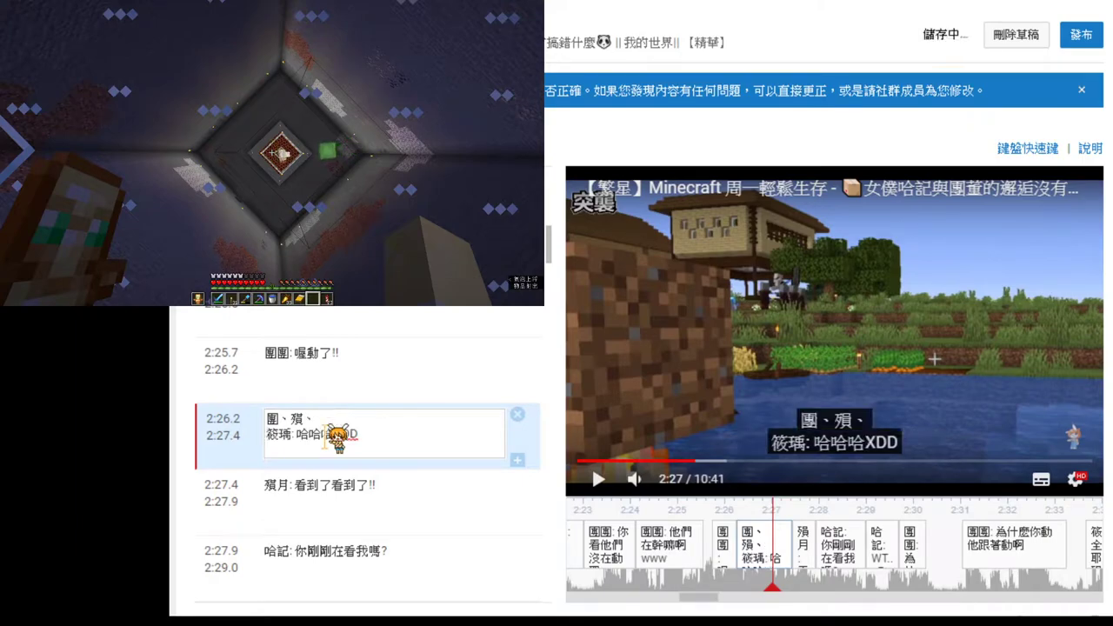
key(Left)
key(Return)
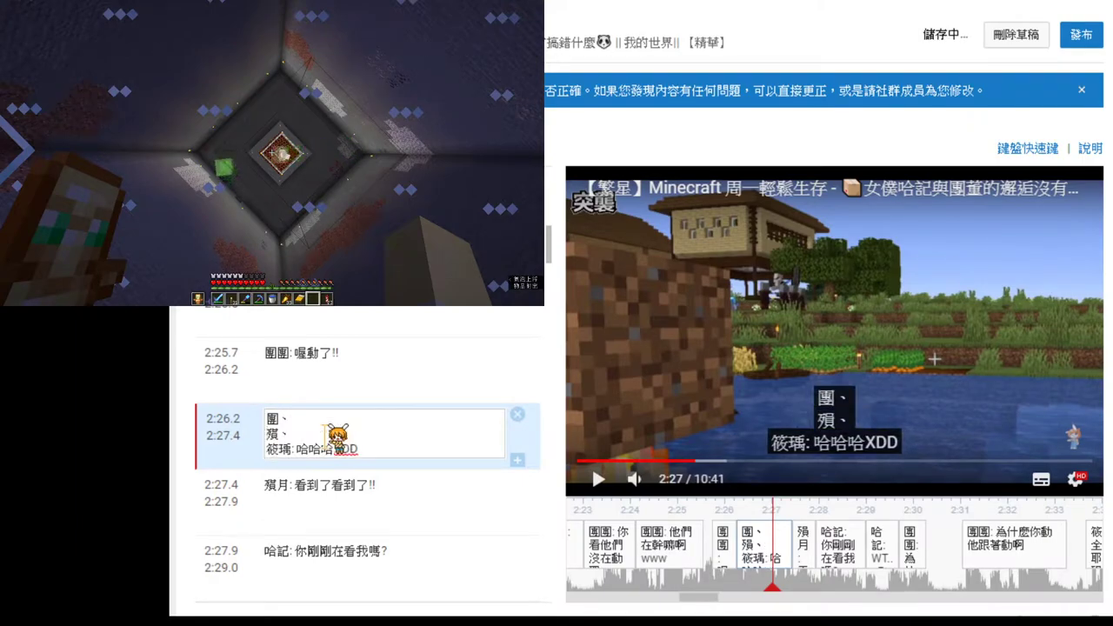
- Complete the first two speaker labels as "團團" and "殞月" and paste the copied text ": 哈哈哈XDD" after each
key(BackSpace)
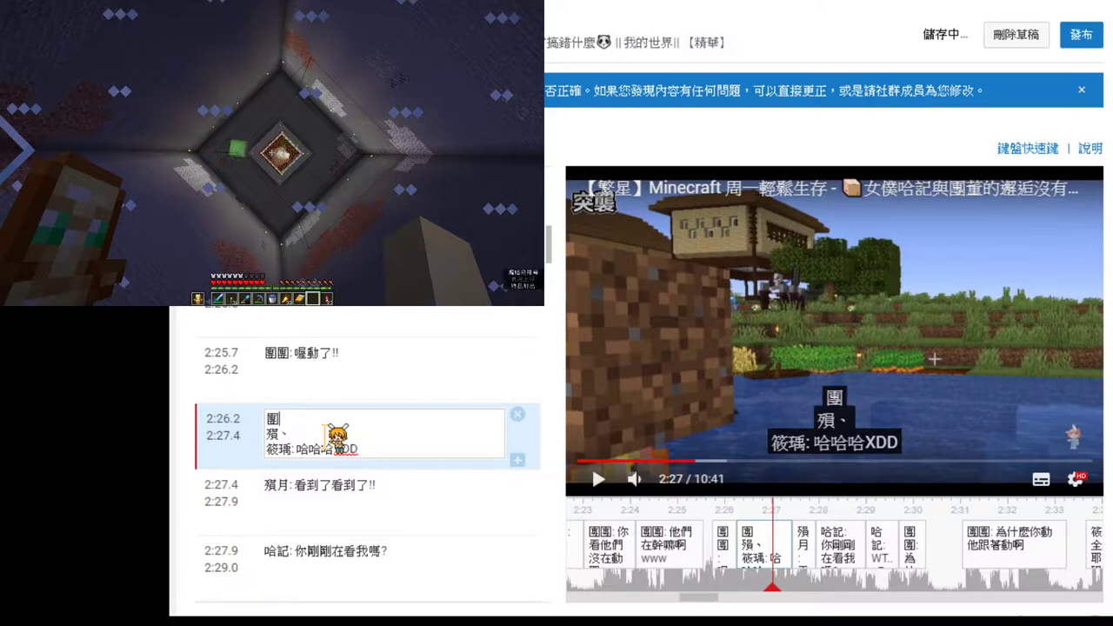
text(團)
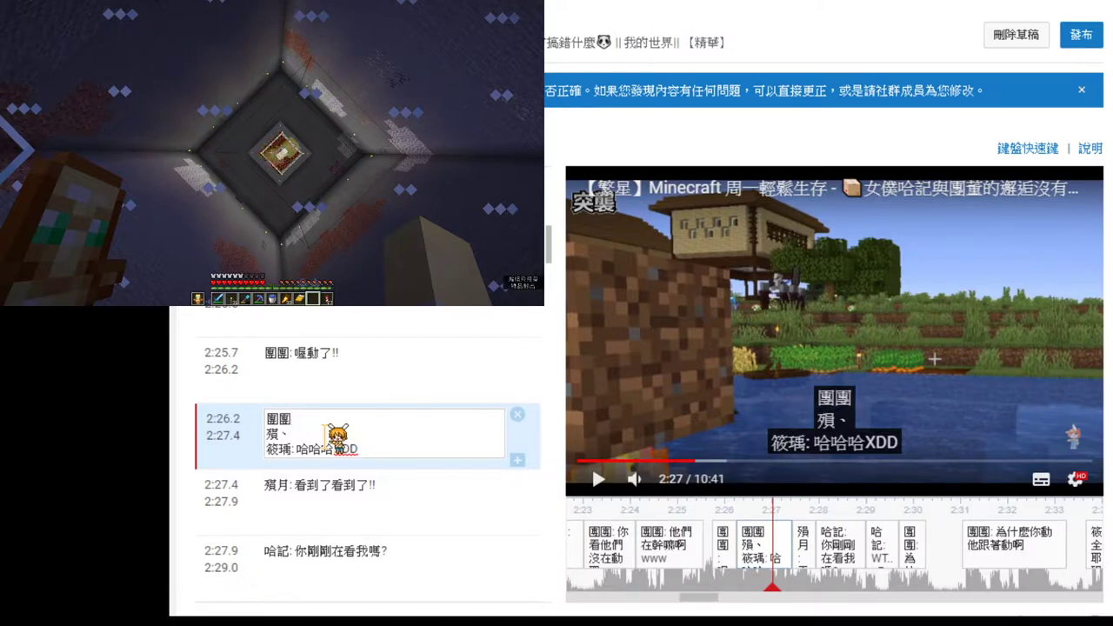
text(:)
key(ctrl+v)
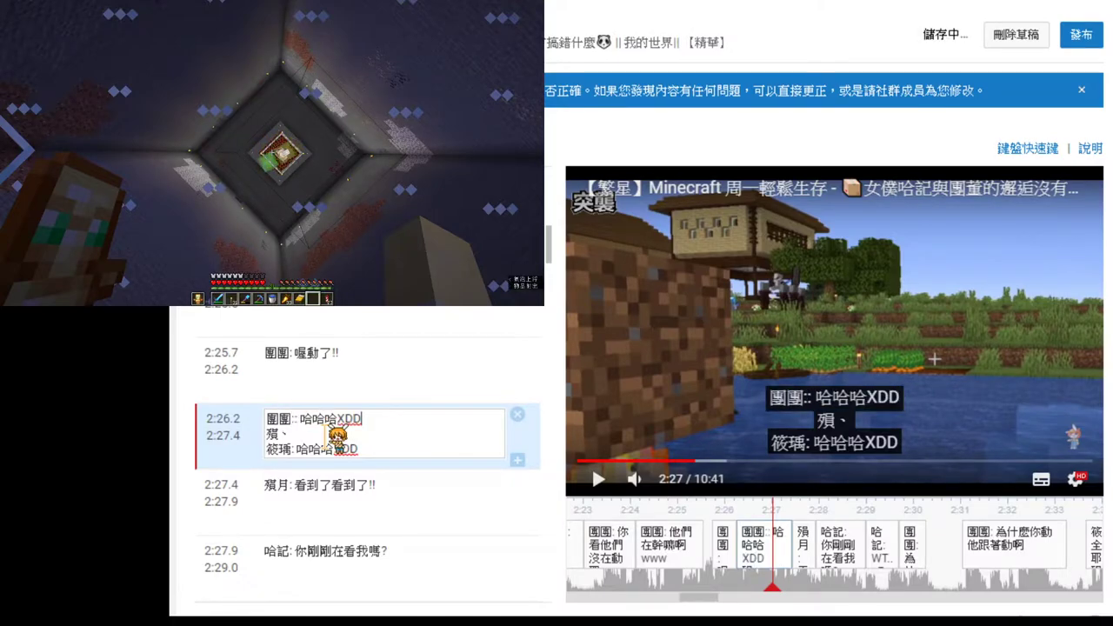
key(BackSpace)
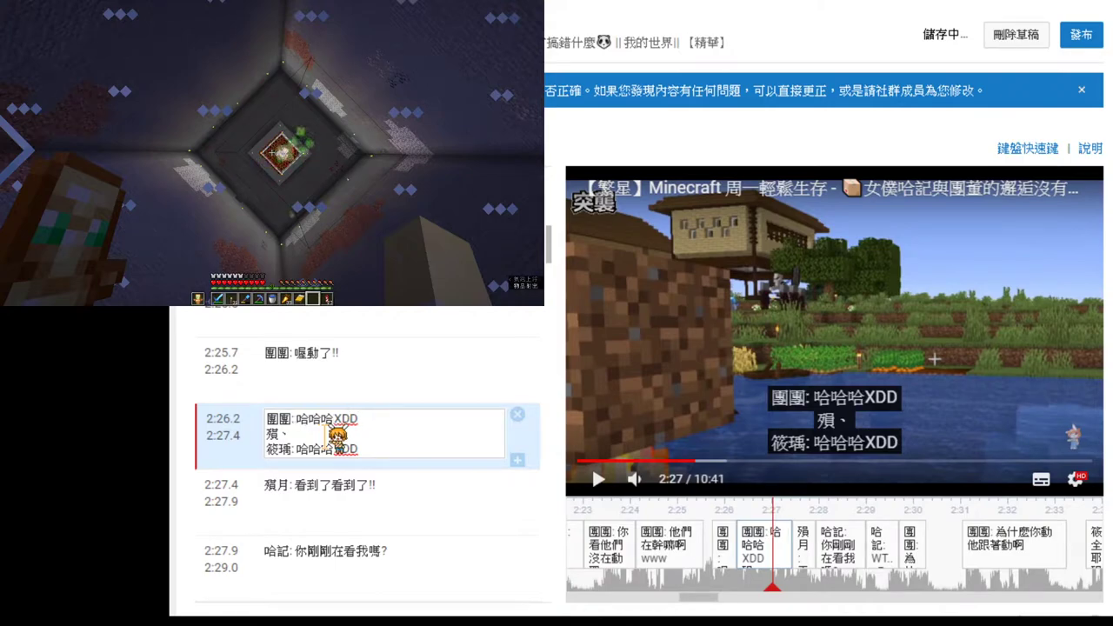
text(月)
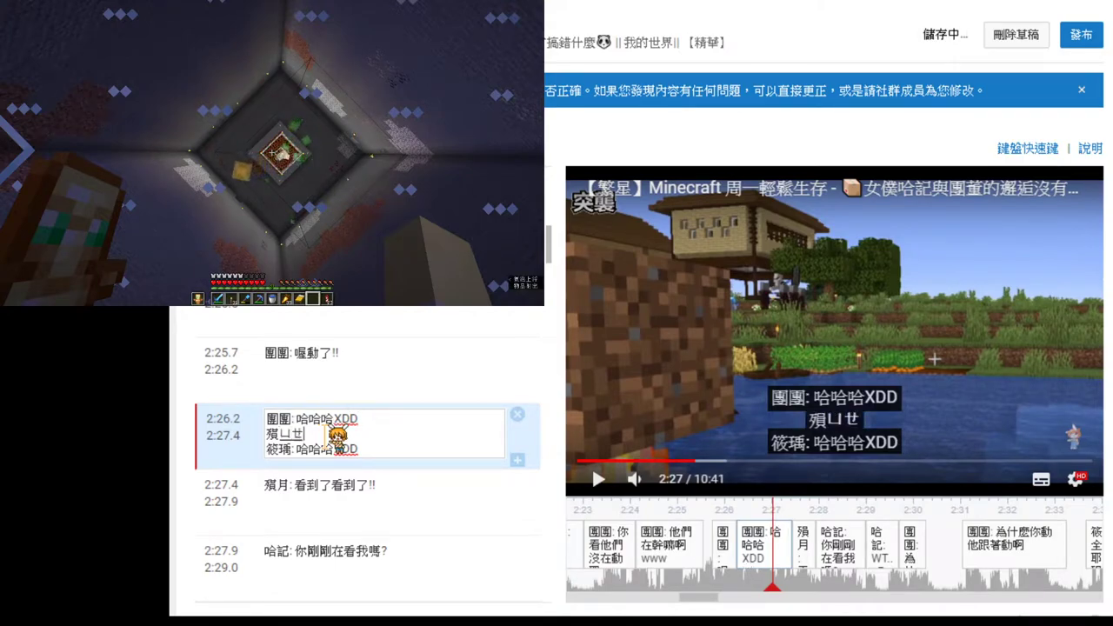
key(ctrl+v)
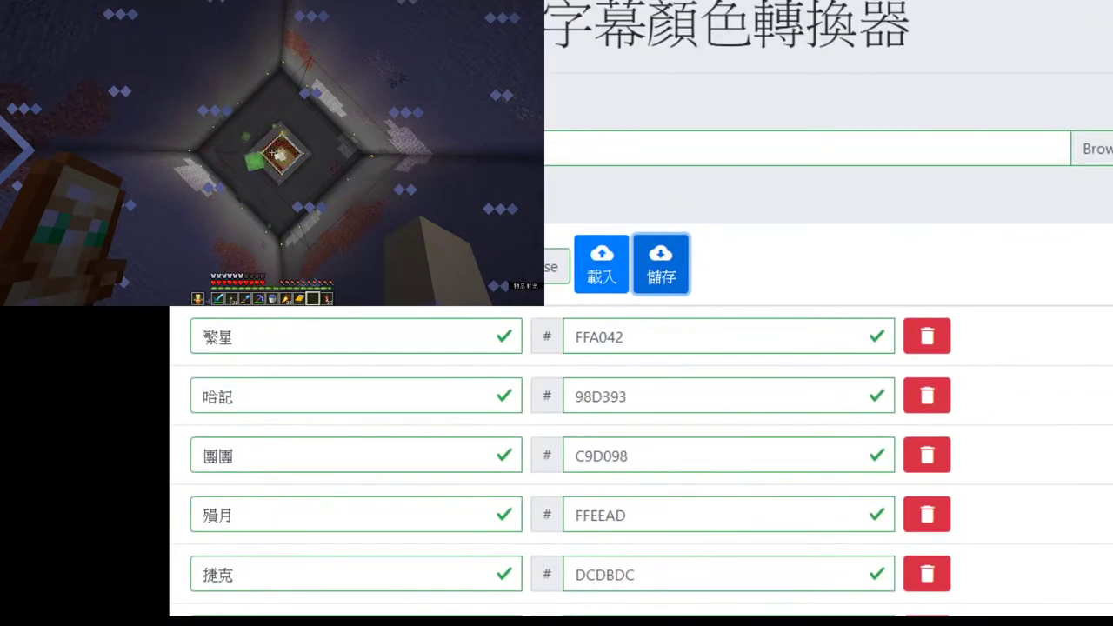
- Switch to the subtitle colour converter and look through the speaker colours and the preview of coloured lines
scroll(641, 348, down, 3)
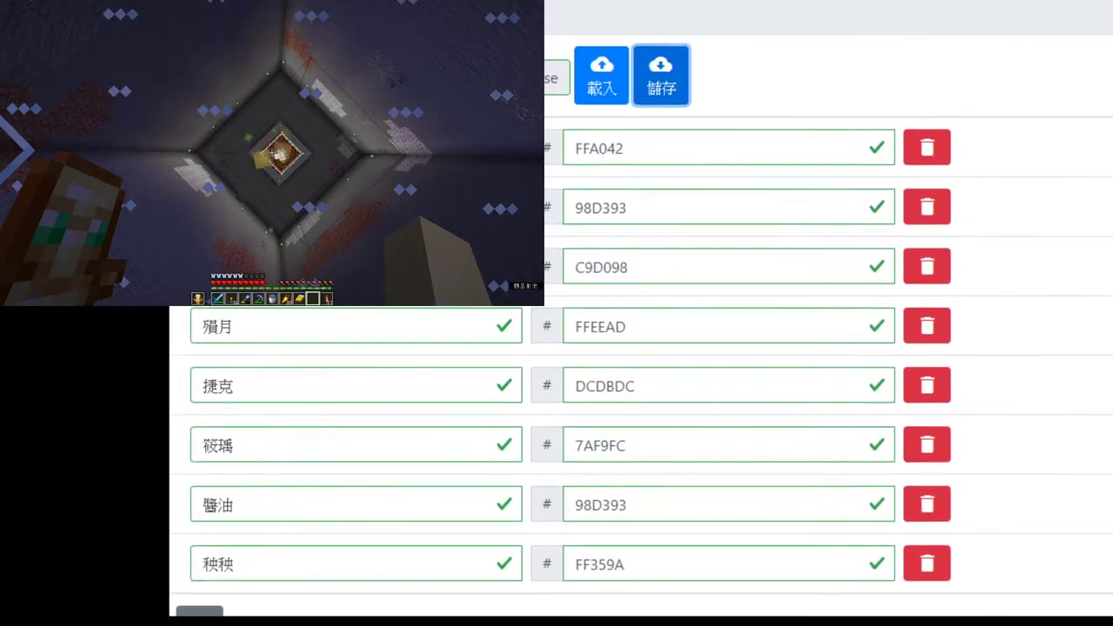
scroll(641, 348, down, 4)
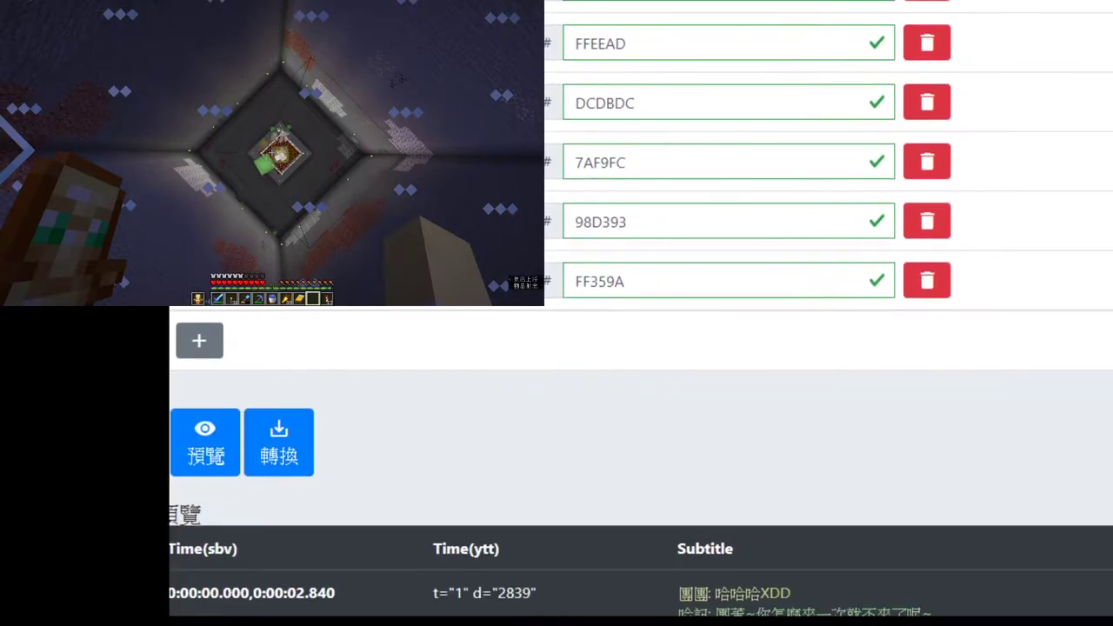
scroll(736, 419, down, 20)
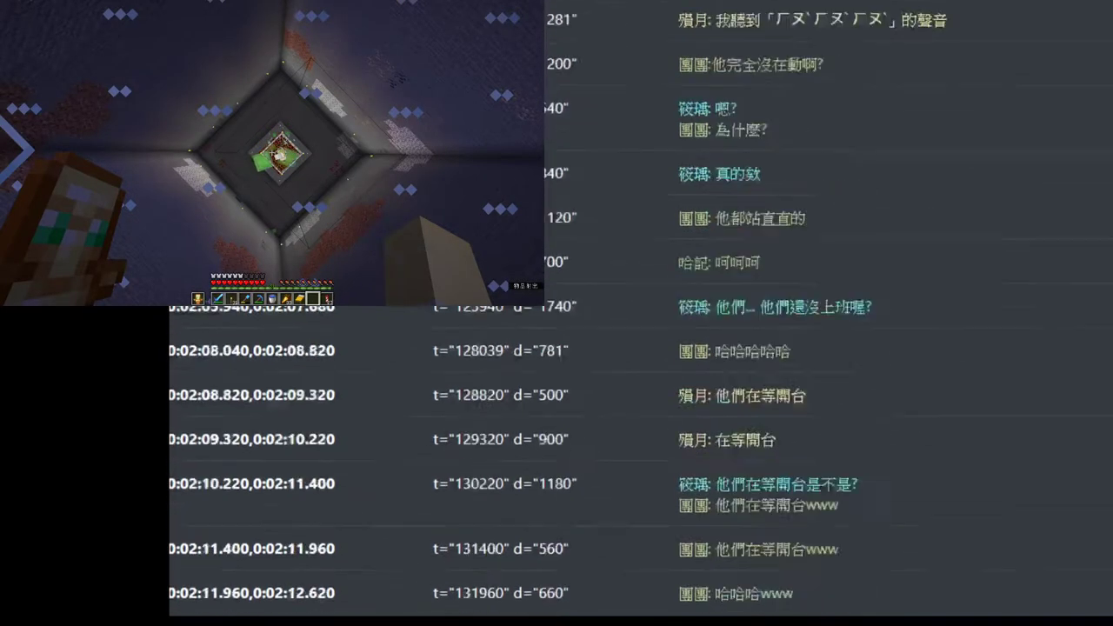
scroll(641, 461, down, 10)
scroll(641, 461, up, 20)
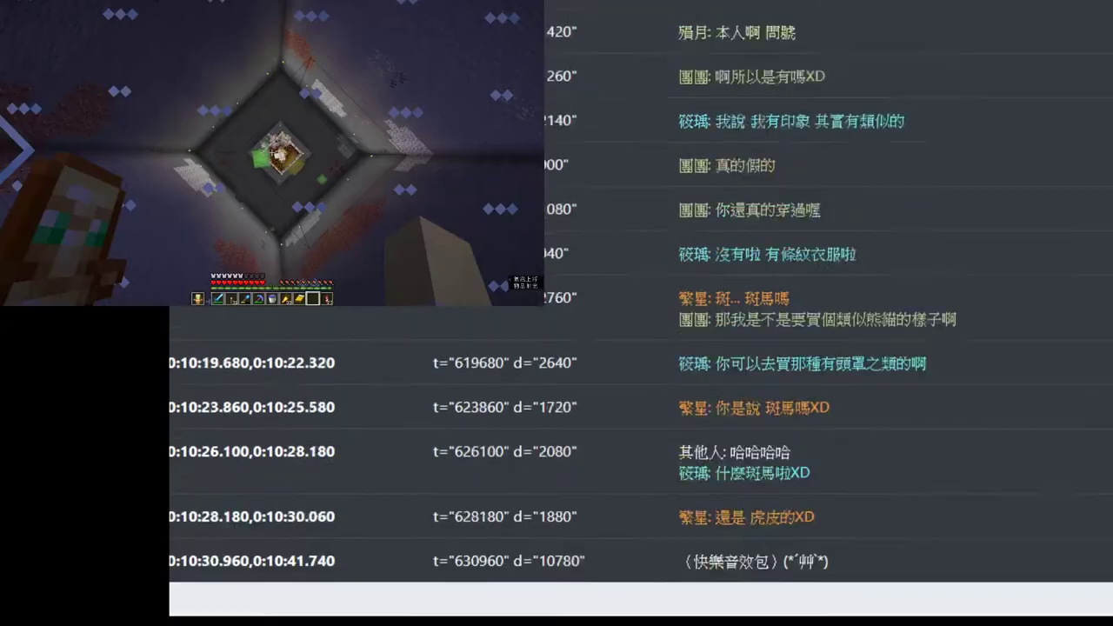
scroll(641, 461, up, 20)
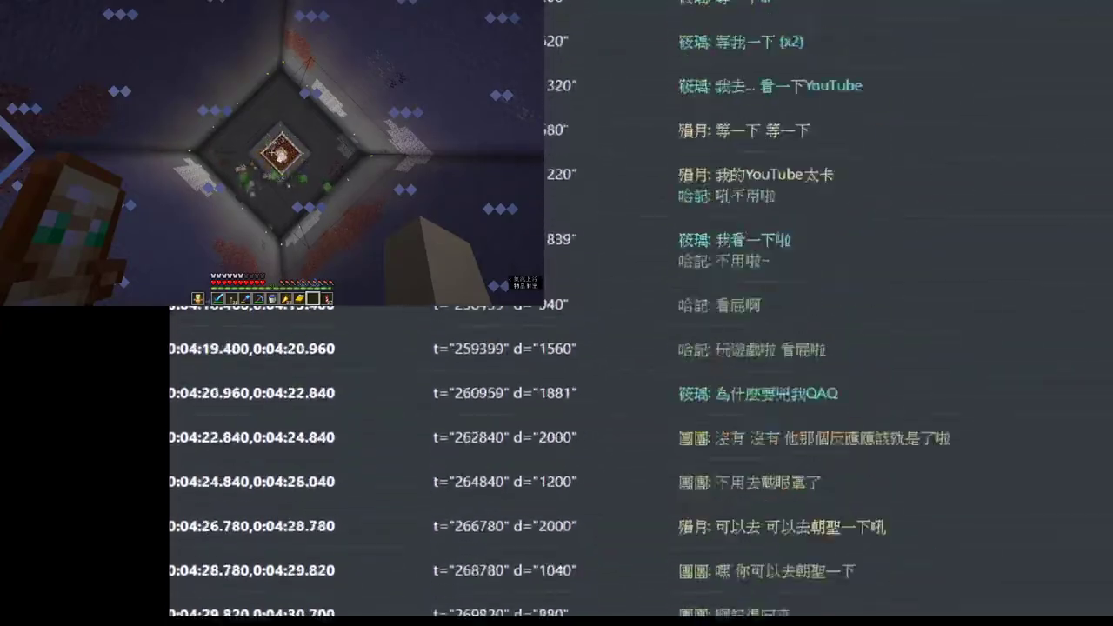
- Look through the converter's coloured caption preview and return to its subtitle file and speaker colour settings
scroll(641, 461, up, 20)
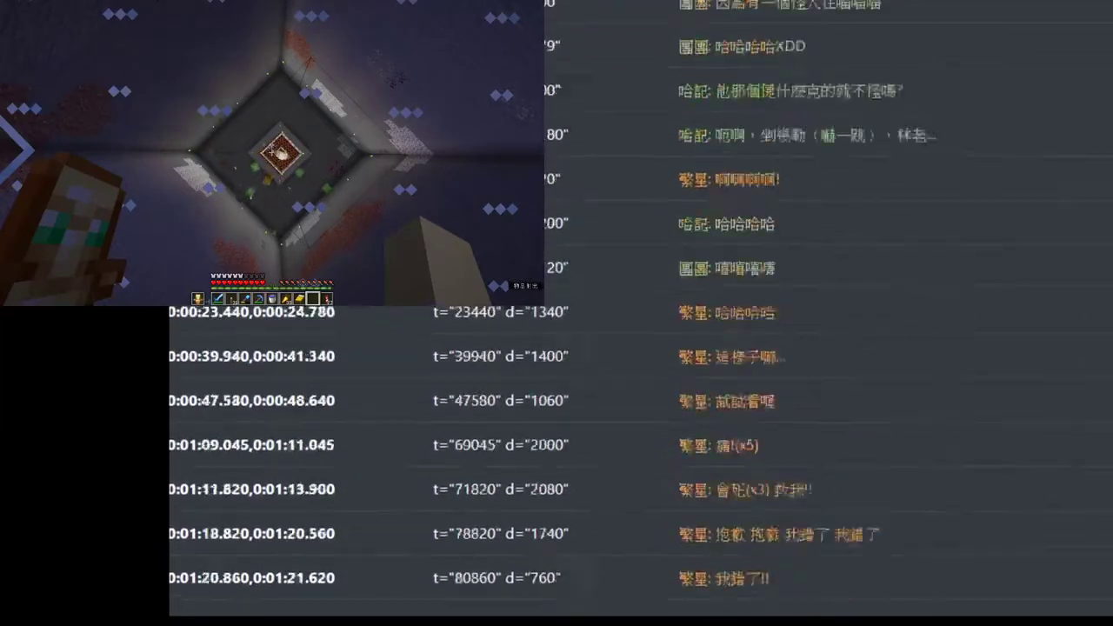
scroll(641, 461, down, 3)
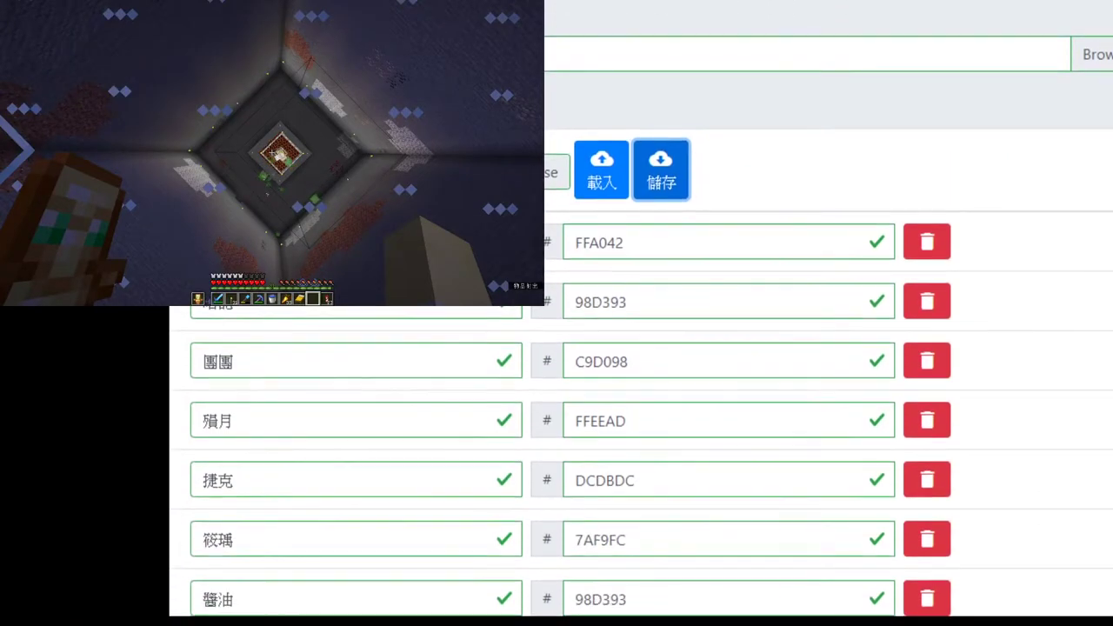
scroll(641, 461, up, 2)
scroll(641, 461, up, 1)
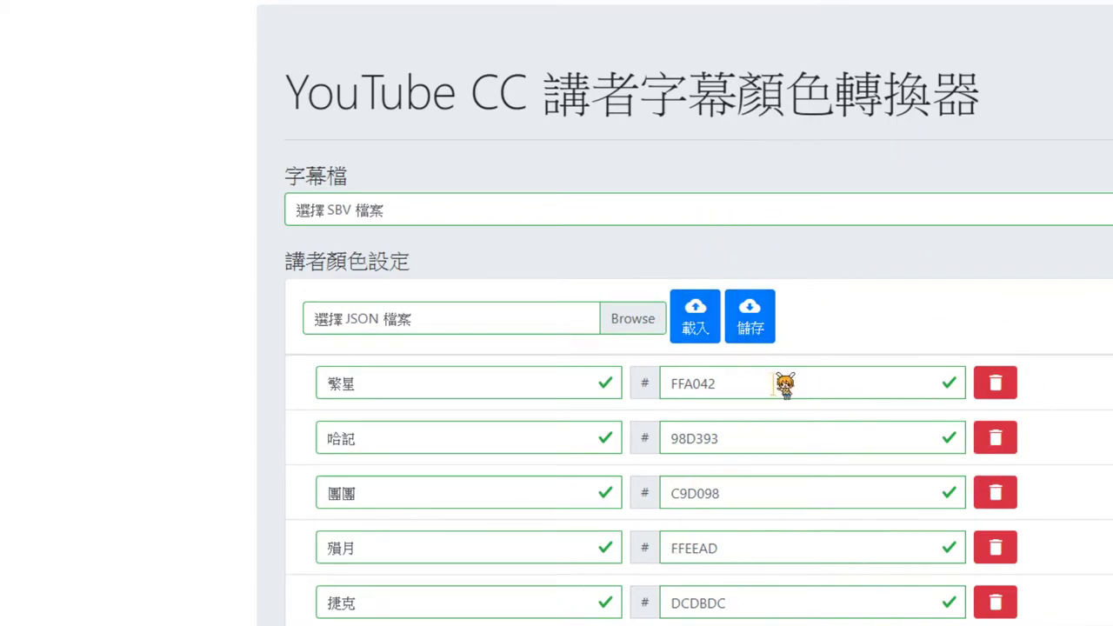
- Switch to the YouTube caption editor and look at the available file upload and download actions
scroll(685, 314, down, 5)
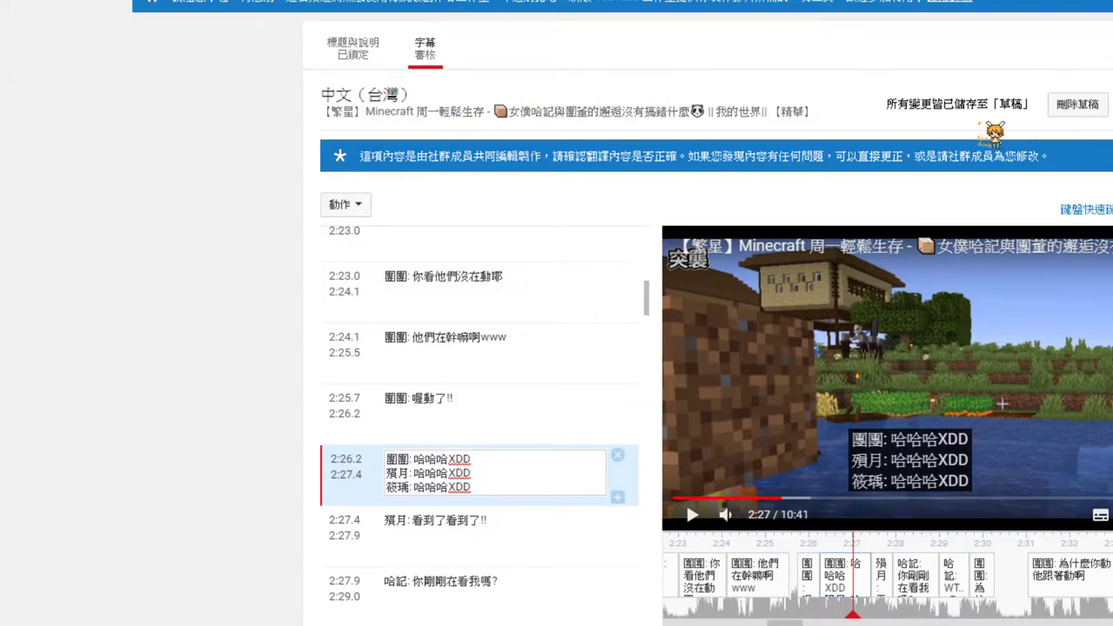
click(358, 204)
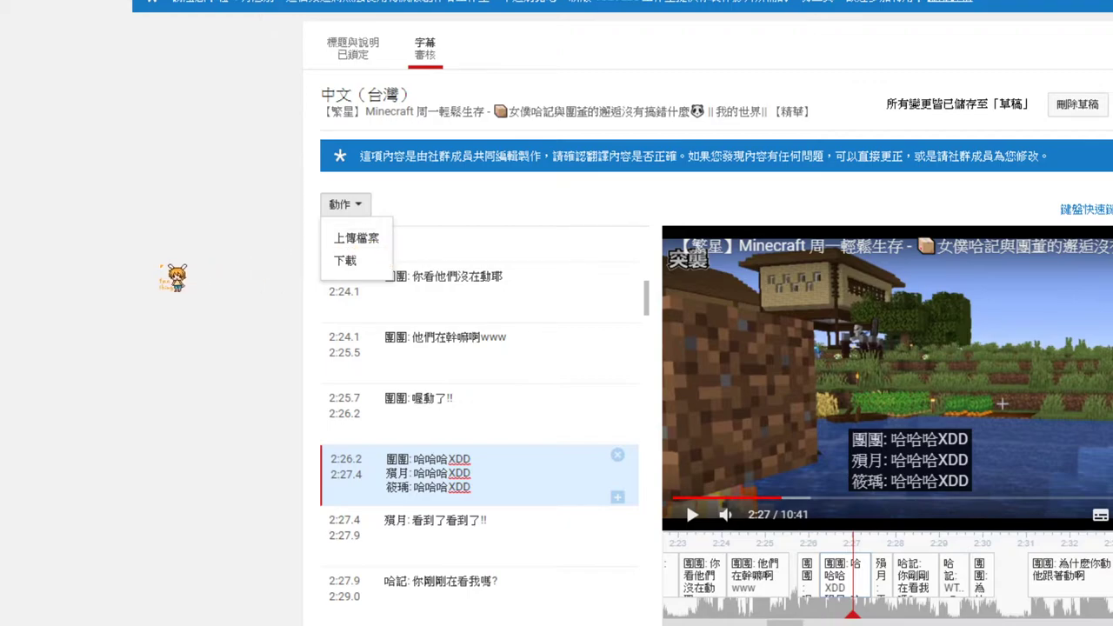
click(177, 277)
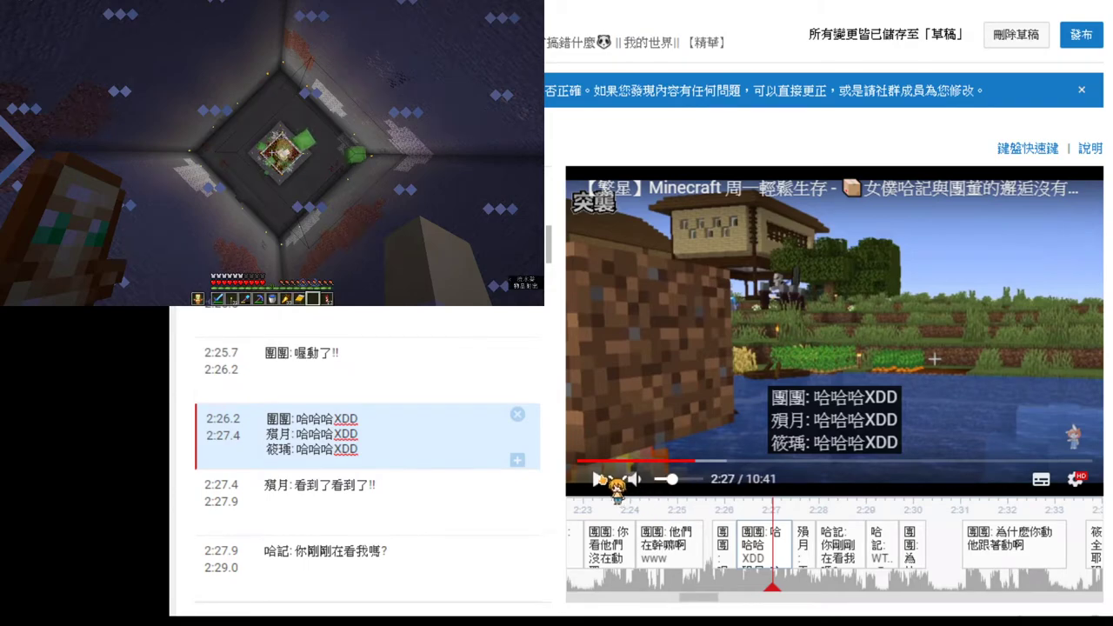
- Play on past 2:57, go back to about 2:56 and extend the 2:54.1 caption to end at 2:56.1
click(600, 478)
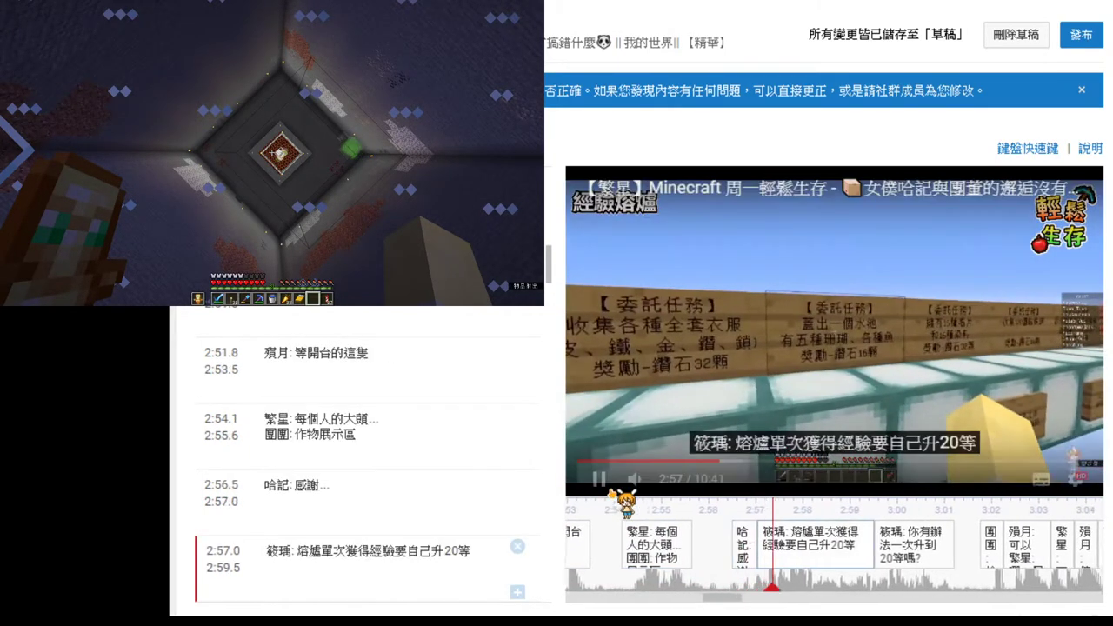
drag(727, 517, 785, 514)
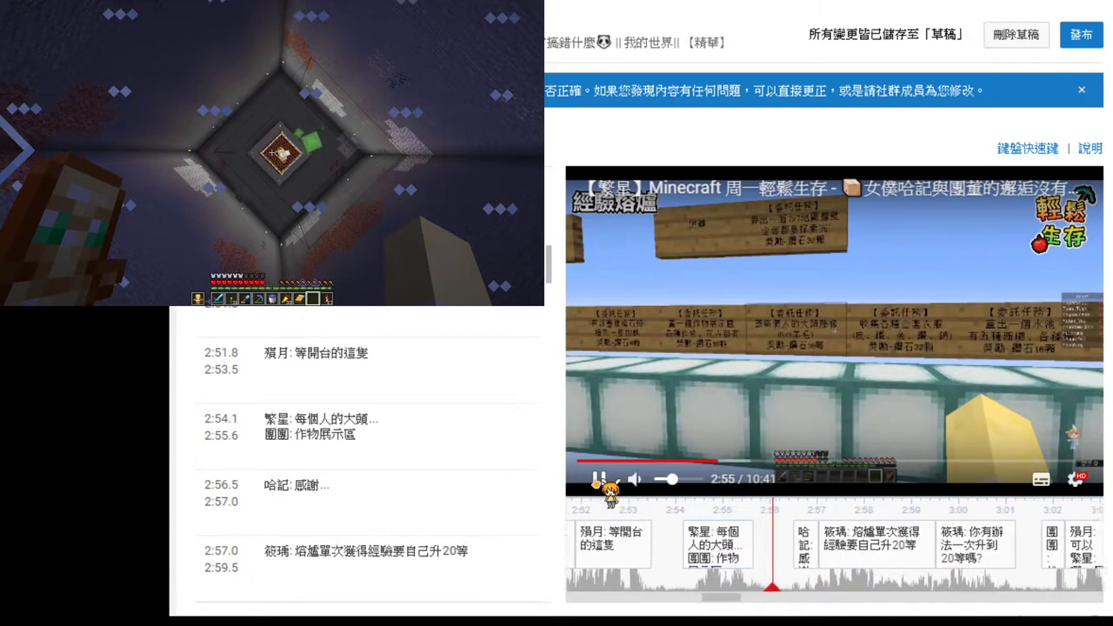
drag(763, 551, 777, 551)
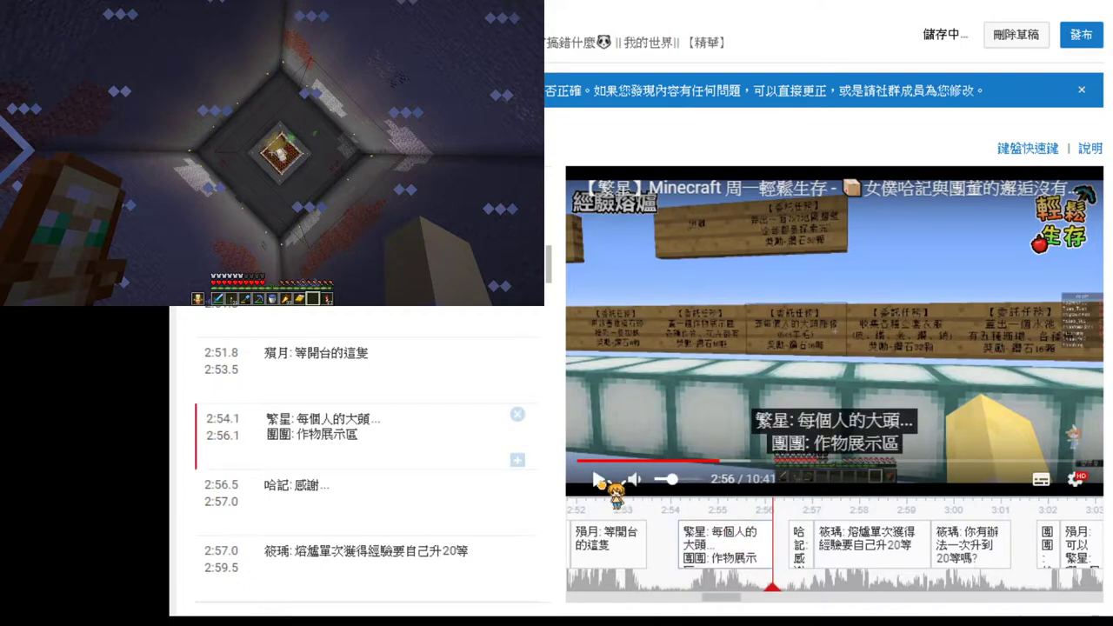
- Replay the captions between about 2:56 and 3:00 to check their timing, and lower the player volume
click(599, 480)
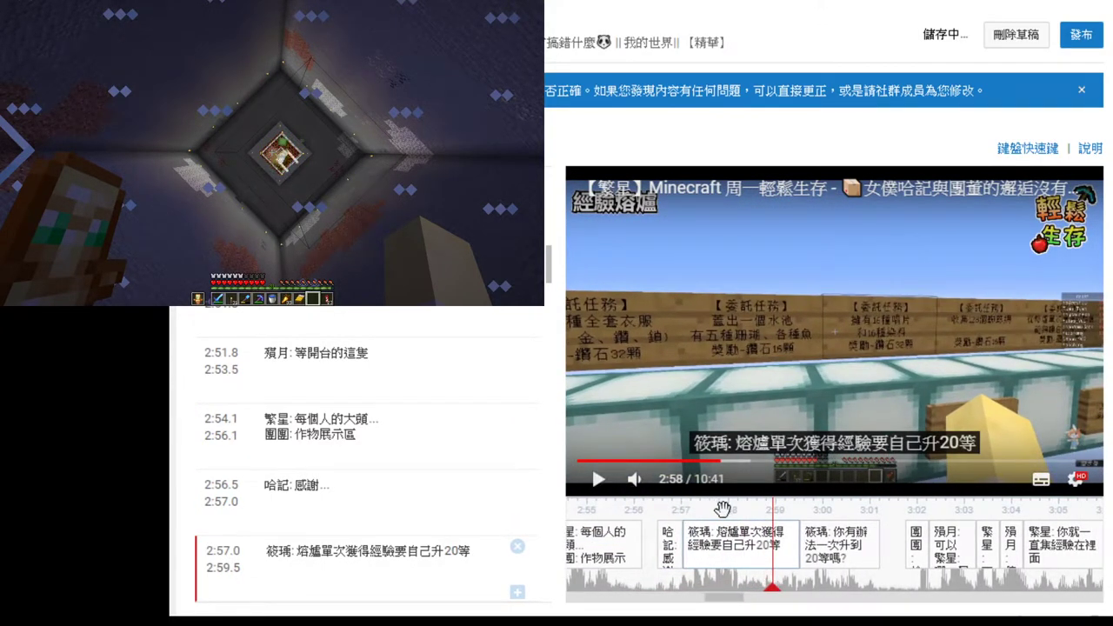
drag(722, 509, 839, 508)
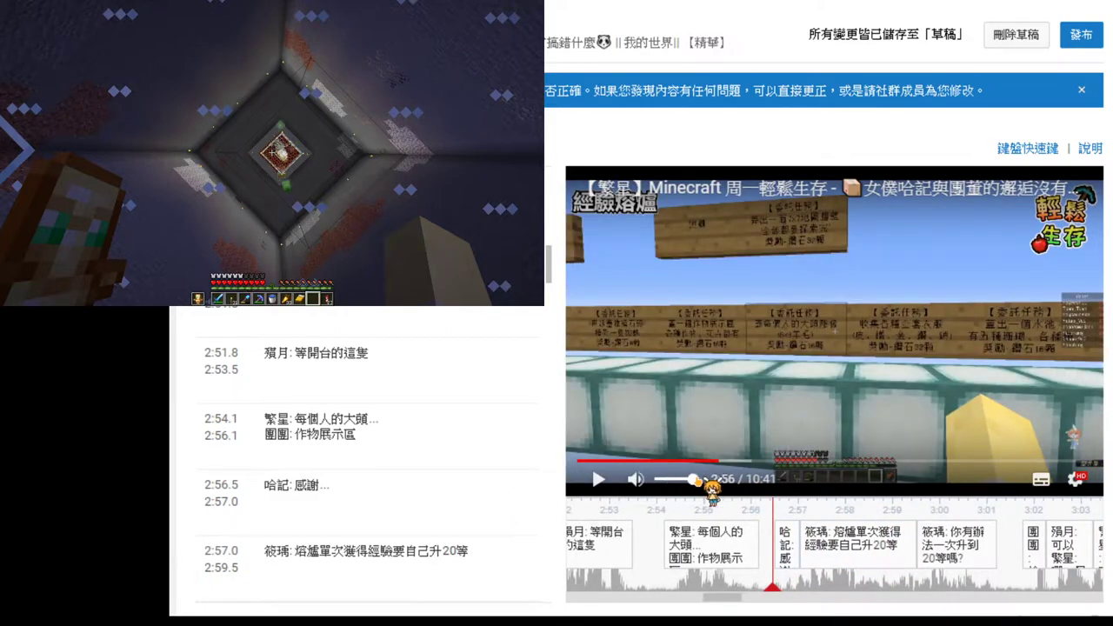
click(613, 480)
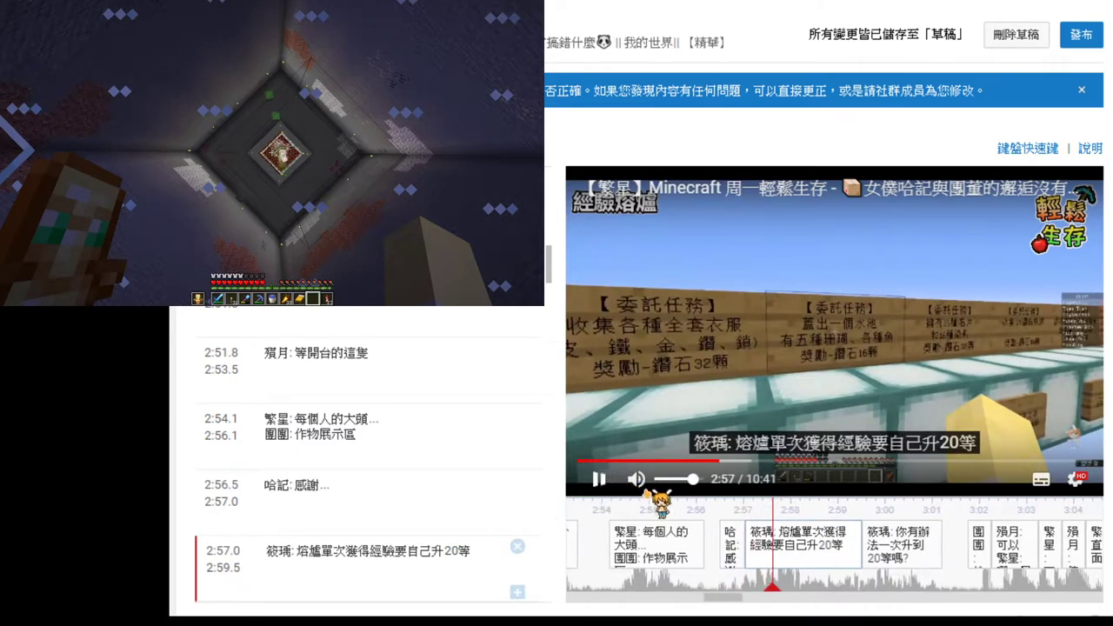
drag(716, 510, 769, 515)
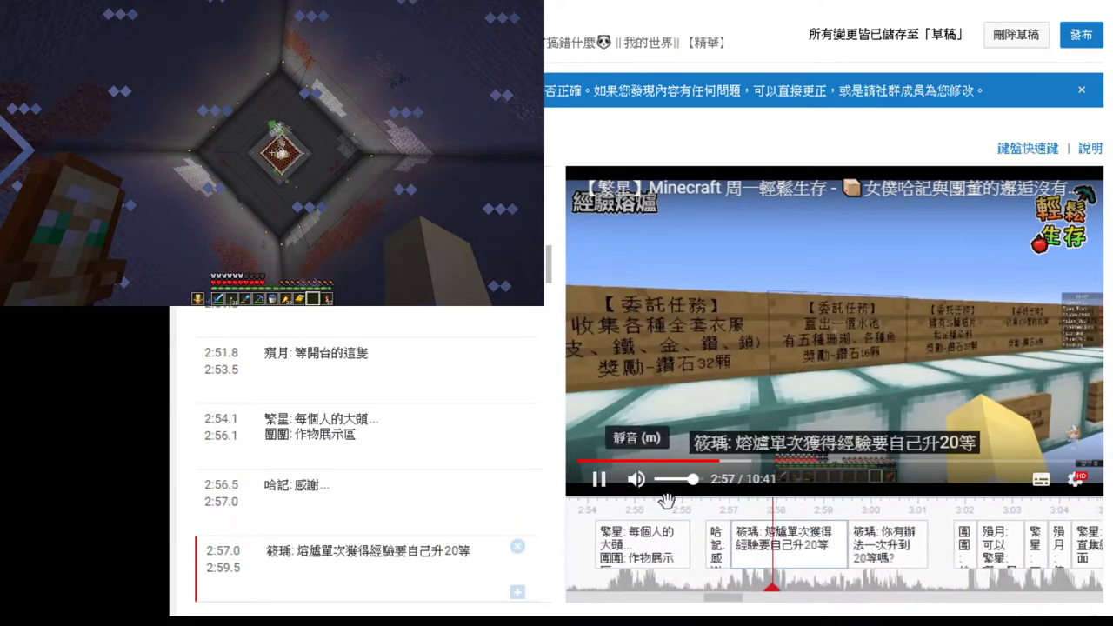
click(677, 480)
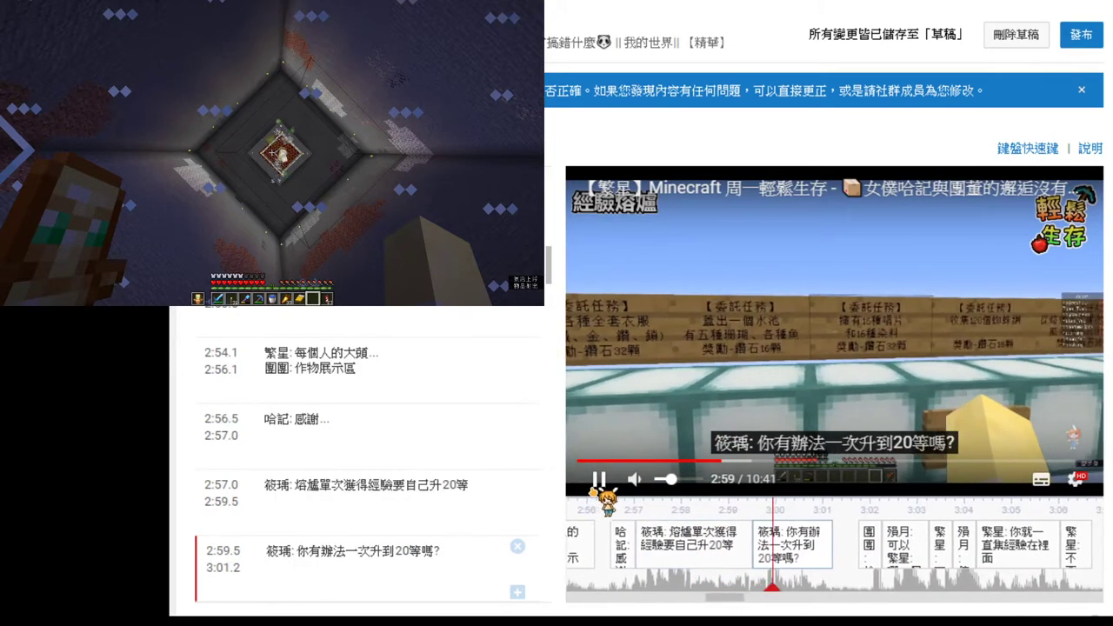
click(614, 509)
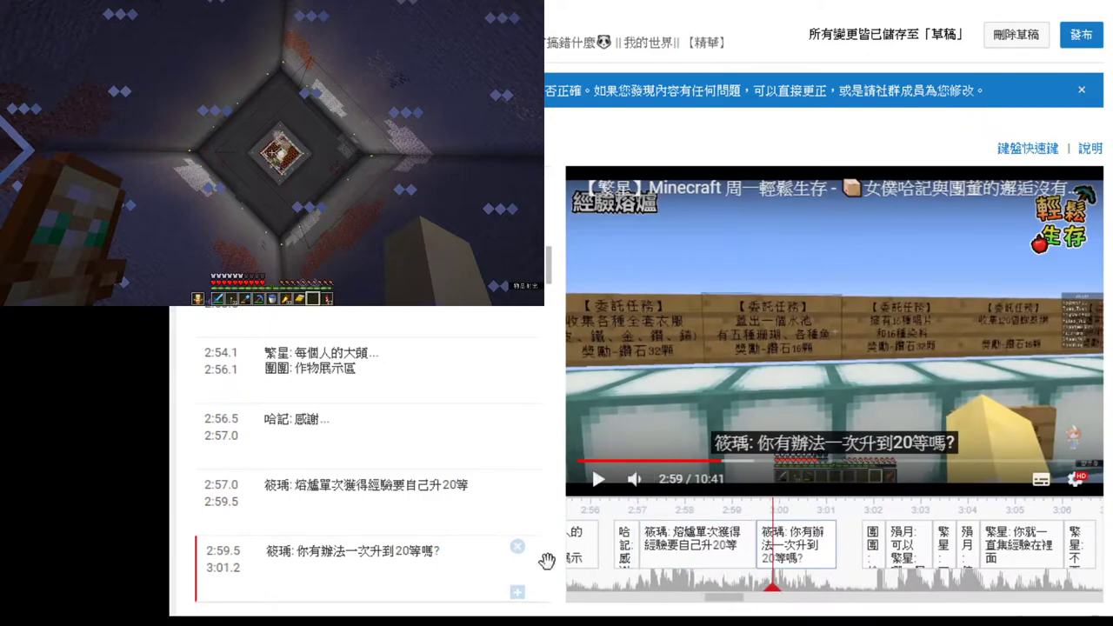
click(599, 481)
click(599, 481)
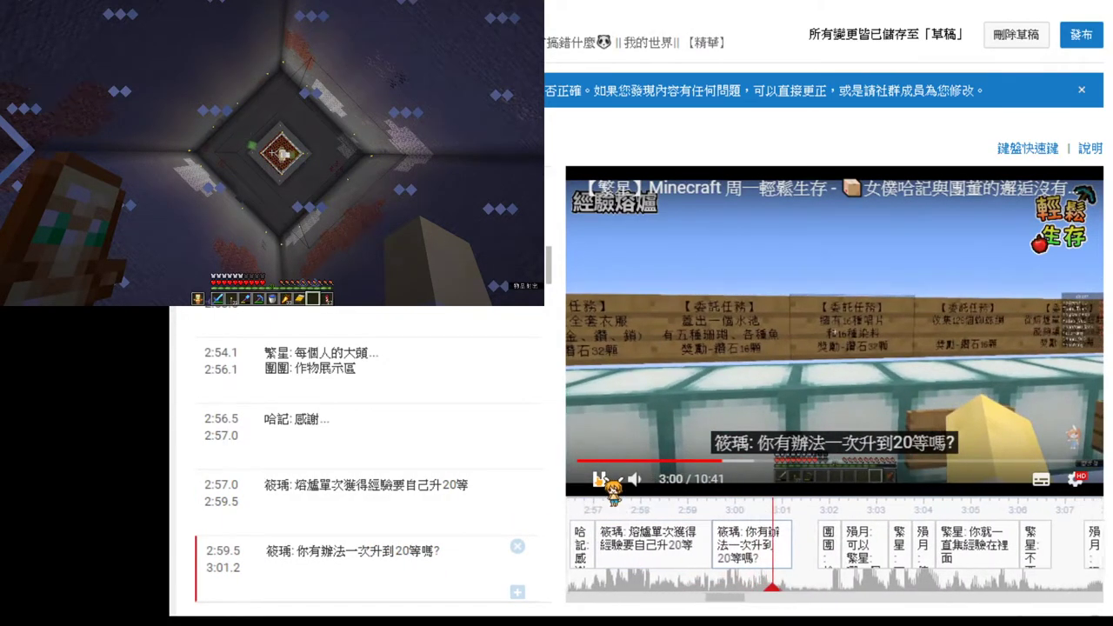
- Play on to 3:07 and extend the caption starting at 3:06.0 to end at 3:07.0
click(599, 481)
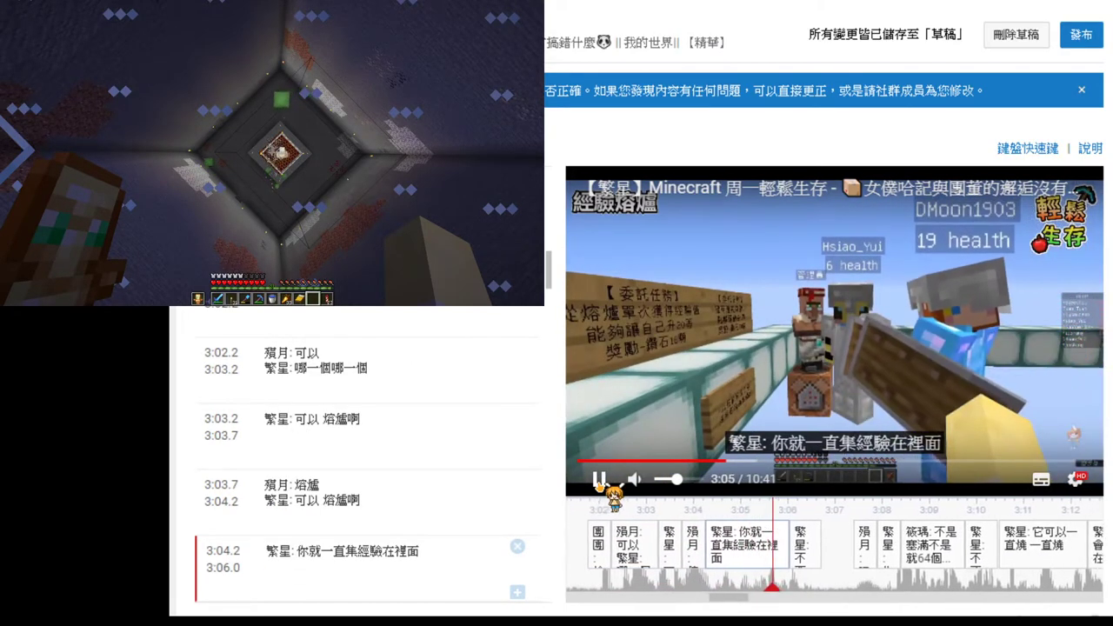
click(732, 542)
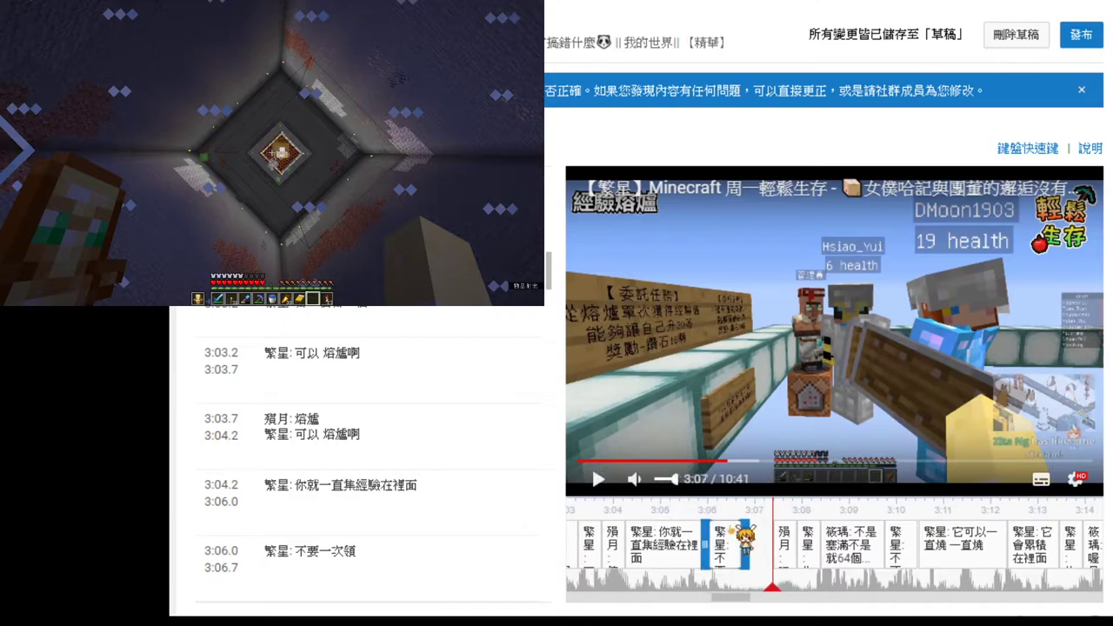
drag(746, 546, 754, 548)
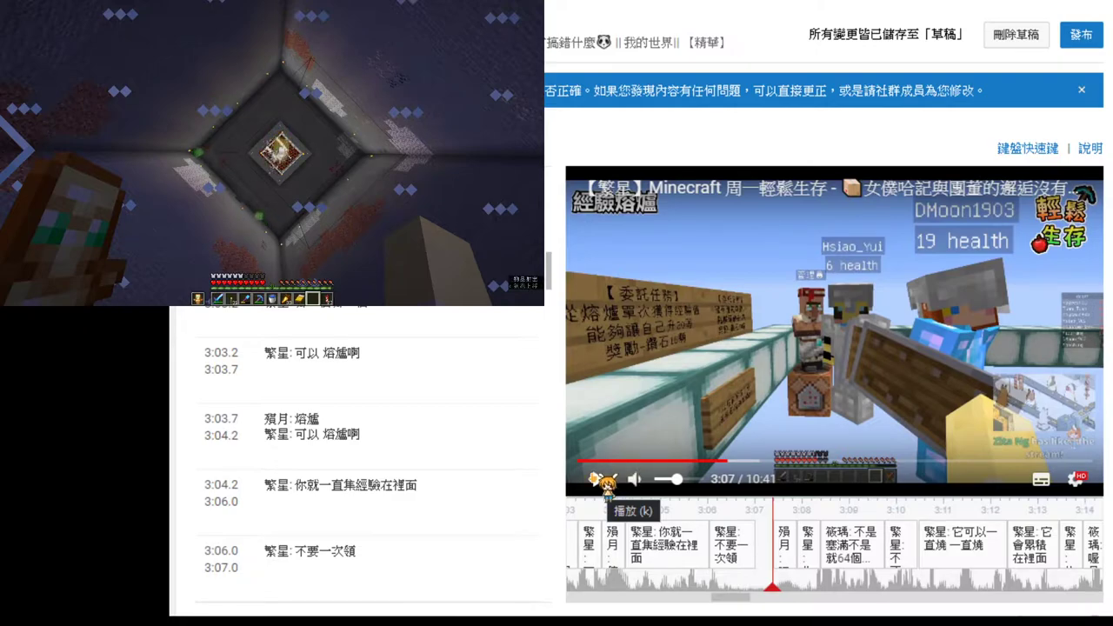
- Play on to about 3:16 and extend the caption starting at 3:14.6 to end at 3:16.4
click(608, 480)
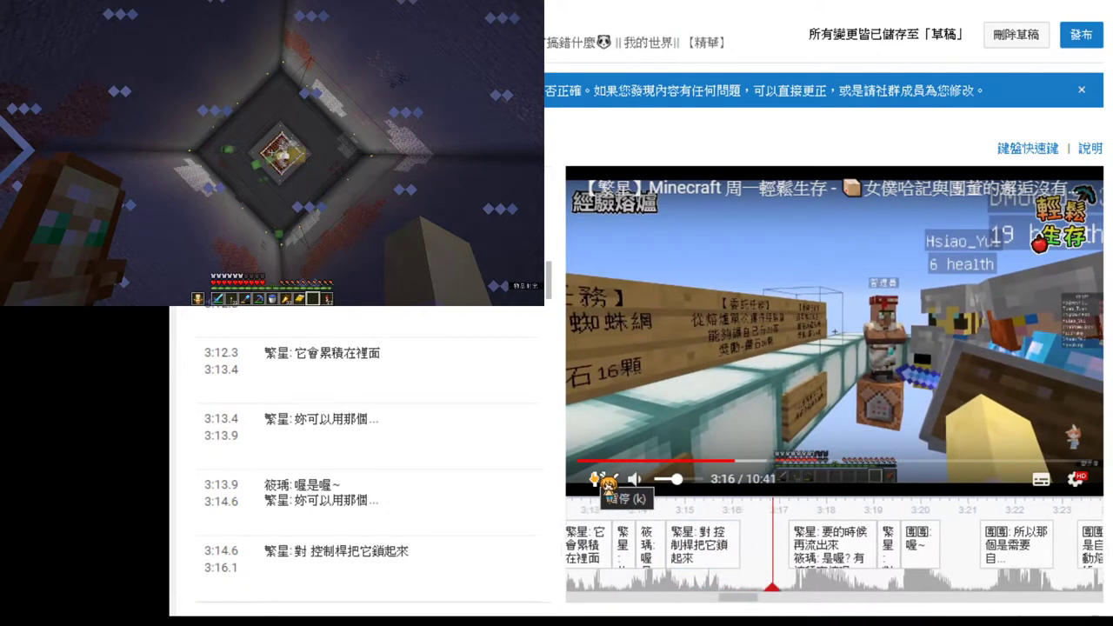
drag(749, 507, 876, 513)
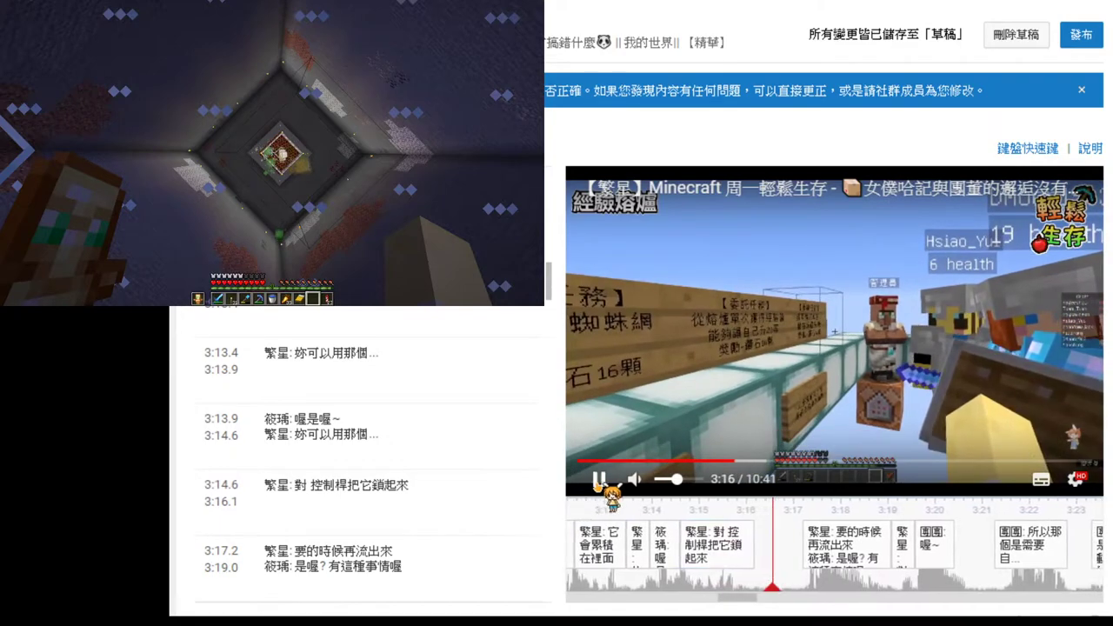
drag(763, 544, 829, 506)
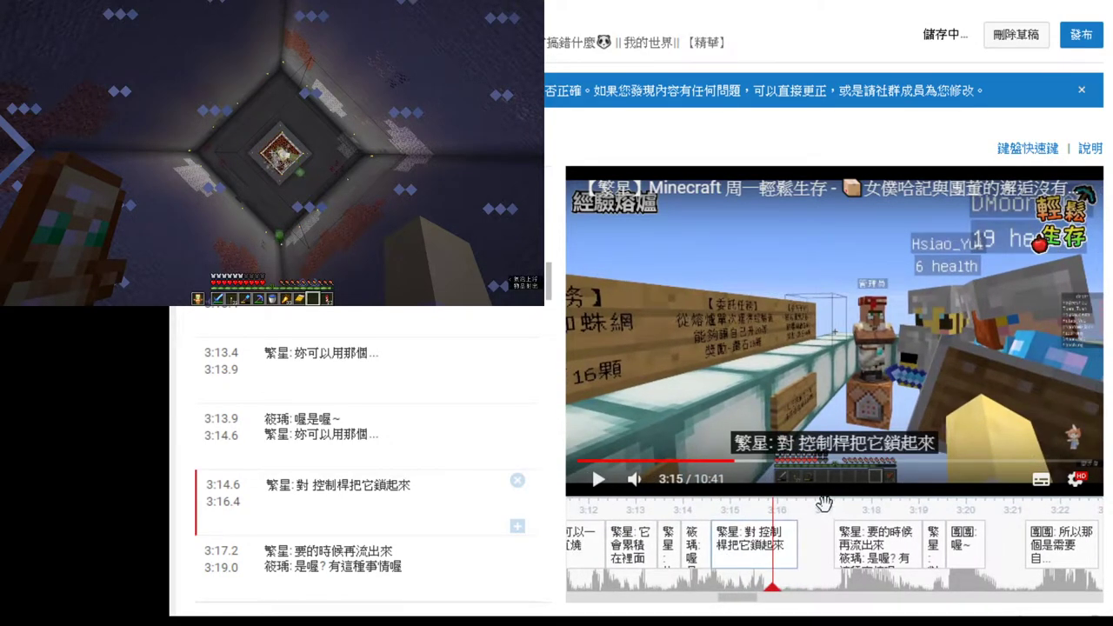
- Replay the caption starting at 3:17.2 and replace "流" with "用" so its first line reads "要的時候再用出來"
click(598, 479)
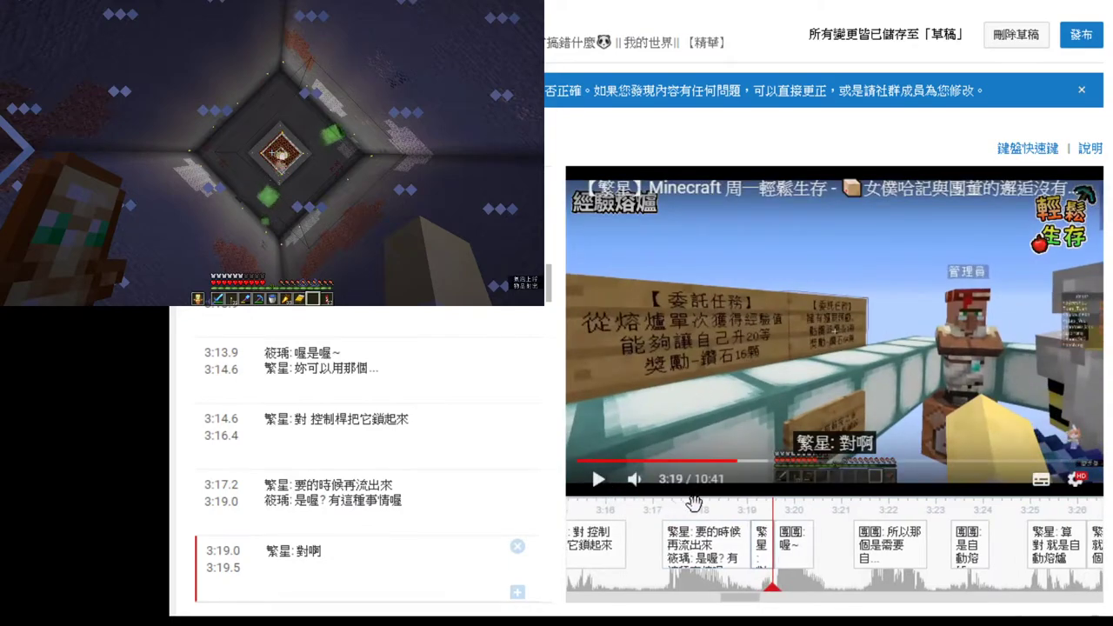
click(687, 533)
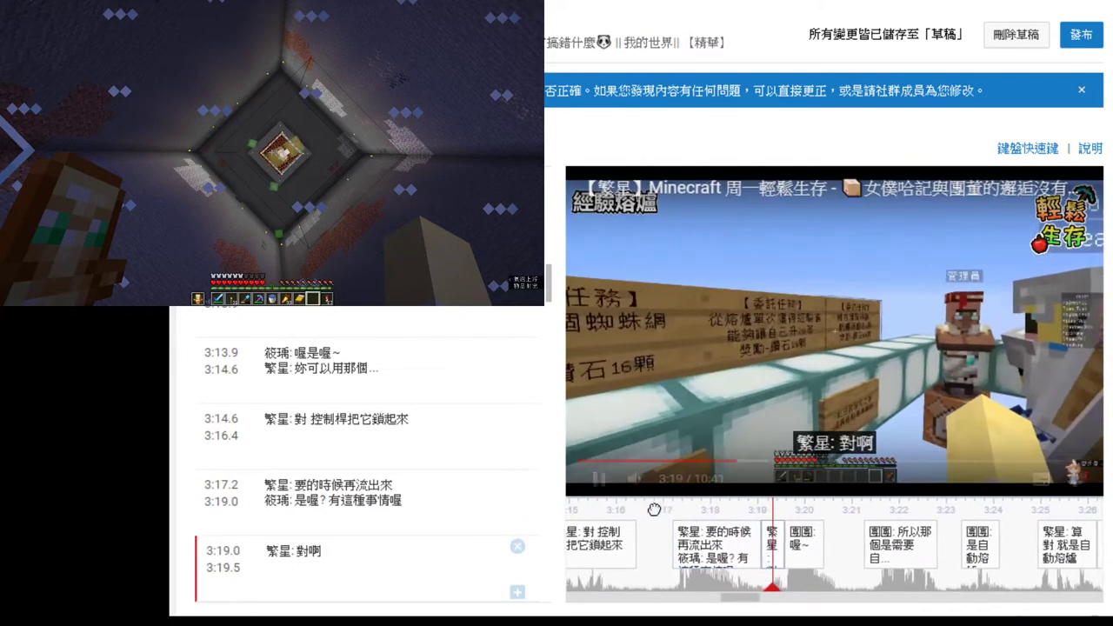
click(769, 514)
click(598, 479)
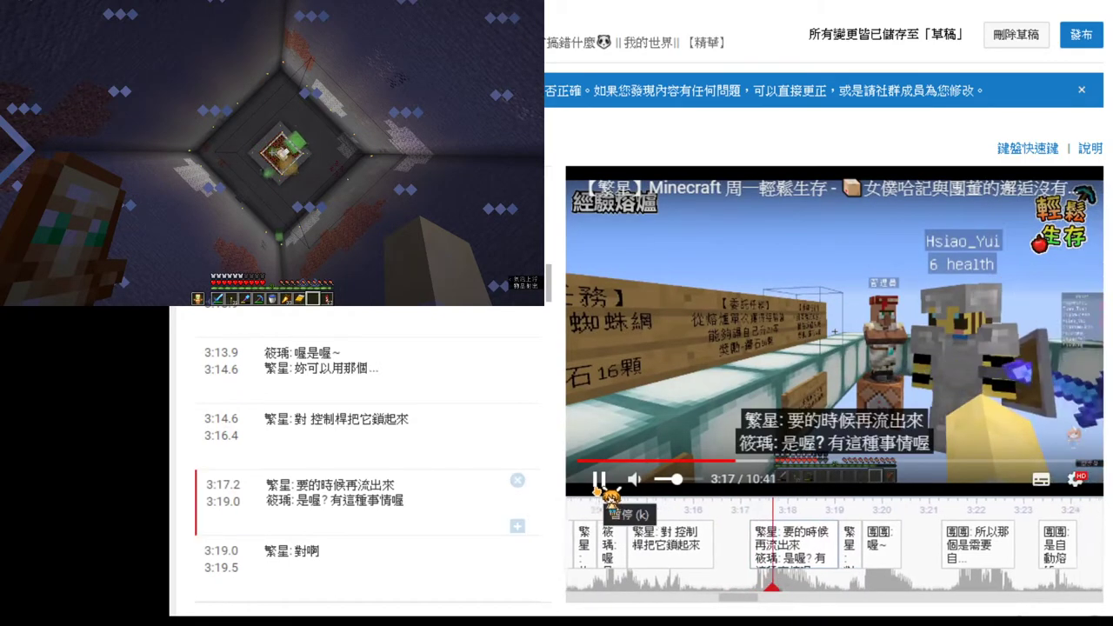
click(879, 447)
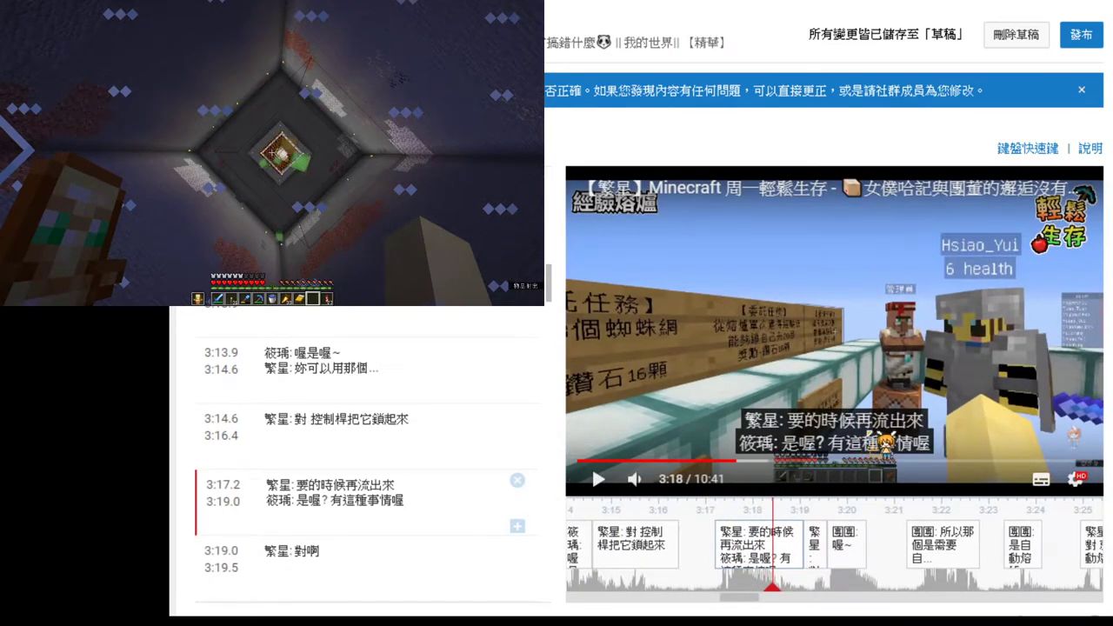
click(358, 485)
drag(359, 484, 372, 489)
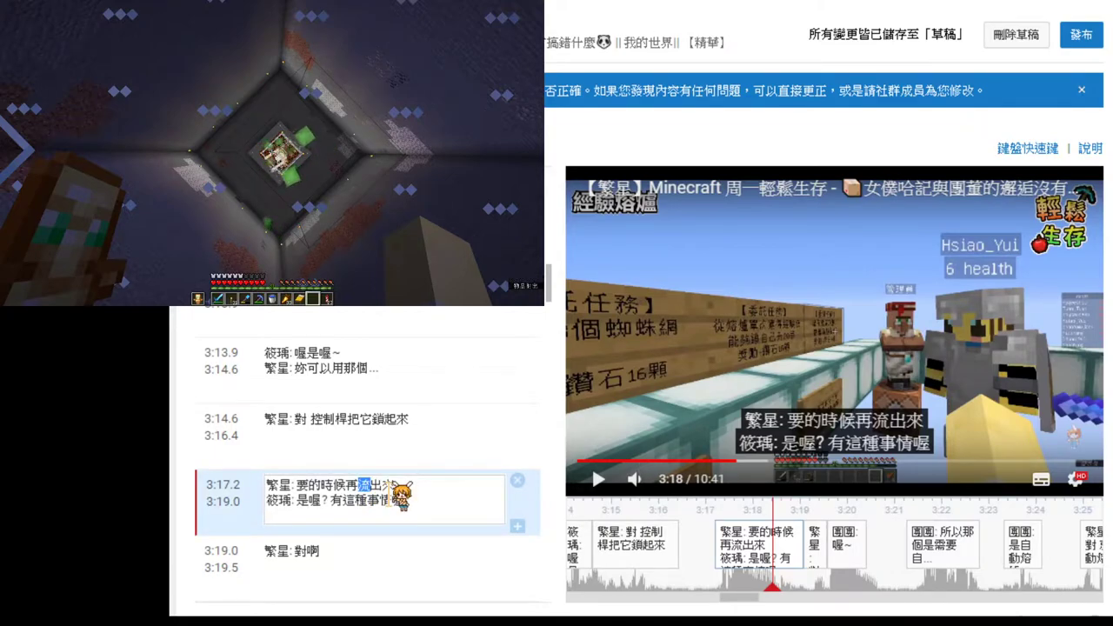
text(用)
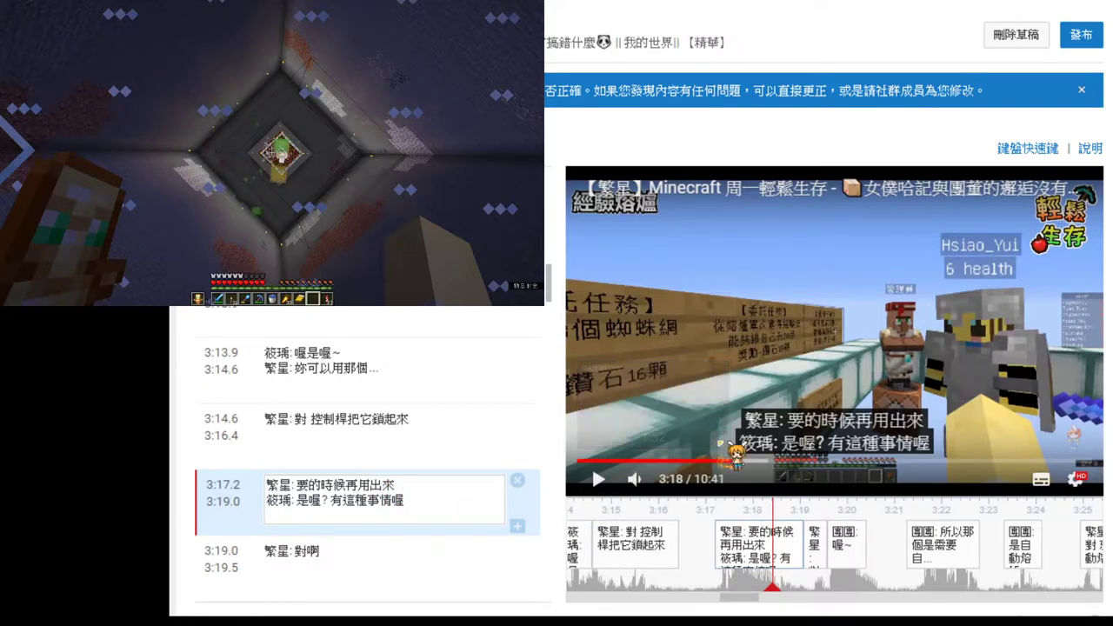
- Play on to 3:21 and extend the caption starting at 3:19.5 to end at 3:20.7
click(599, 479)
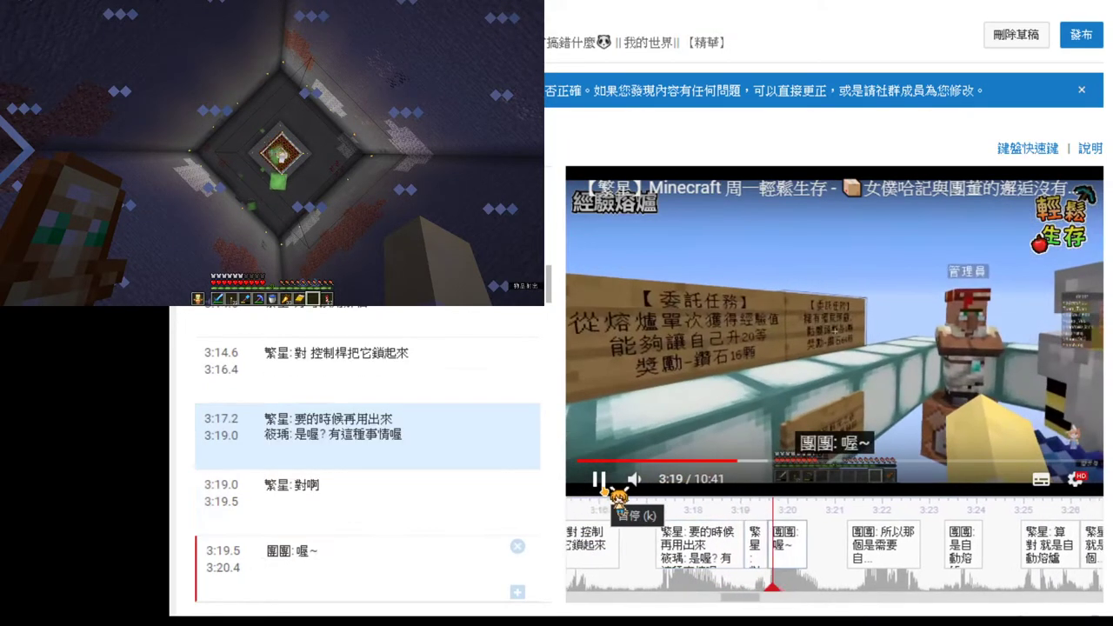
click(600, 481)
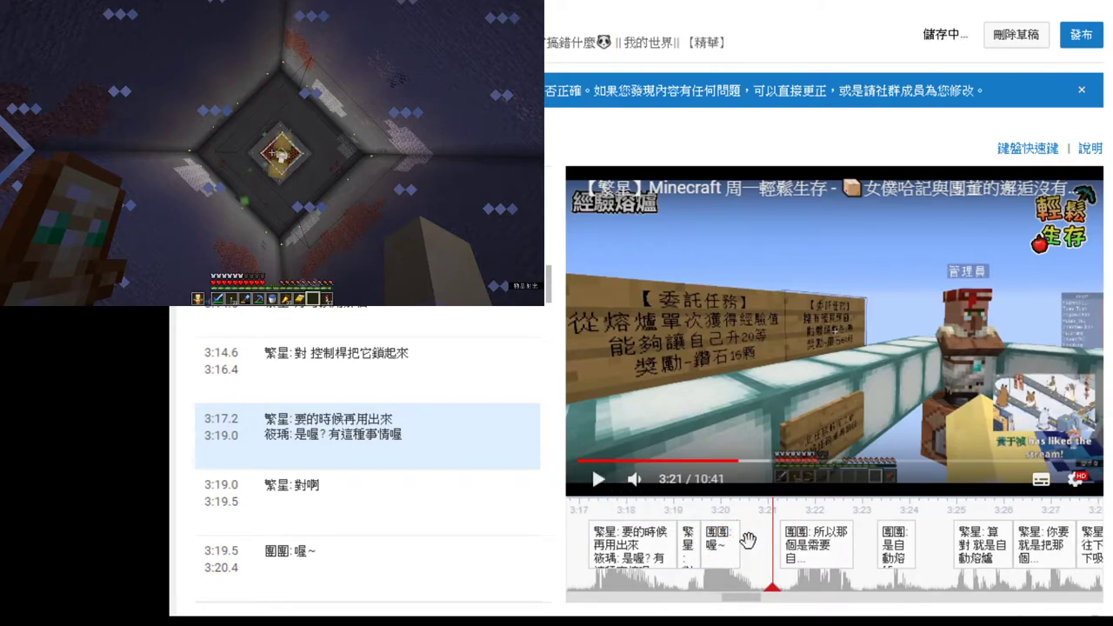
drag(735, 540, 751, 541)
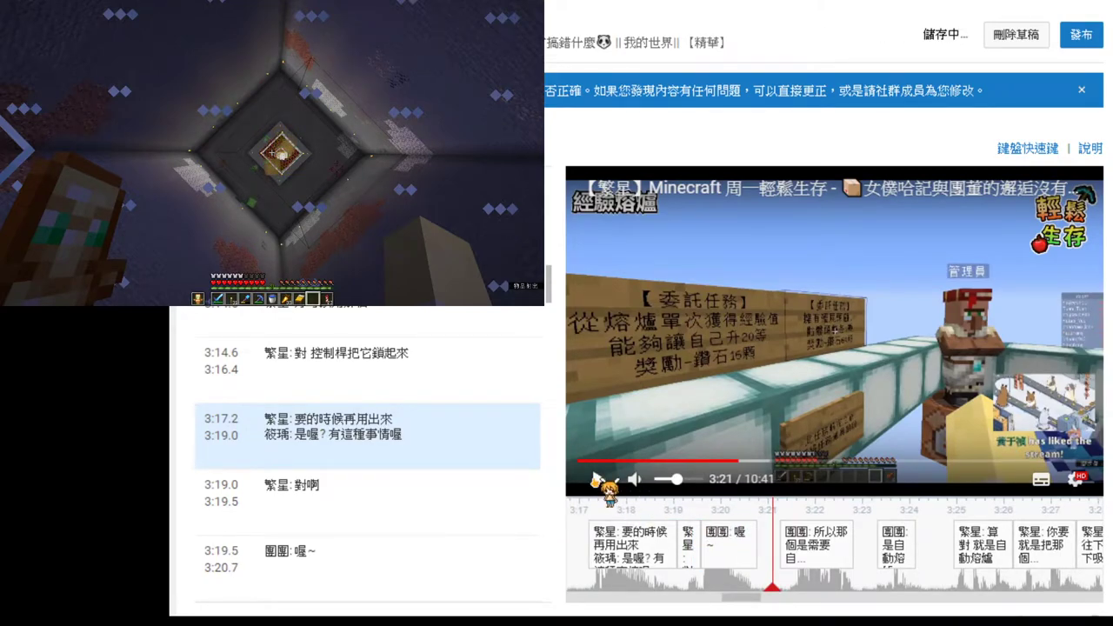
- Play on to 3:24, extend the 3:23.3 caption to end at 3:24.5 and return playback to its start
click(599, 479)
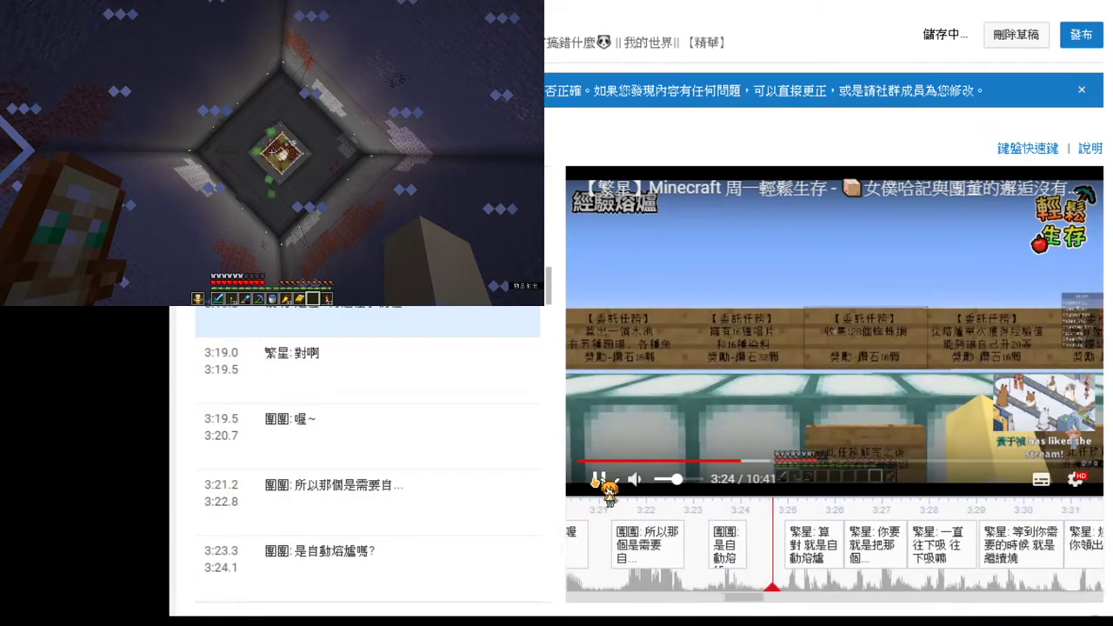
click(598, 479)
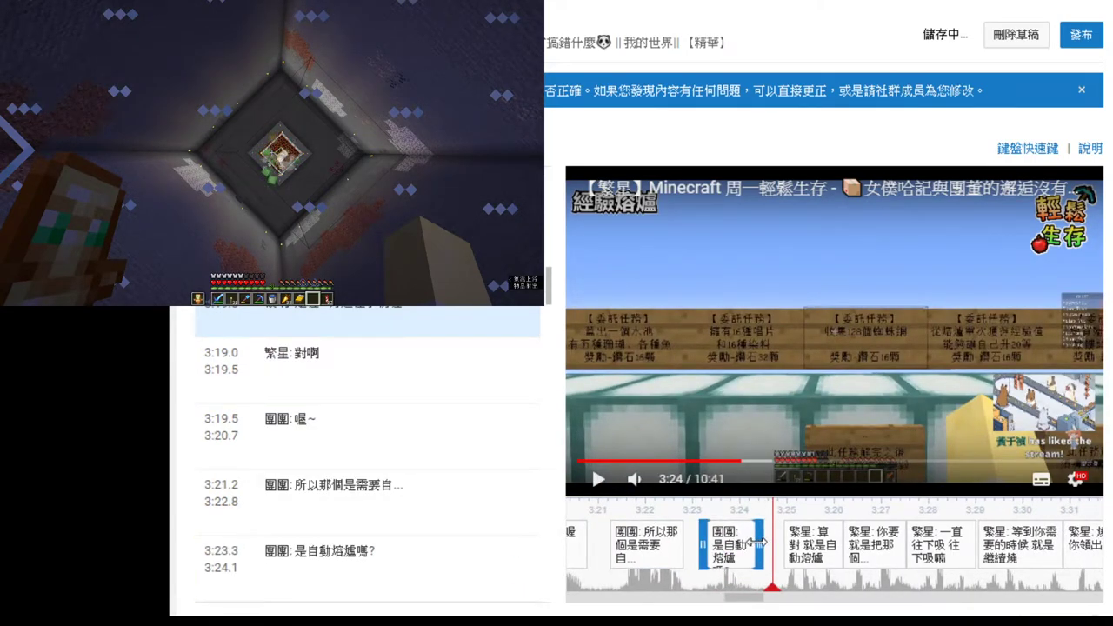
click(720, 506)
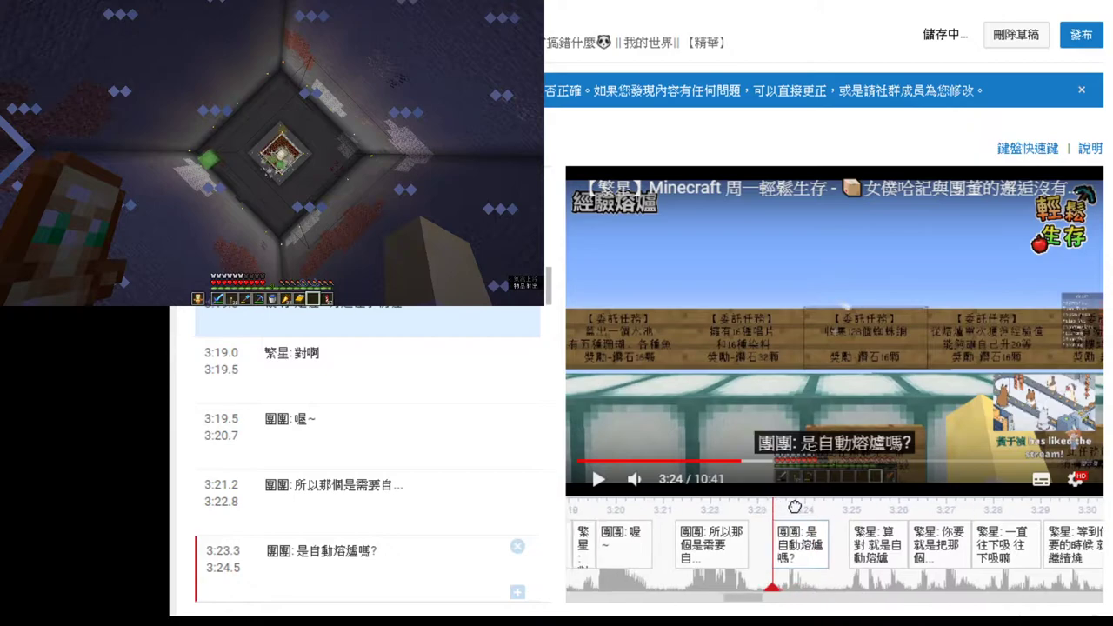
drag(795, 507, 804, 508)
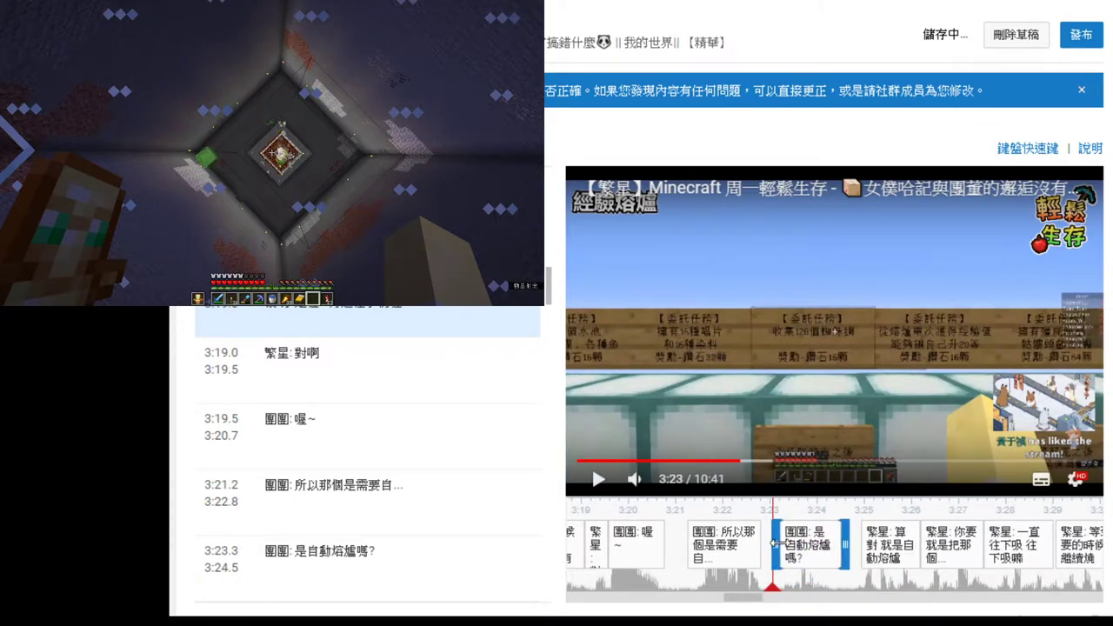
- Start the "是自動熔爐嗎?" caption at 3:23.2, replay from about 3:22 and play on to 4:17
drag(727, 508, 745, 507)
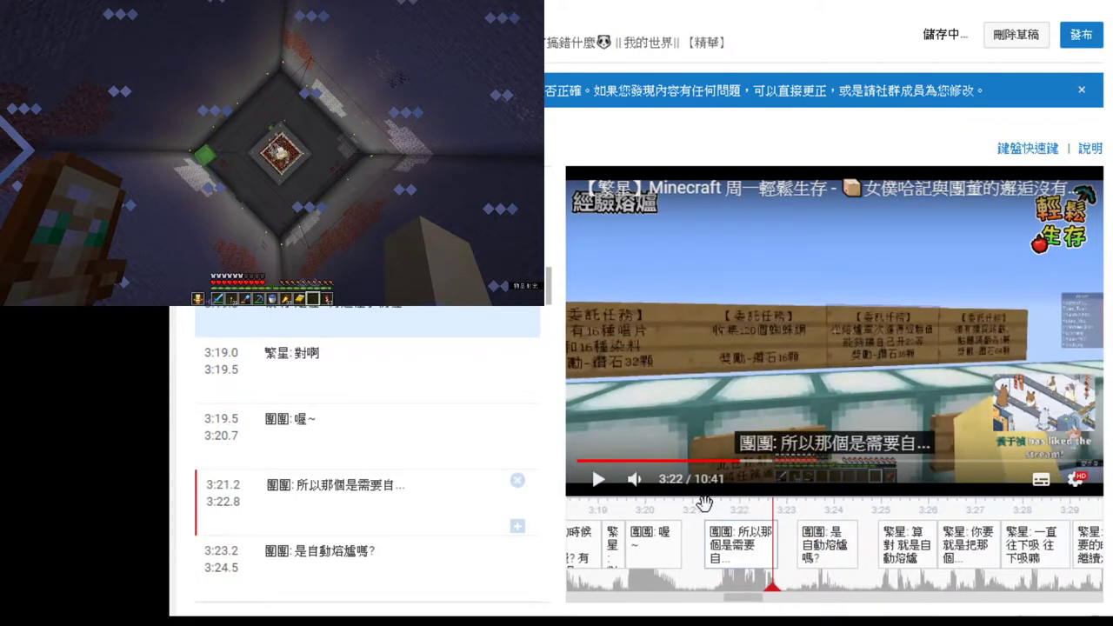
click(600, 484)
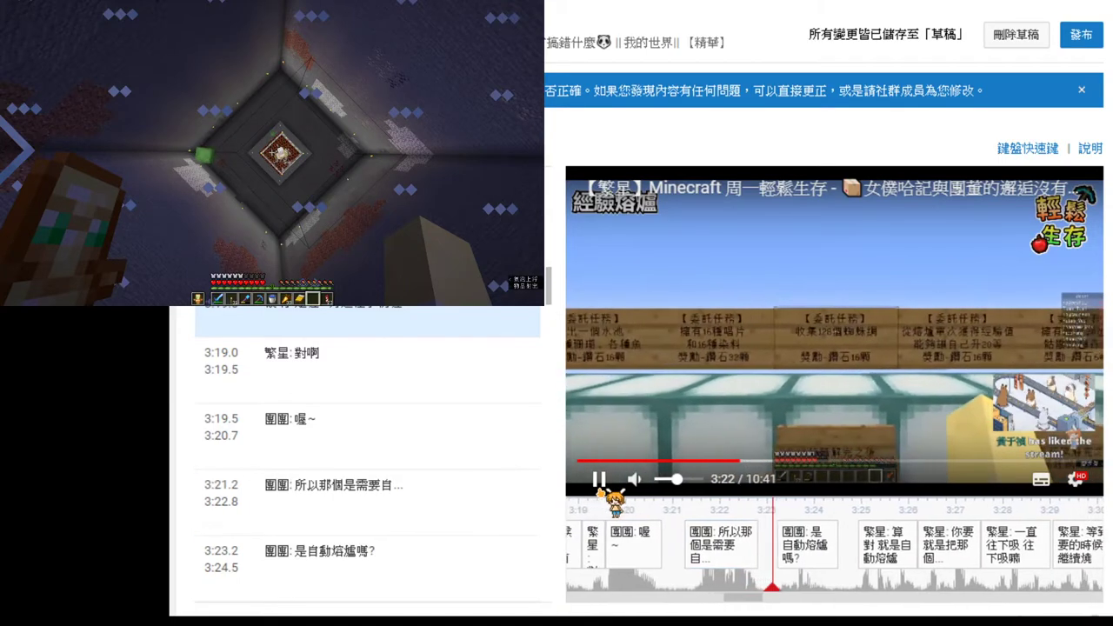
click(600, 484)
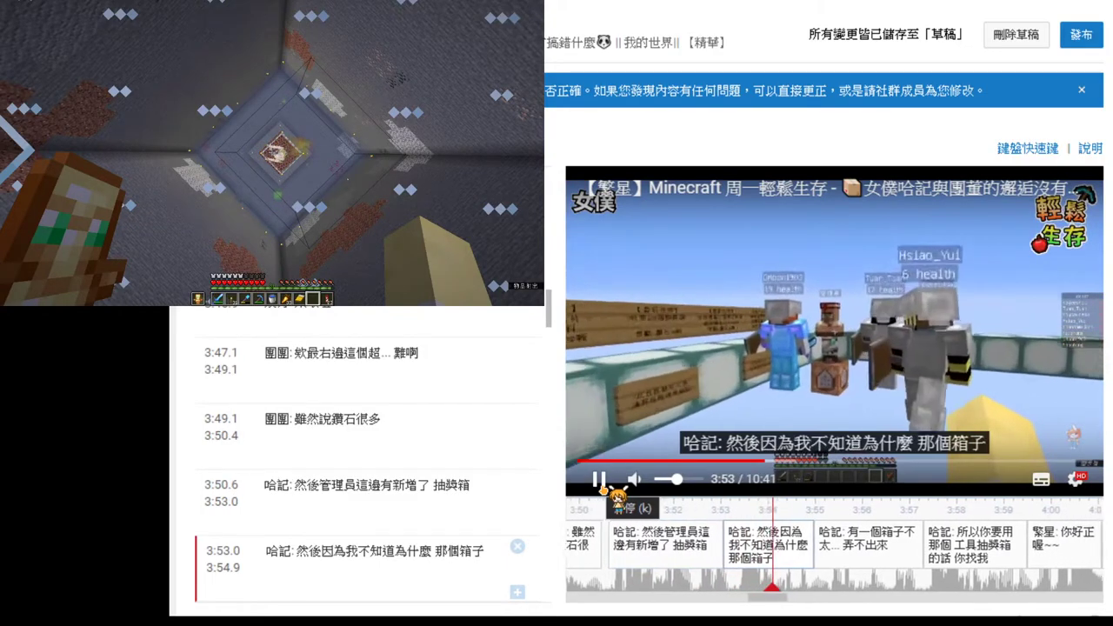
click(600, 481)
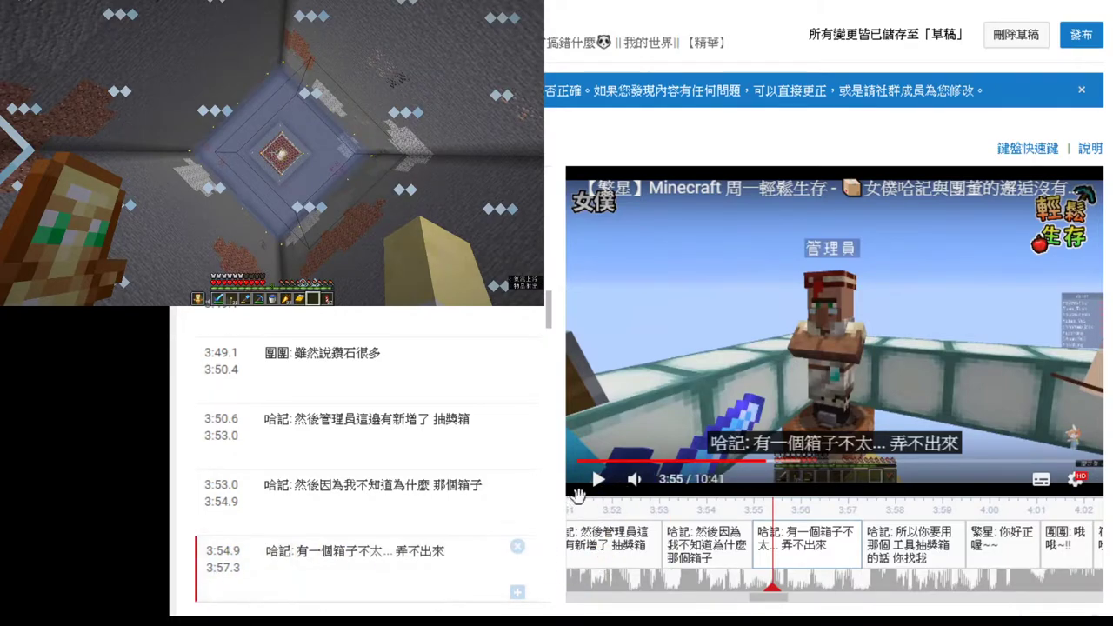
click(598, 480)
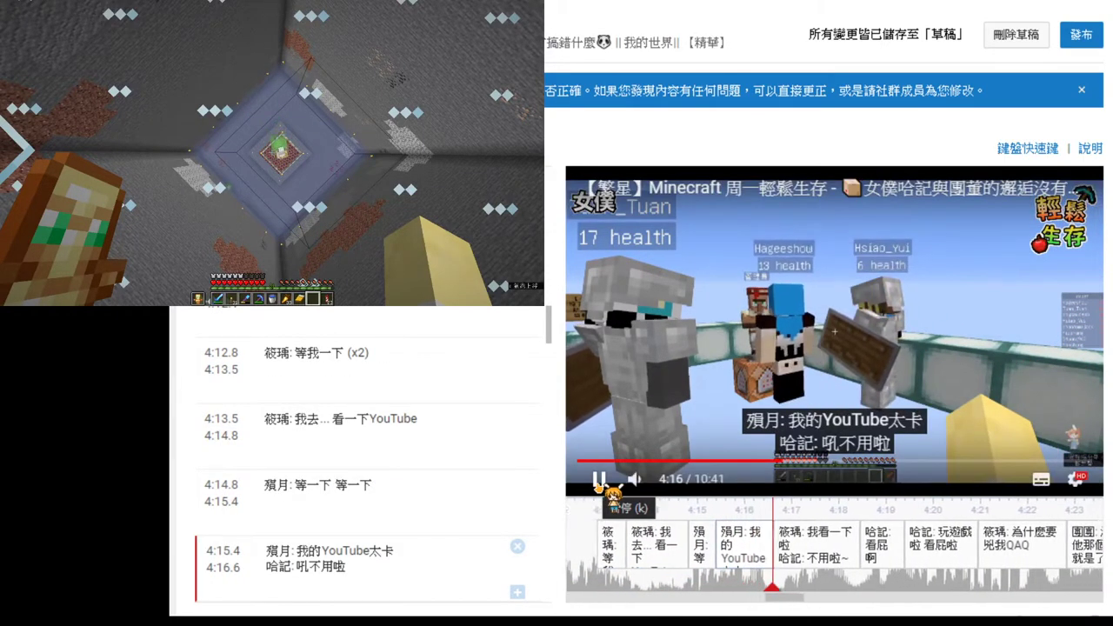
click(600, 480)
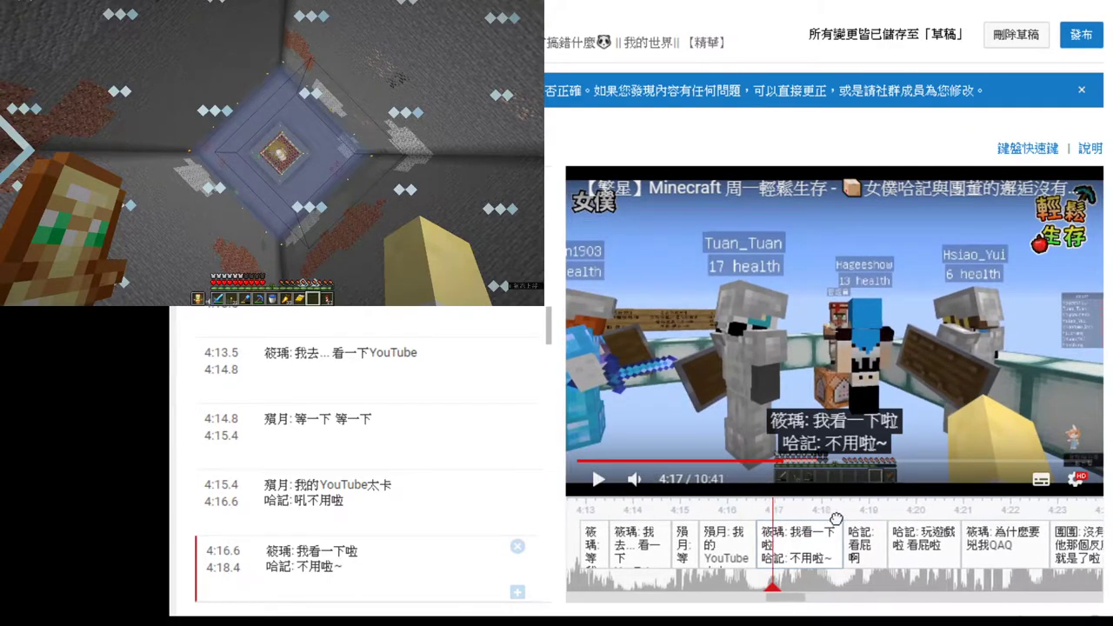
- Replay the caption starting at 4:15.4, replace "太卡" with "看一下" and append "(害羞)" to its second line
key(shift+Left)
key(shift+Left)
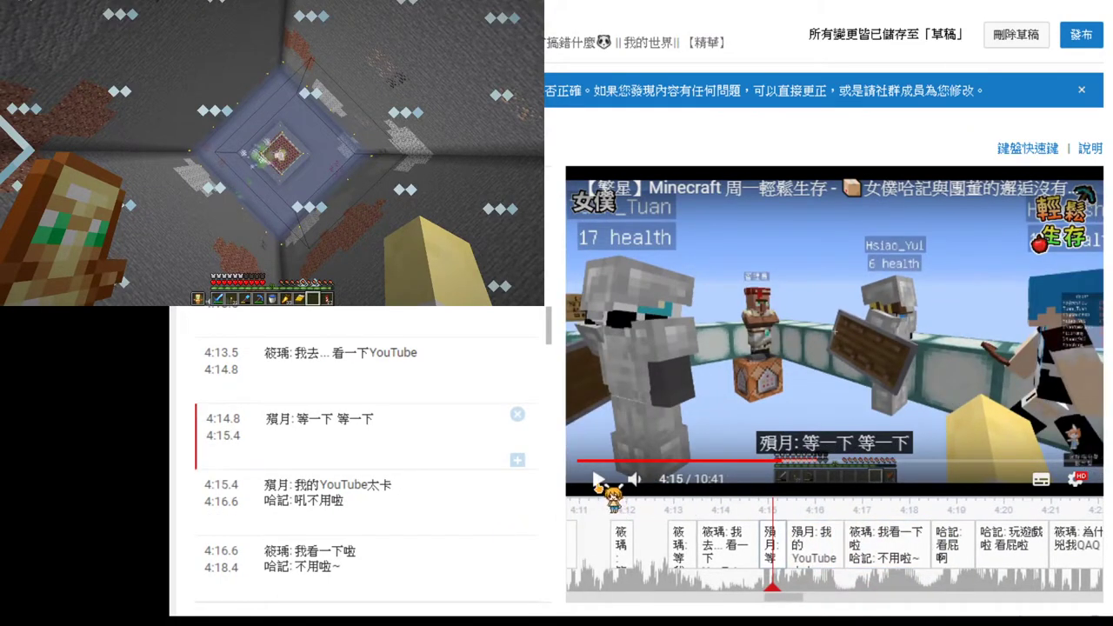
click(598, 480)
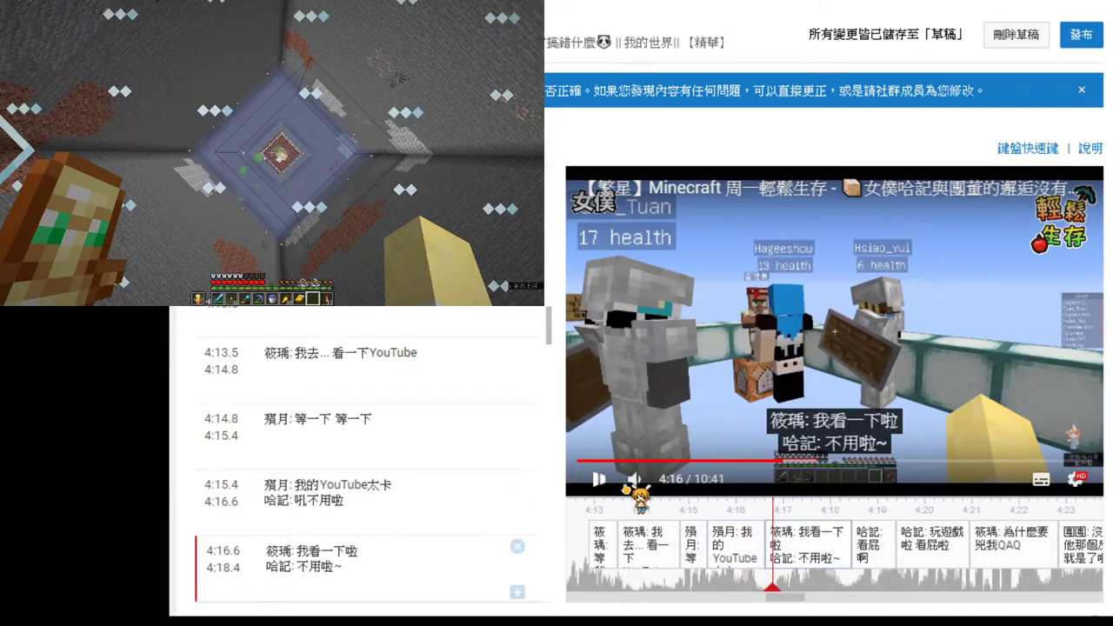
key(shift+Left)
key(shift+Left)
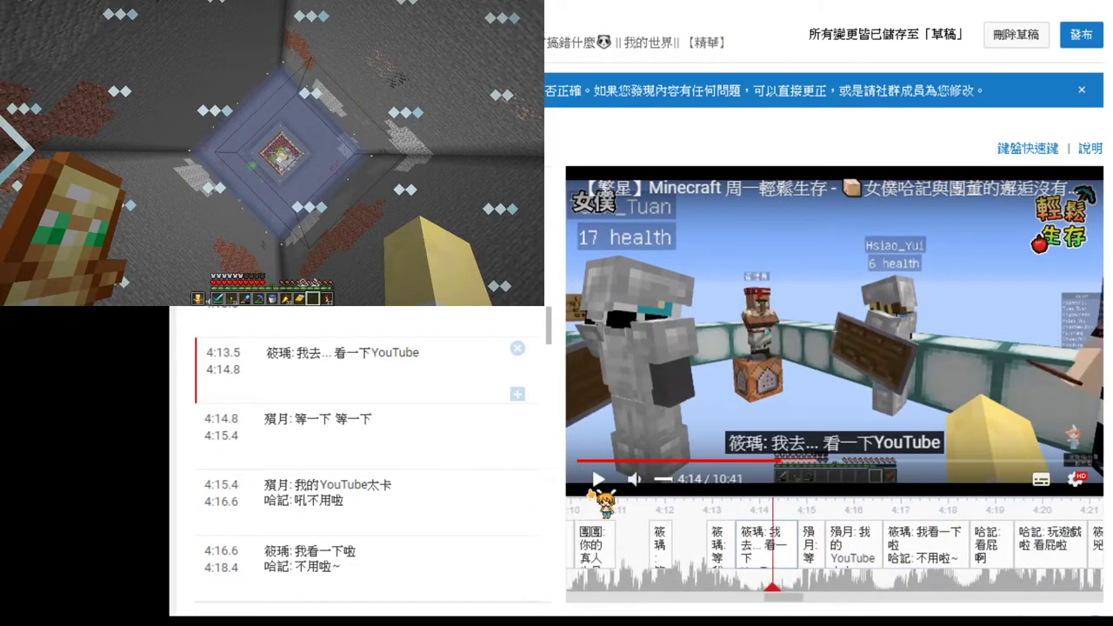
click(597, 487)
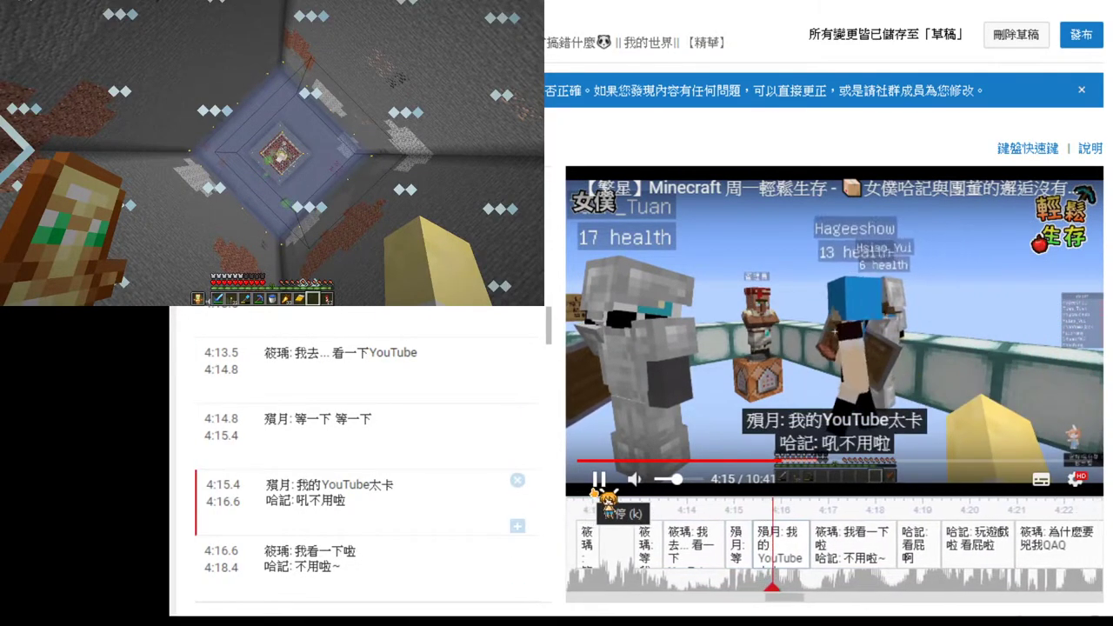
key(shift+Left)
key(shift+Left)
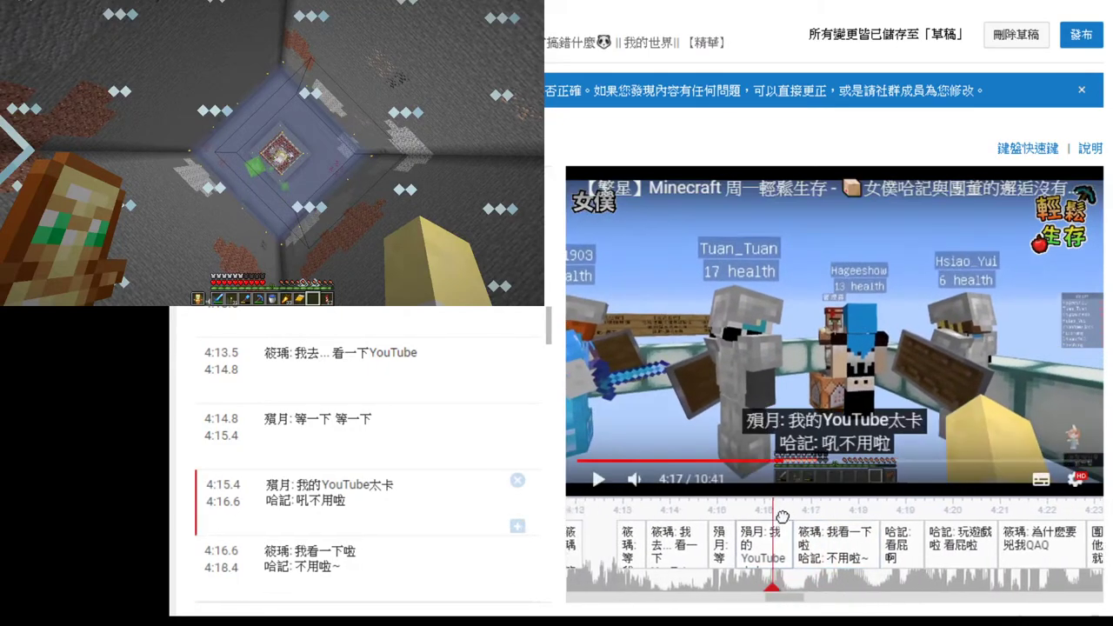
click(721, 511)
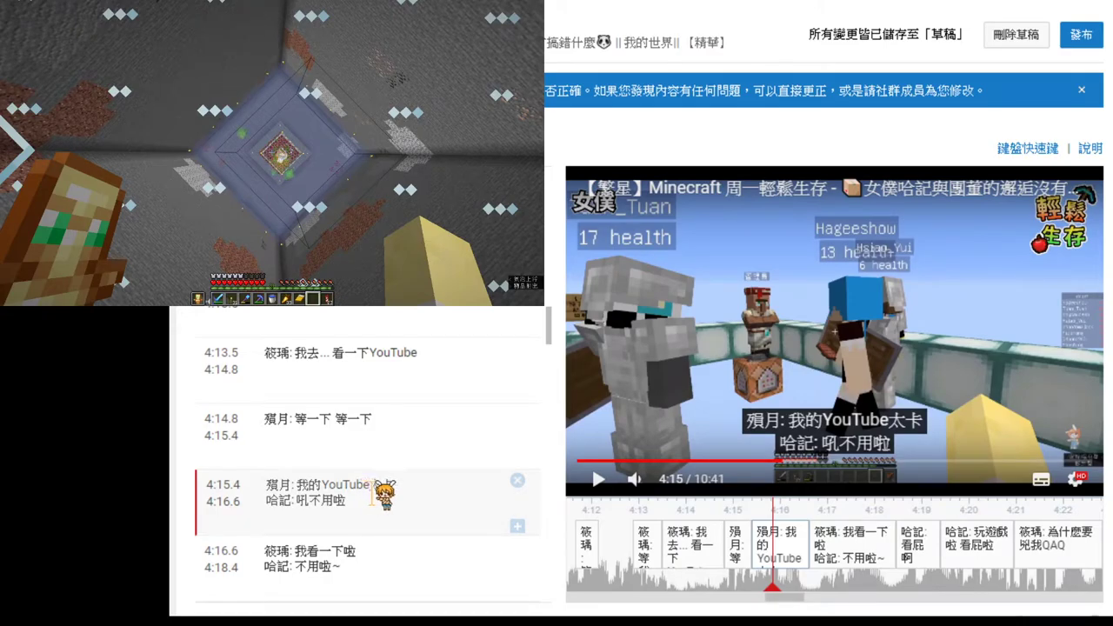
drag(370, 495, 404, 497)
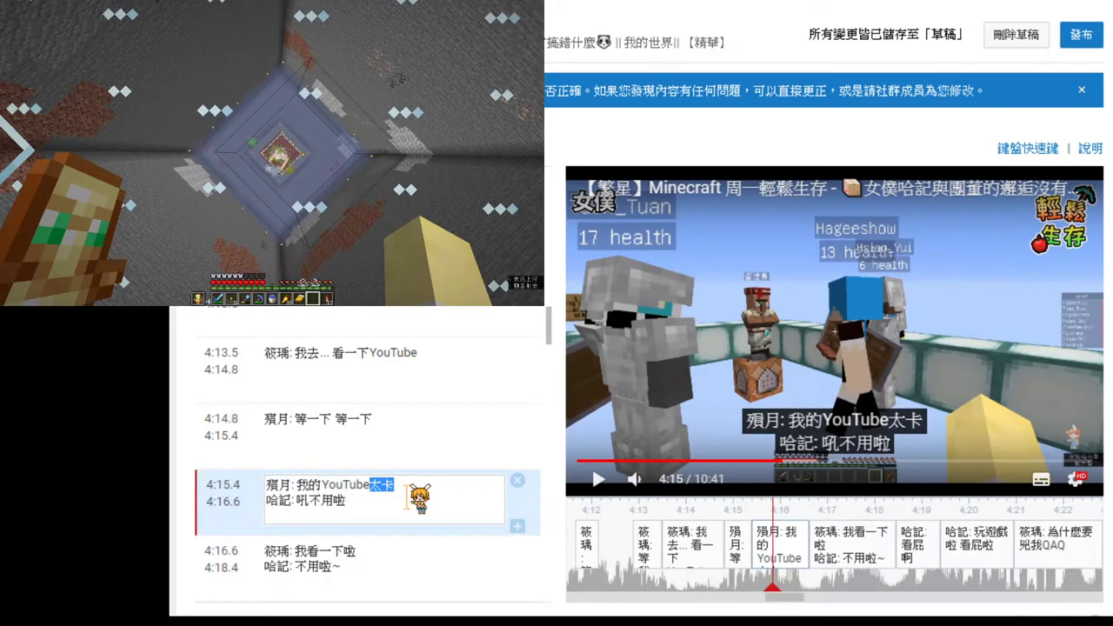
text(看一下)
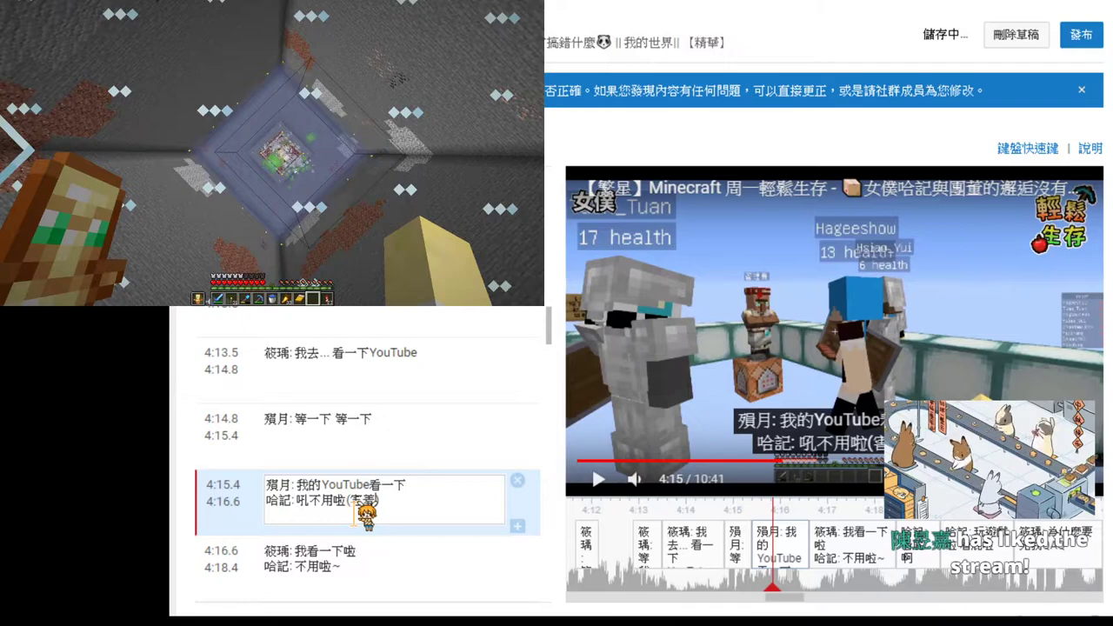
click(349, 503)
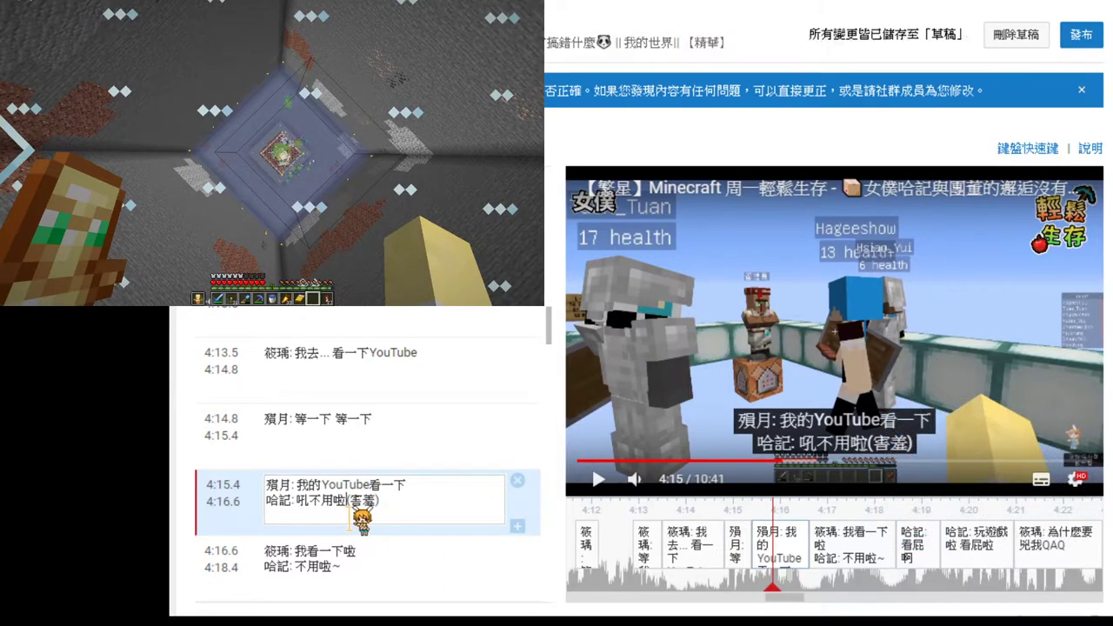
- Play on to about 4:26, replay the caption starting at 4:24.8 and replace "戴眼罩" with "看也知道"
click(598, 479)
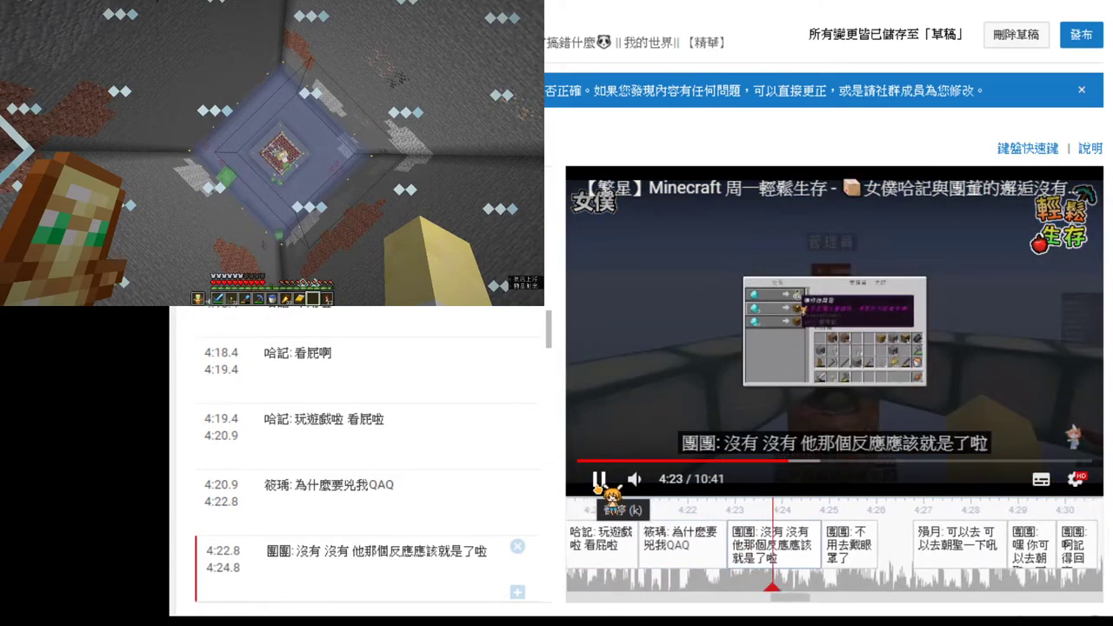
click(600, 480)
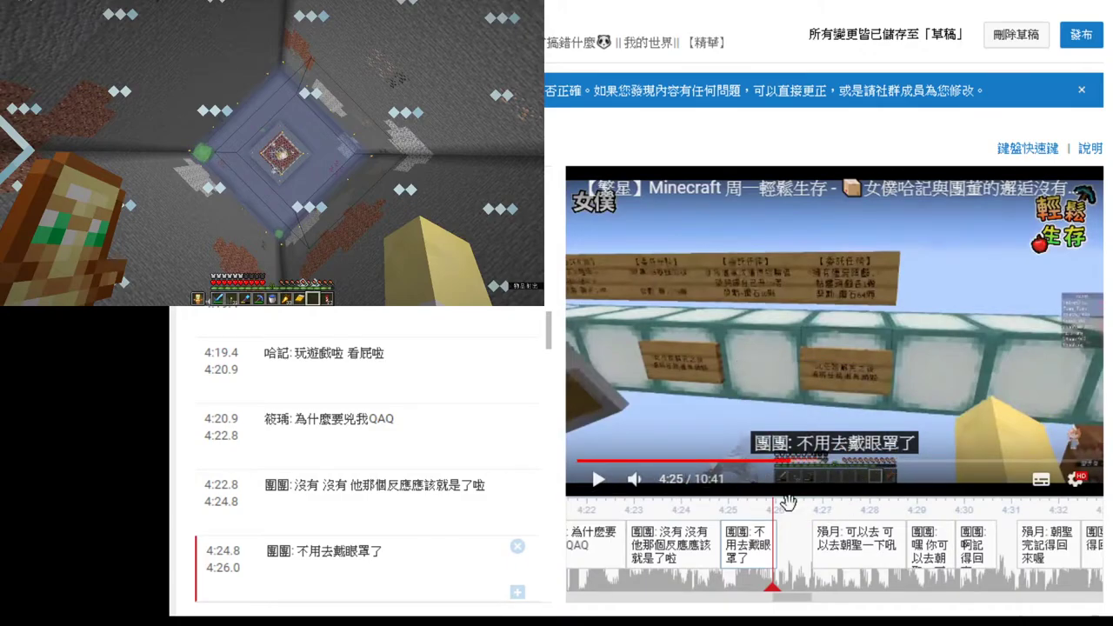
click(659, 503)
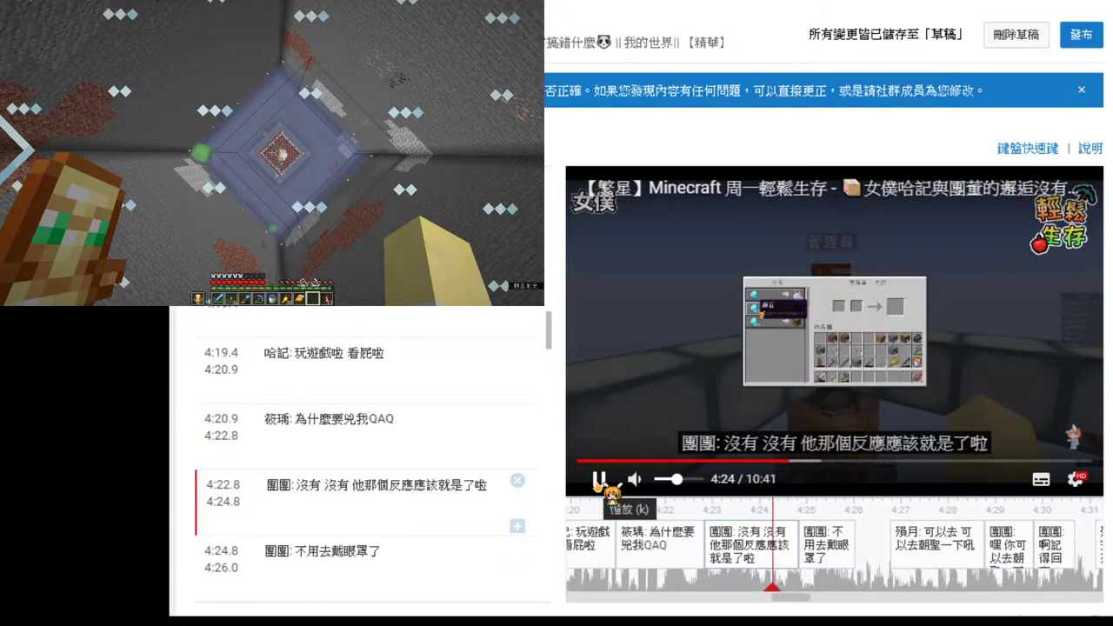
click(600, 480)
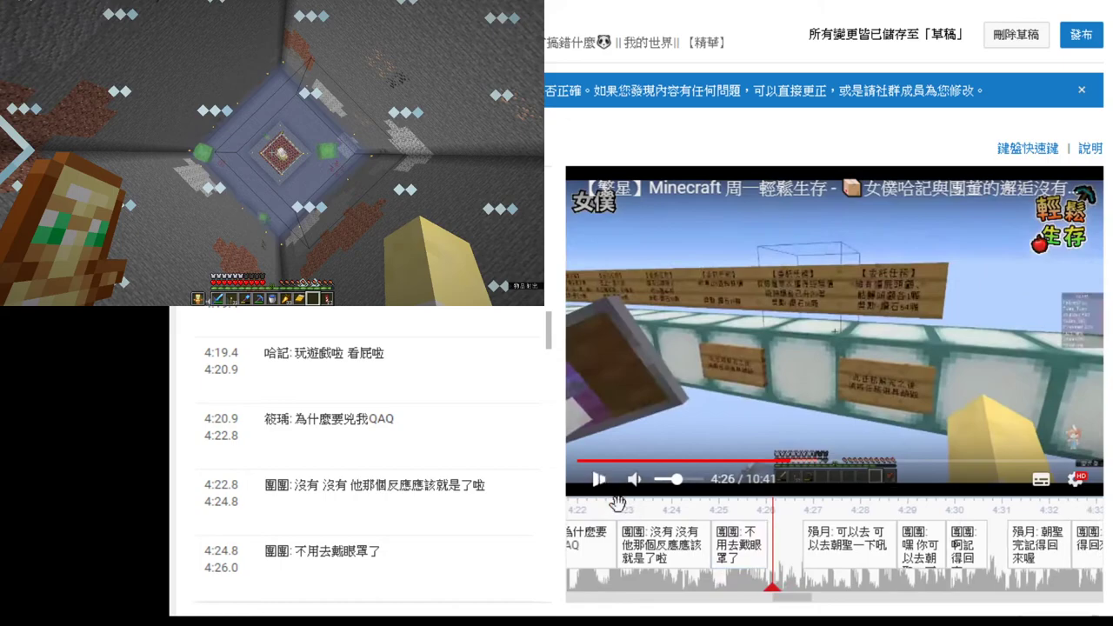
click(748, 512)
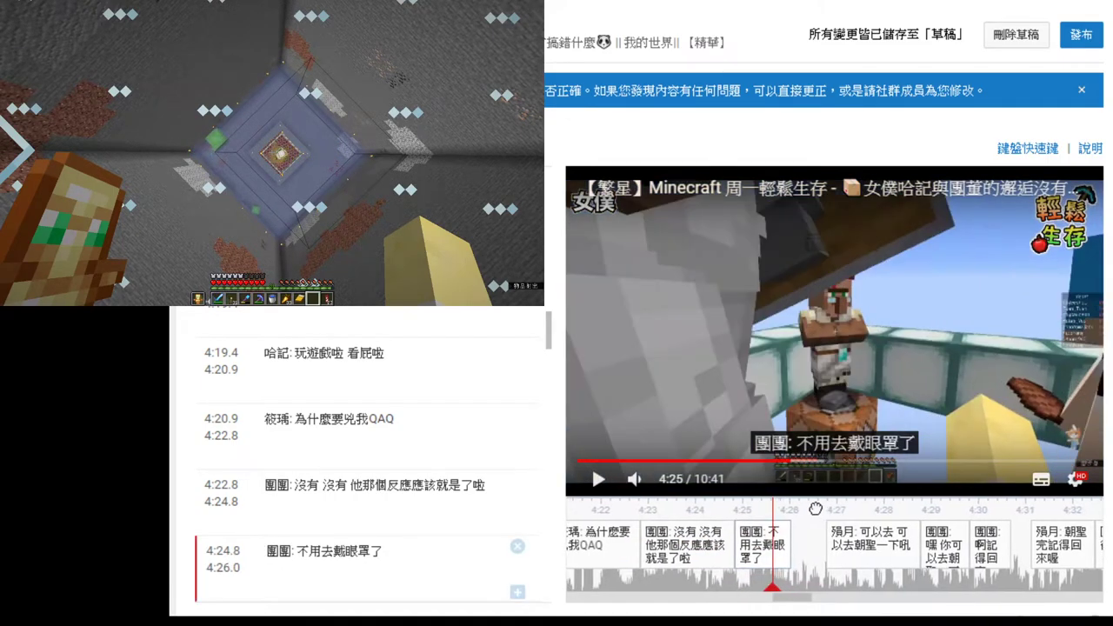
double_click(336, 566)
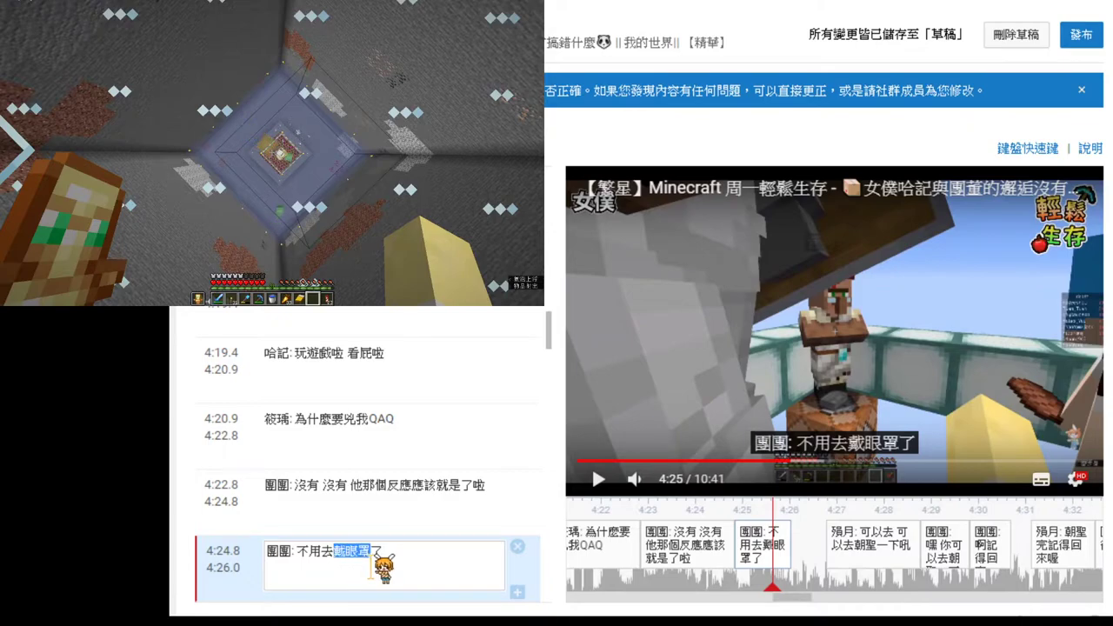
text(看也知道)
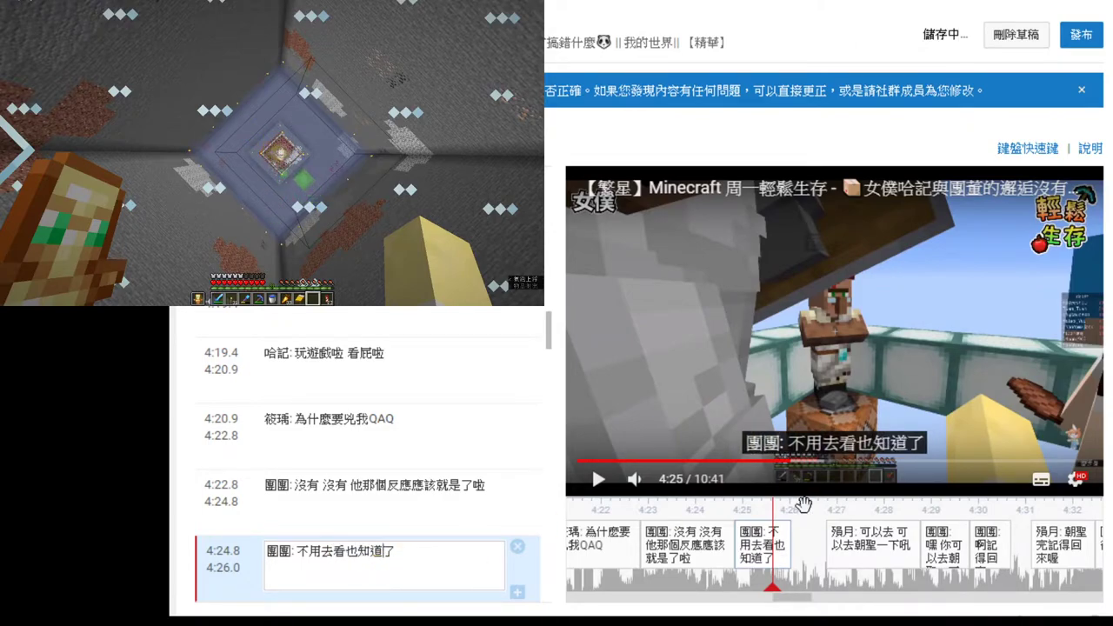
- Replay from about 4:23 and extend the caption starting at 4:24.8 to end at 4:26.2
click(709, 532)
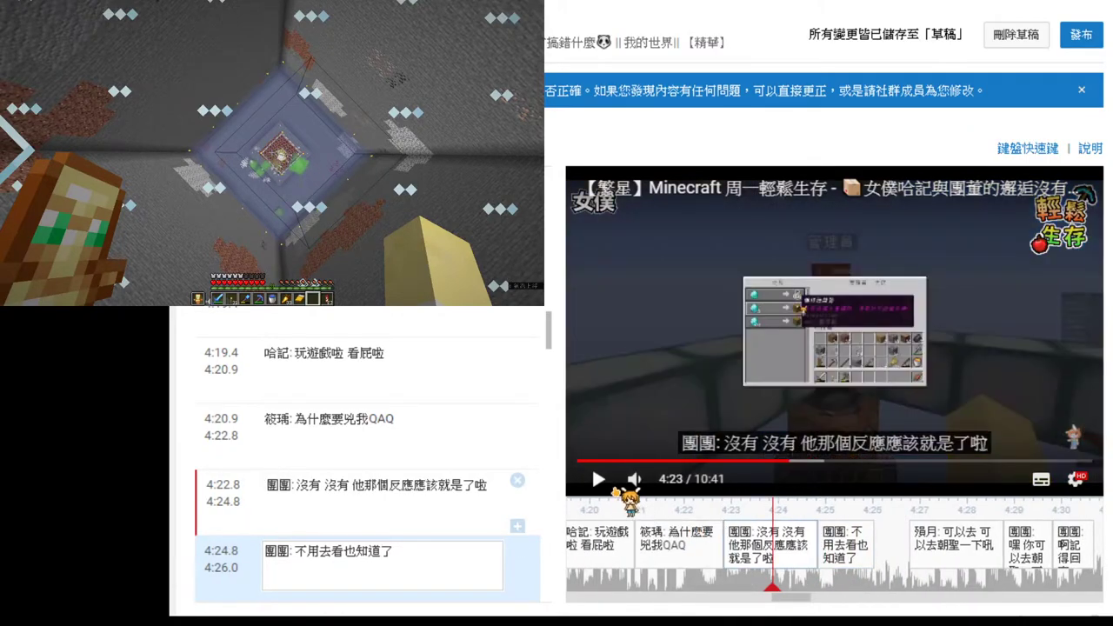
click(599, 480)
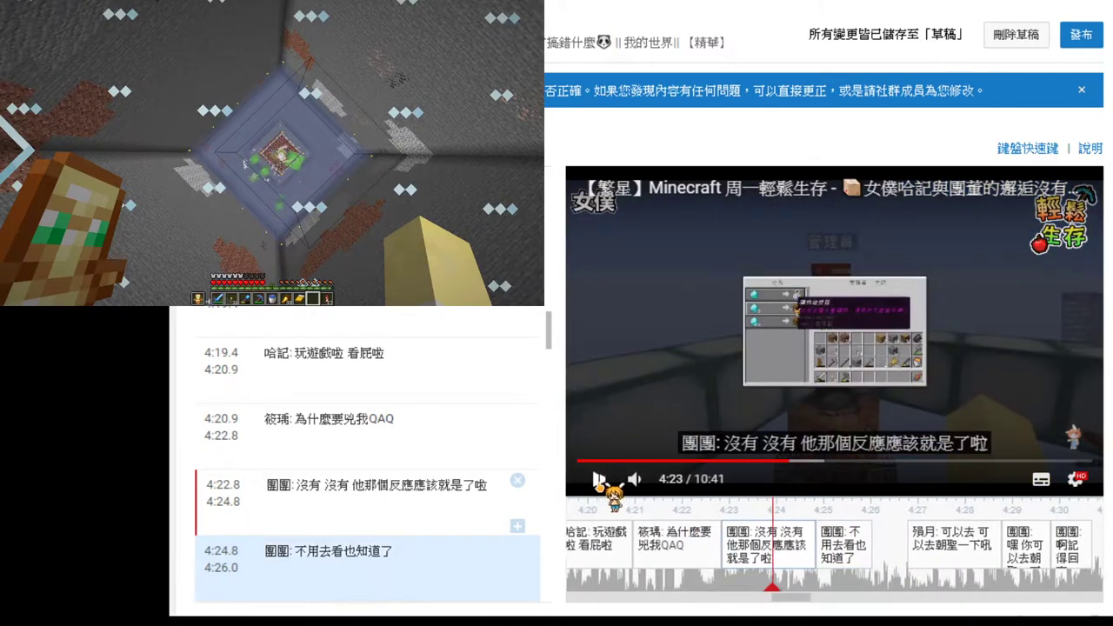
click(600, 480)
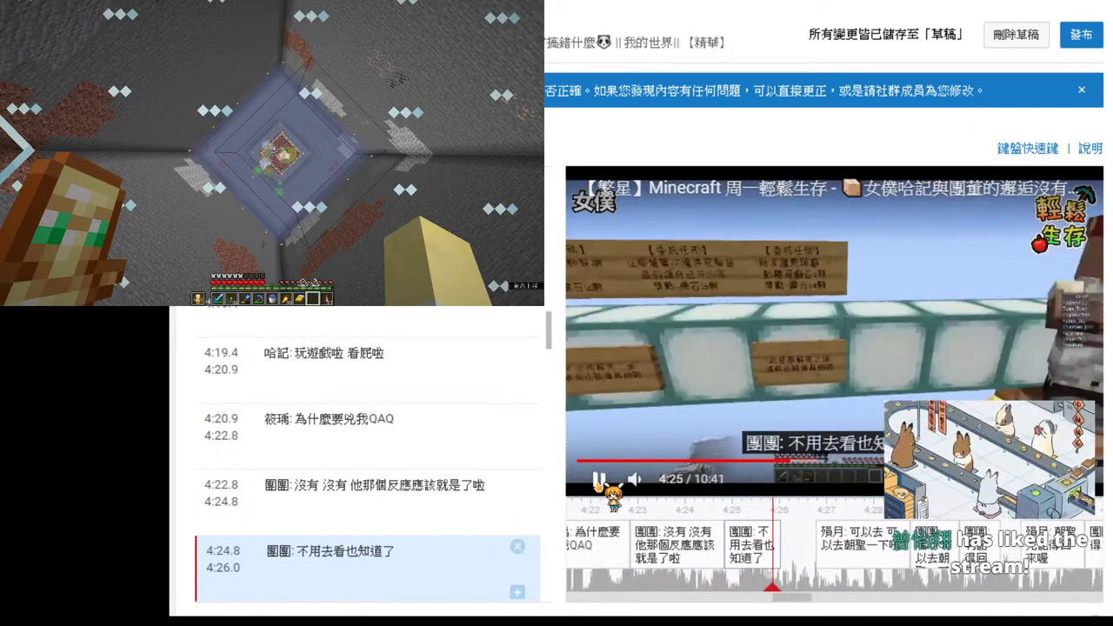
click(782, 550)
drag(791, 550, 800, 550)
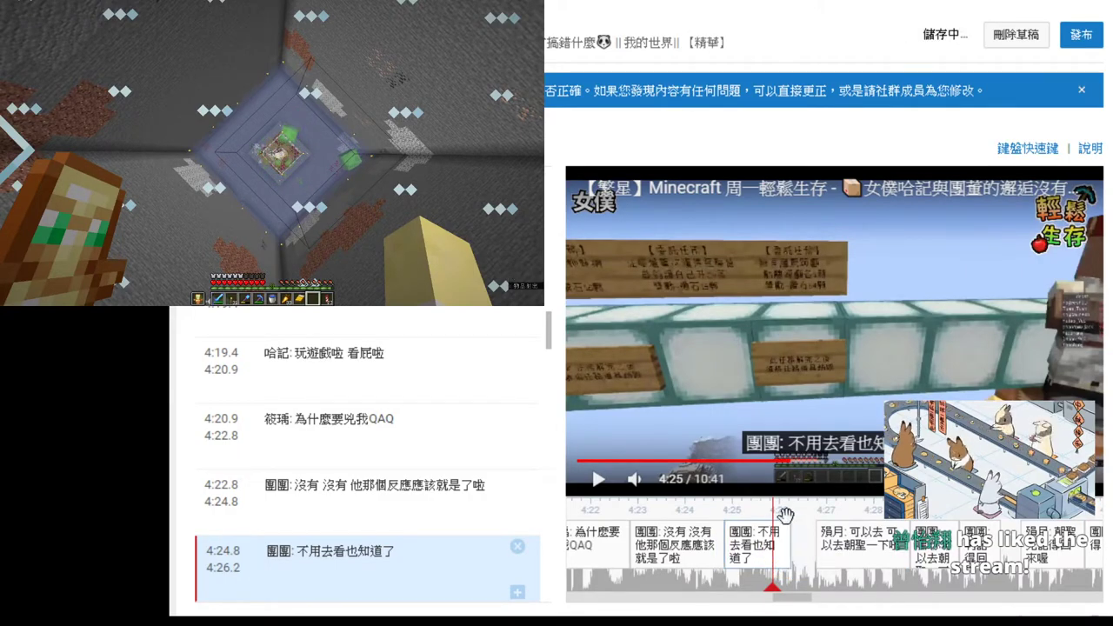
- Play on to 4:29 and select the caption starting at 4:26.7 for a timing adjustment
click(599, 480)
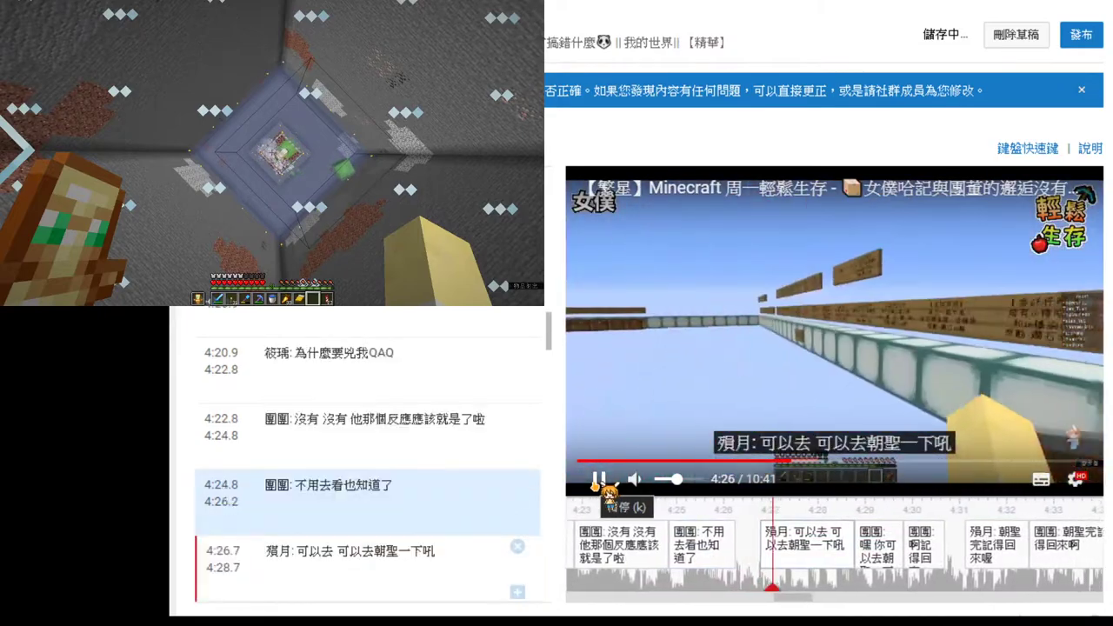
click(599, 480)
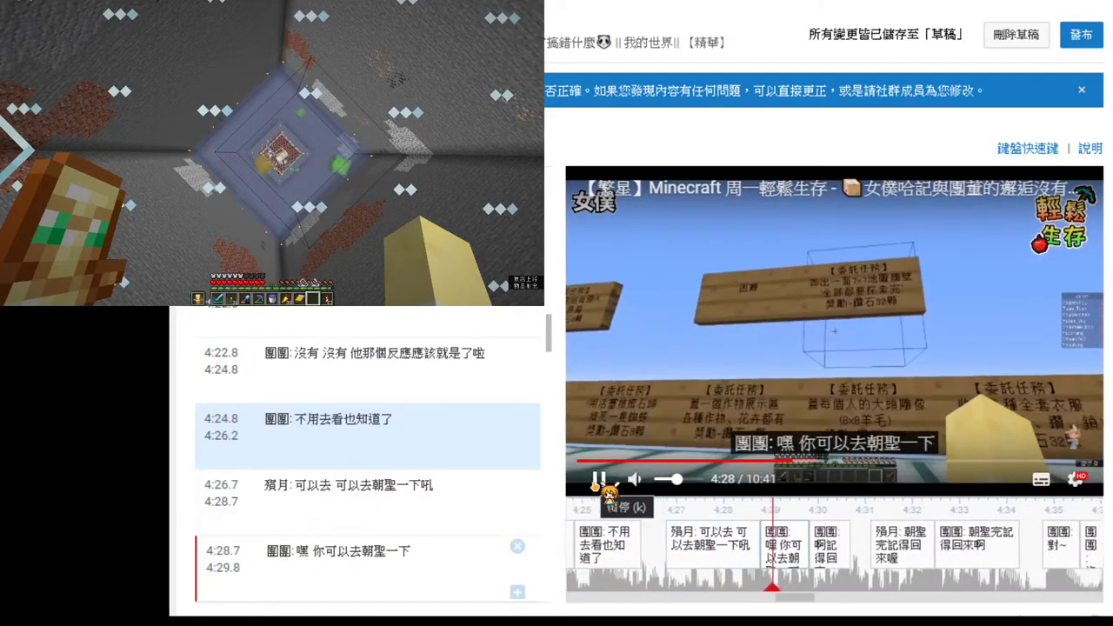
click(693, 534)
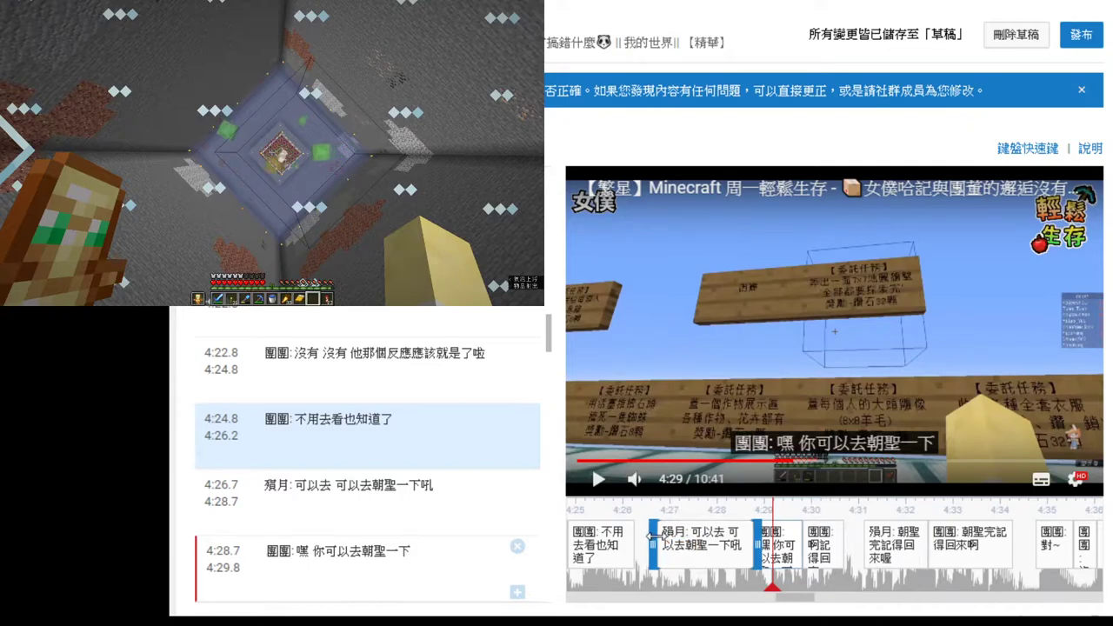
- Fine-tune the start edge of the caption 「可以去 可以去朝聖一下吼」 and play the captions that follow it
drag(661, 548, 651, 549)
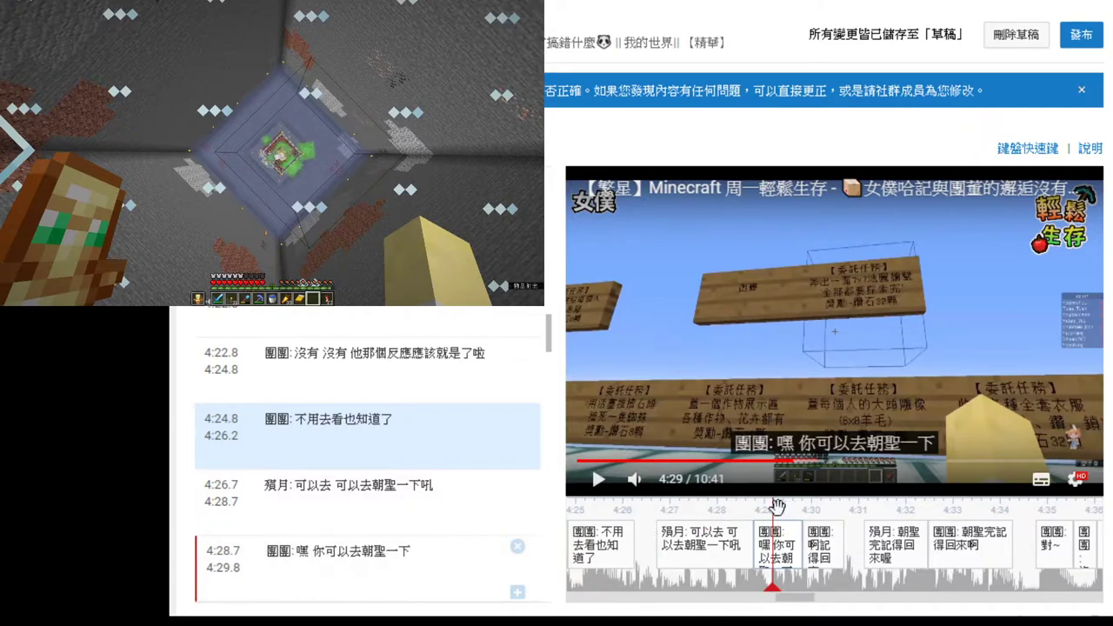
drag(809, 513, 833, 513)
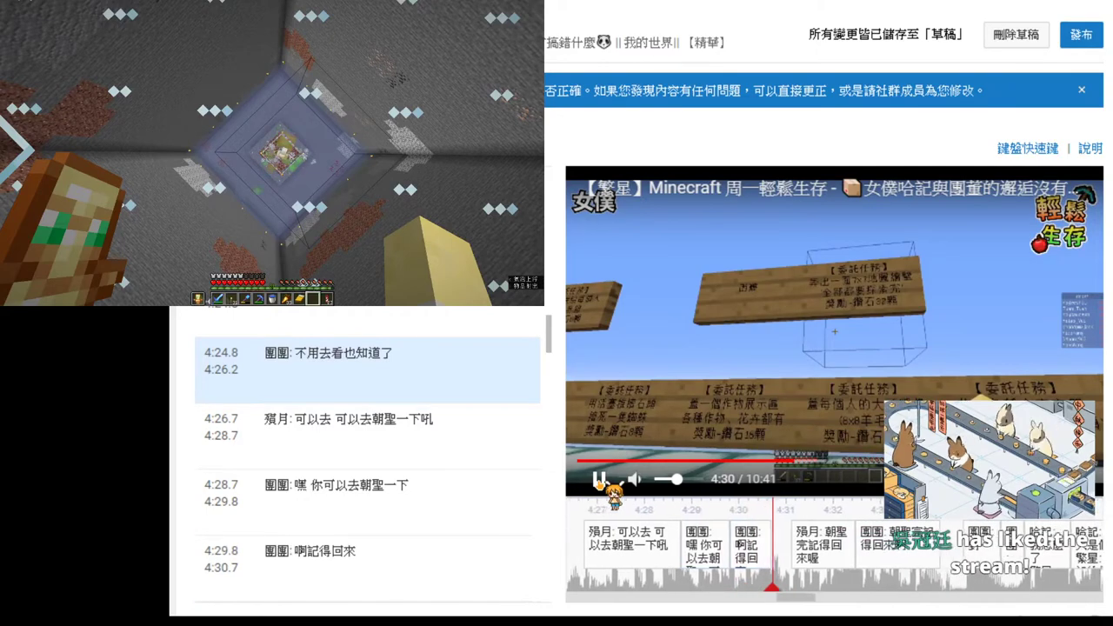
click(599, 479)
- Extend the caption 「啊記得回來」 to end at 4:31.0 and append 「阿哈哈哈」 to its text
click(726, 543)
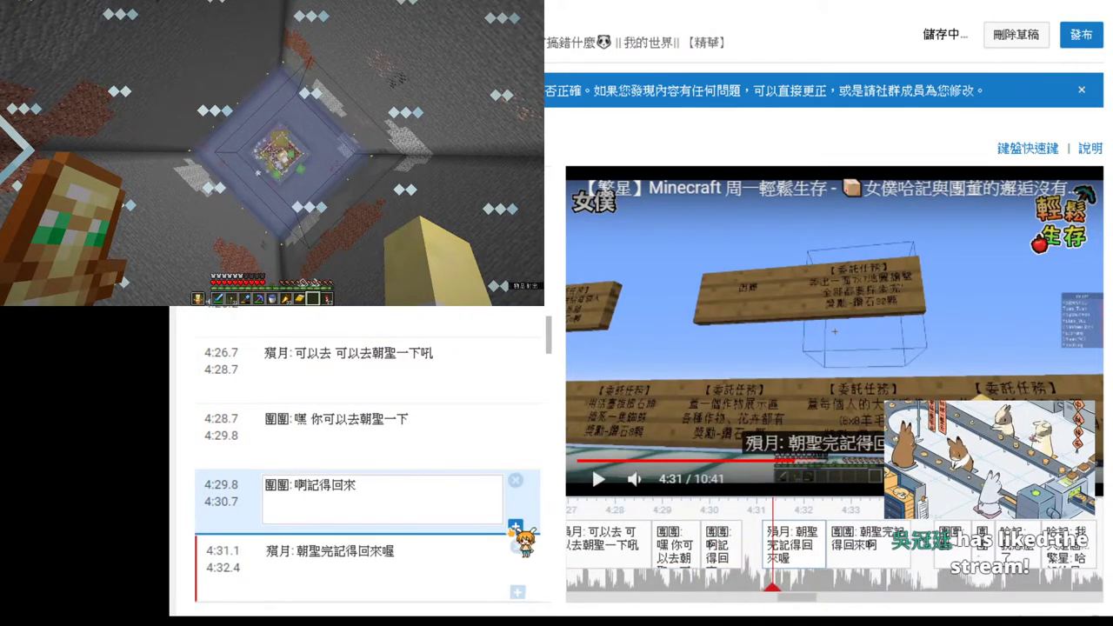
click(515, 528)
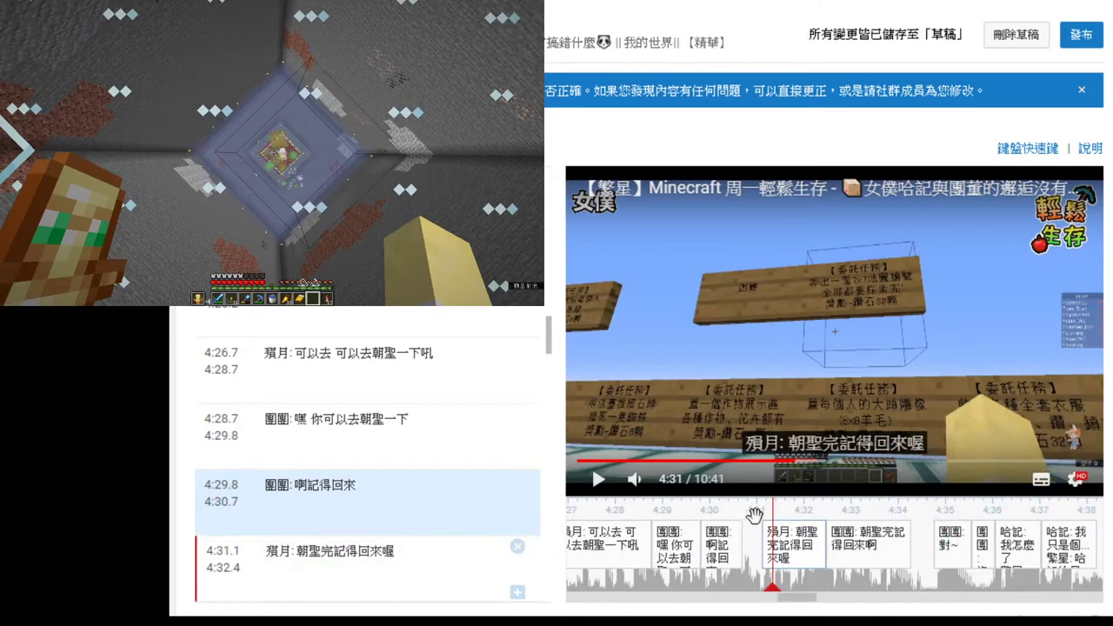
drag(757, 506, 803, 509)
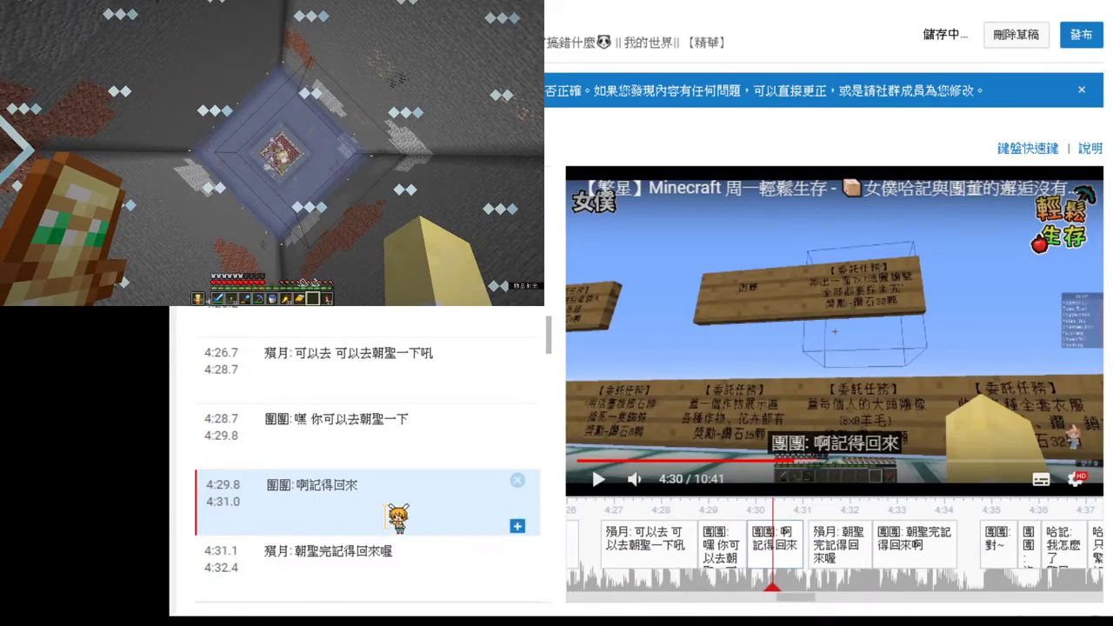
click(383, 500)
text(阿哈哈哈)
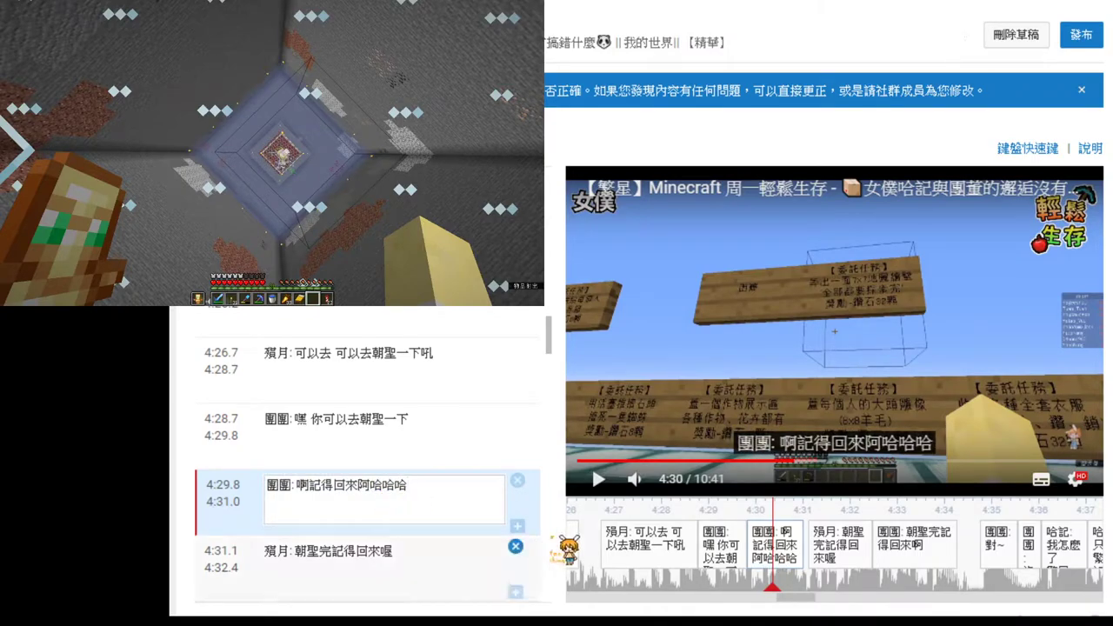
- Extend the caption starting at 4:37.0 to end at 4:38.6 and replay the captions up to about 4:42
click(599, 480)
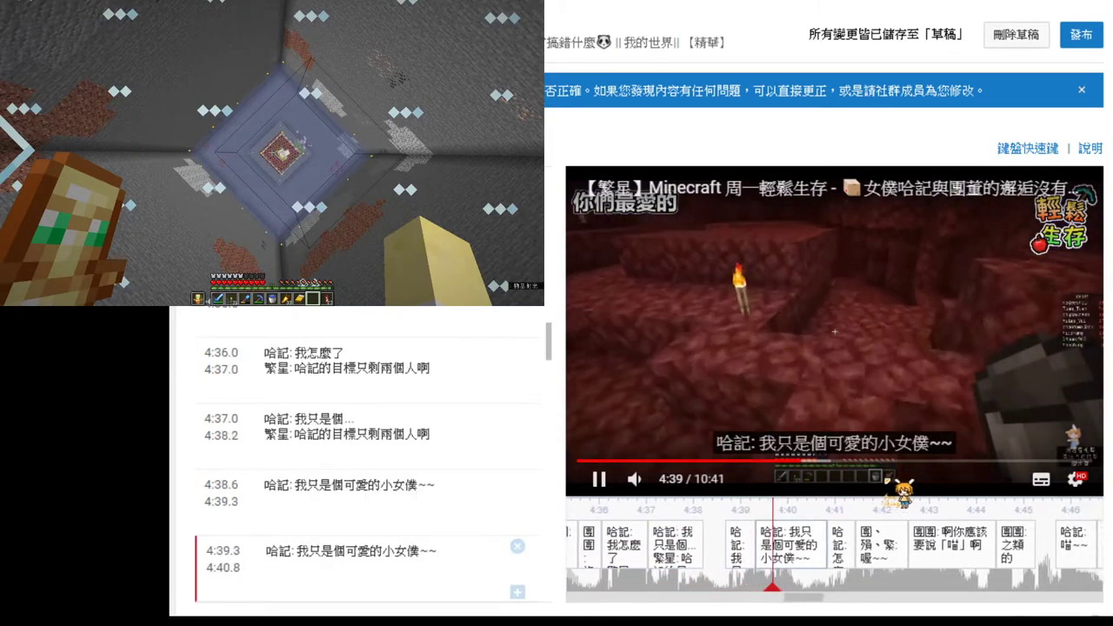
drag(672, 513, 790, 513)
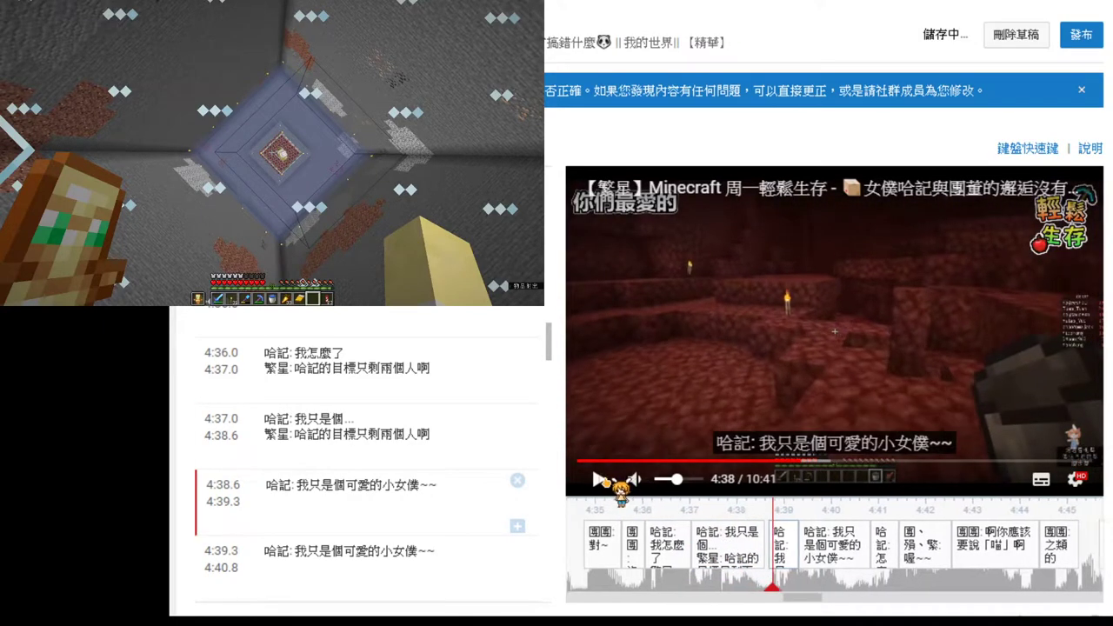
click(600, 479)
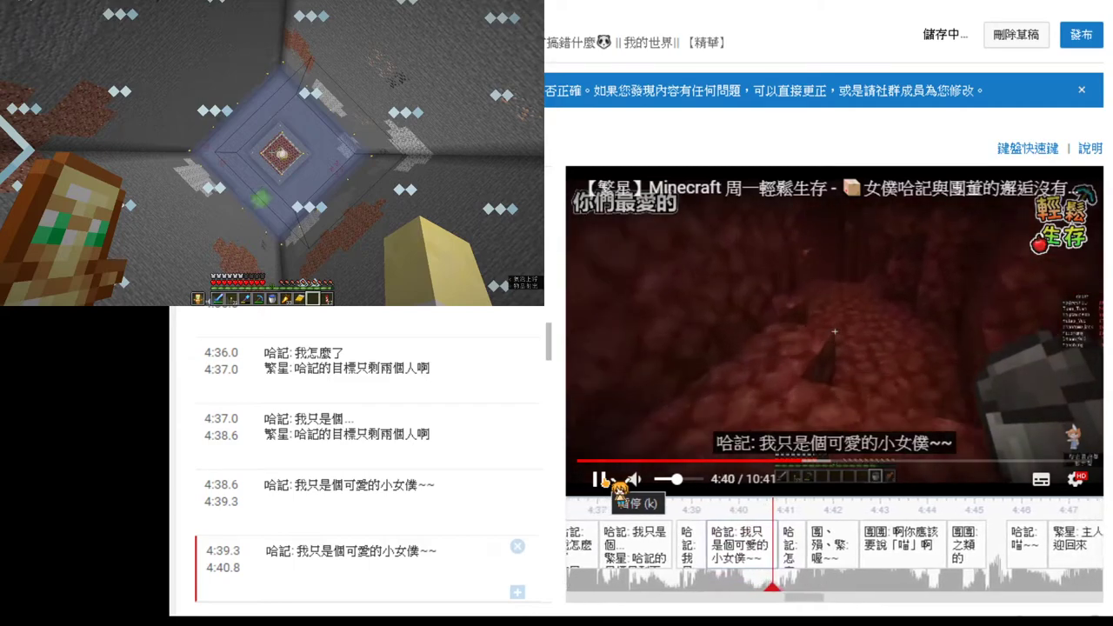
click(599, 479)
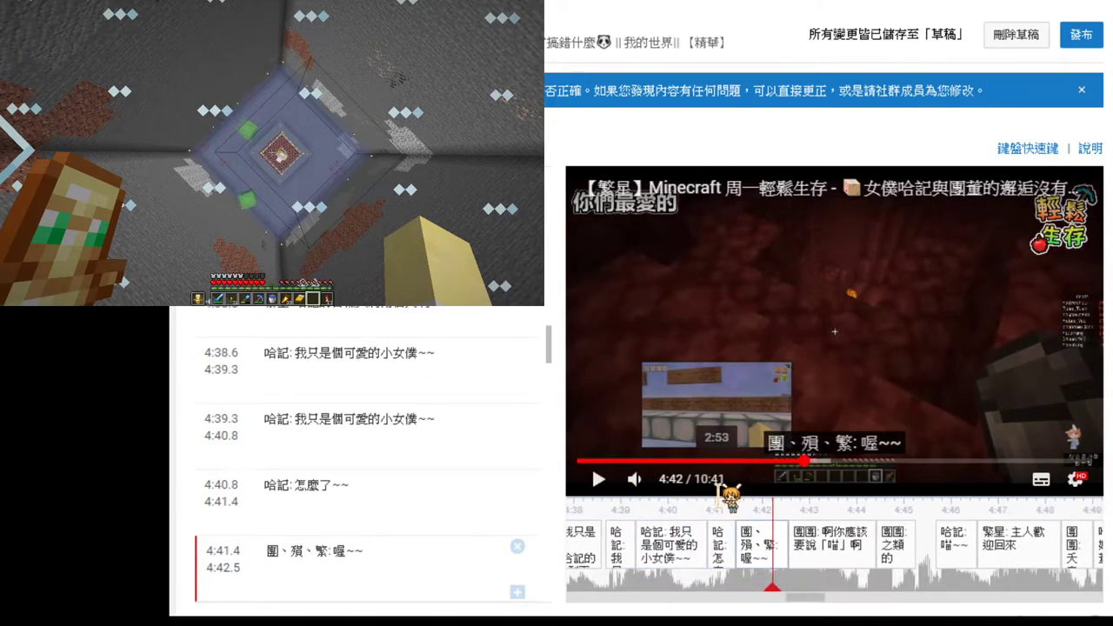
- In the caption starting at 4:41.4, expand 「繁」 to 「繁星」 and put 「繁星: 喔~~」 on its own line
click(337, 561)
drag(331, 552, 363, 551)
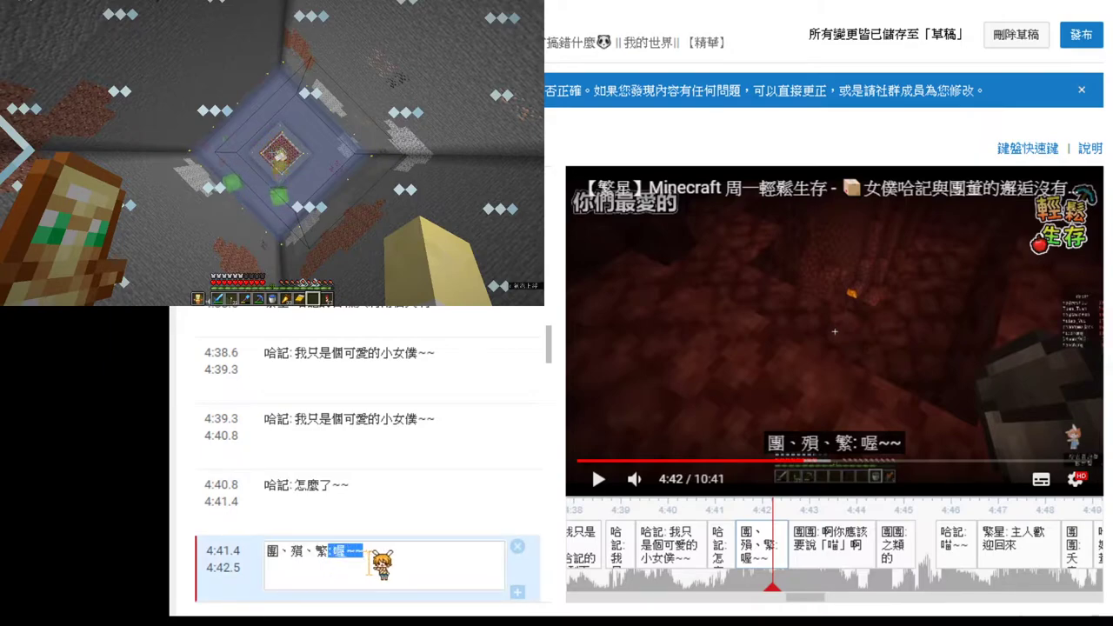
text(喔)
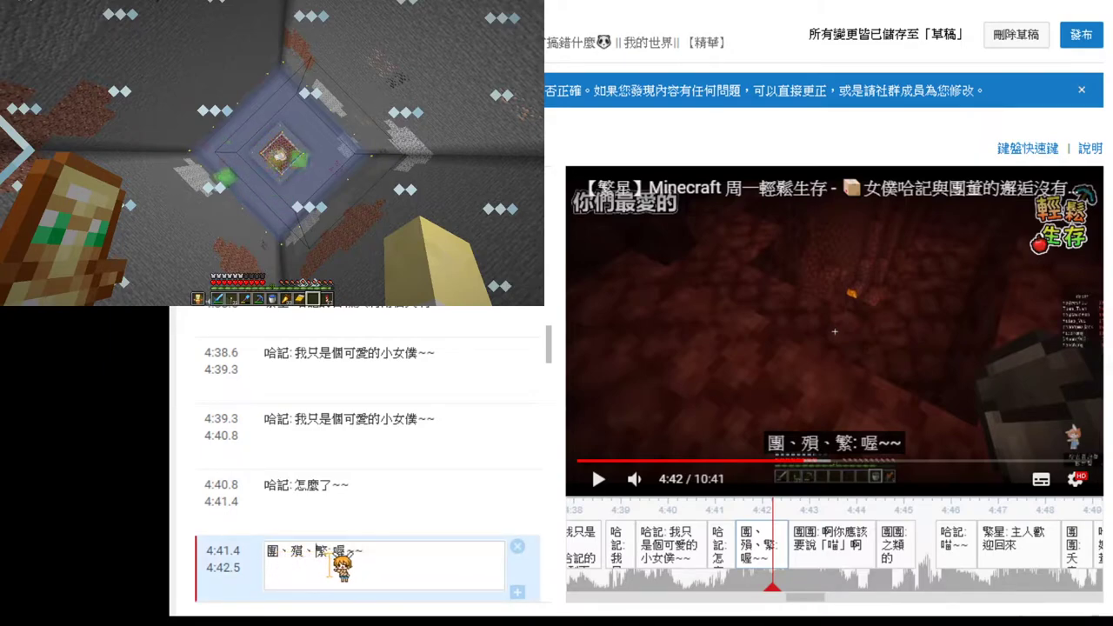
text(星)
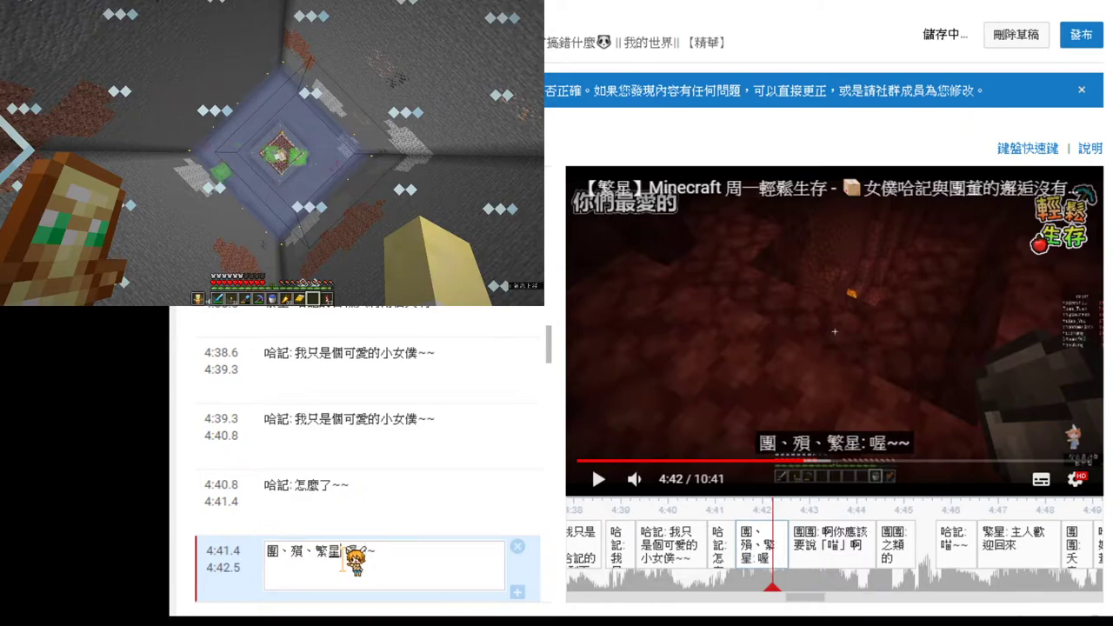
key(Left)
key(Left)
key(Return)
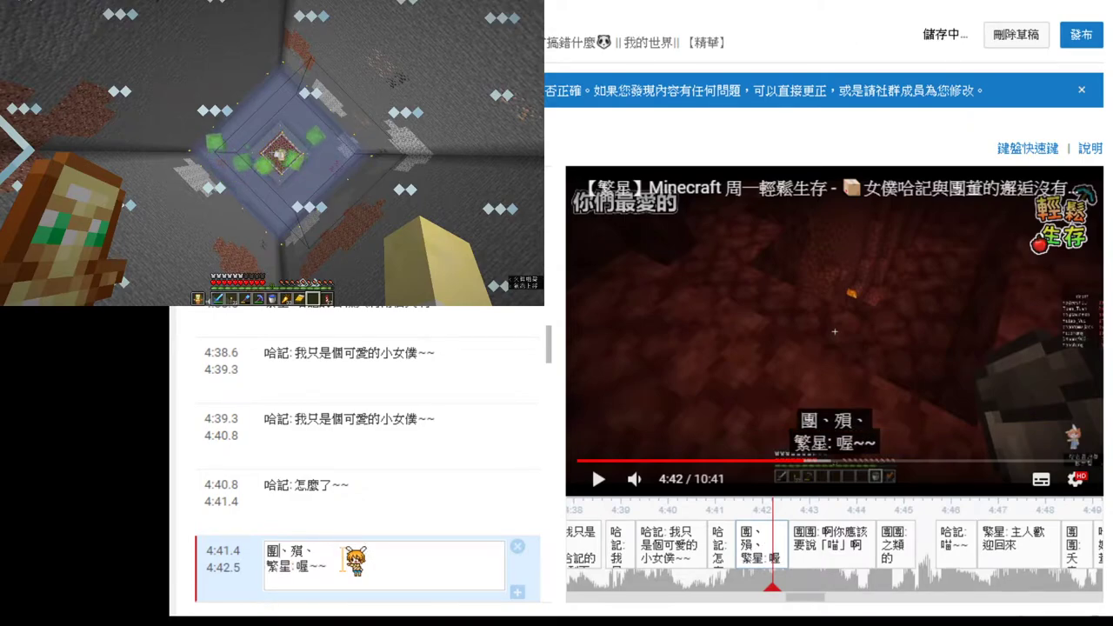
- Give the other two speakers in the 4:41.4 caption separate lines reading 「團團: 喔~~」 and 「殞月: 喔~~」
key(Left)
key(BackSpace)
text(月)
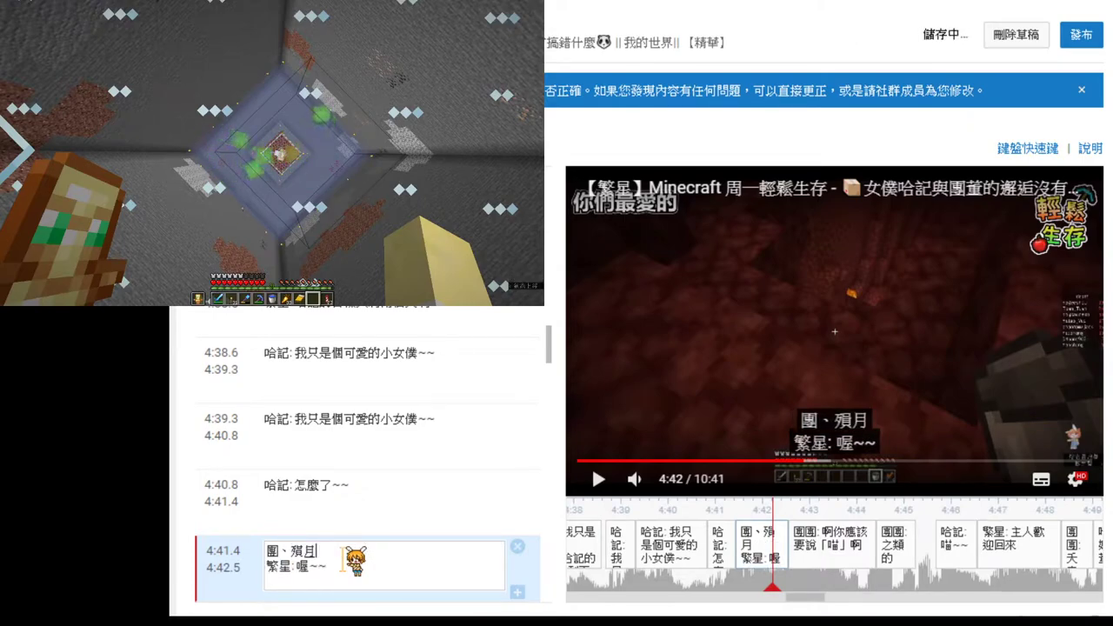
text(: 喔~~)
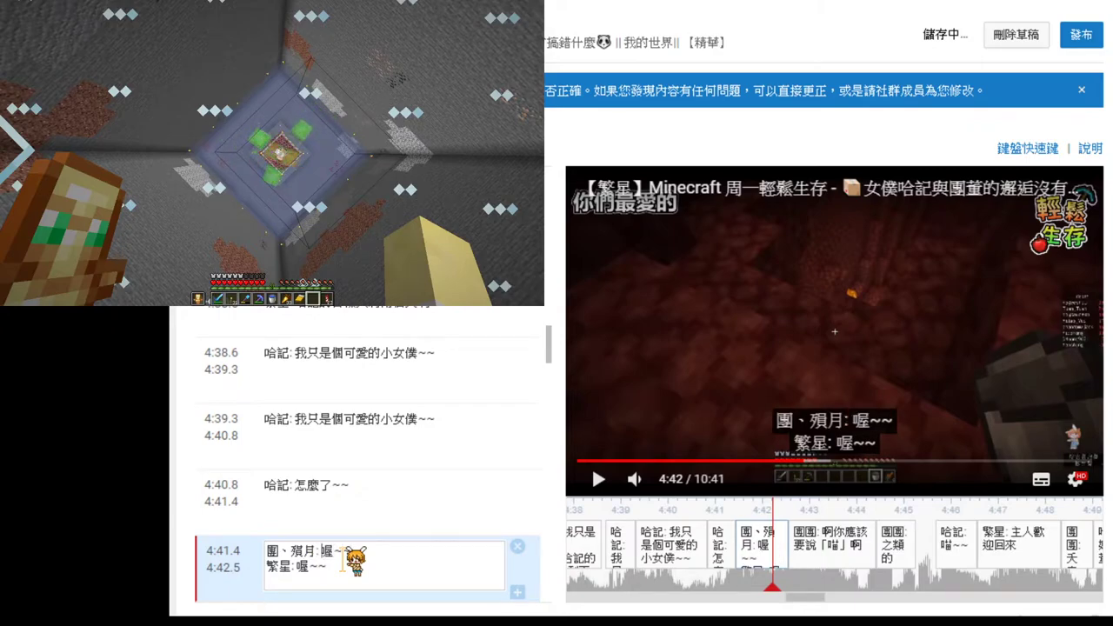
key(Return)
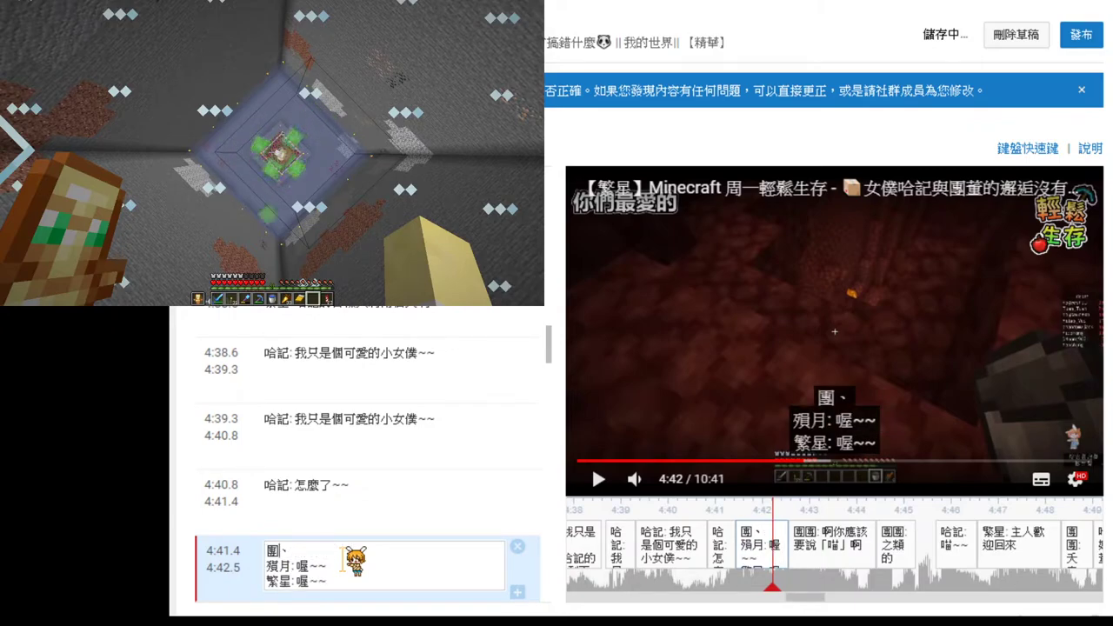
key(BackSpace)
text(團)
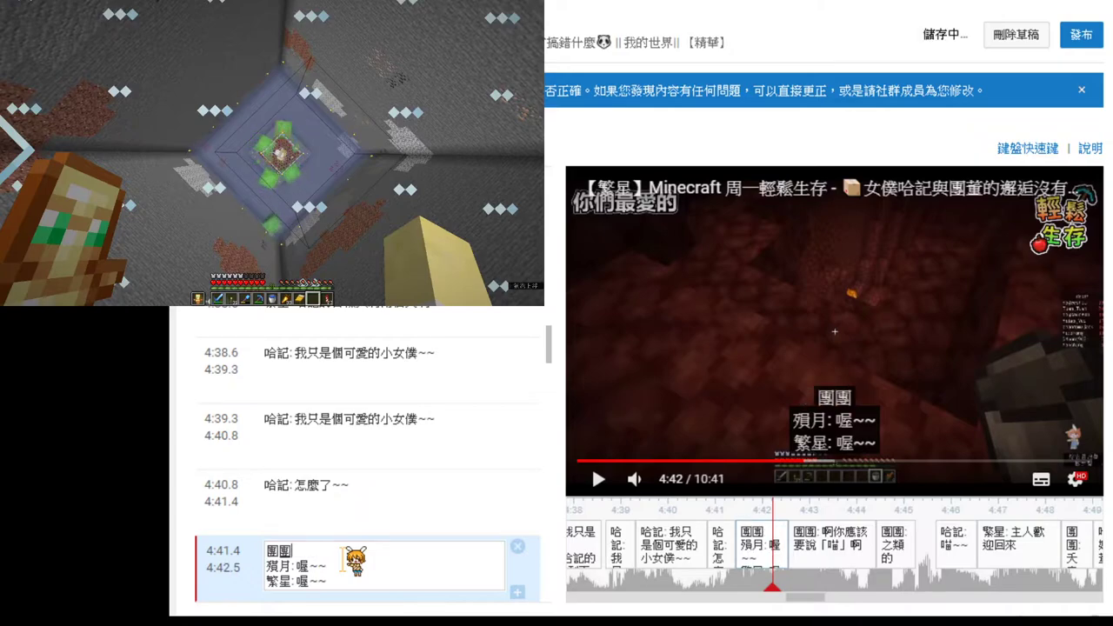
text(: 喔~~)
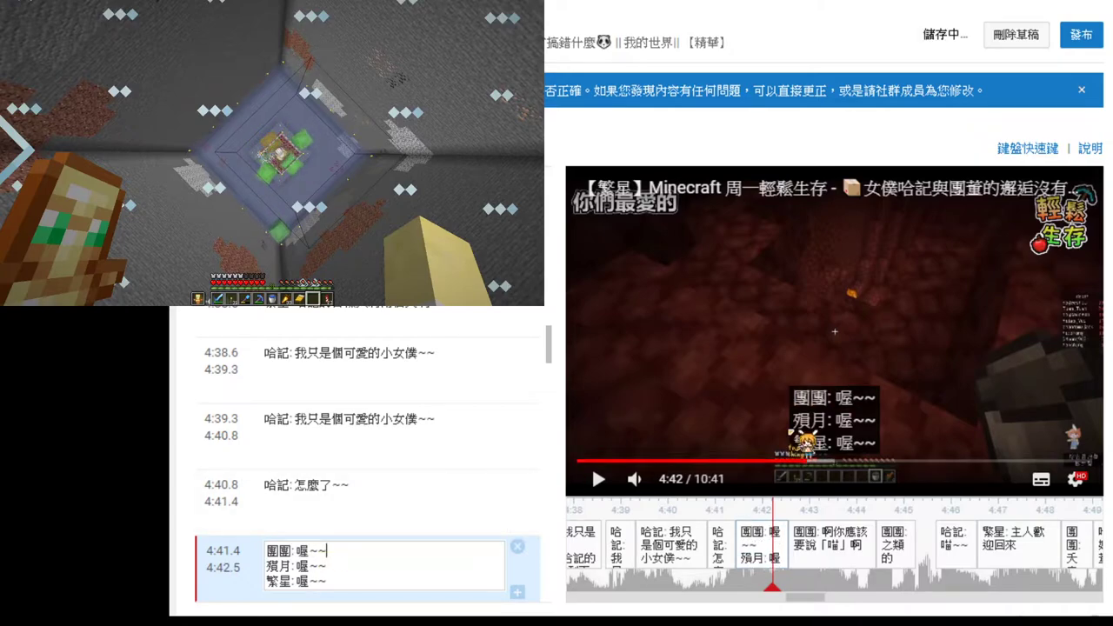
- Replay from about 4:41.5 and extend the caption 「之類的」 to end at 4:45.5
drag(899, 510, 939, 510)
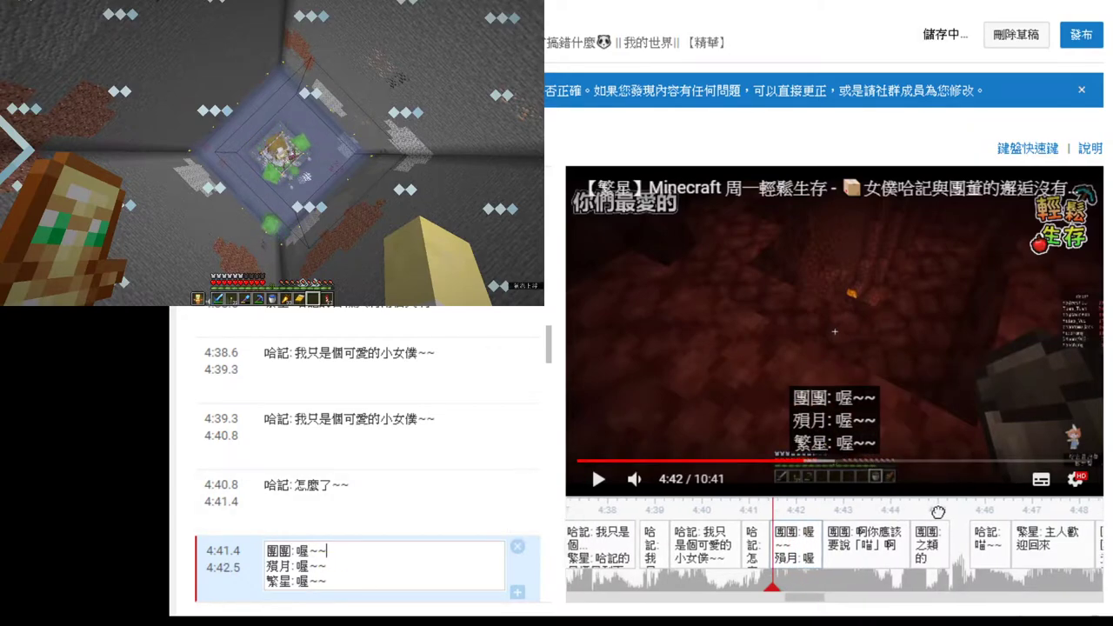
click(600, 479)
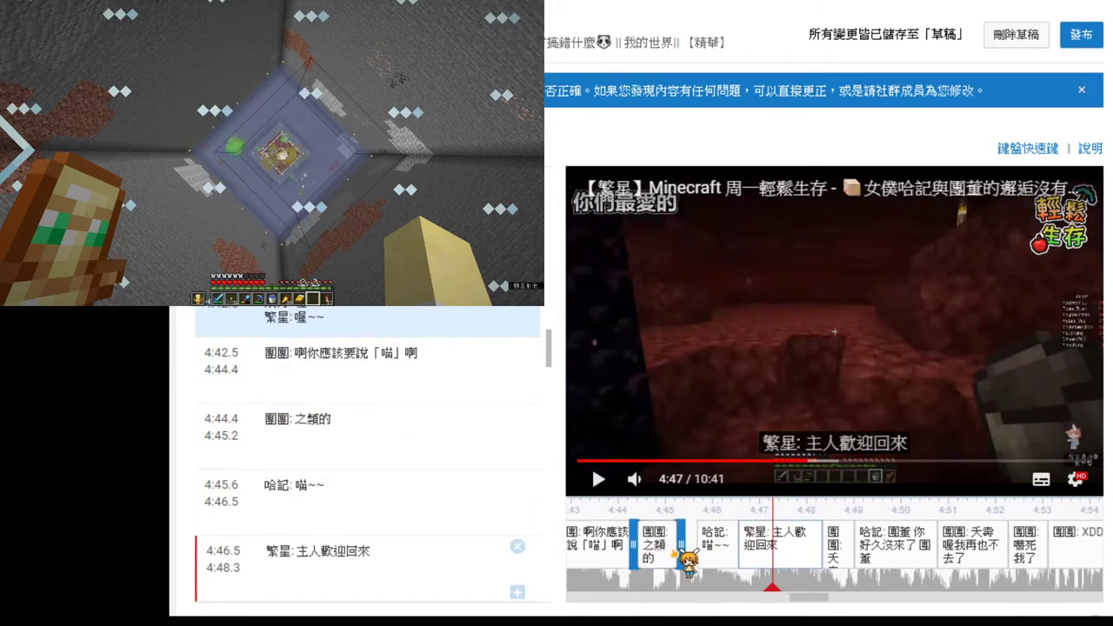
drag(693, 547, 693, 548)
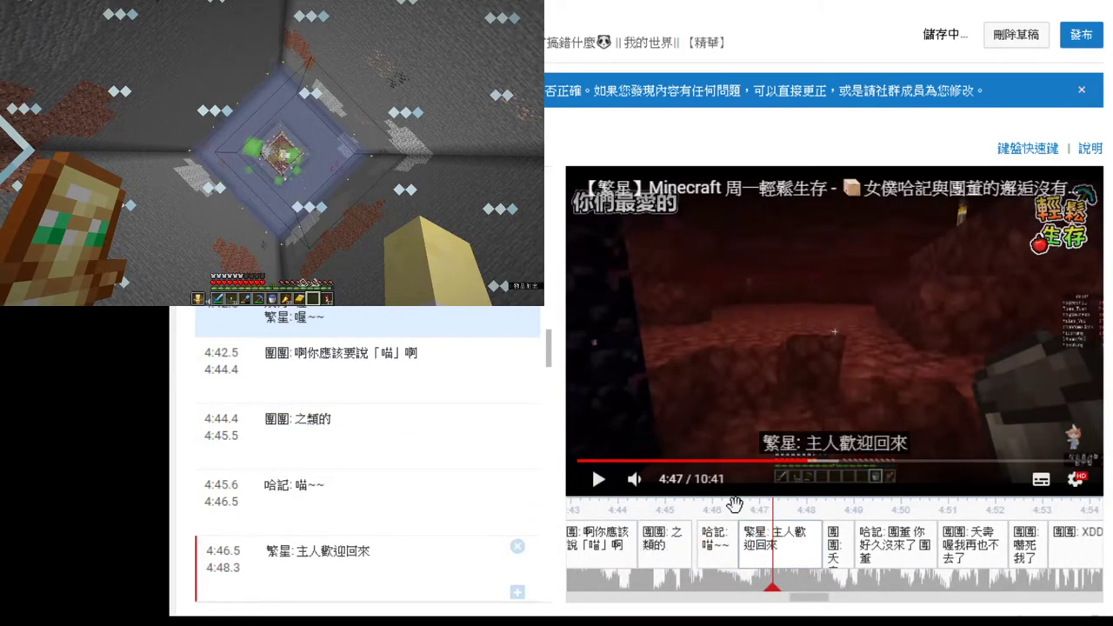
- Move the boundary between the captions 「啊你應該要說「喵」啊」 and 「之類的」 to 4:44.2
click(598, 478)
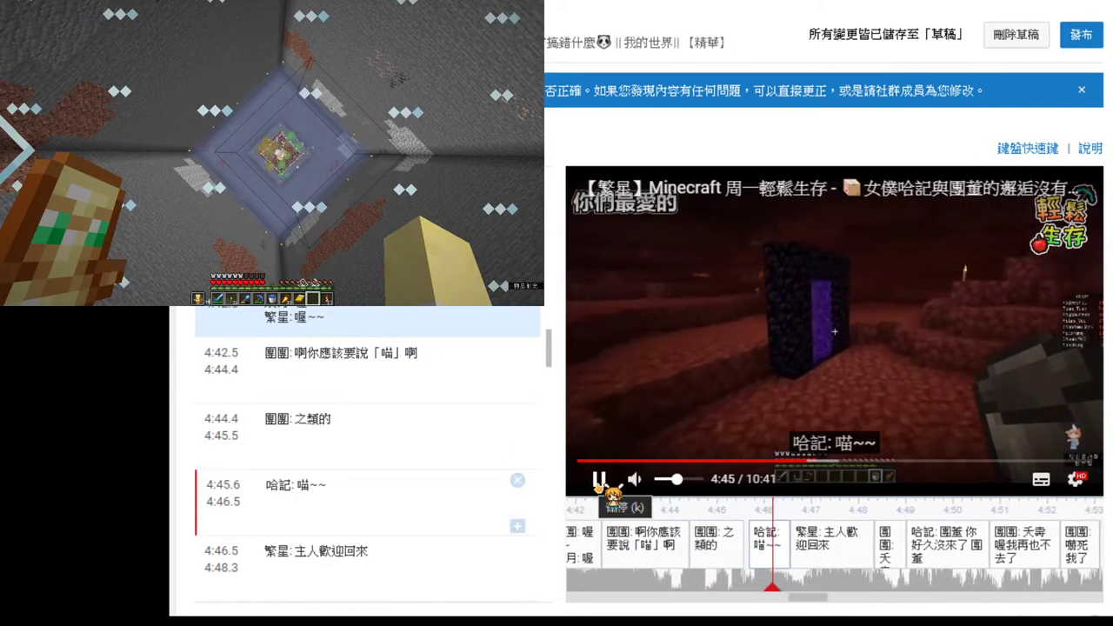
click(598, 478)
drag(671, 543, 661, 543)
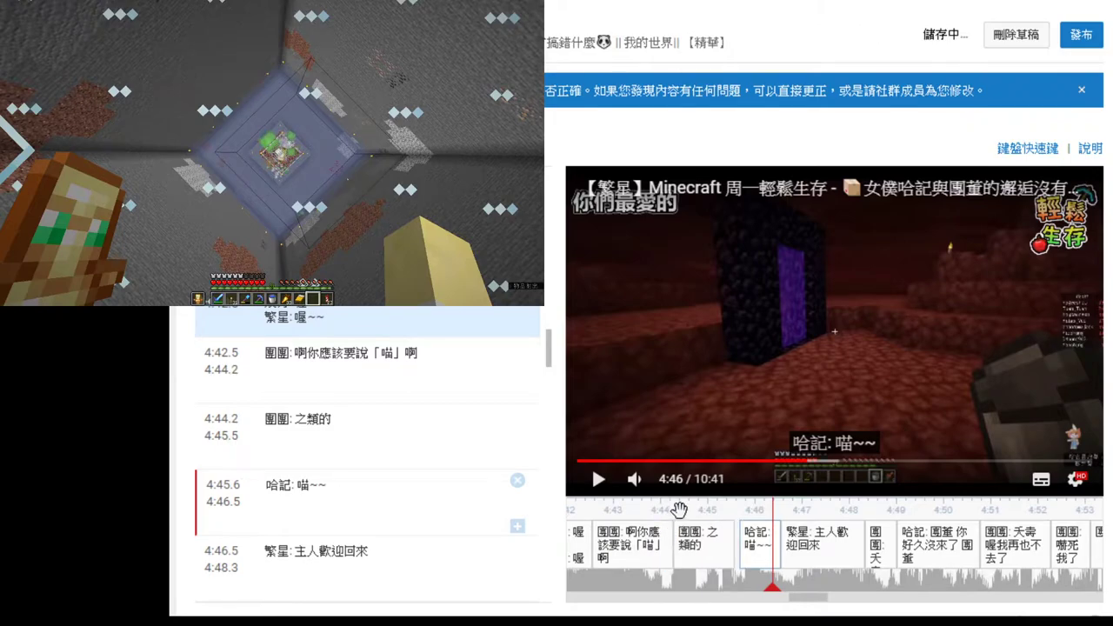
- Replay the passage, then start the caption 「之類的」 at 4:44.7 and end the caption before it at 4:44.7
click(706, 501)
click(600, 481)
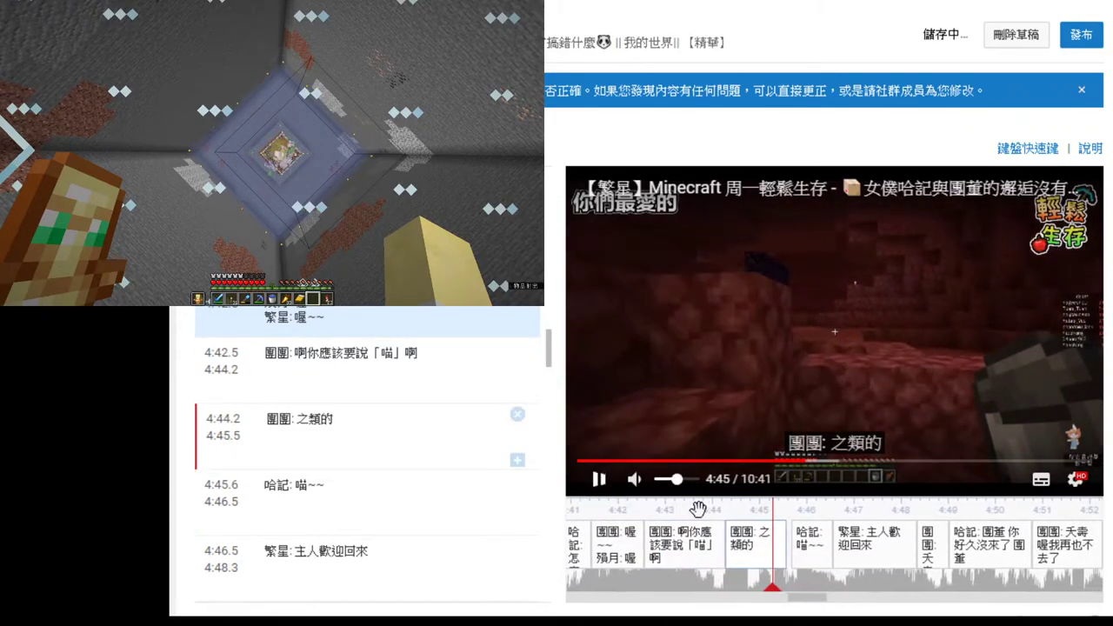
click(598, 478)
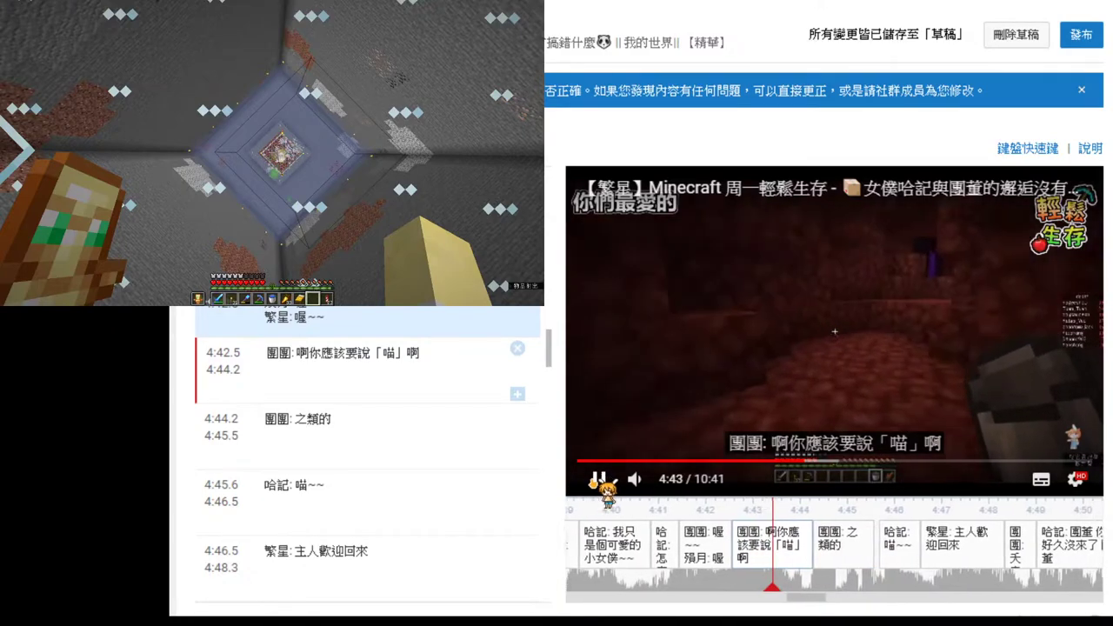
click(599, 478)
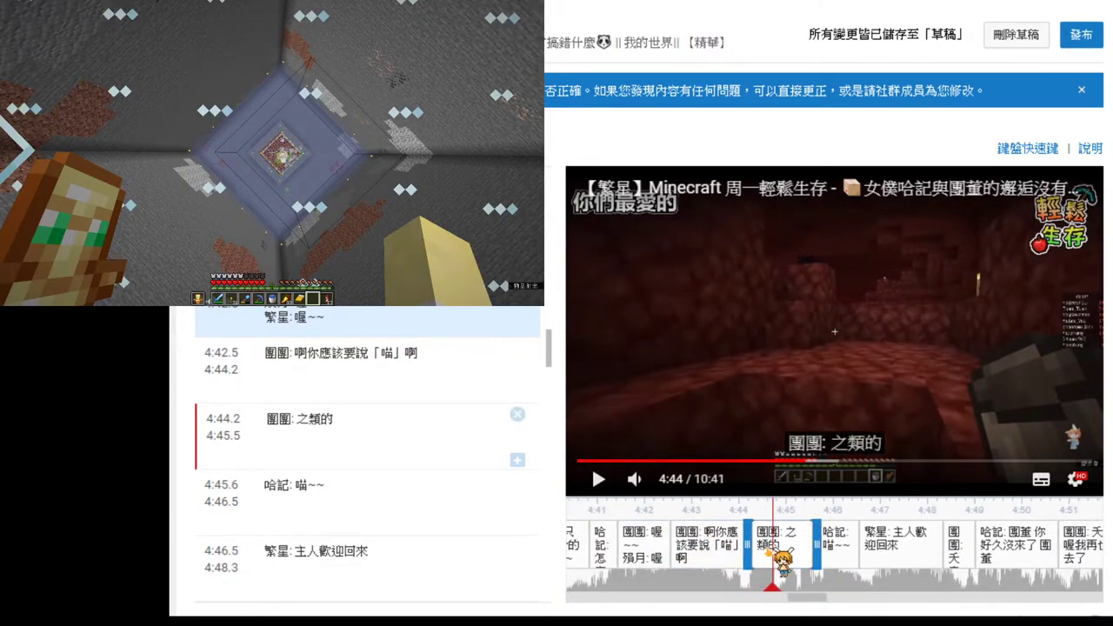
drag(769, 542, 779, 543)
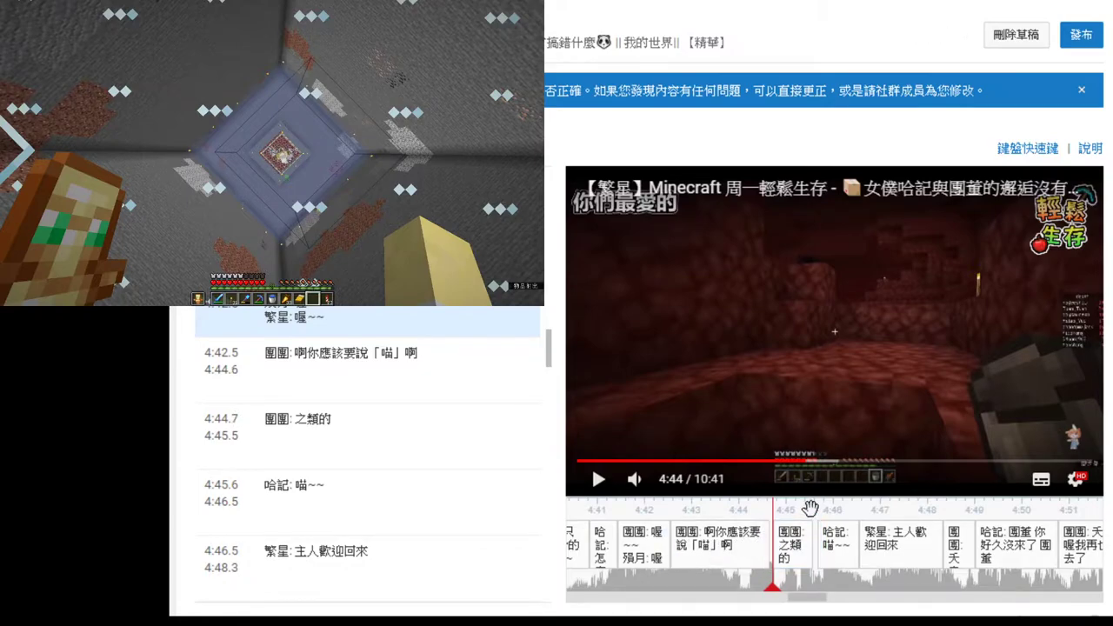
drag(769, 539, 773, 539)
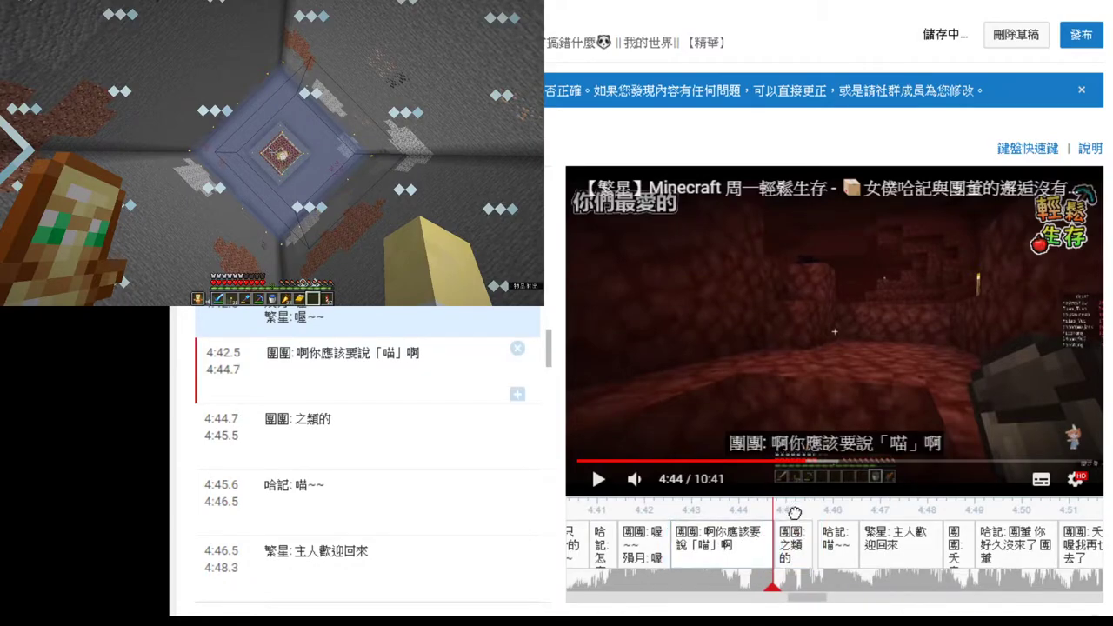
- Play on to about 5:46, then end the caption 「怎麼又有（台語）夜魅~」 at 5:44.3 and 「哪裡」 at 5:45.4
click(600, 479)
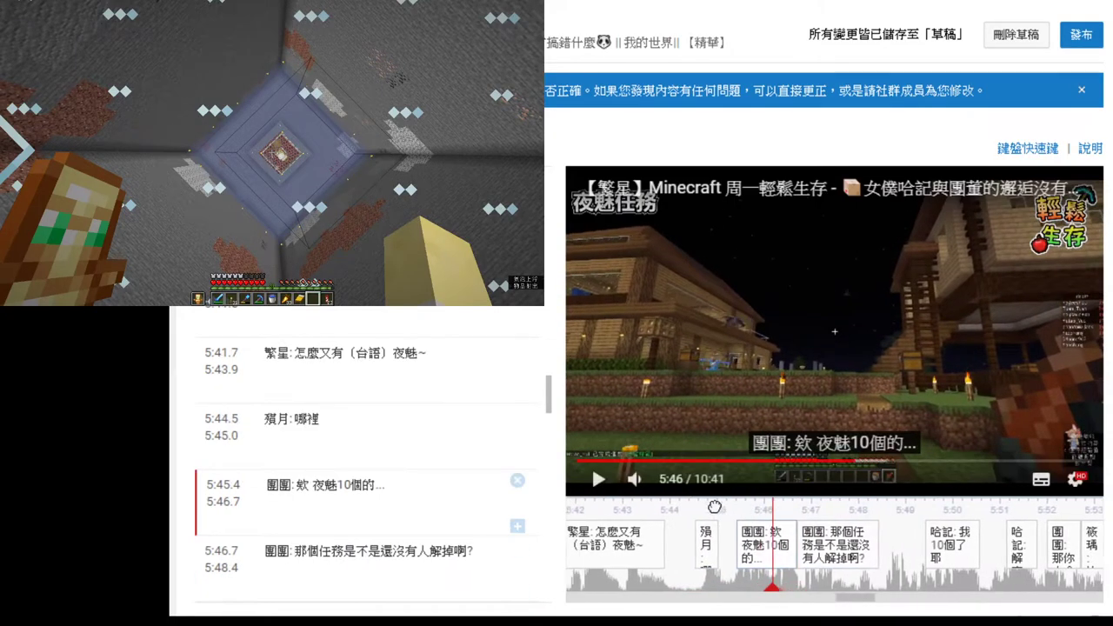
key(shift+Left)
key(shift+Left)
key(shift+Left)
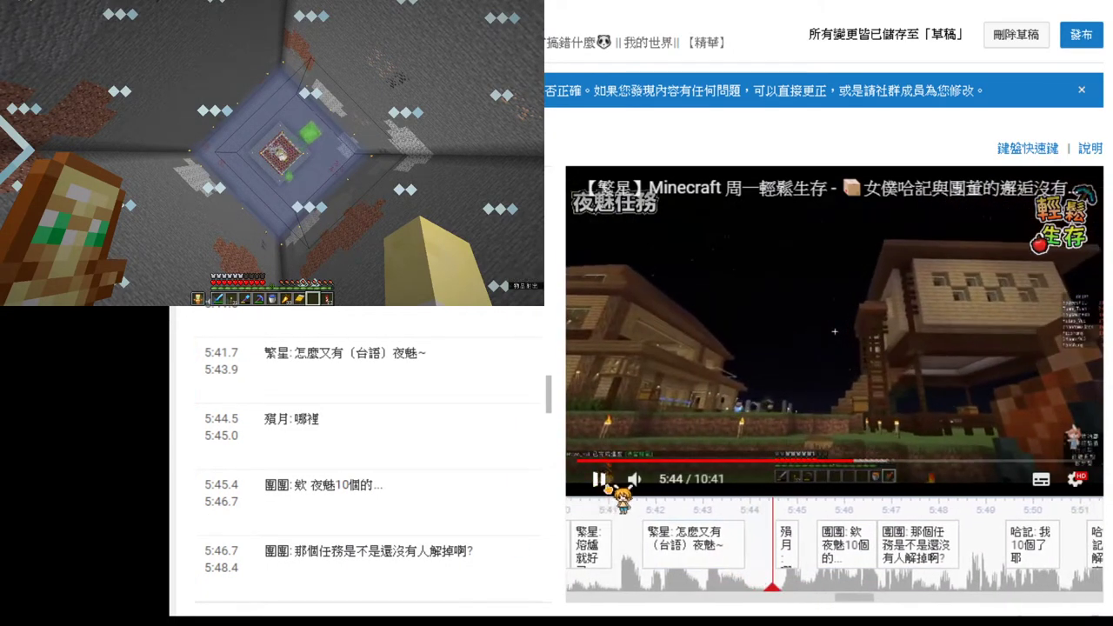
drag(764, 541, 766, 541)
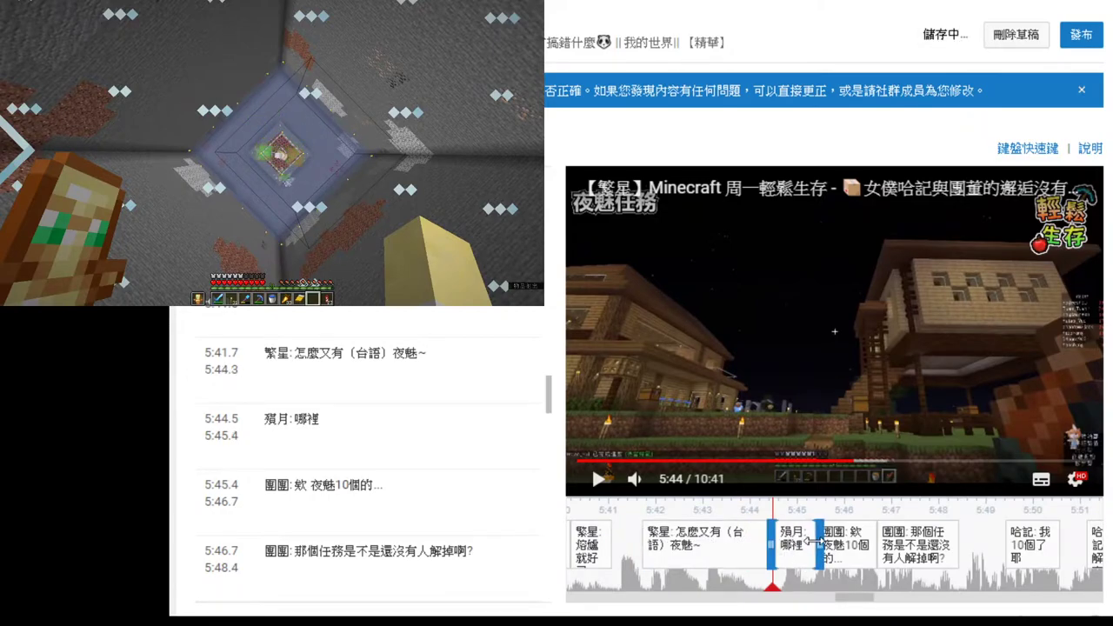
- Replay the retimed captions up to about 5:47 and return to the caption 「哪裡」
click(598, 478)
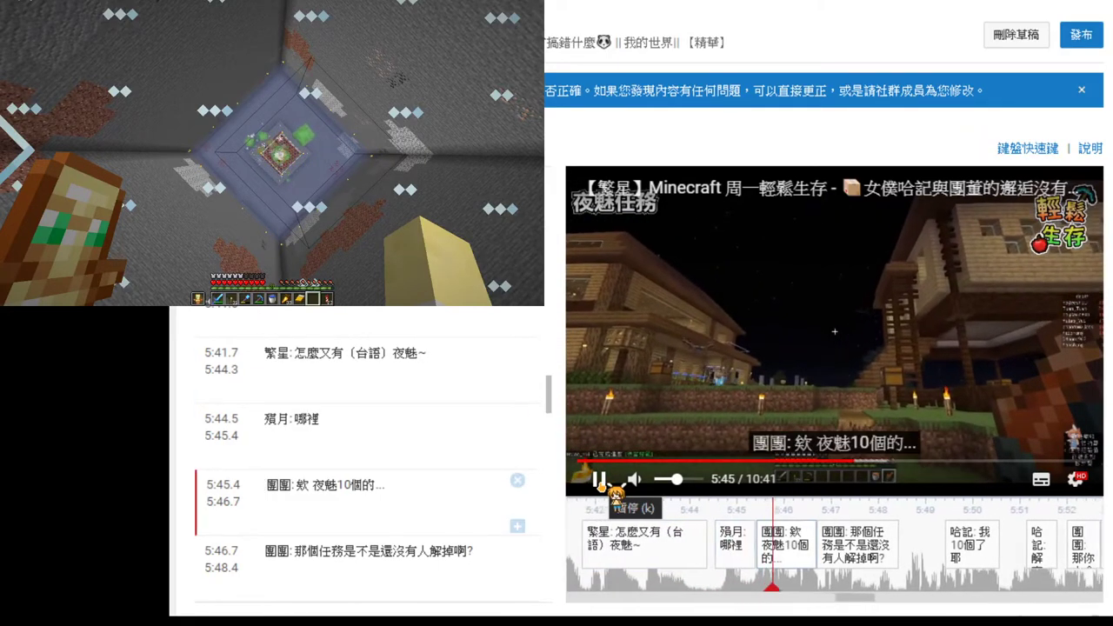
click(600, 479)
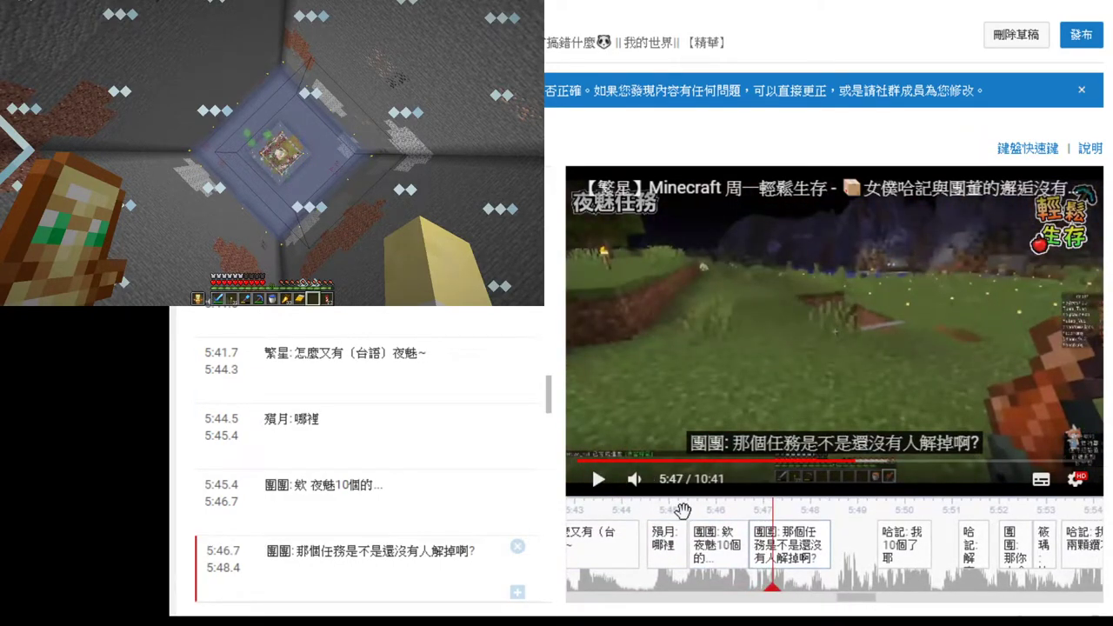
click(684, 509)
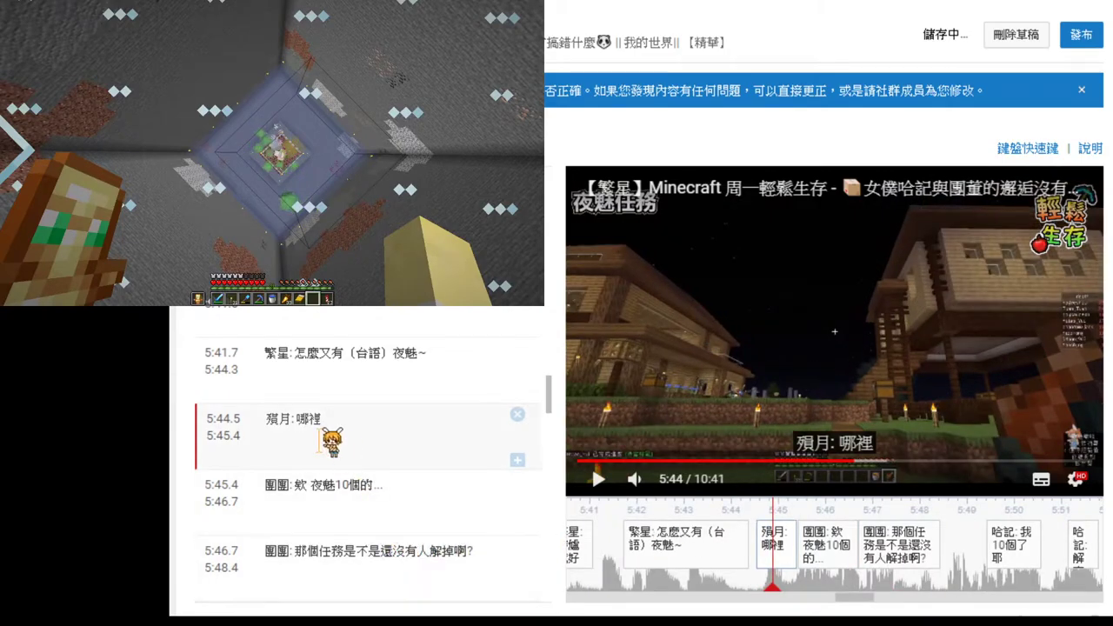
- Change the wording of the caption 「哪裡」 at 5:44.5 to 「哪a五 (怎麼會有」, keeping the speaker label
click(319, 439)
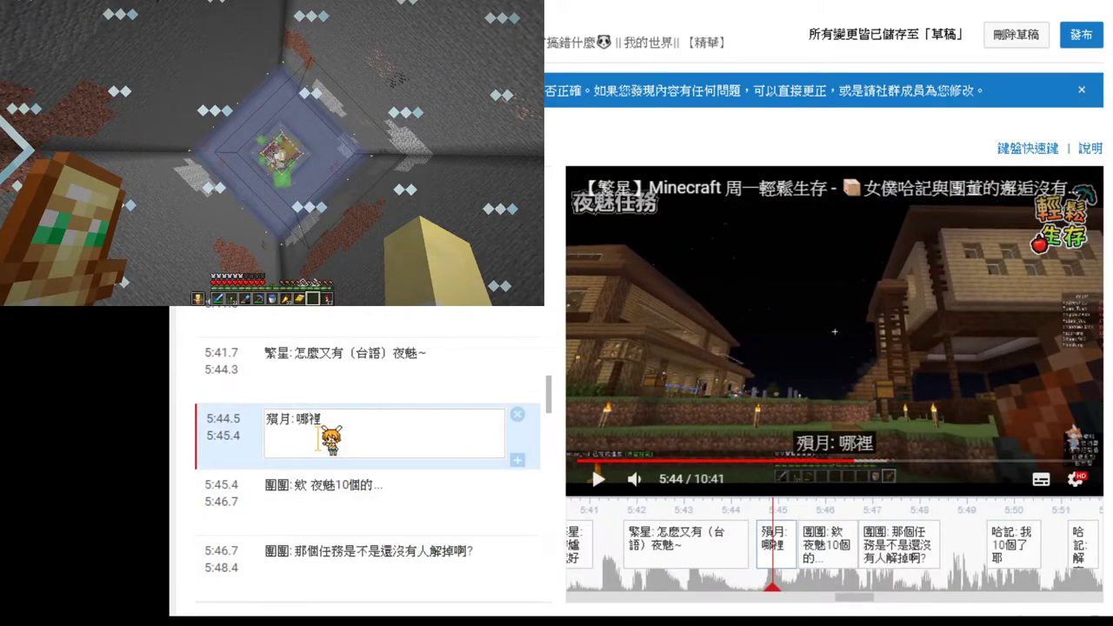
key(BackSpace)
text(a午)
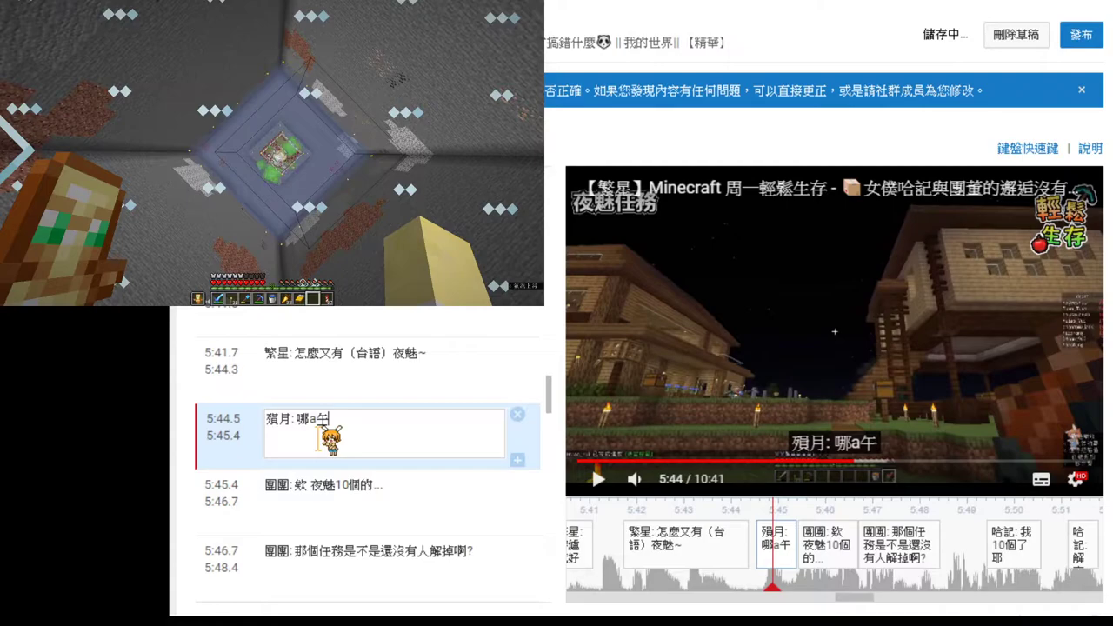
key(Down)
key(Down)
key(Return)
key(Down)
key(Down)
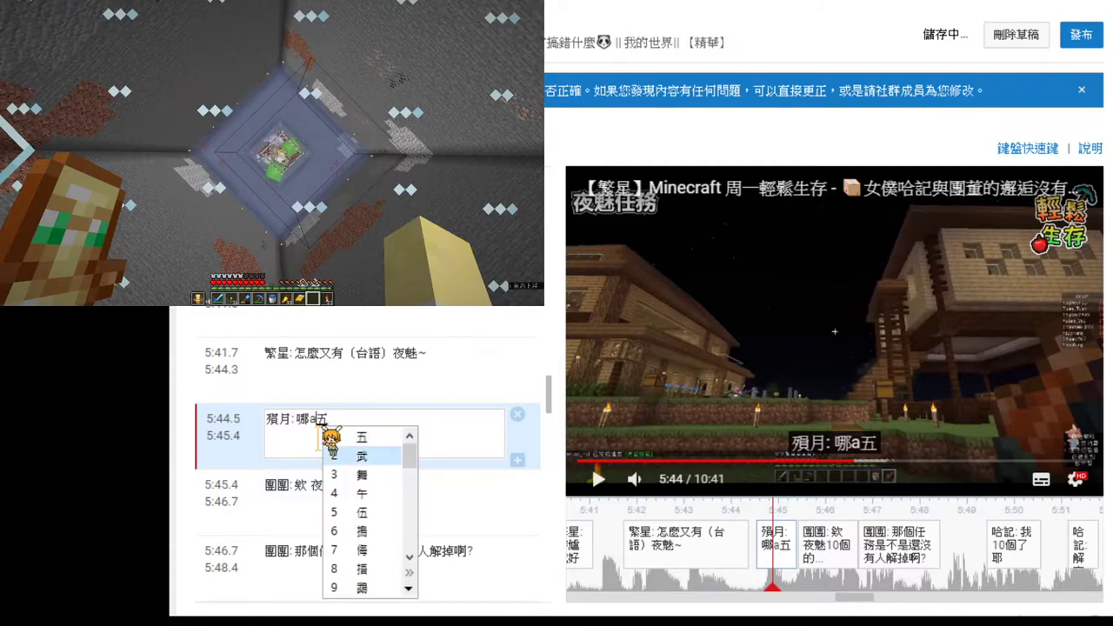
key(Up)
key(Return)
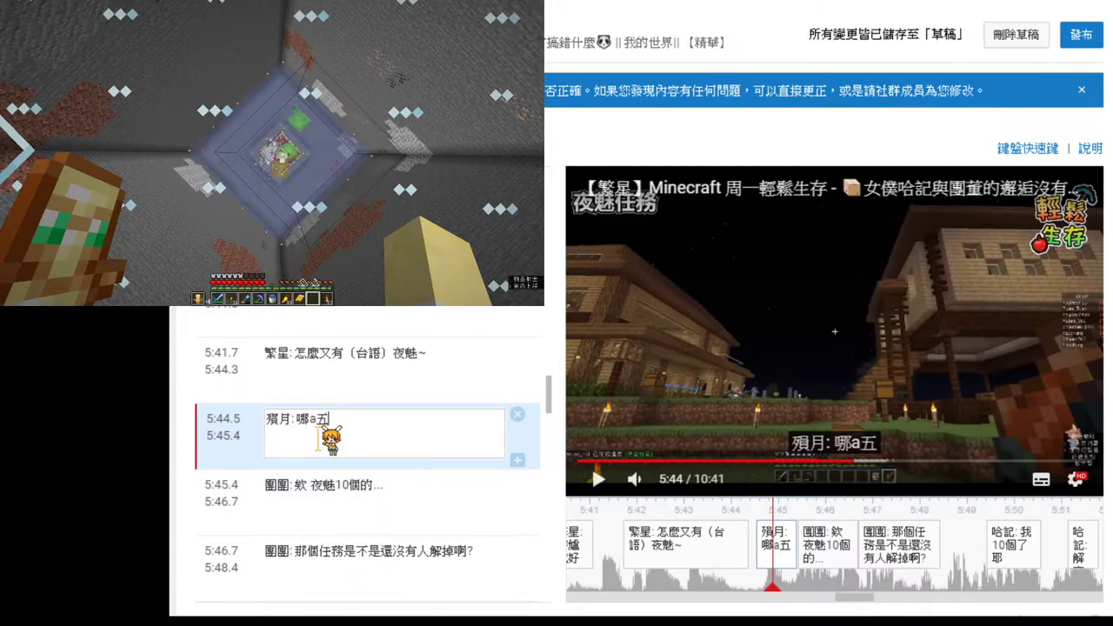
text(())
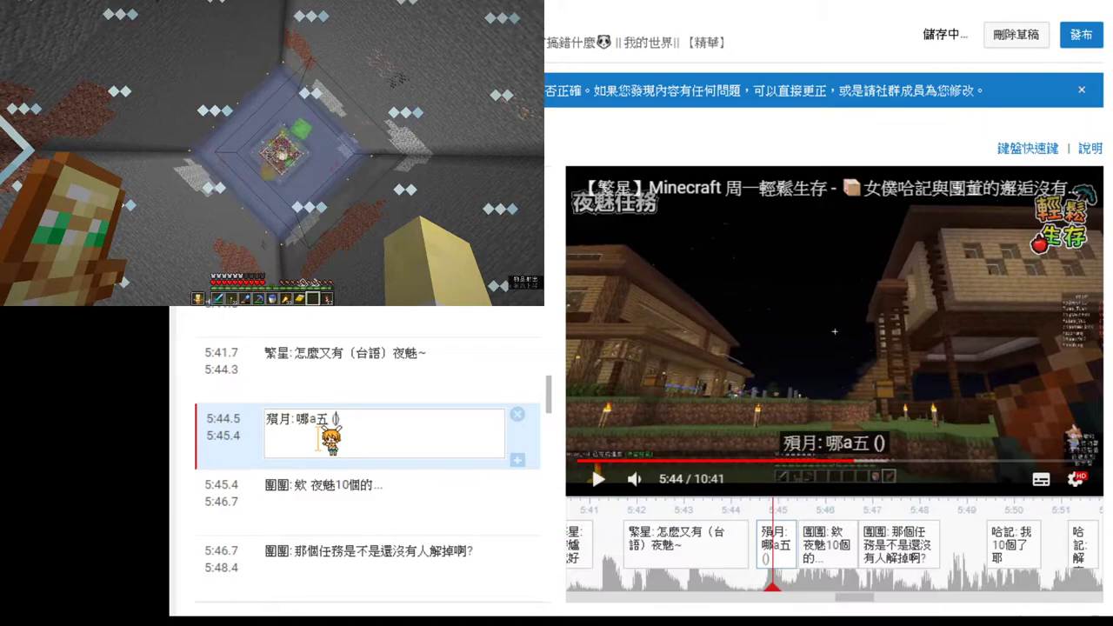
text(怎麼會一)
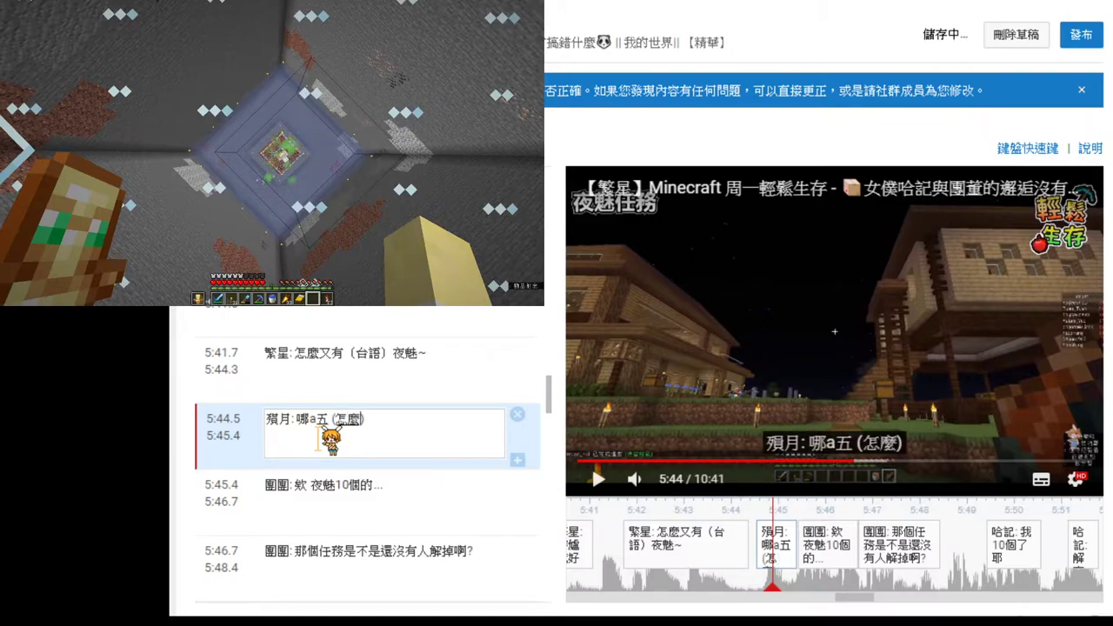
key(Delete)
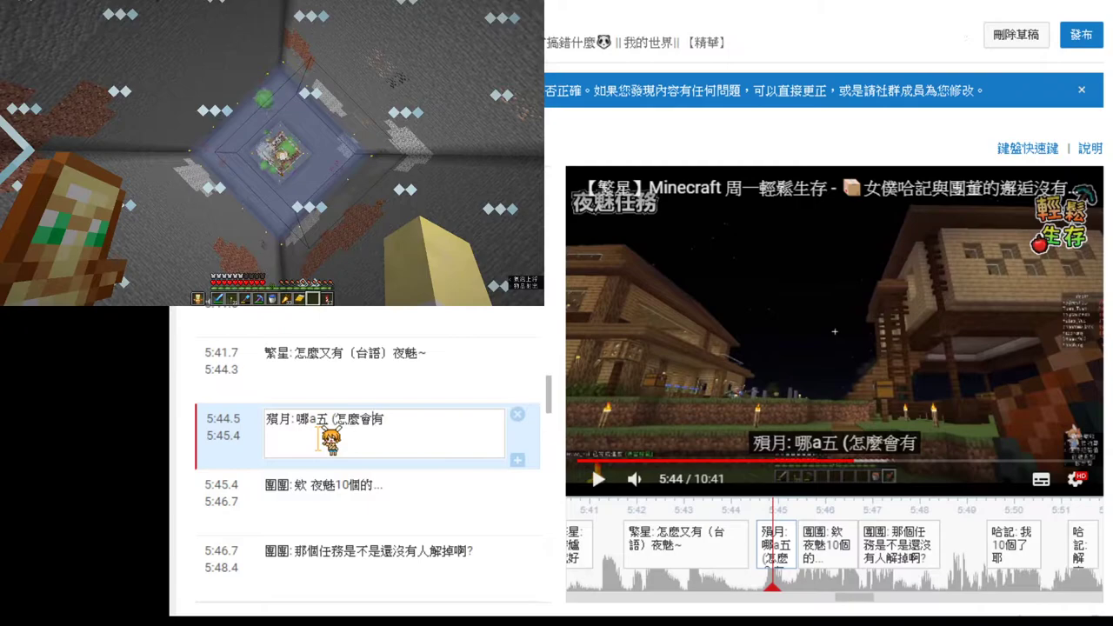
- Replace 「哪a五」 with 「那a五」 in the 5:44.5 caption and enclose 「怎麼會有」 in parentheses
key(BackSpace)
key(BackSpace)
key(BackSpace)
key(BackSpace)
key(BackSpace)
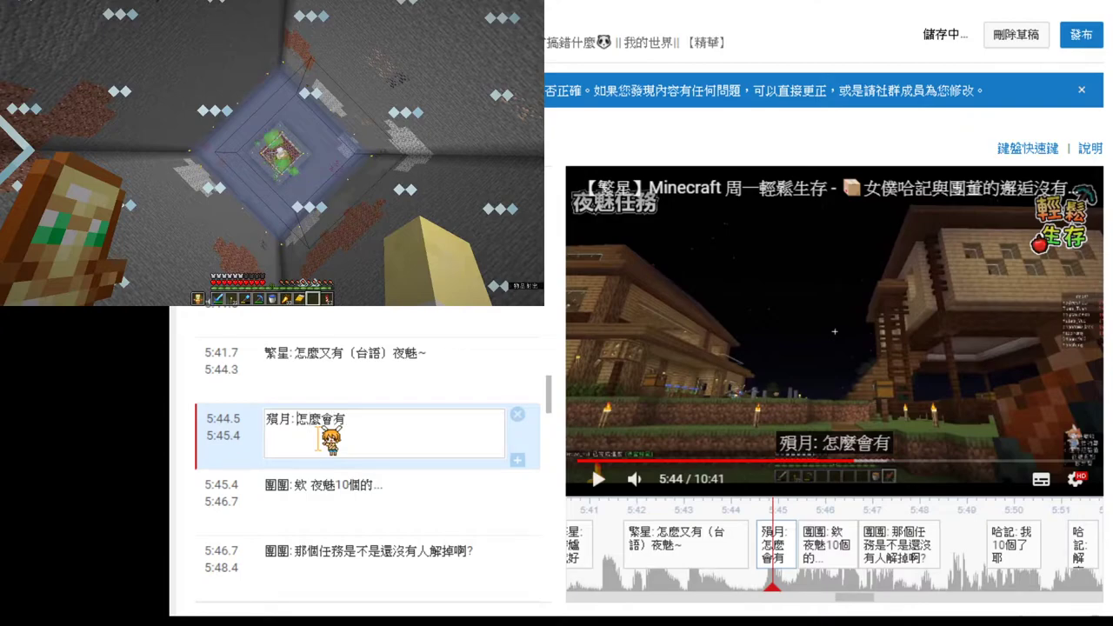
text(那a)
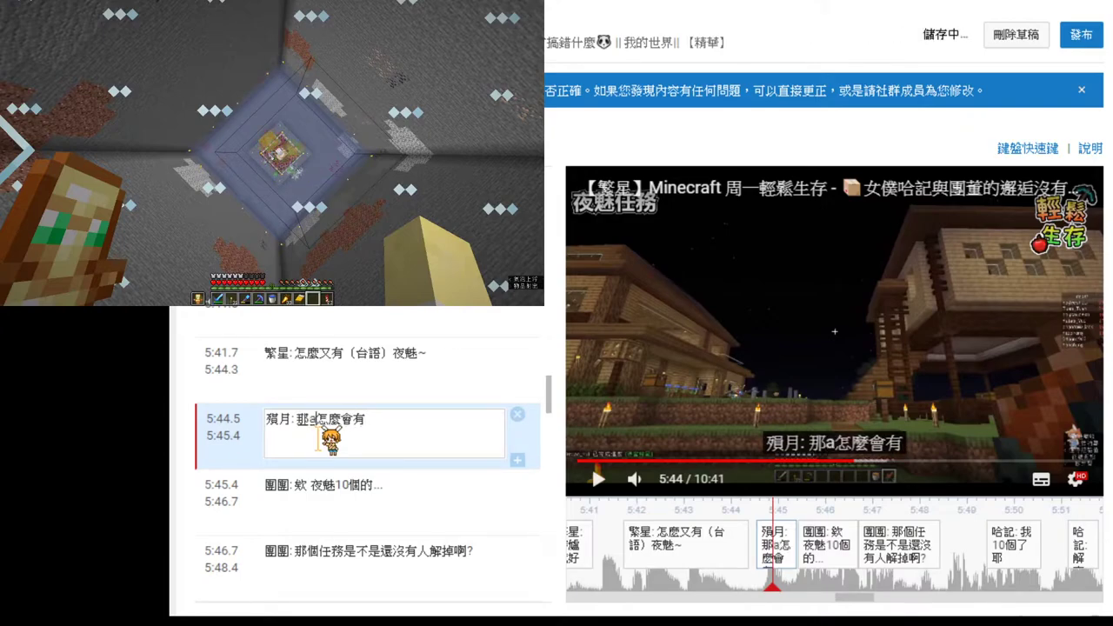
text(五)
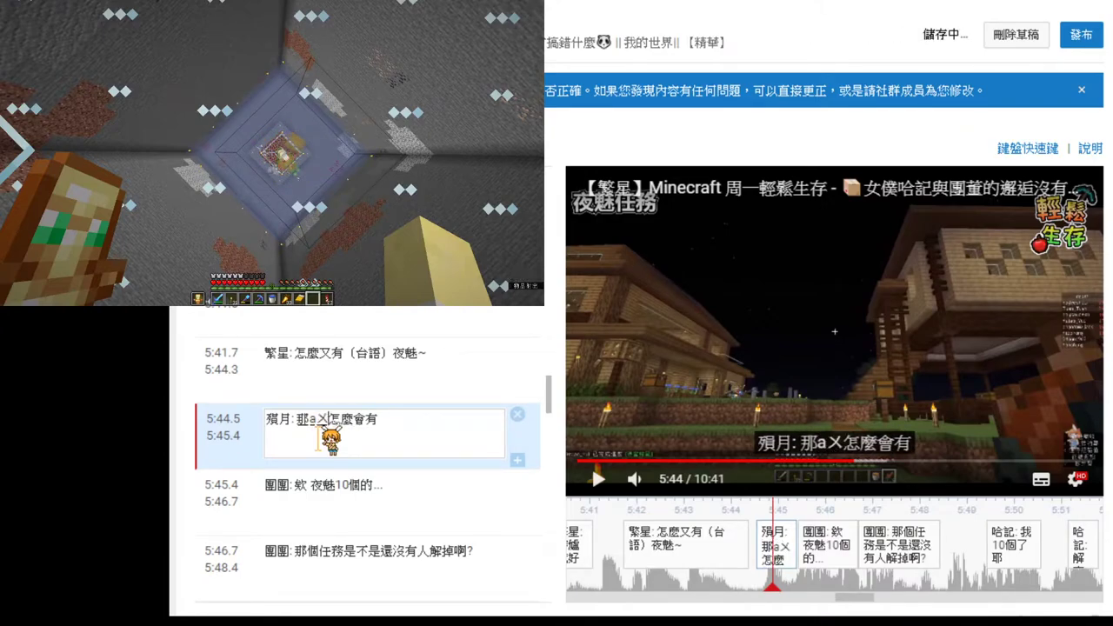
text( ()
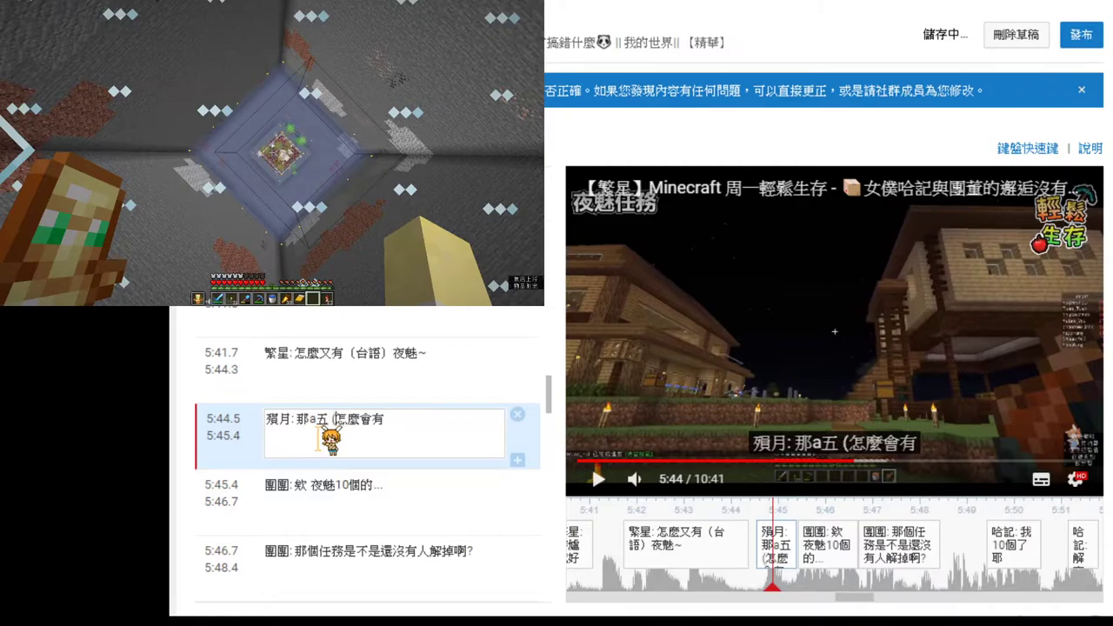
text())
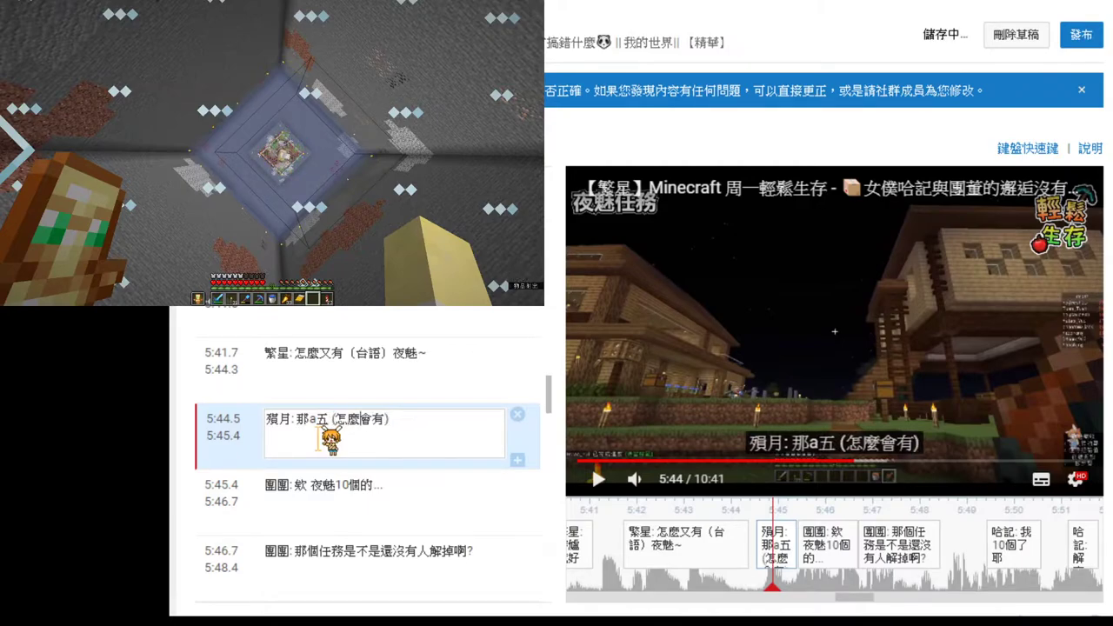
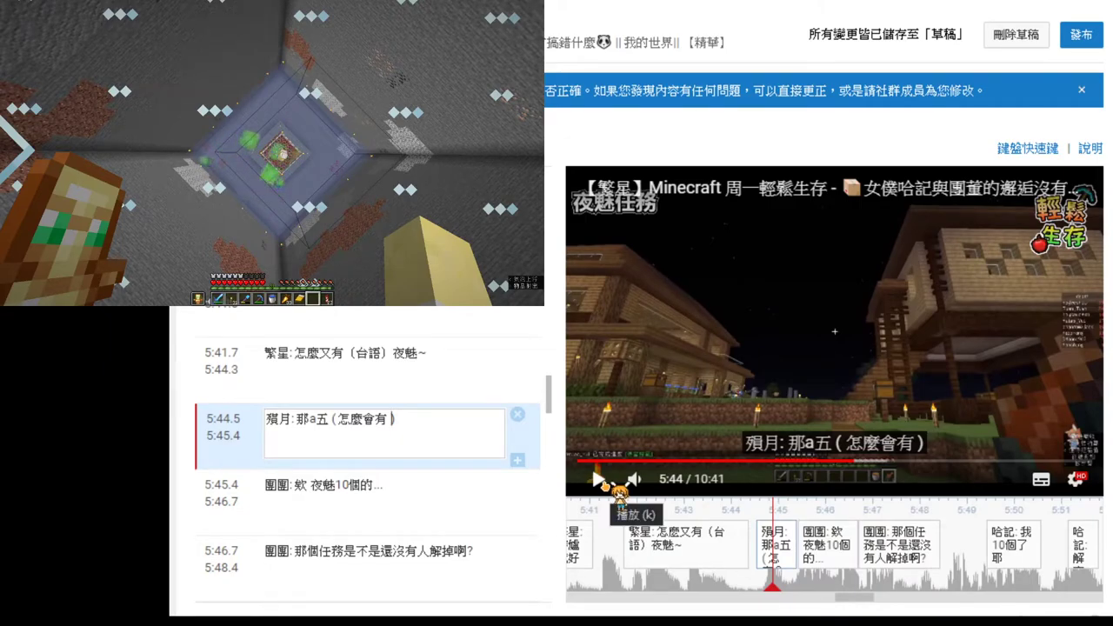
- Play on to about 5:59 and extend the end of the caption 「謝謝主人」 slightly
click(602, 484)
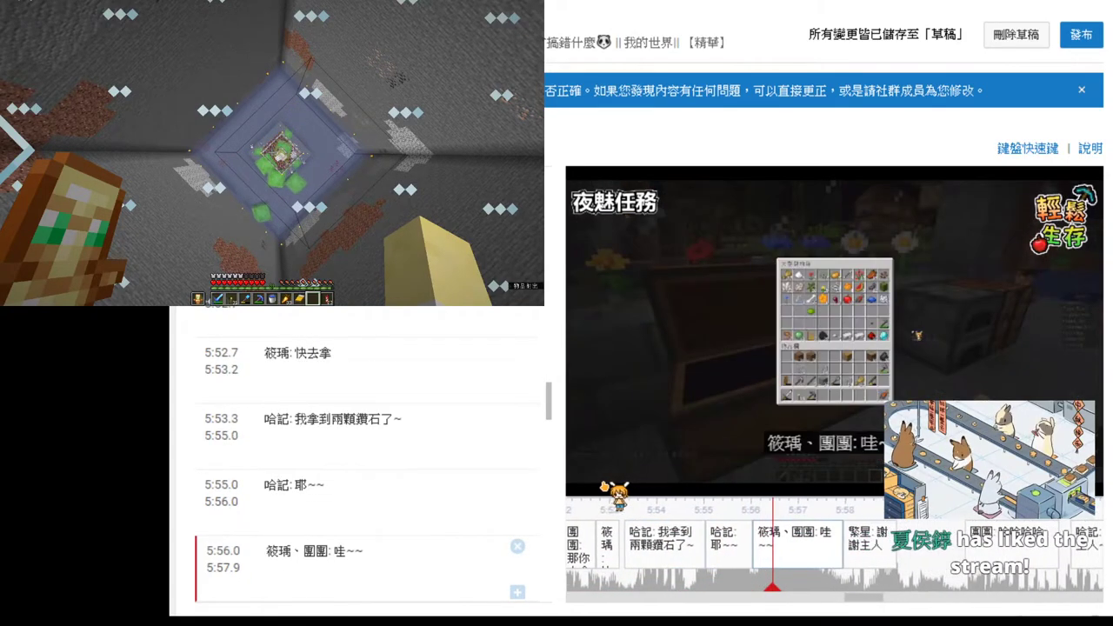
mouse_move(598, 481)
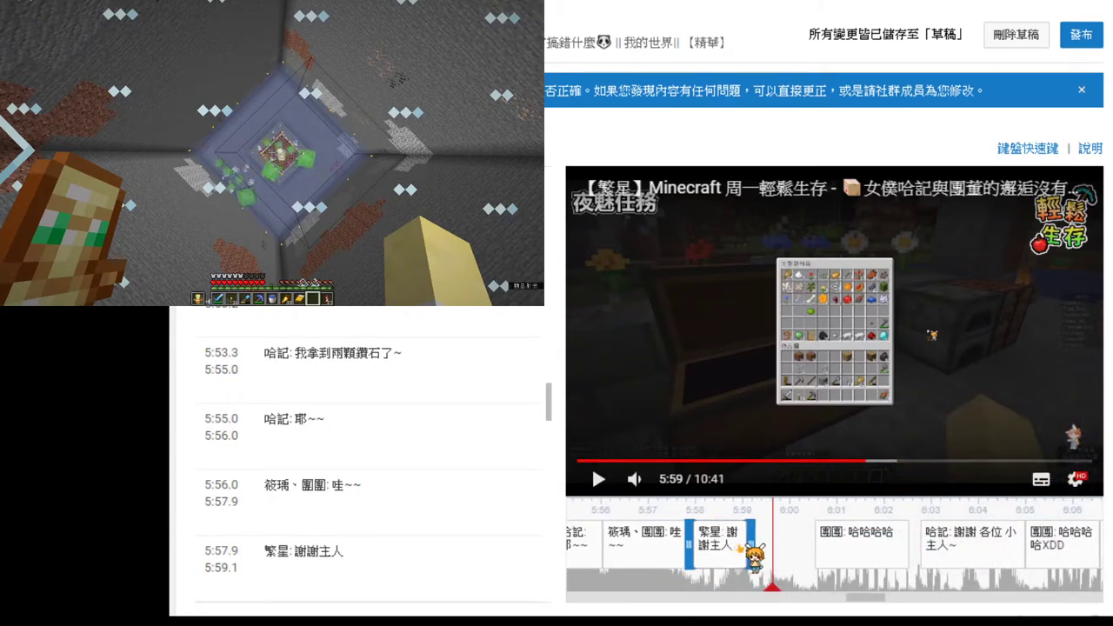
drag(763, 546, 774, 546)
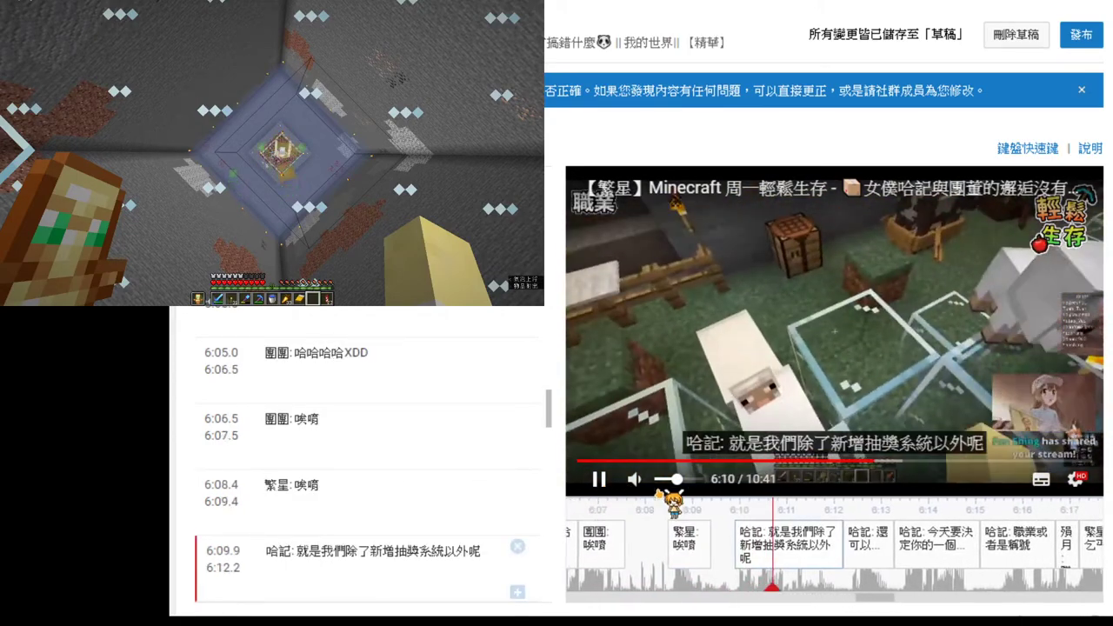
- Replay the gap after the first 「唉唷」 caption and insert a caption from 6:07.5 to 6:08.4 with the speaker's name and 「(燦笑)」
click(600, 479)
drag(739, 513, 861, 504)
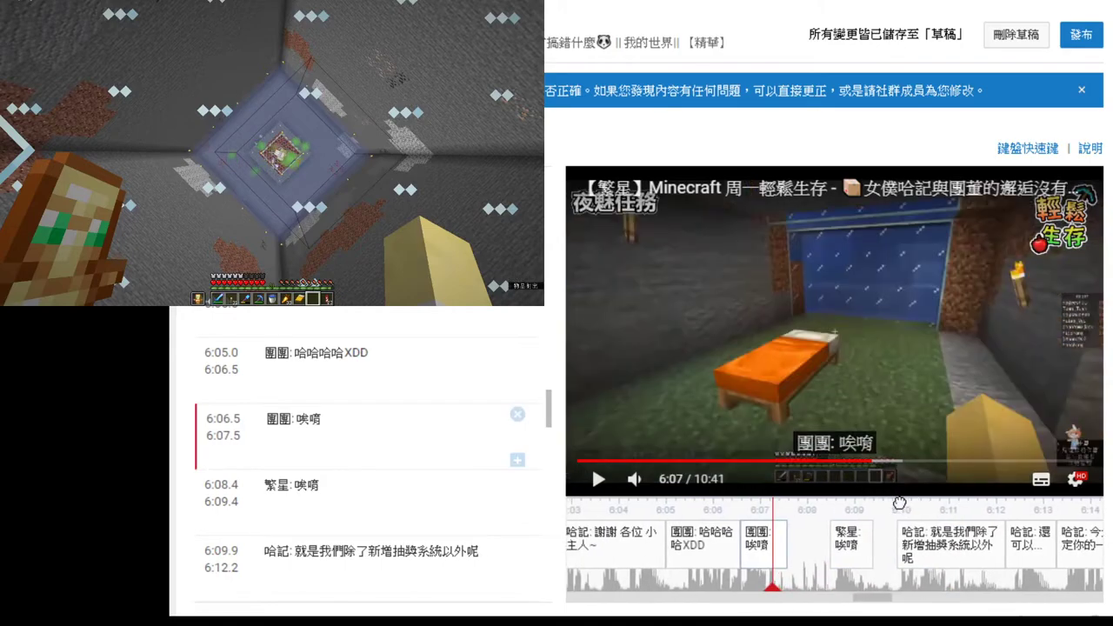
click(599, 479)
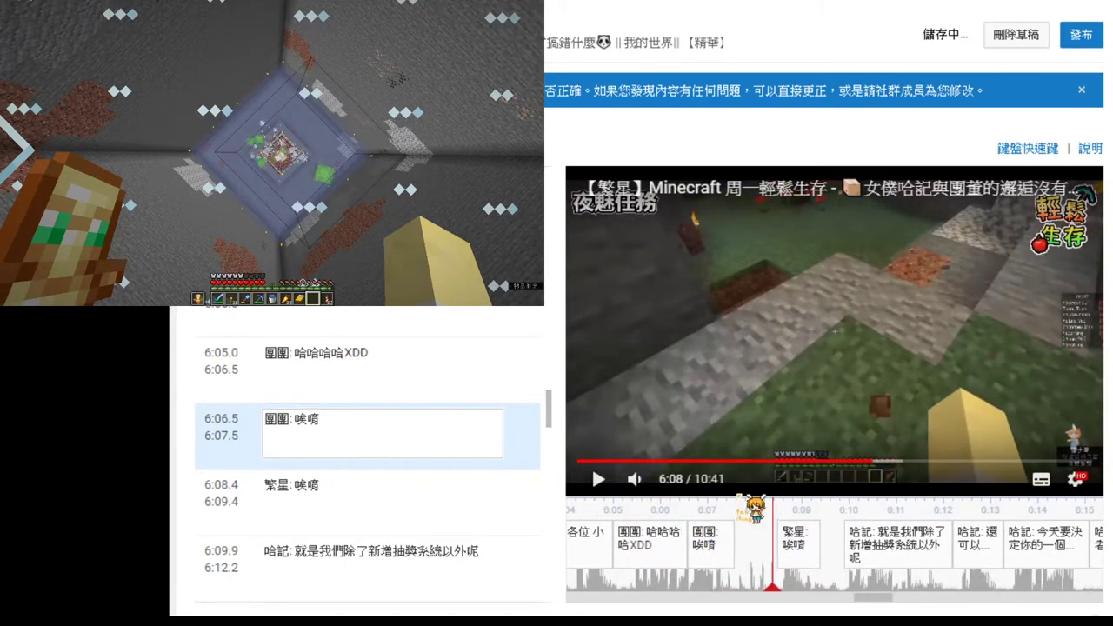
drag(745, 510, 807, 510)
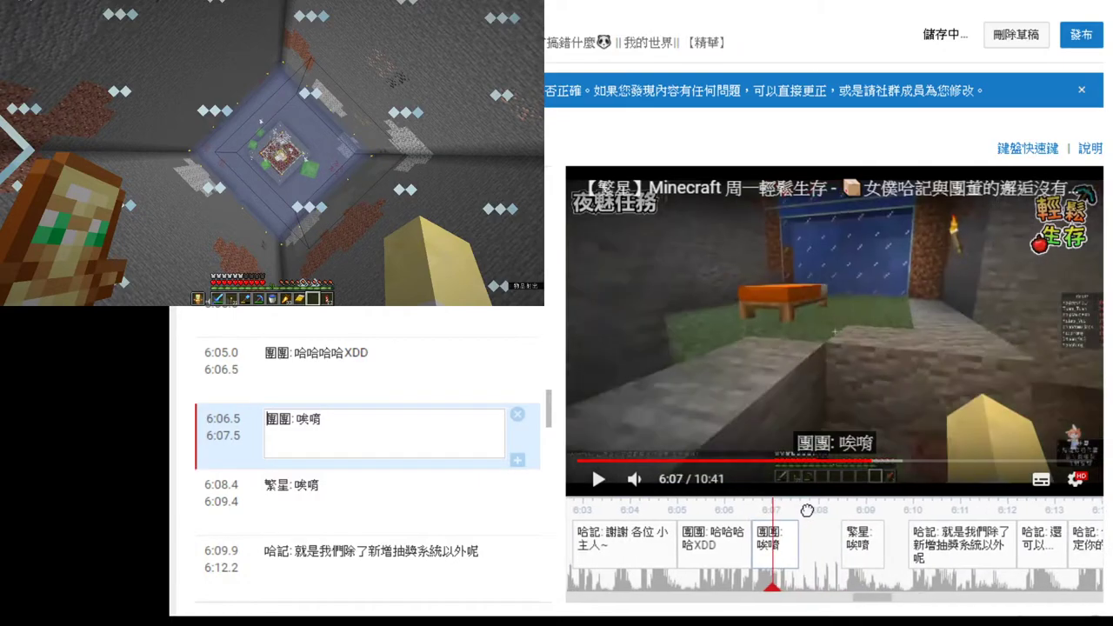
click(517, 459)
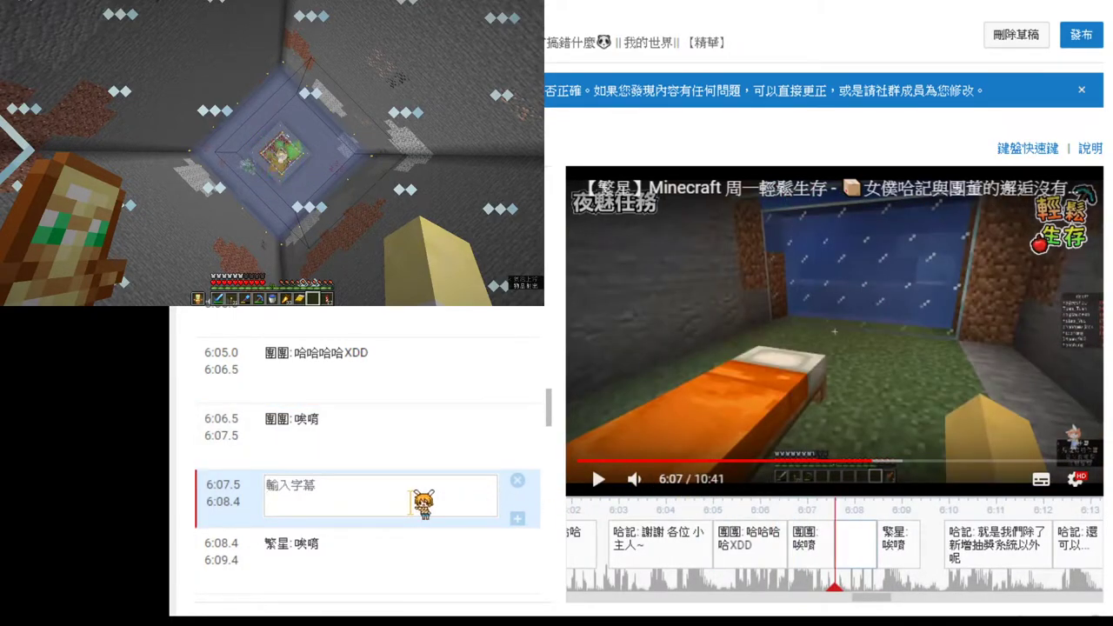
text(筱瑀)
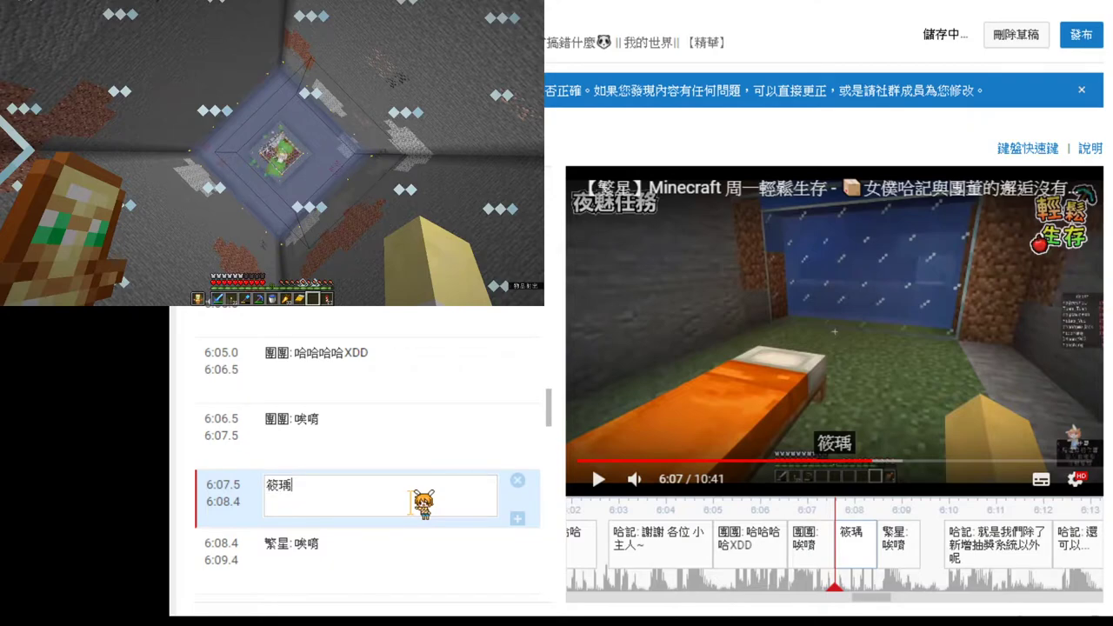
text(:())
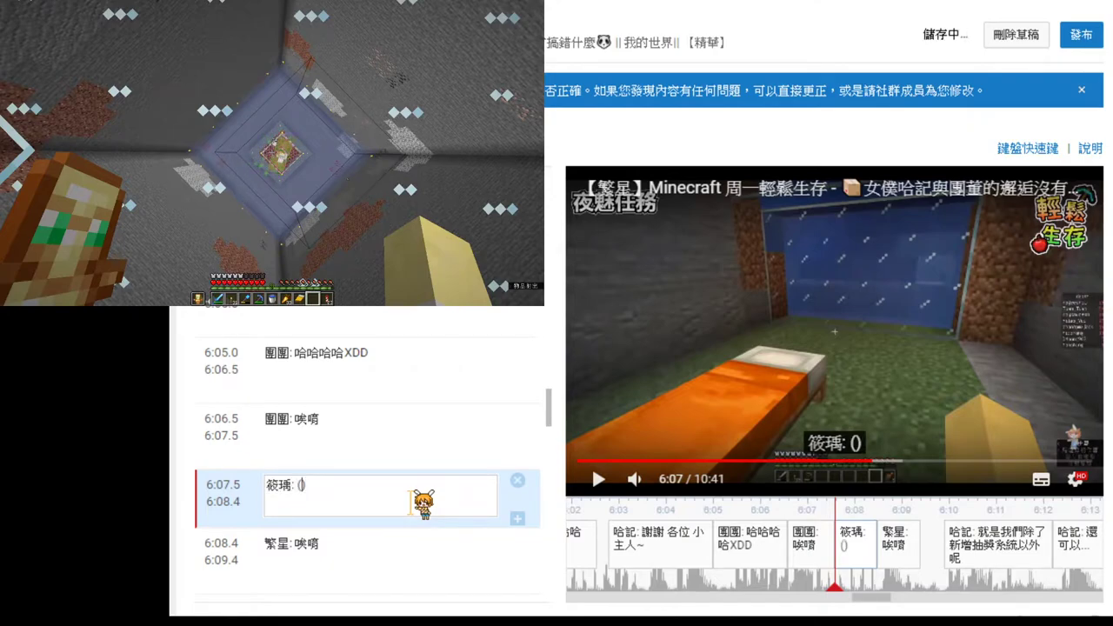
text(燦笑)
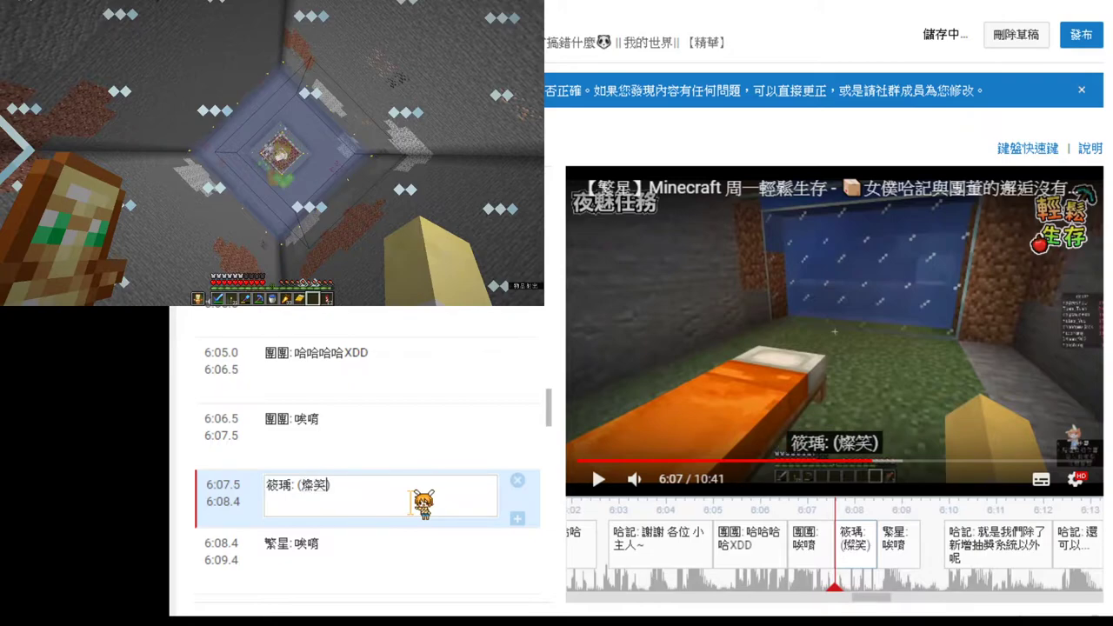
- Play on from 6:07 to about 6:20, checking the captions up to 「乞丐XDD」 against the audio
click(599, 479)
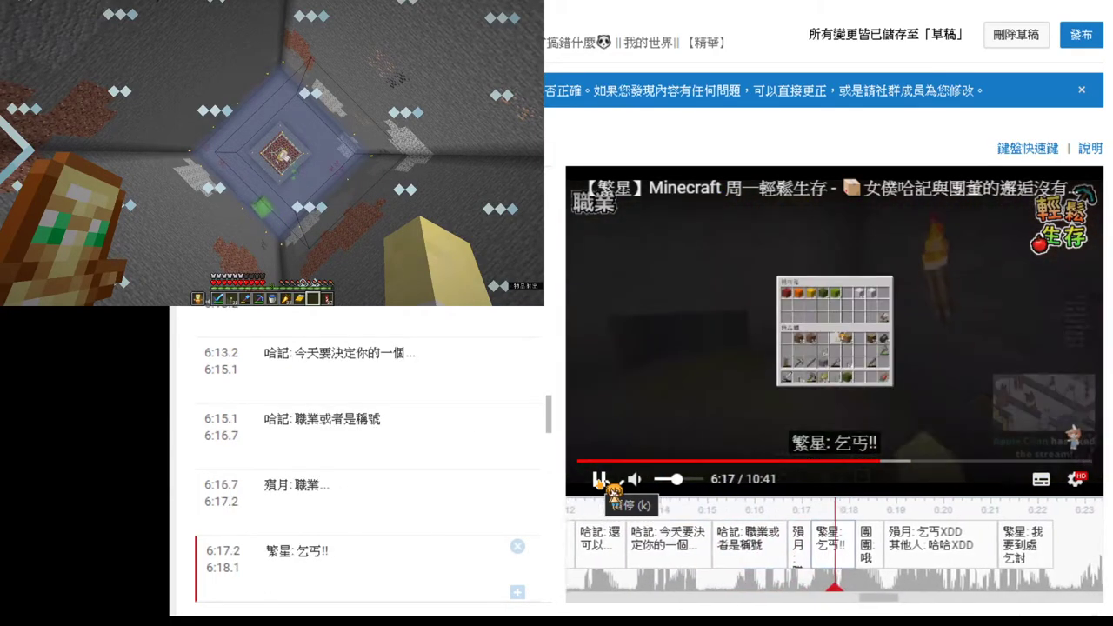
click(600, 478)
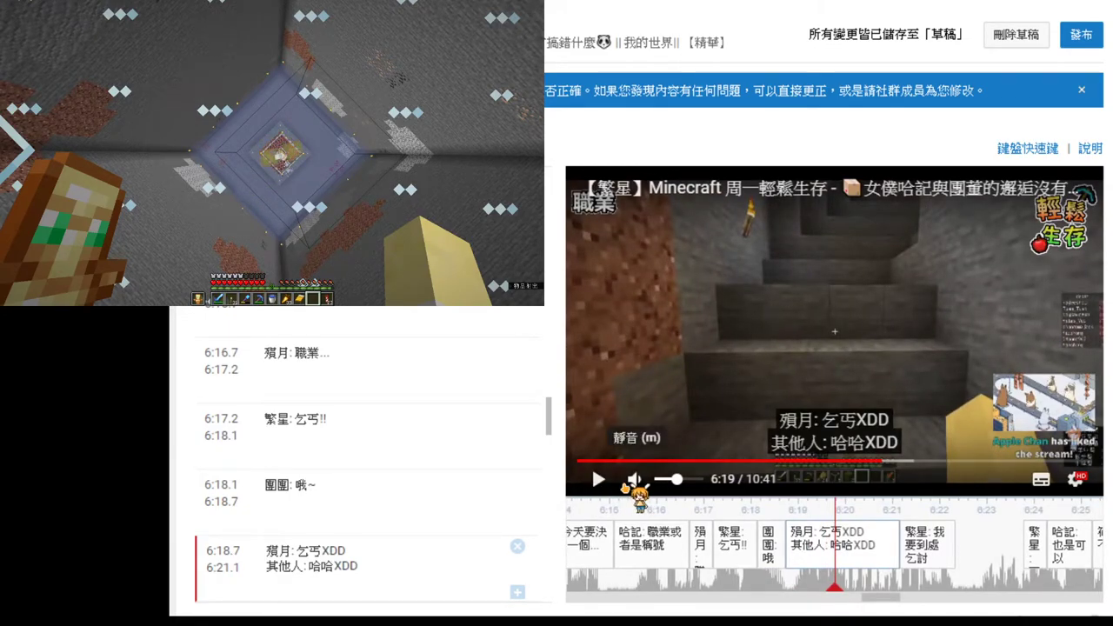
key(k)
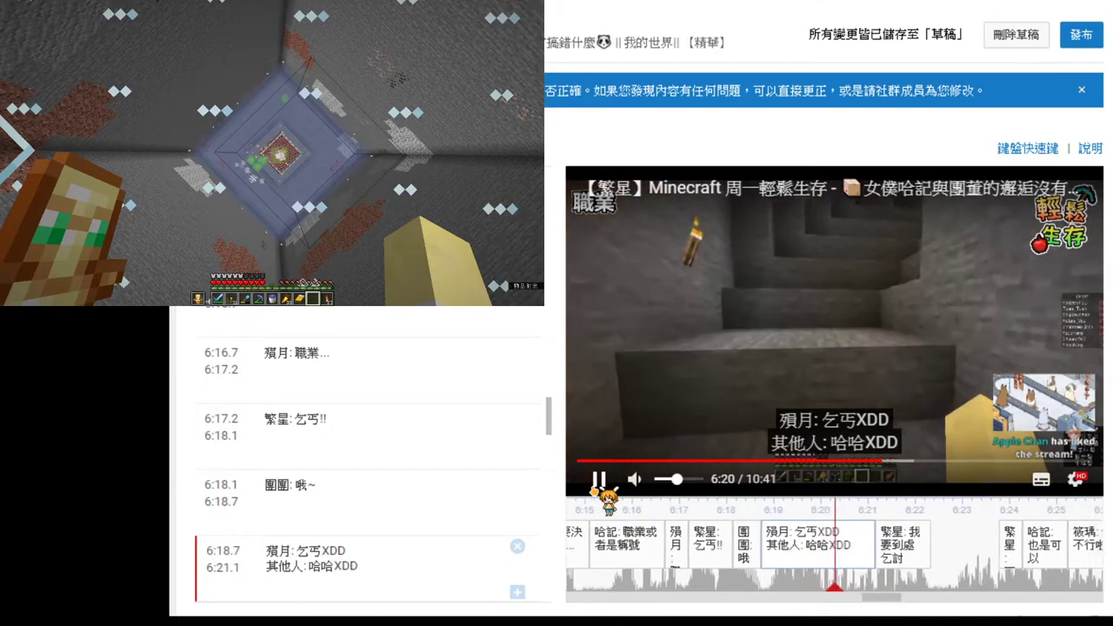
key(k)
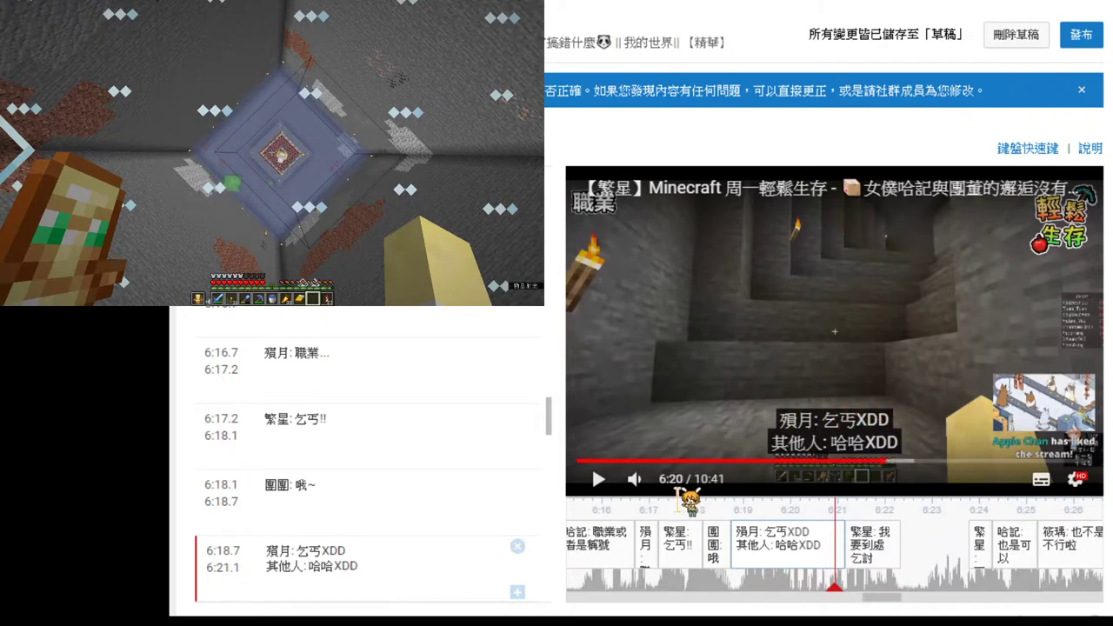
click(598, 479)
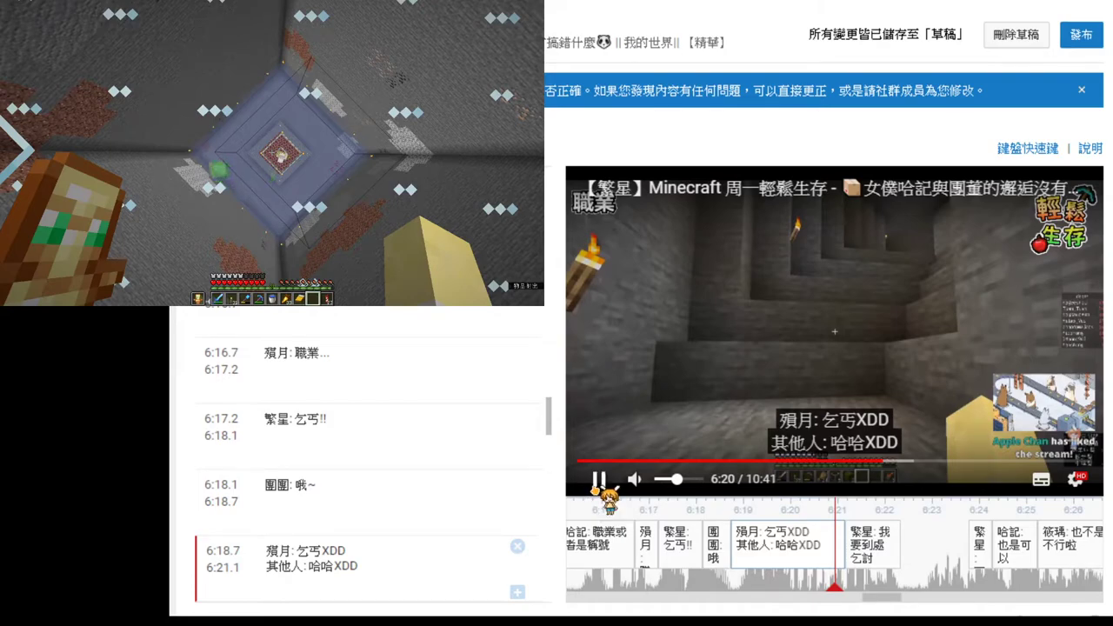
click(598, 479)
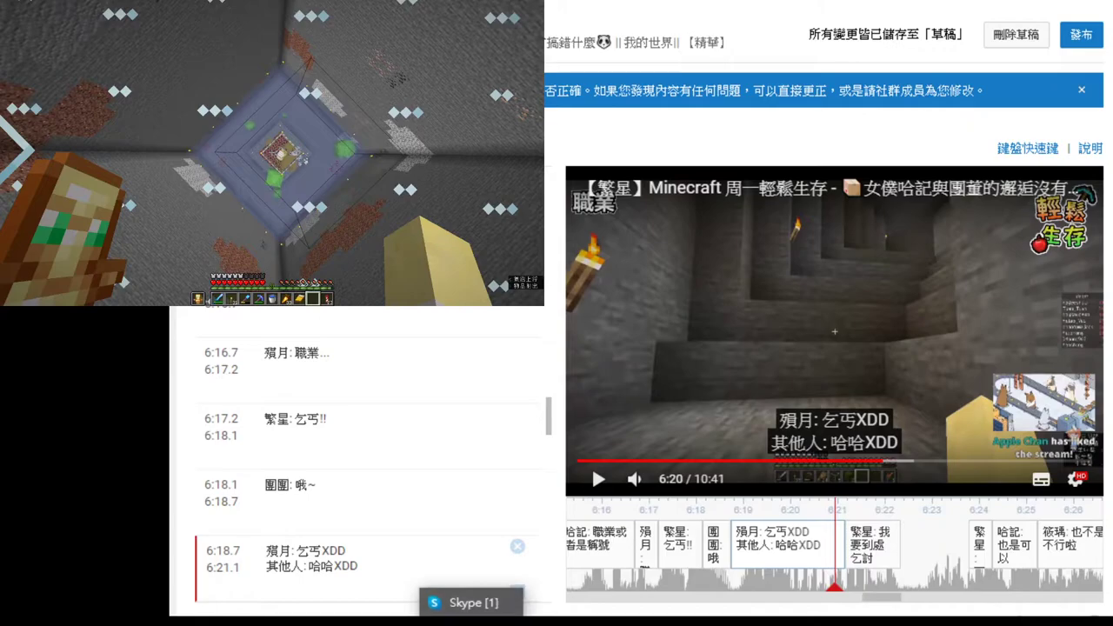
- Switch away from the caption editor and return to its Chrome window
key(alt+Tab)
key(alt+Tab)
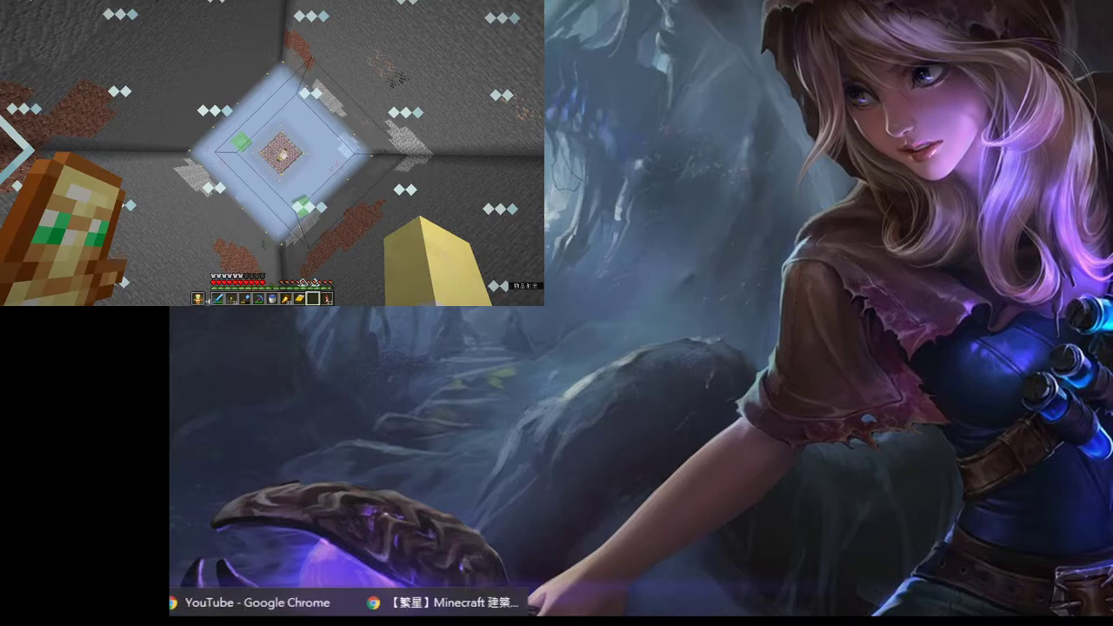
click(243, 601)
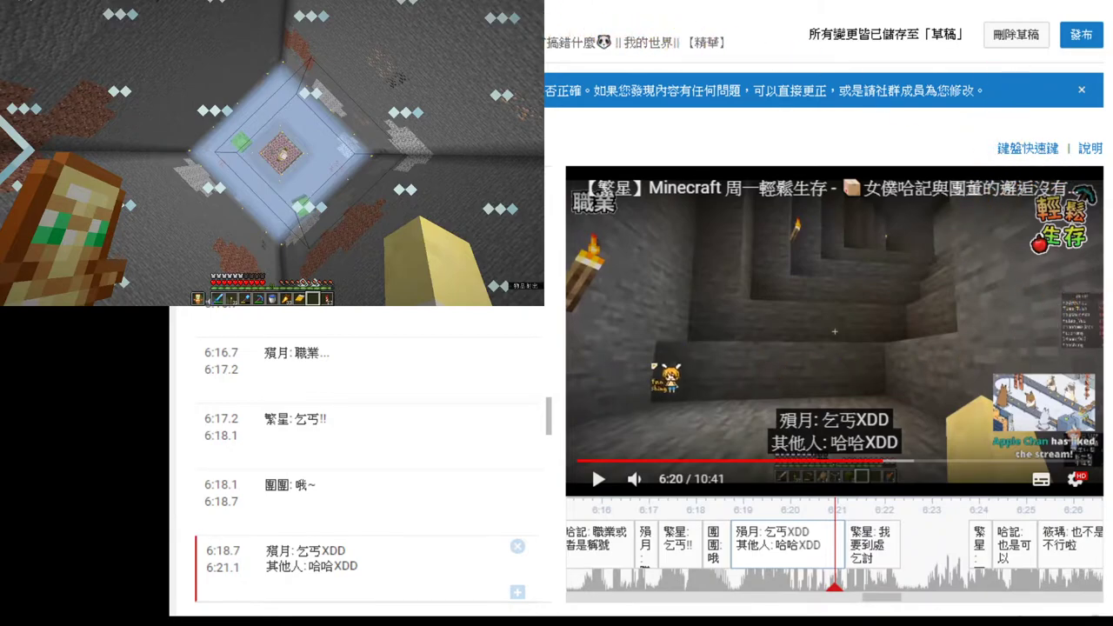
- Play on to about 6:23 and extend the end of the caption 「我要到處乞討」 slightly
click(599, 479)
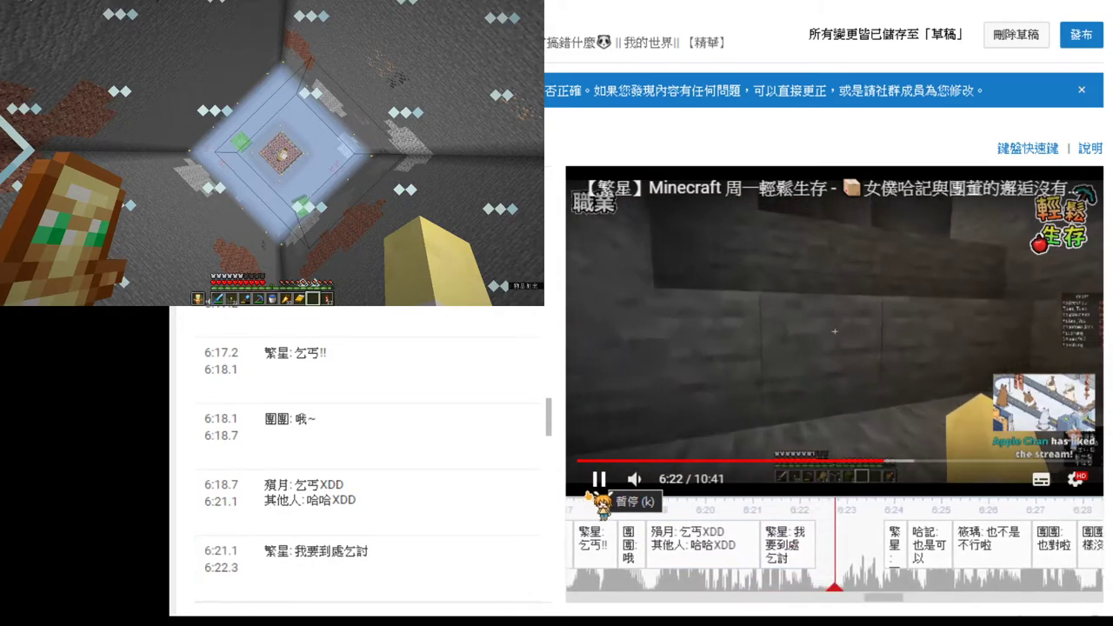
click(780, 560)
drag(780, 559, 790, 559)
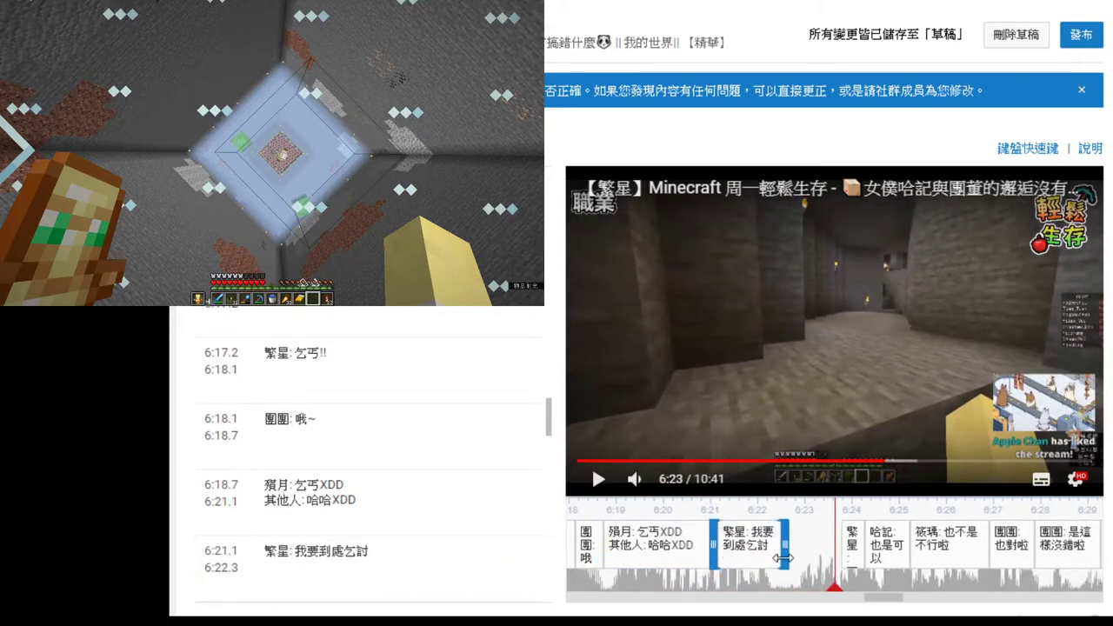
- Replay the retimed caption, play on to about 6:46, and go back to the caption 「啊 我教你們」 at 6:45.2
drag(804, 507, 886, 506)
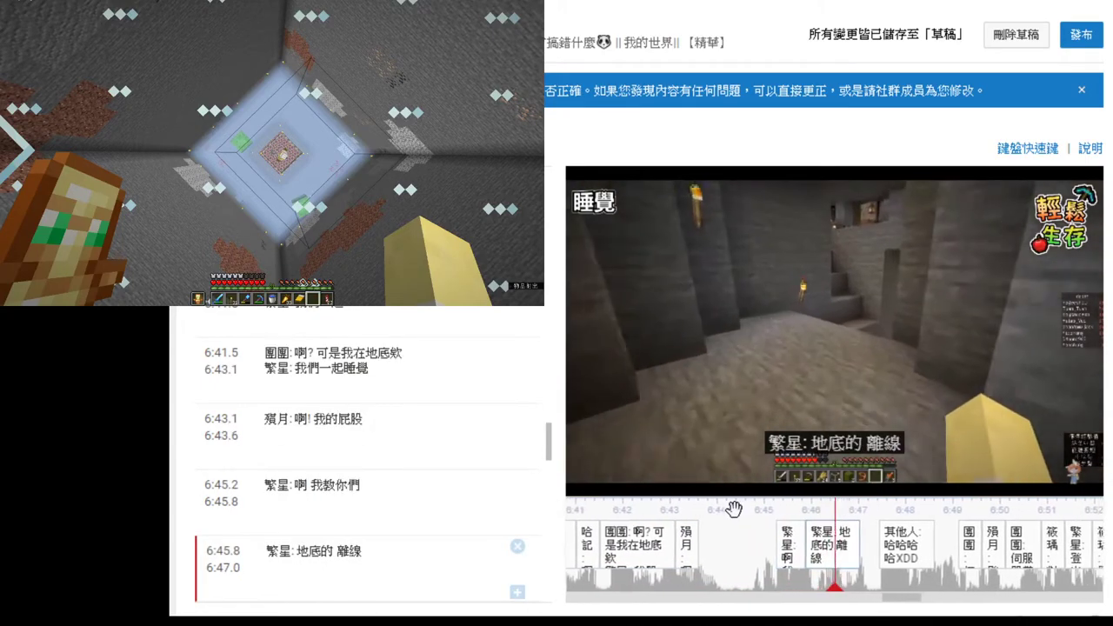
click(783, 520)
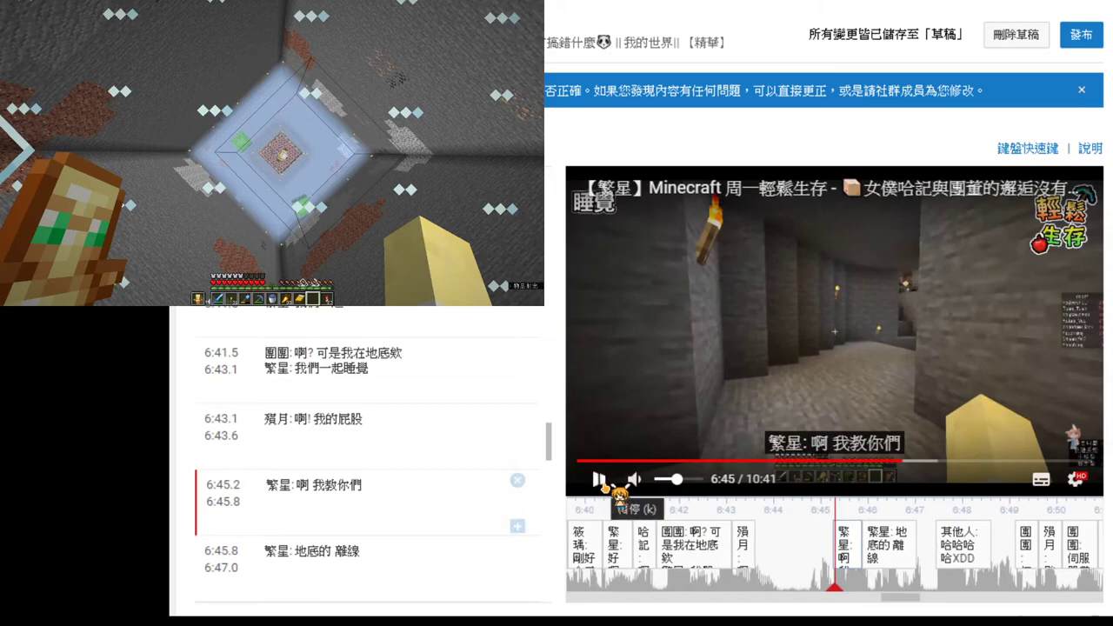
- Play from 6:45 to about 6:49 in short bursts, checking the captions from 「啊 我教你們」 to 「伺服器常這樣做對不對」 against the audio
click(602, 483)
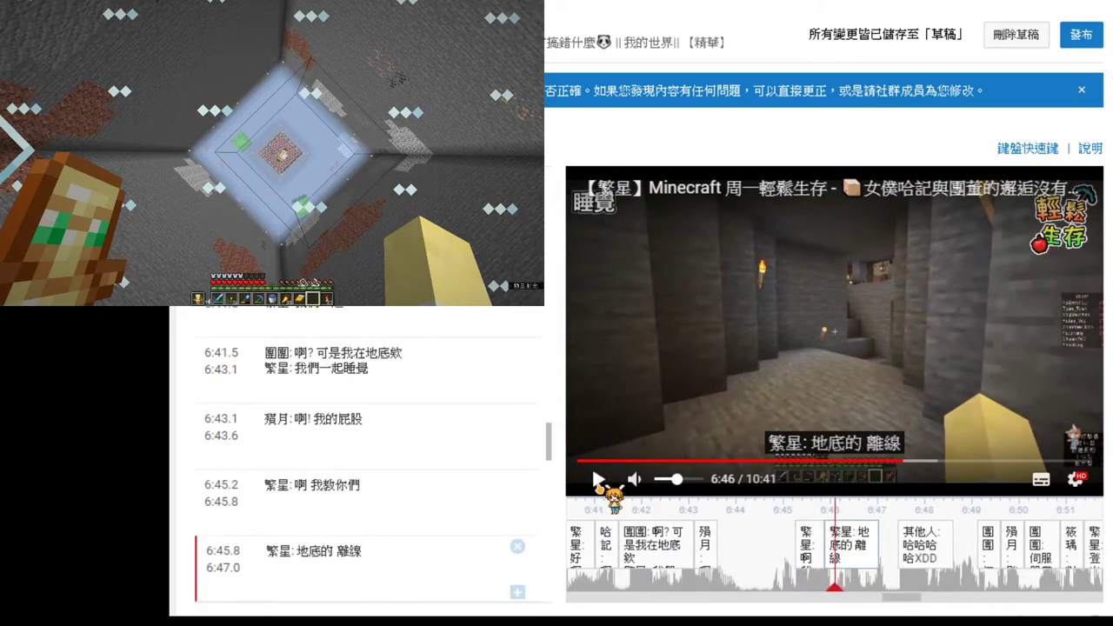
click(599, 481)
click(600, 480)
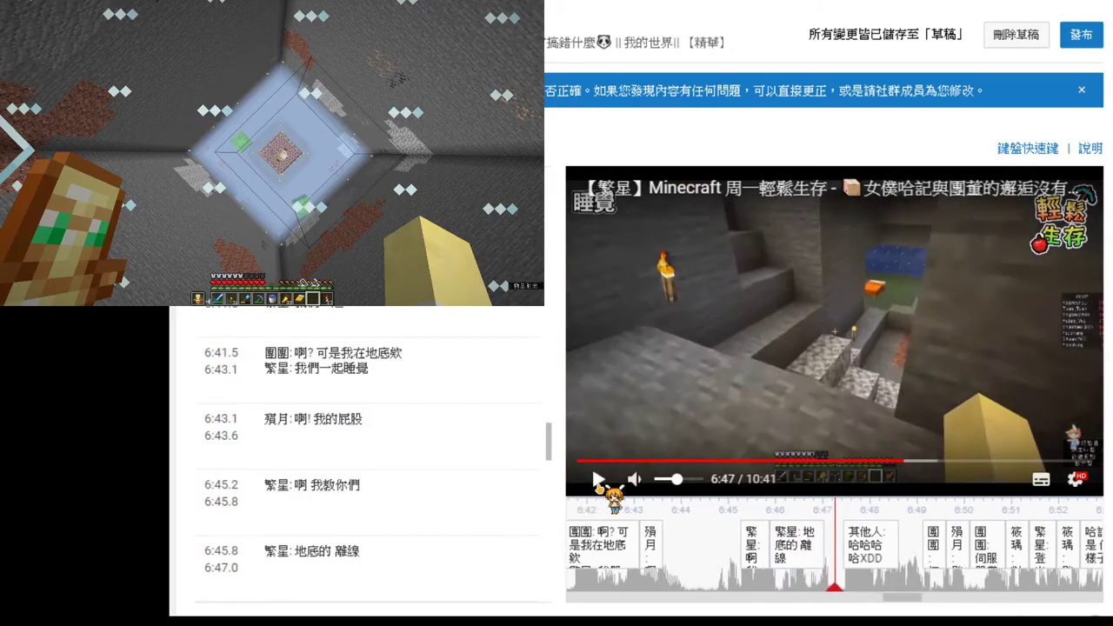
click(599, 481)
click(600, 481)
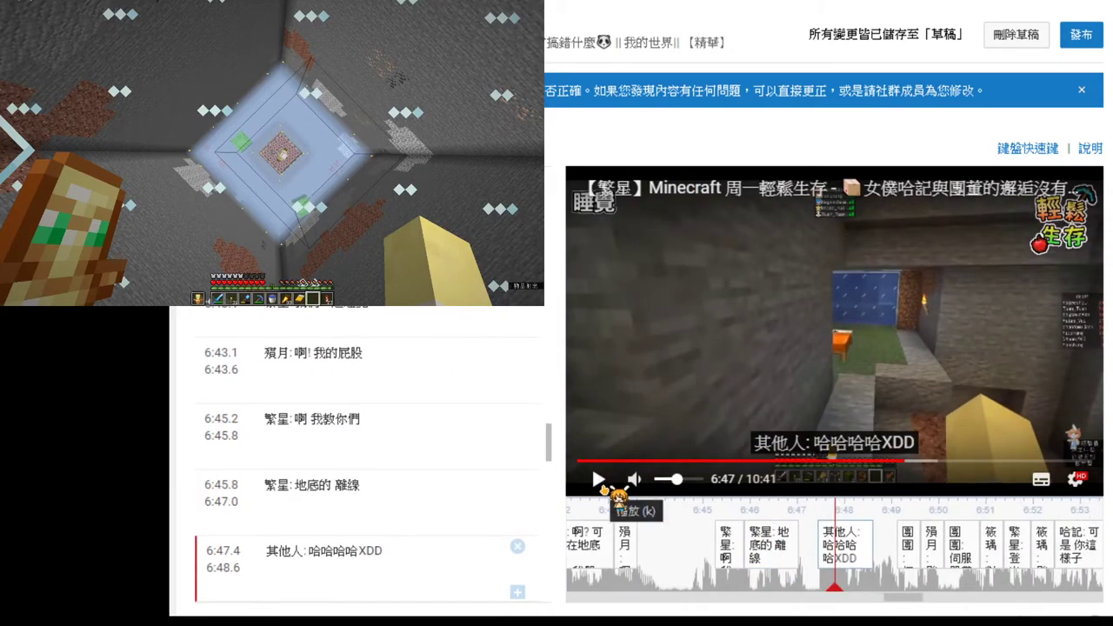
click(600, 482)
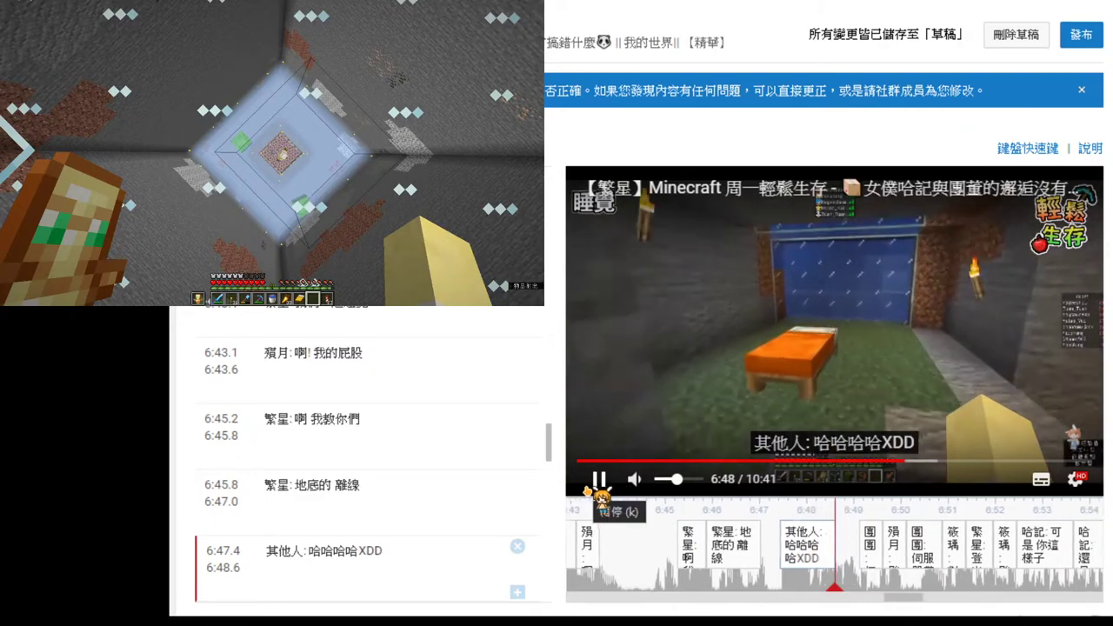
click(597, 483)
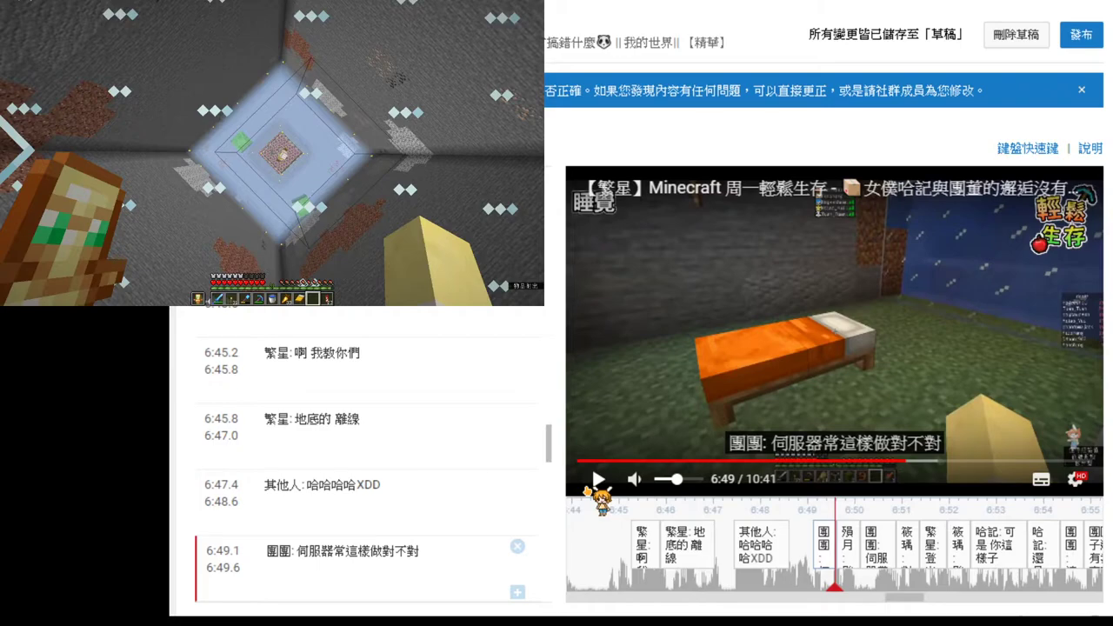
- Play on to about 7:09 and extend the end of the caption containing 「好遠喔」 to 7:08.9
key(Return)
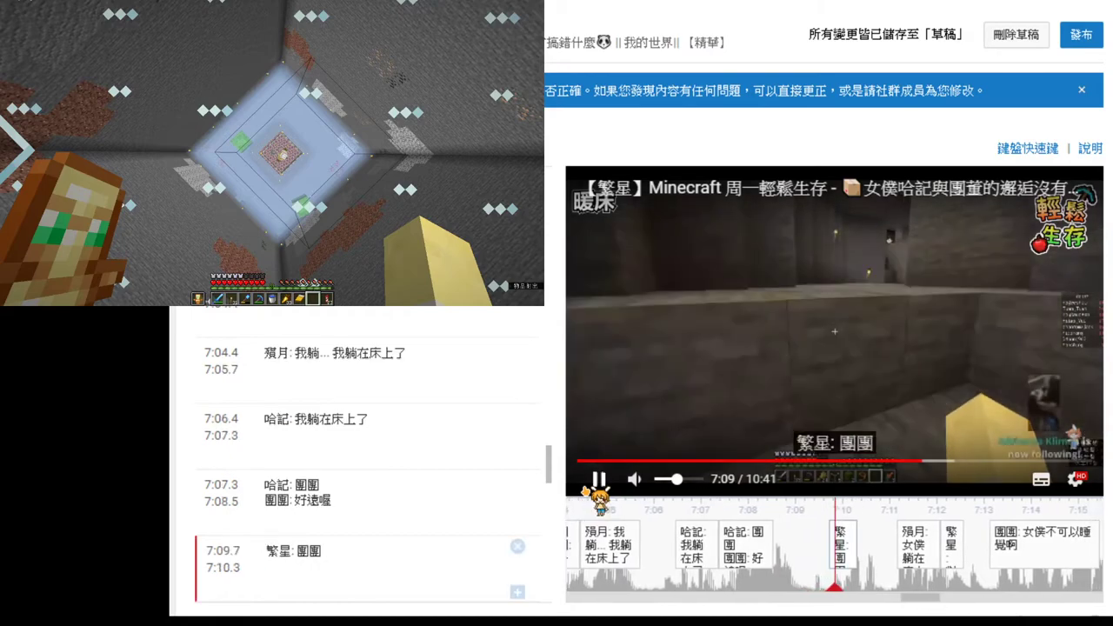
drag(792, 510, 867, 519)
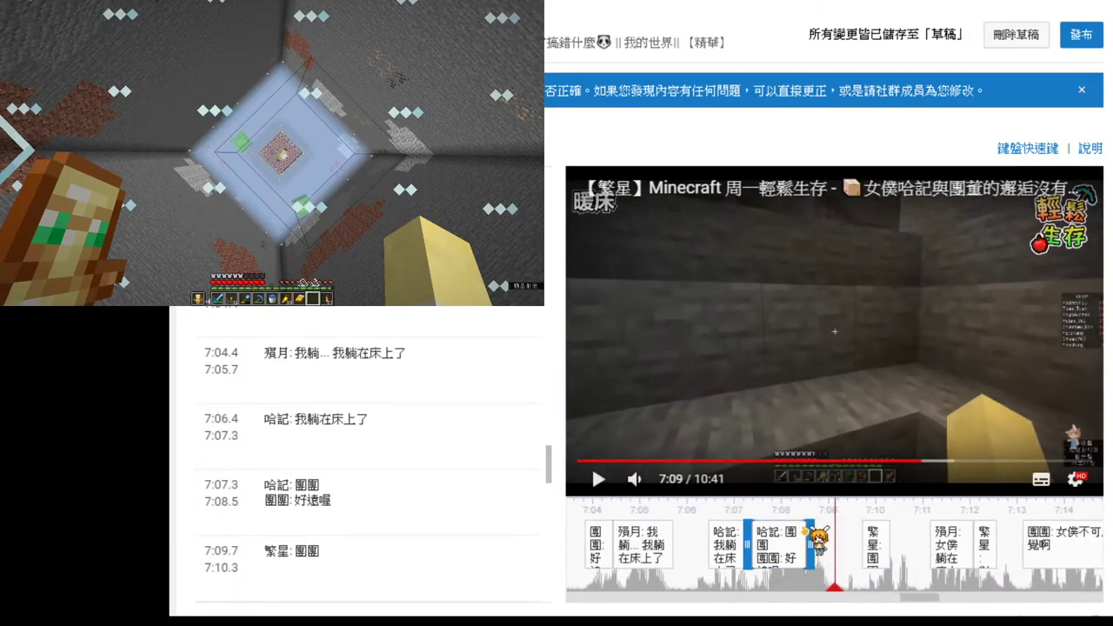
drag(809, 528, 879, 512)
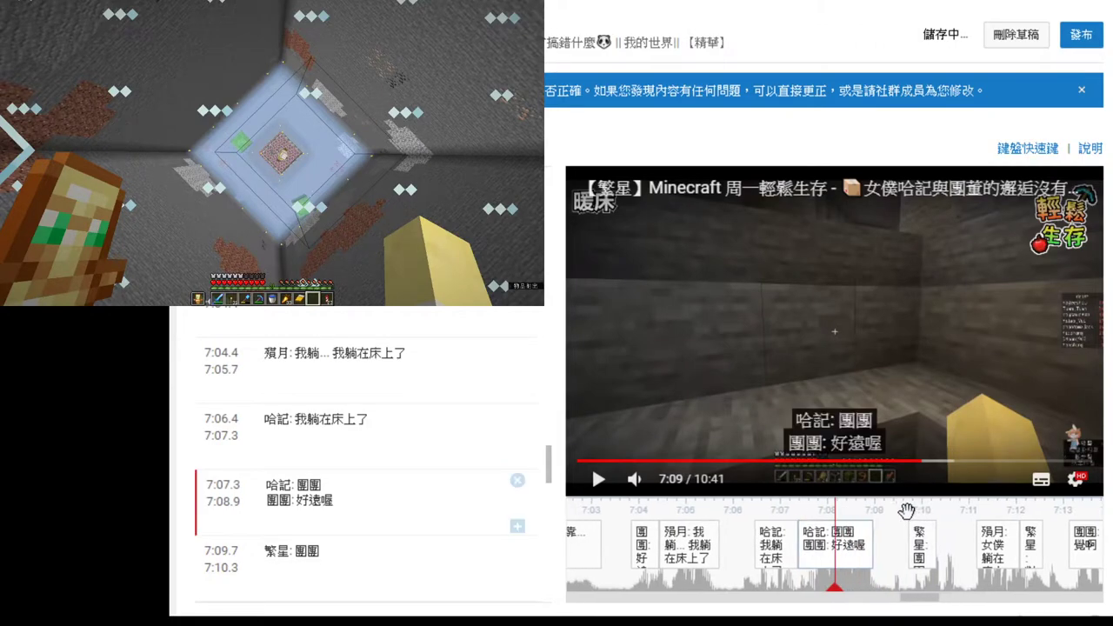
- Play on to about 7:36, go back to the caption 「誰? 哈記沒在你附近啊」 at 7:33.2, and replay from there
click(598, 479)
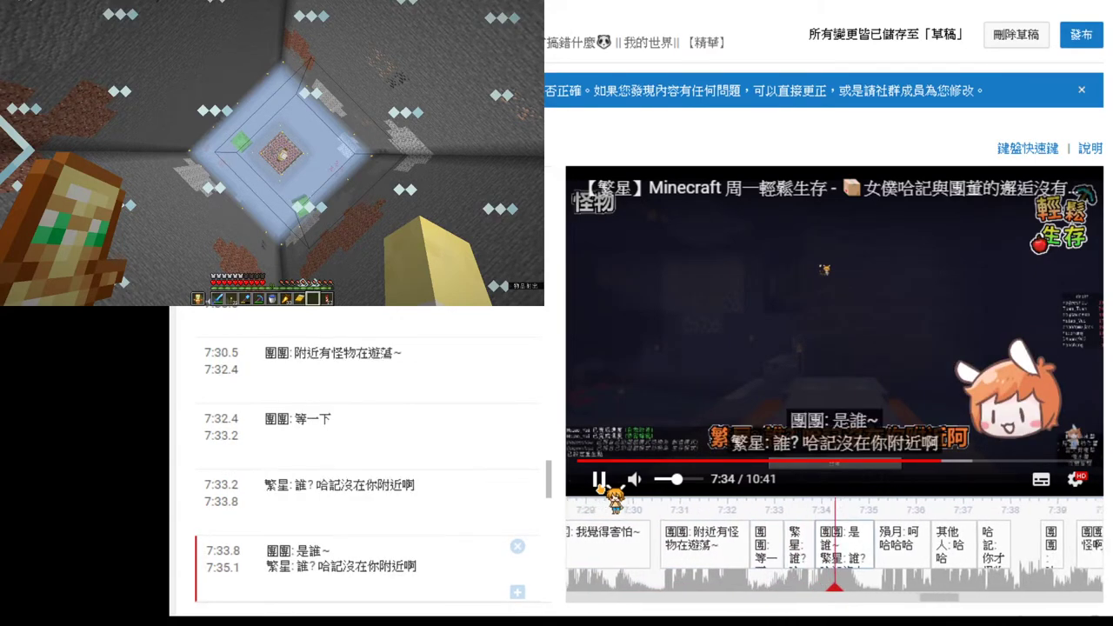
click(600, 479)
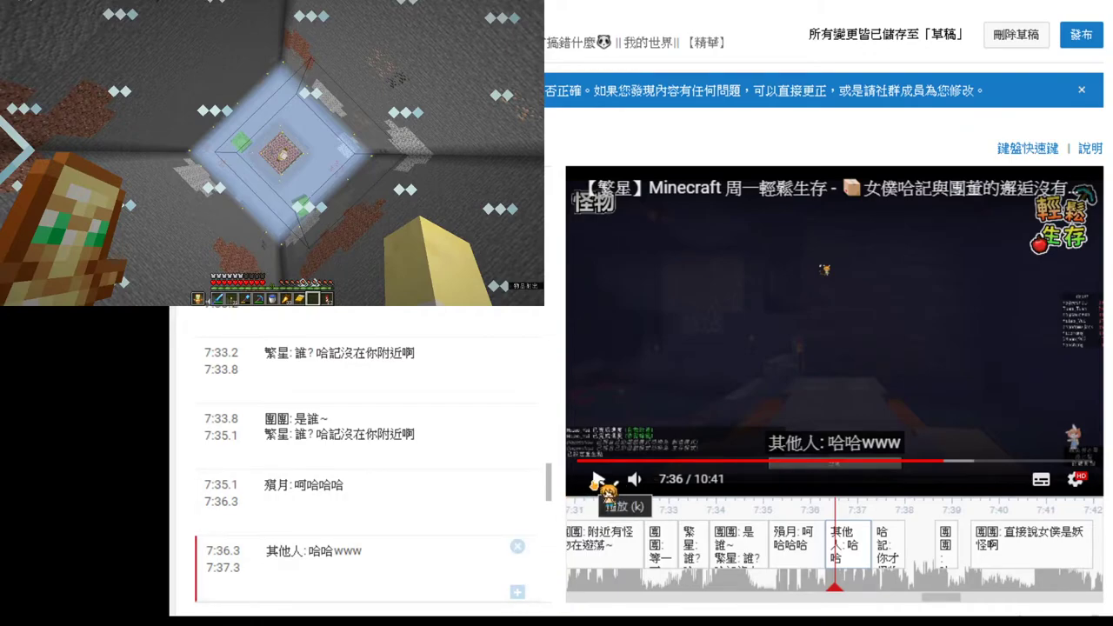
key(shift+Up)
key(shift+Up)
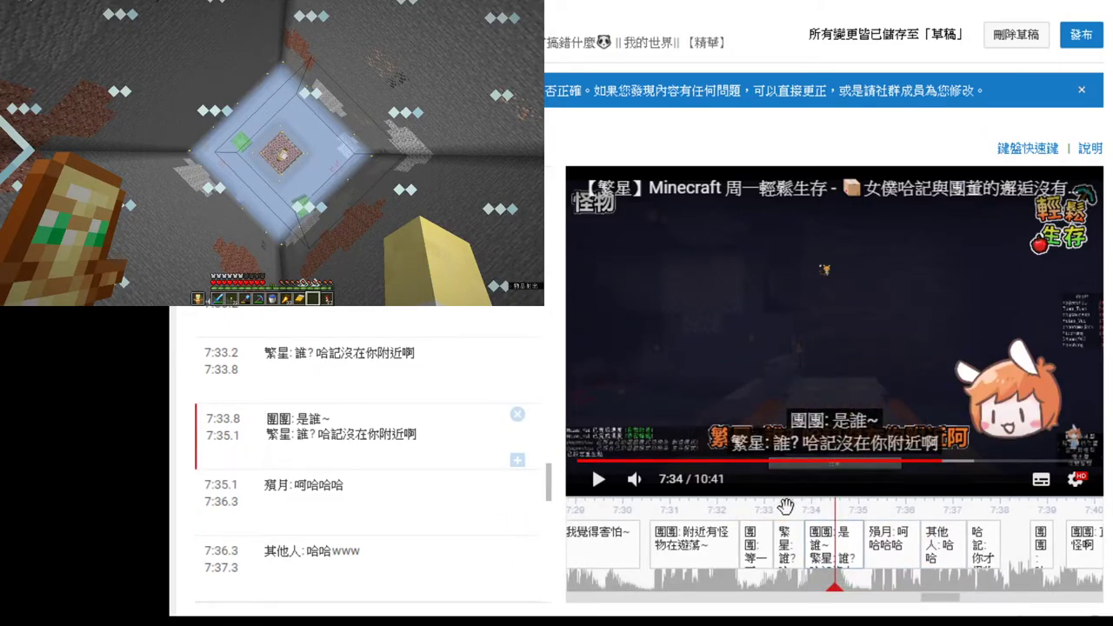
key(shift+Up)
key(shift+space)
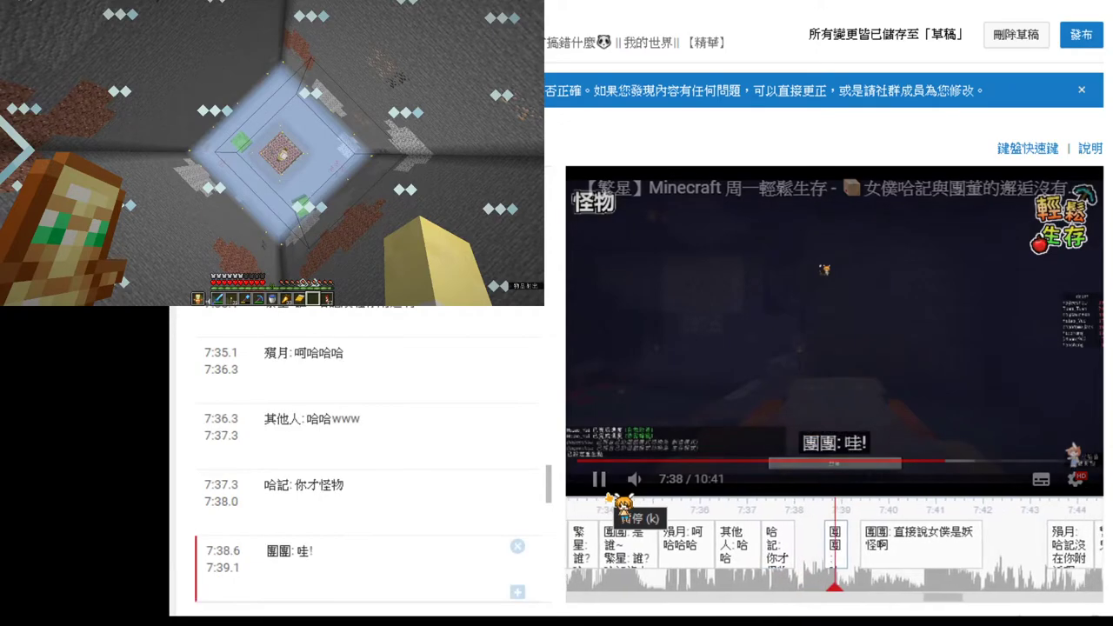
mouse_move(609, 490)
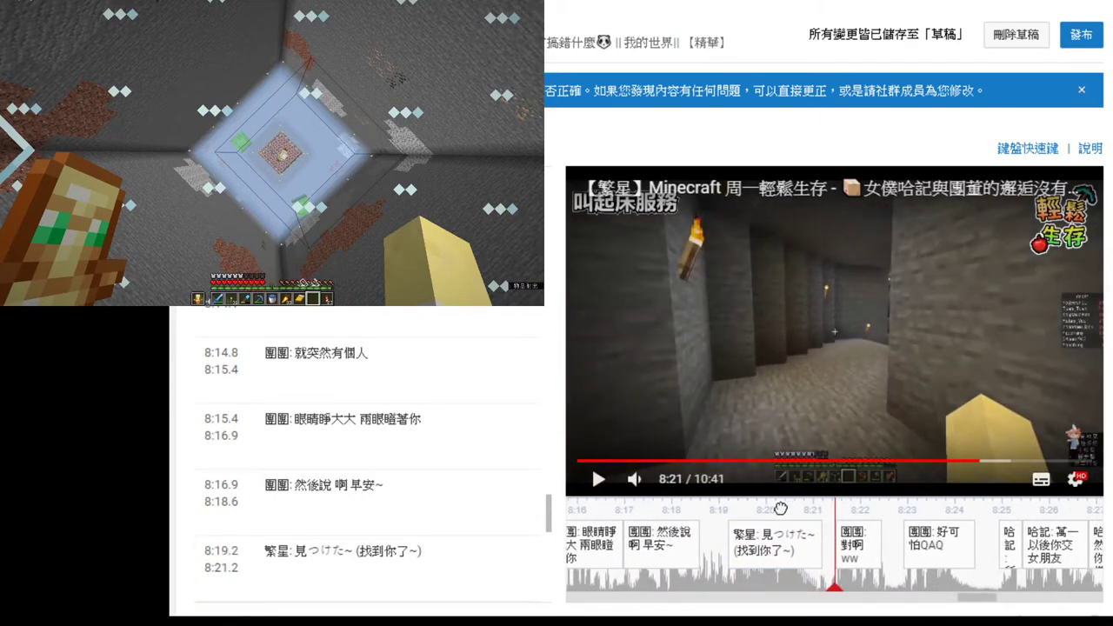
- Extend the end of the caption 「對啊ww」 at 8:21.4 slightly and play on to about 8:31
drag(784, 508, 818, 506)
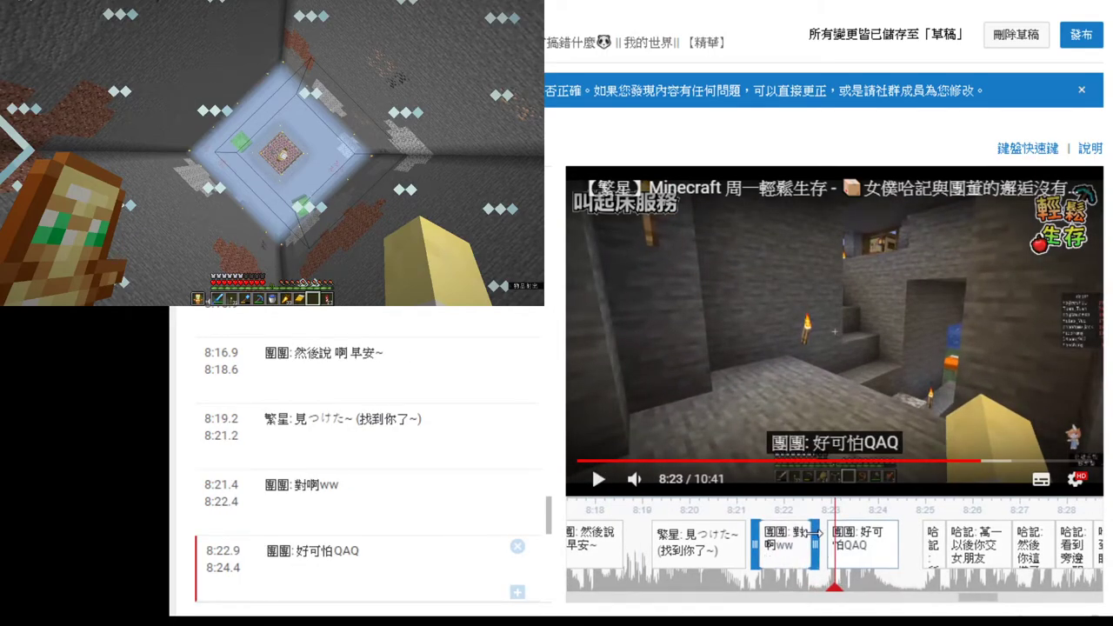
drag(813, 533, 815, 533)
click(600, 480)
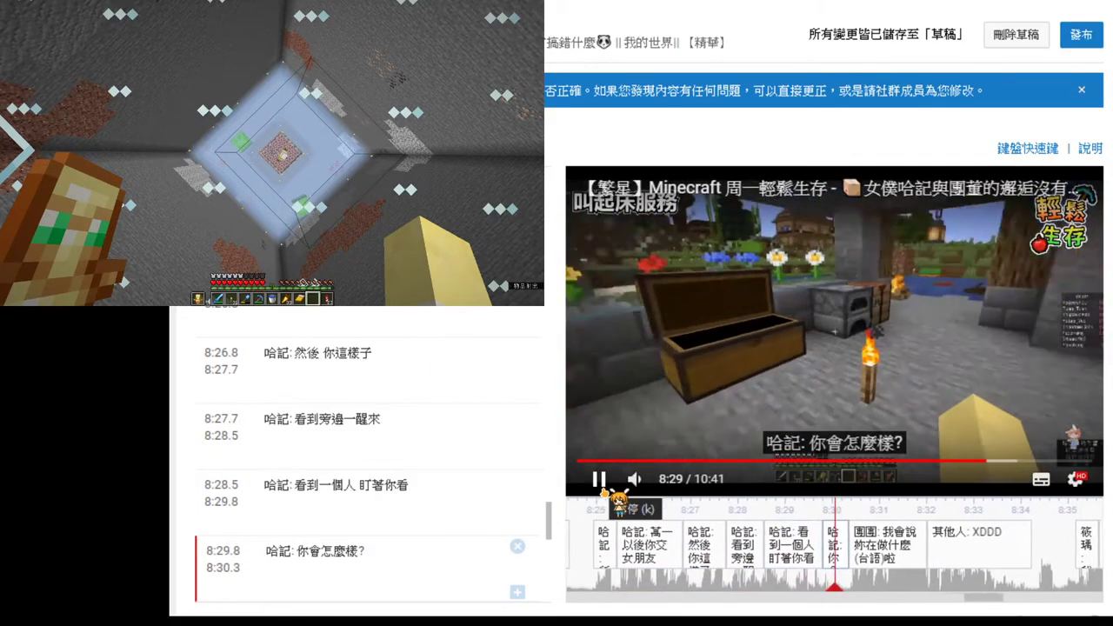
click(608, 491)
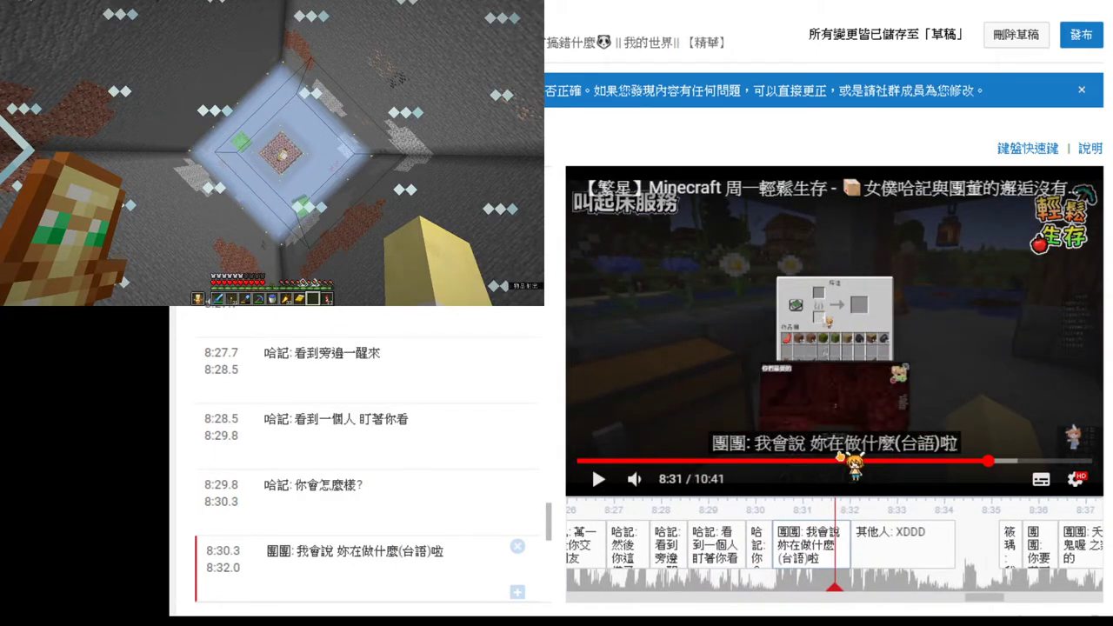
- Insert 「哩勒衝殺毀」 before 「妳在做什麼」 in the caption at 8:30.3 and check the caption that follows
click(496, 553)
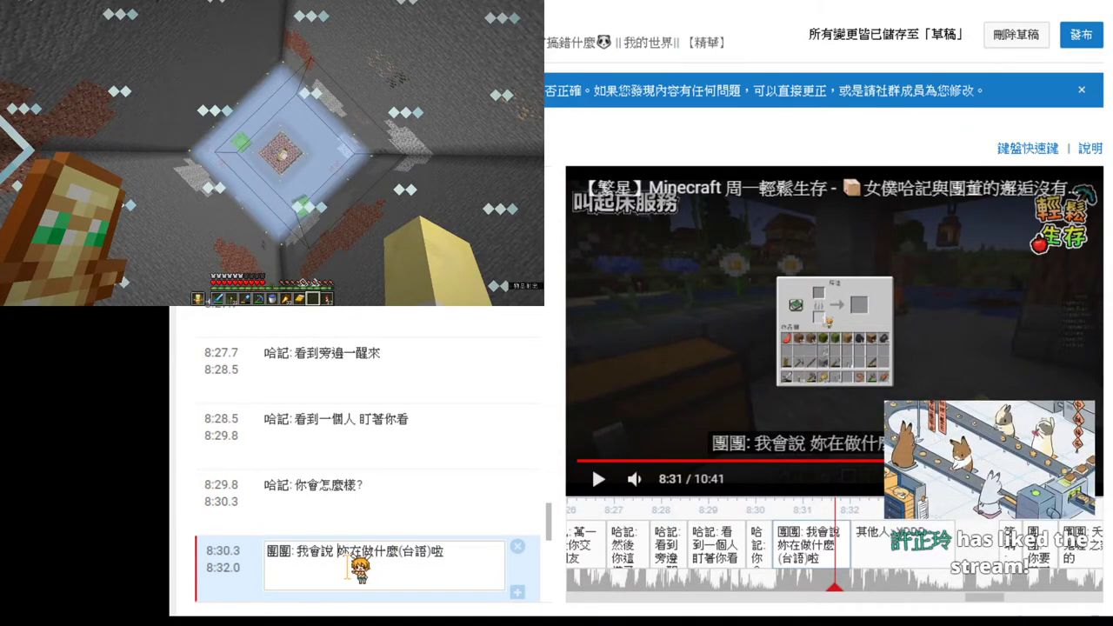
text(哩勒ㄔㄨ)
text(衝殺虫)
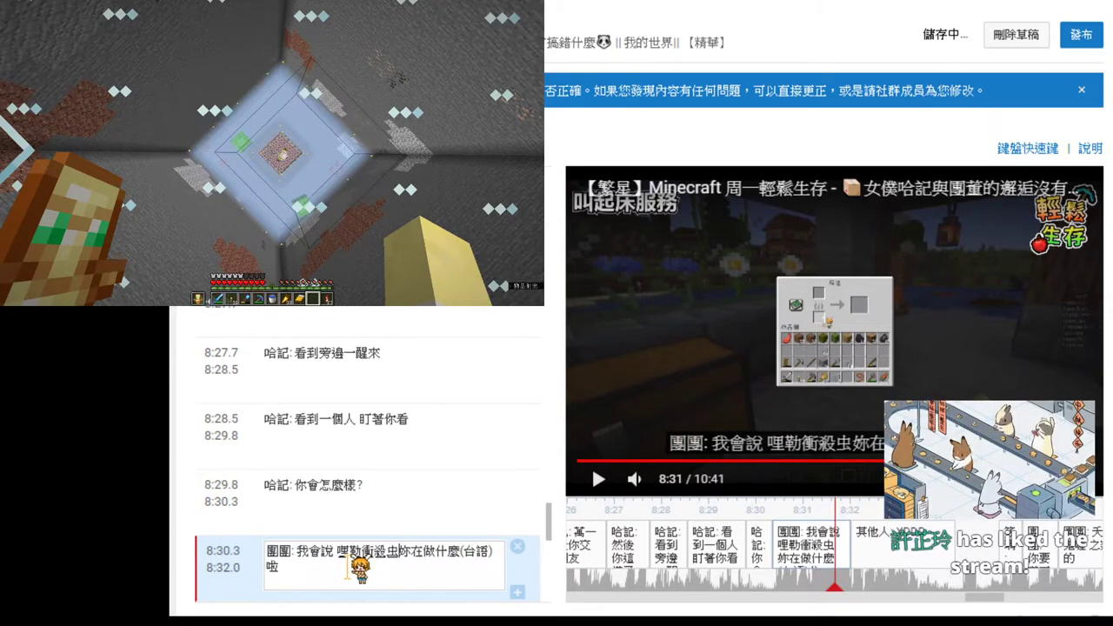
key(Down)
key(Down)
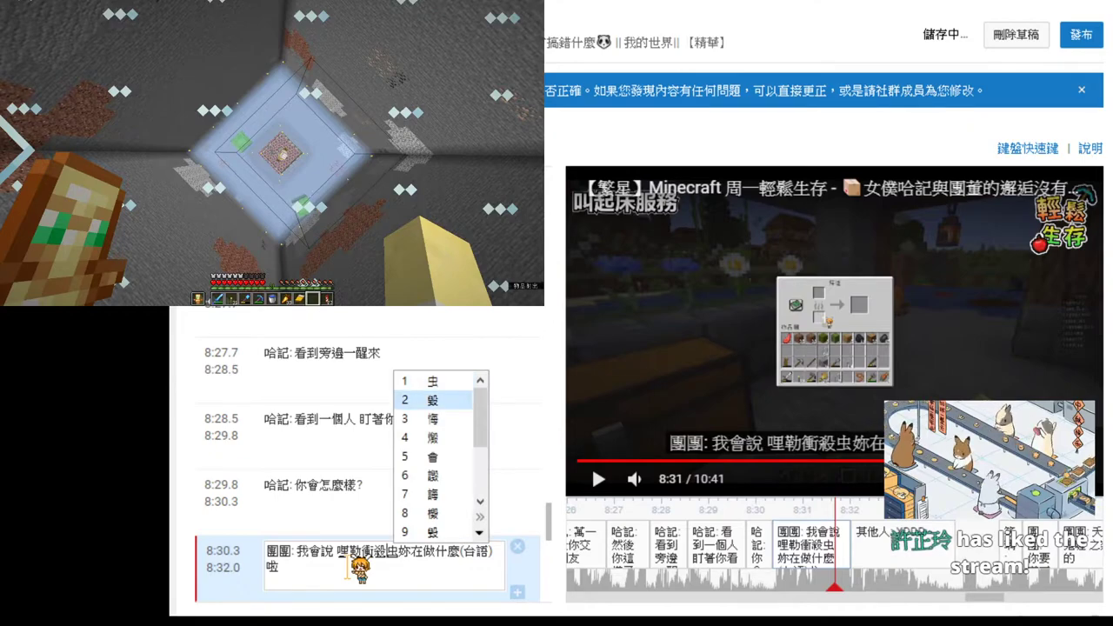
key(Return)
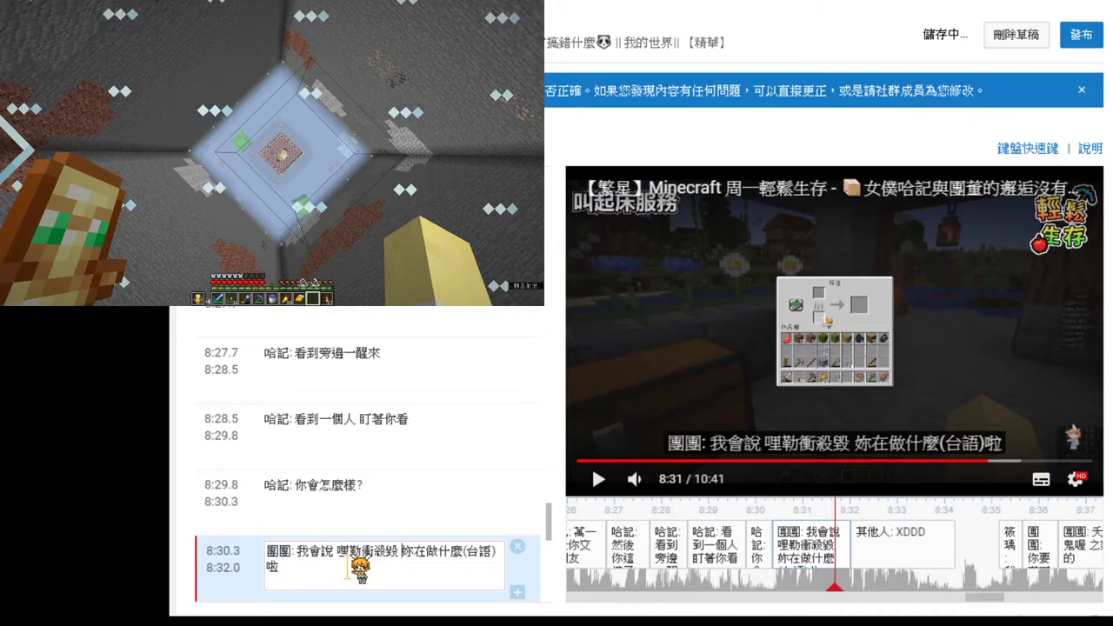
key(shift+Down)
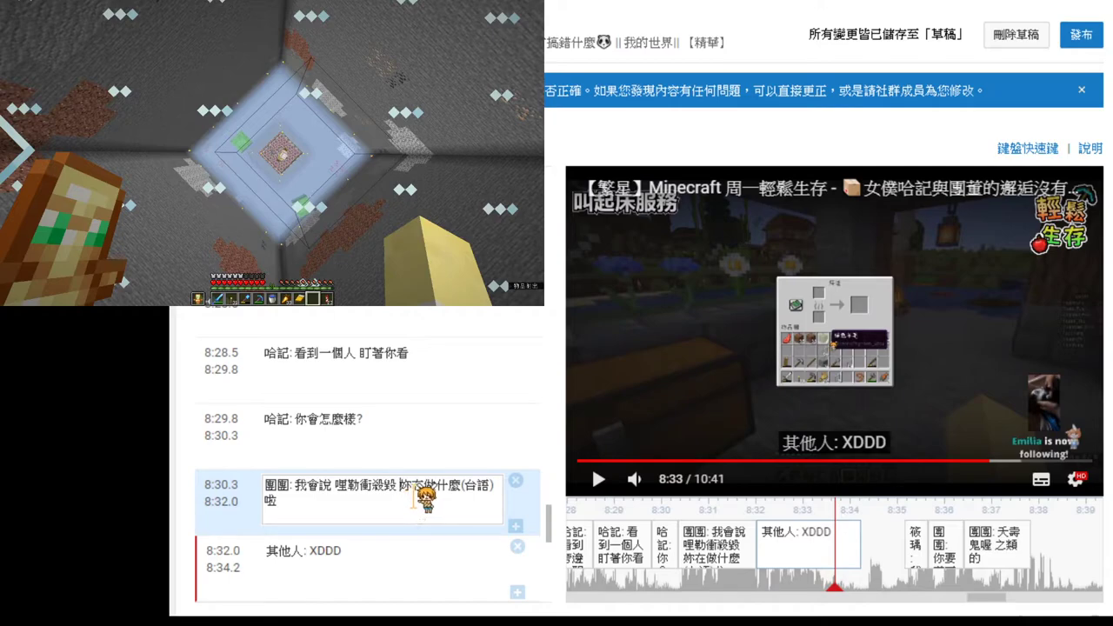
- Delete 「妳在做什麼」 and the final 「啦」 from the 8:30.3 caption and add 「(你在幹什麼)」 as its second line
drag(400, 488, 462, 490)
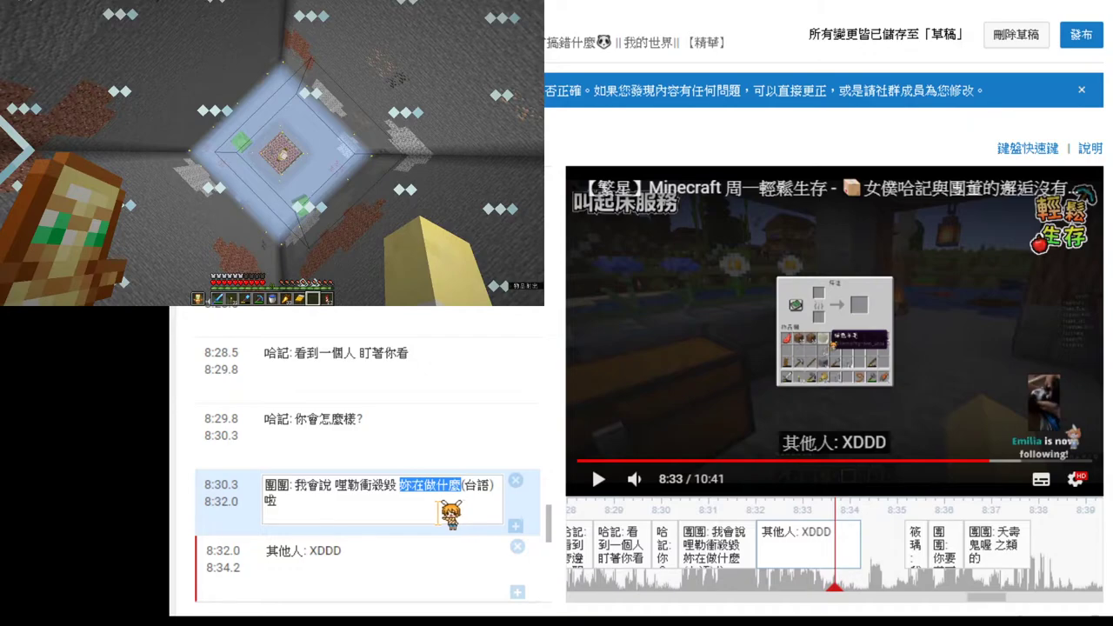
key(BackSpace)
click(439, 500)
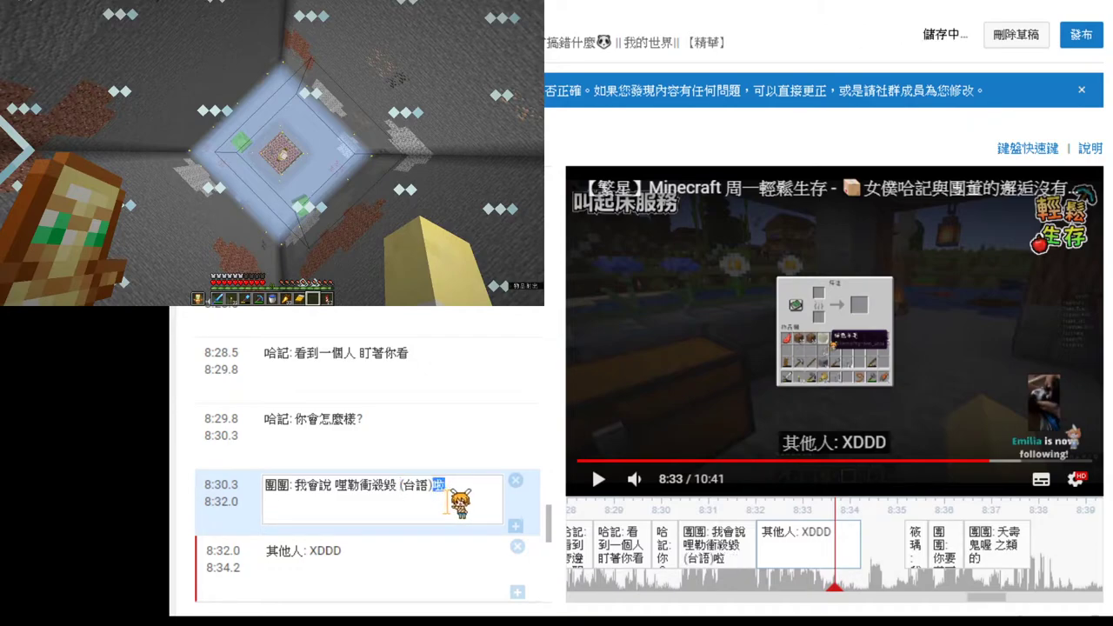
key(BackSpace)
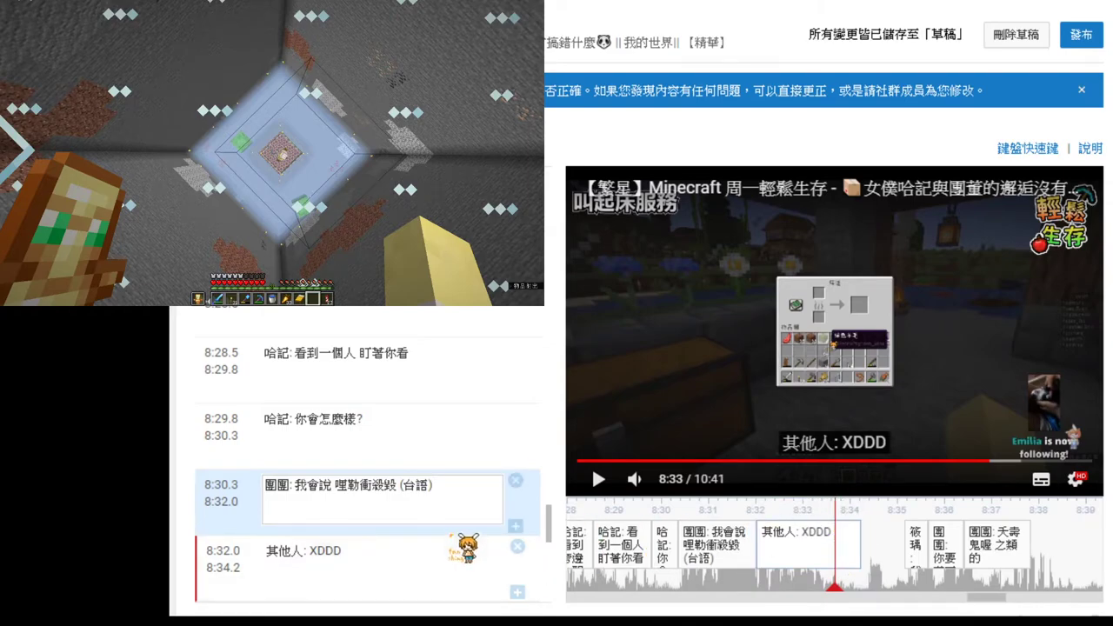
key(Return)
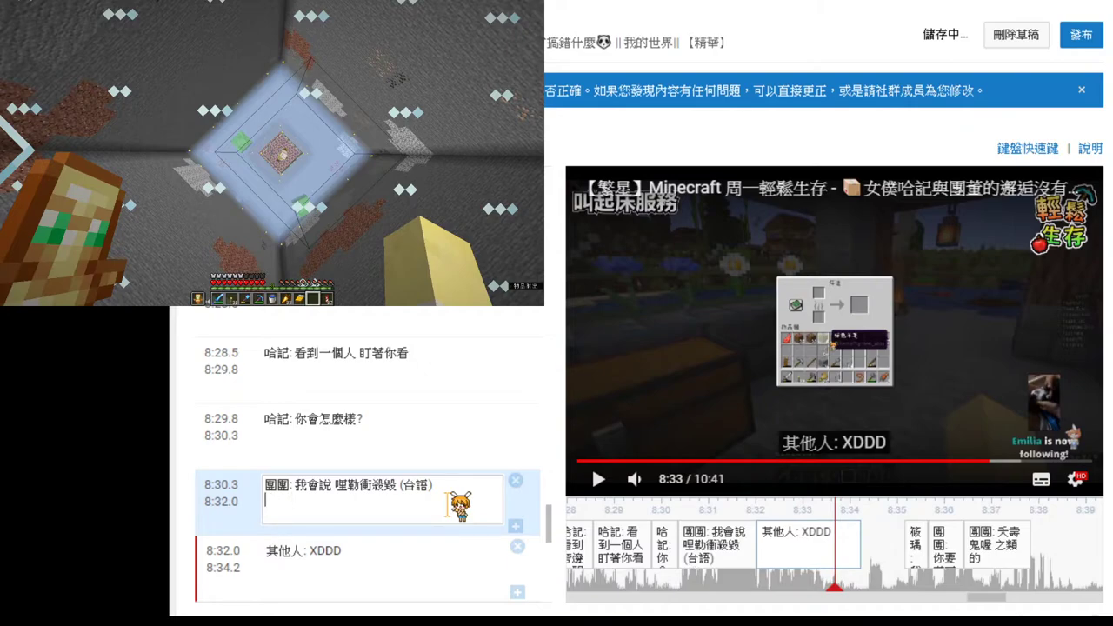
text(())
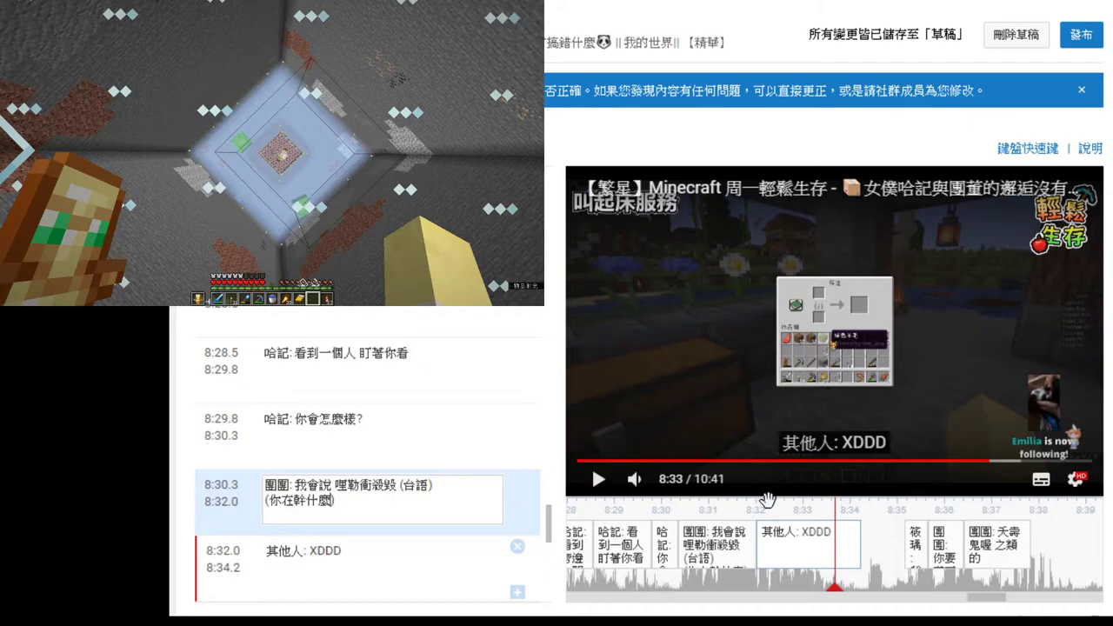
- Replay the 8:30.3 caption and add 「啦」 after both 「哩勒衝殺毀」 and 「你在幹什麼」
drag(766, 503, 905, 501)
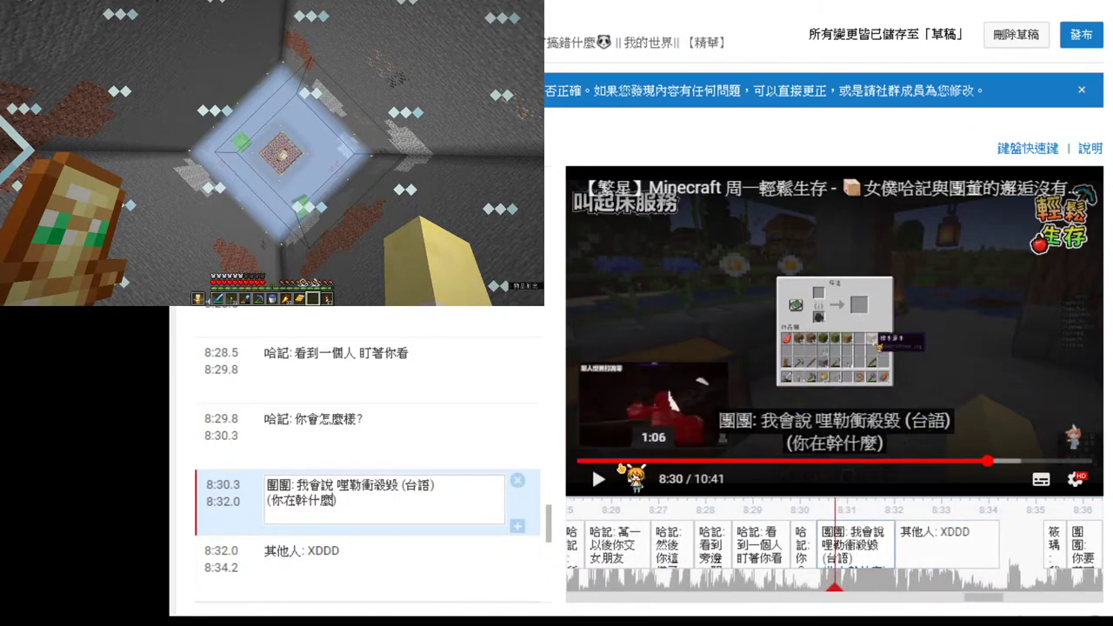
click(594, 478)
click(597, 479)
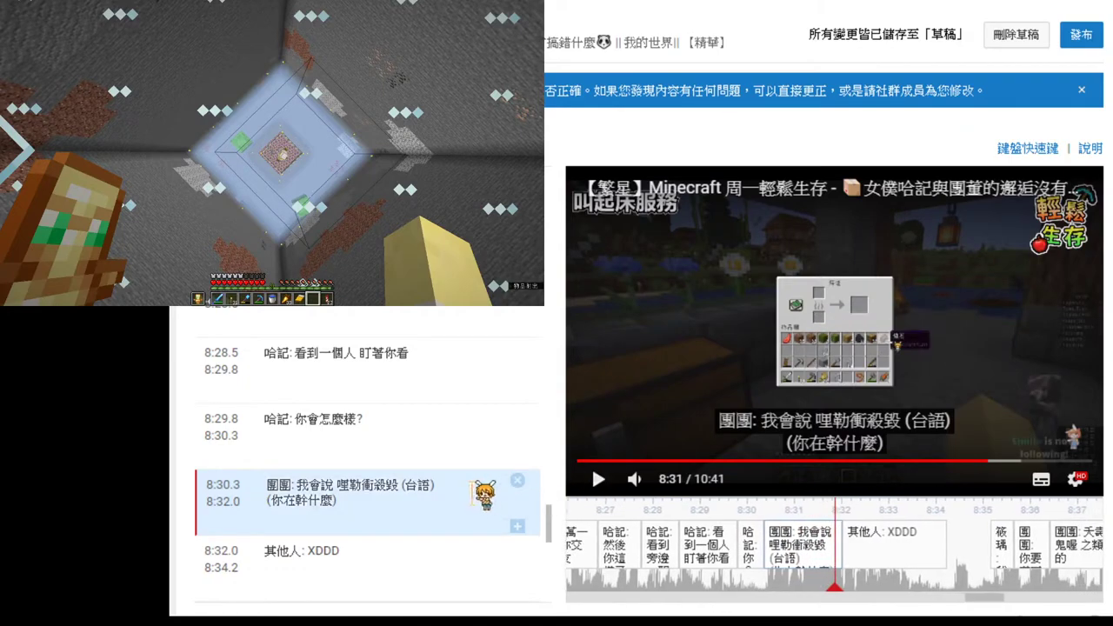
click(398, 503)
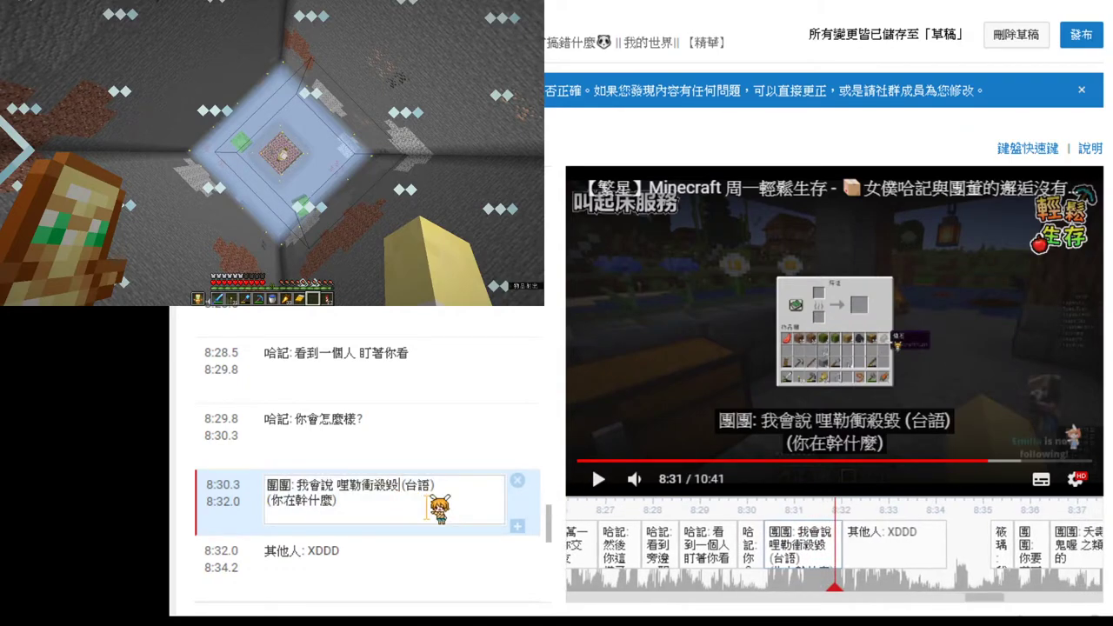
text(啦)
key(Return)
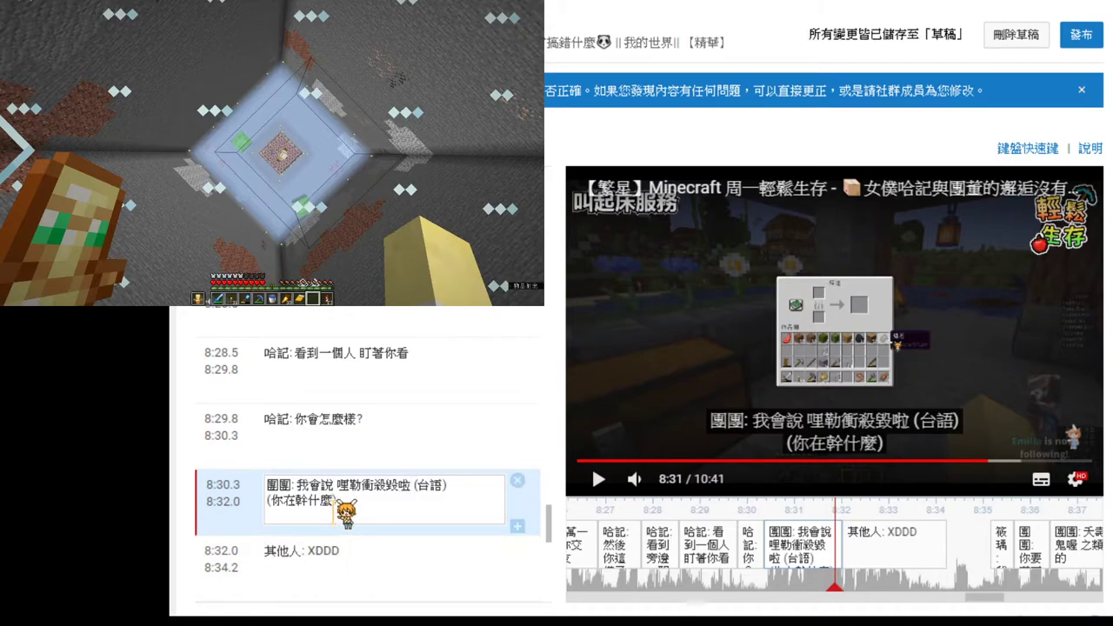
text(啦)
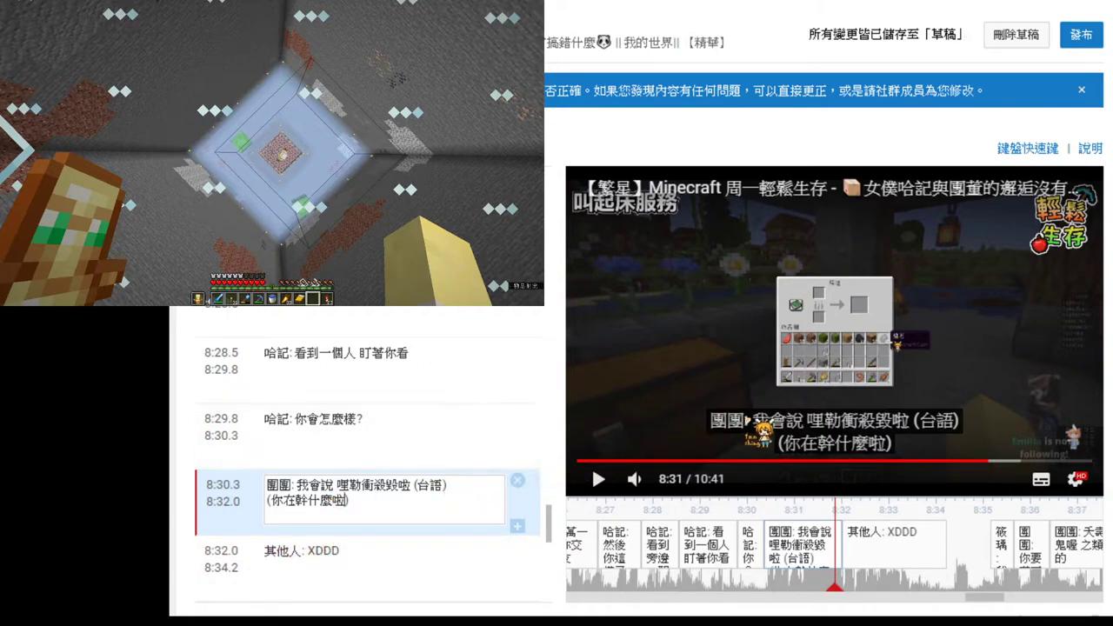
- Play on to about 8:36, rewind to about 8:34, and replay the captions 「我想一下喔」 and 「你要嚇死人喔」 against the audio
click(600, 479)
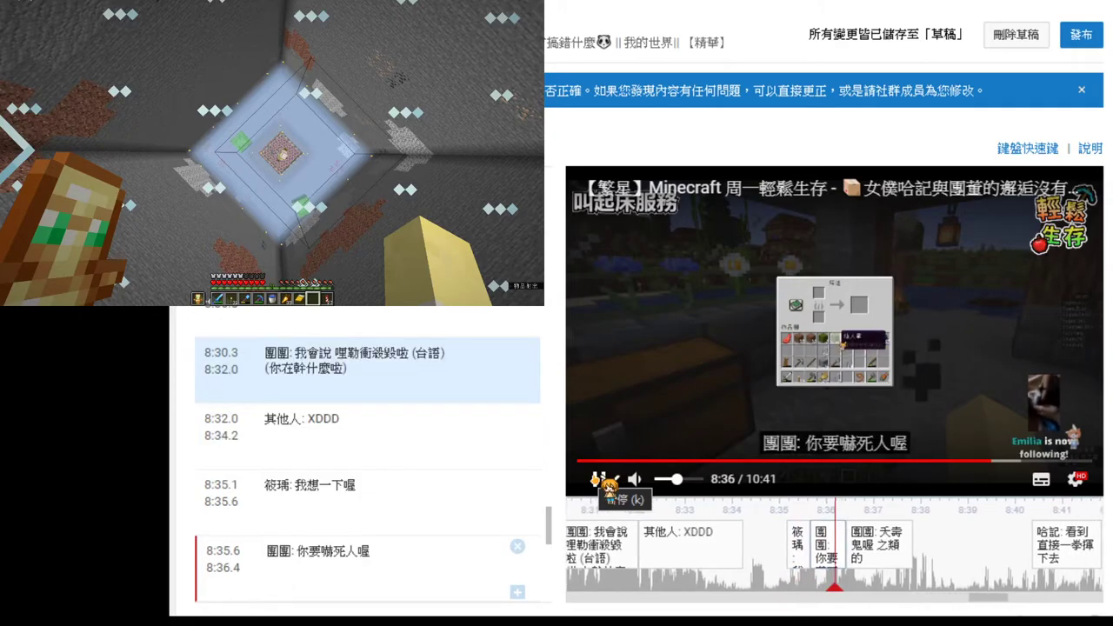
click(600, 479)
drag(749, 517, 789, 516)
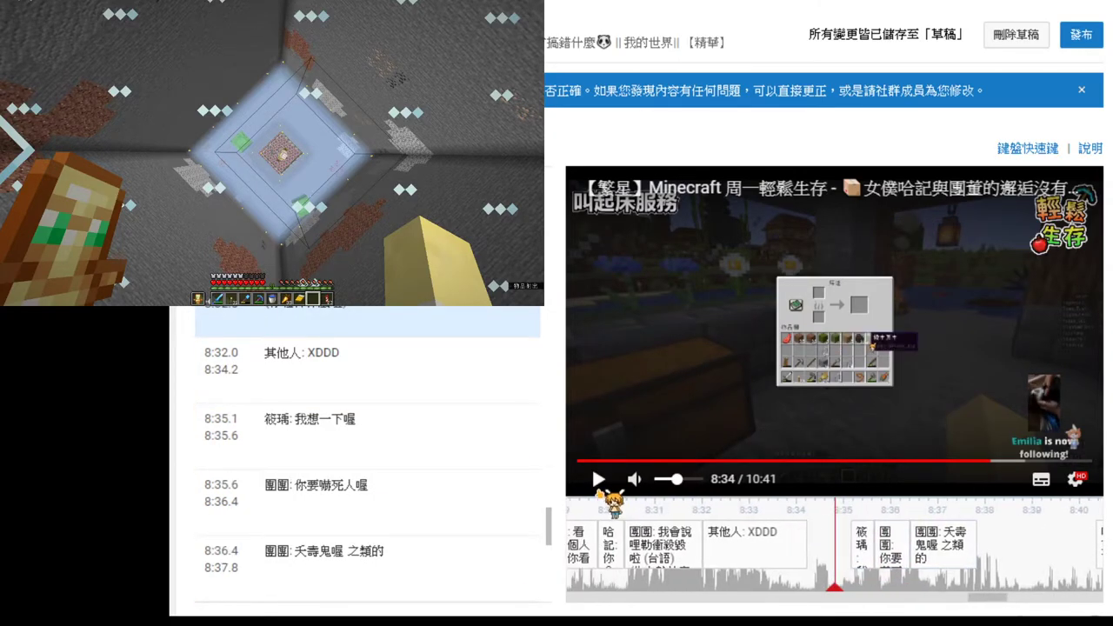
click(600, 479)
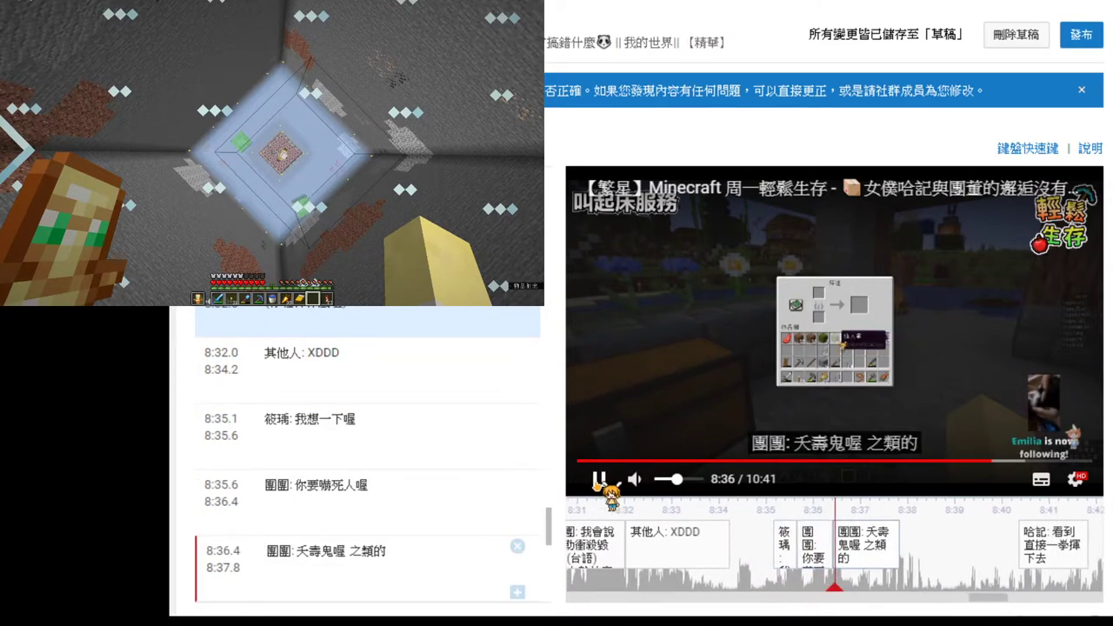
click(600, 479)
drag(764, 508, 799, 508)
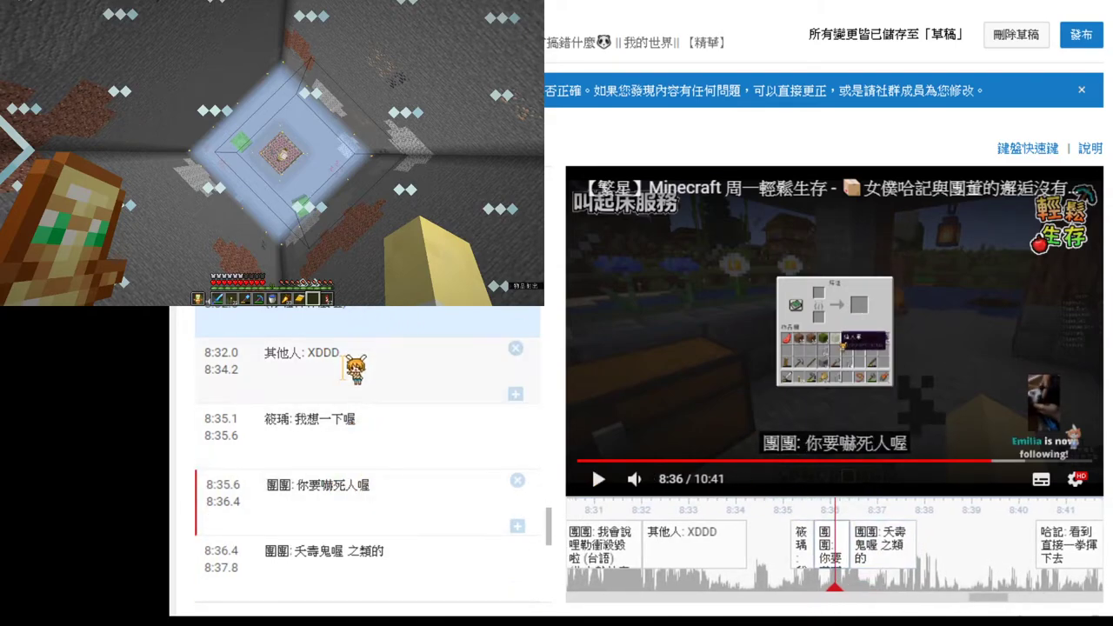
- Put 「你要嚇死人喔」 on a second line in the 8:35.6 caption and enter 「哩咧驚」 after the speaker's name
click(302, 487)
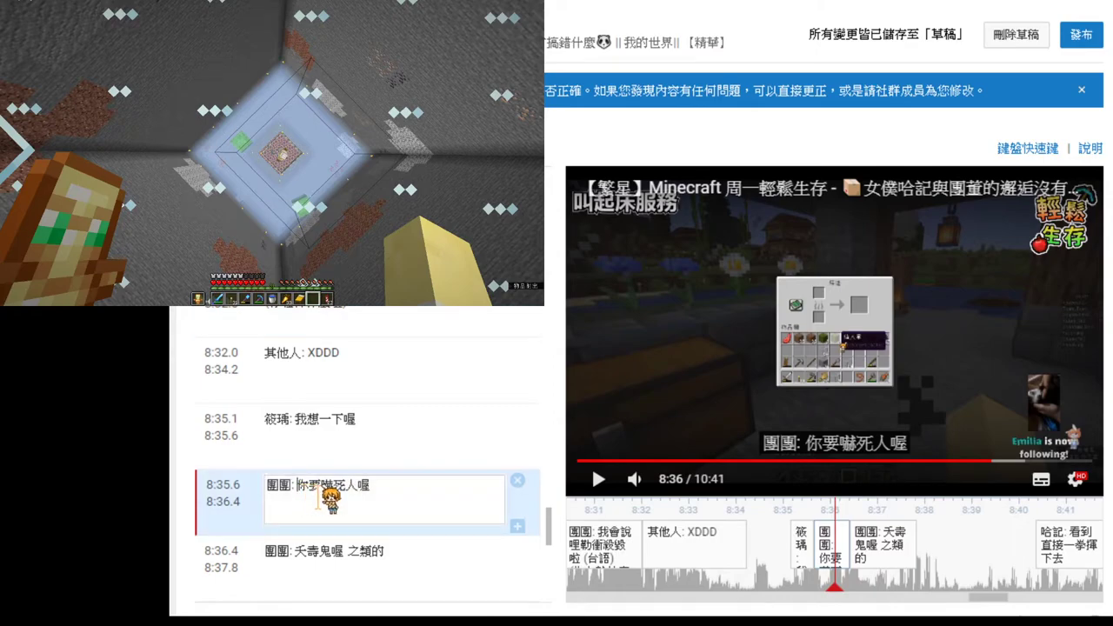
key(Return)
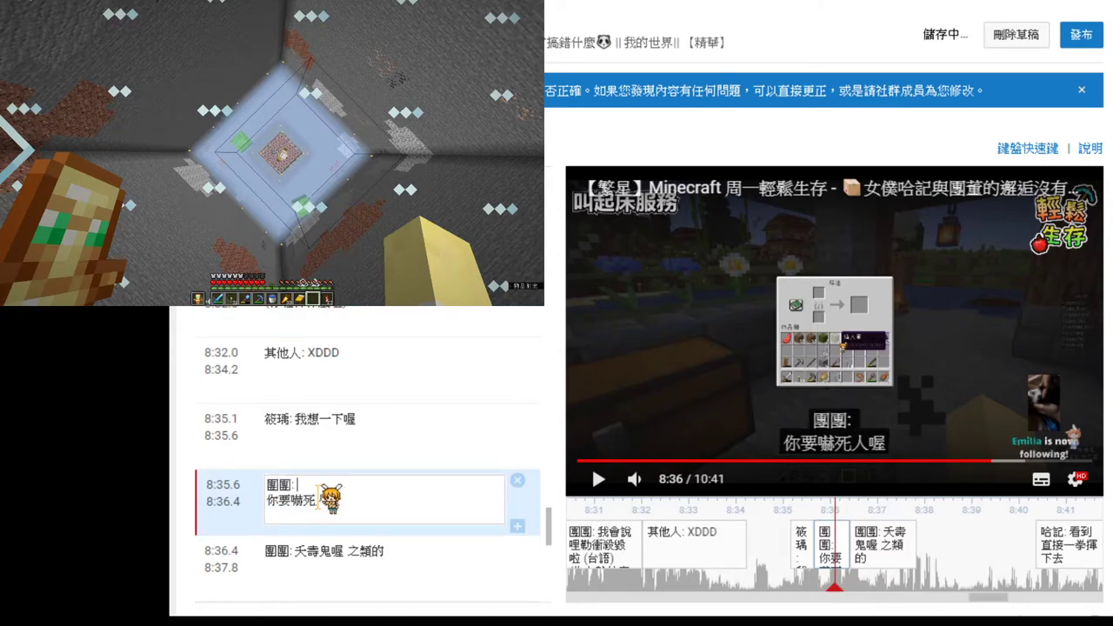
text(ㄌ)
text(咧)
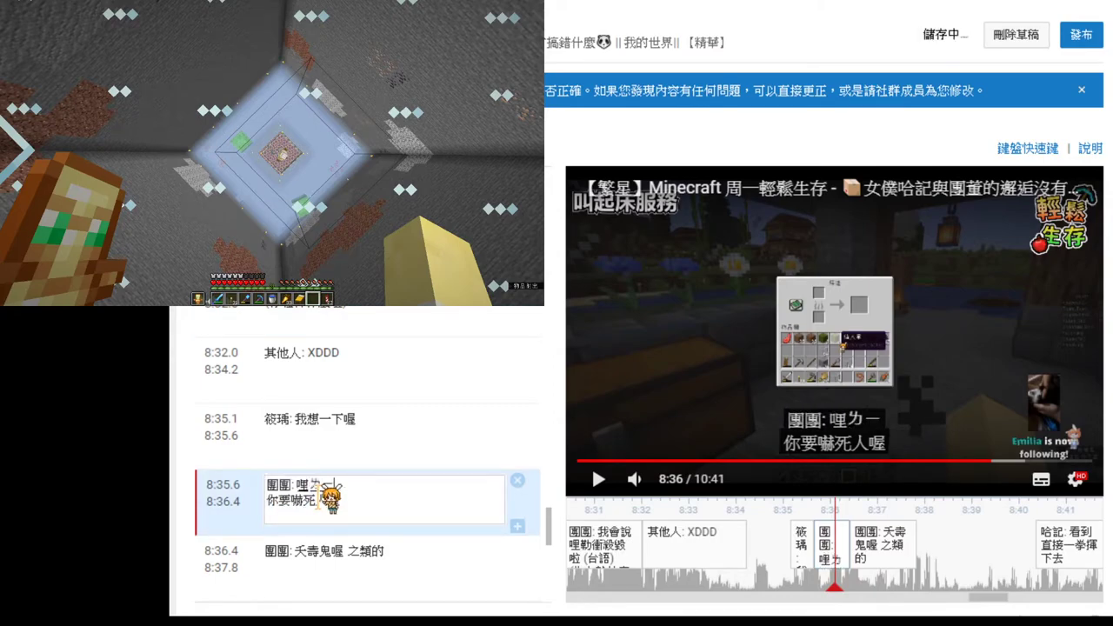
text(經)
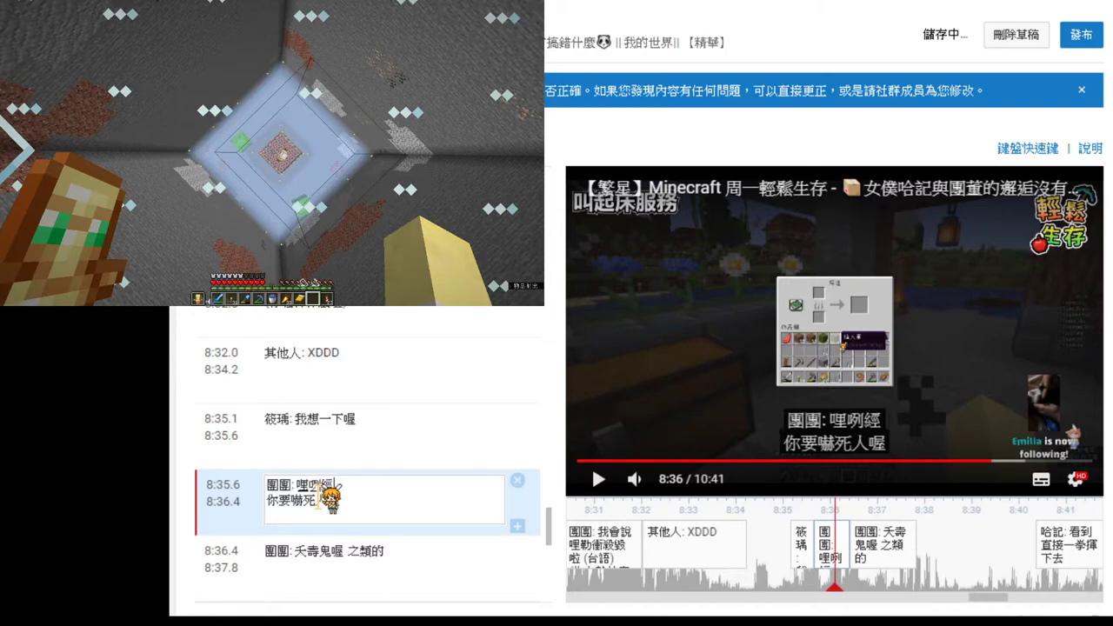
key(Down)
key(Down)
key(Down)
key(Down)
key(Return)
- Complete the first line of the 8:35.6 caption with 「希狼唷(台)」 and enclose its second line in parentheses
text(悉力唷)
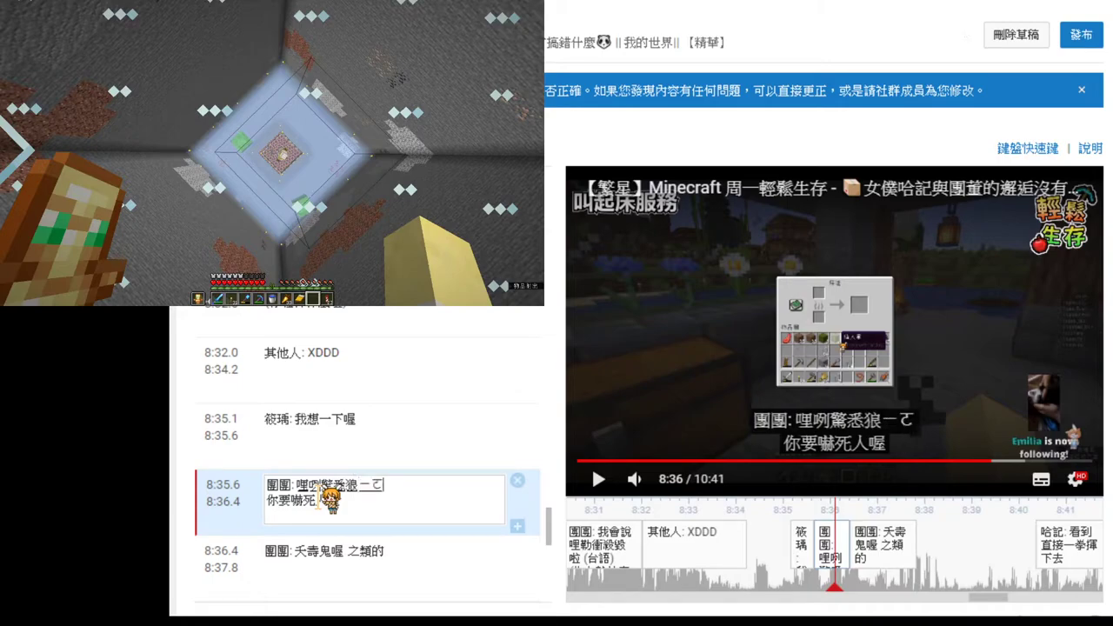
key(Down)
key(Down)
key(Down)
key(Down)
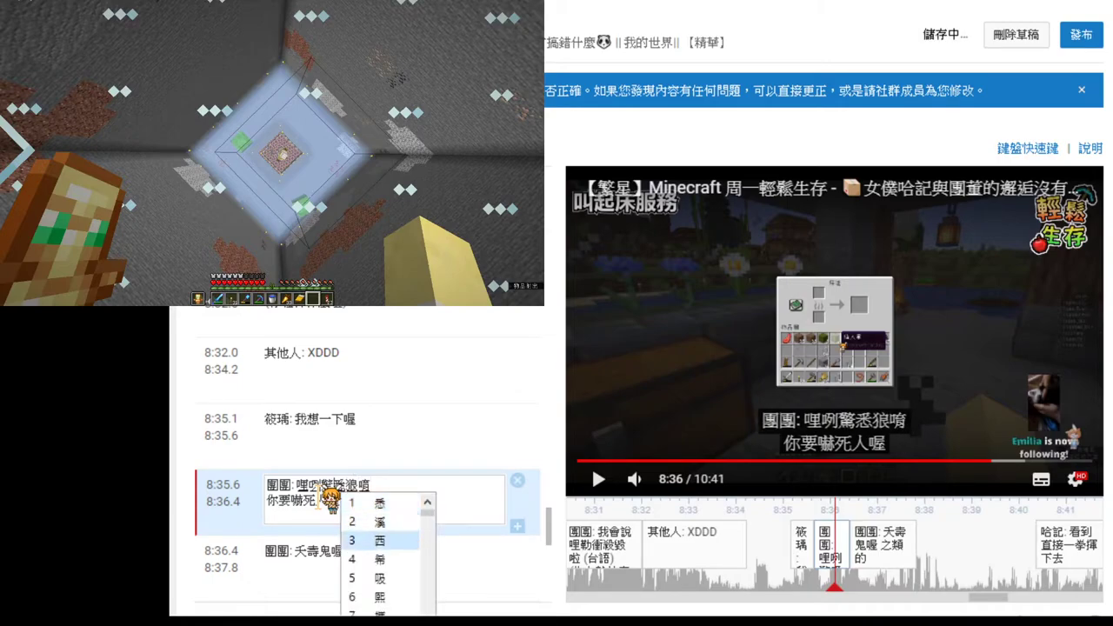
key(Return)
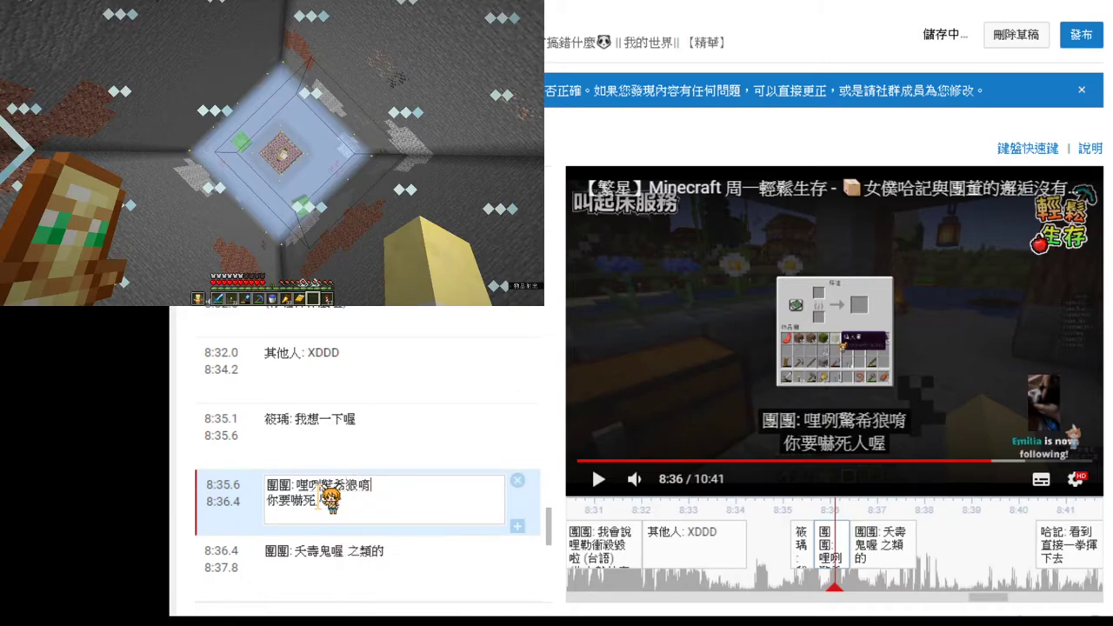
text(())
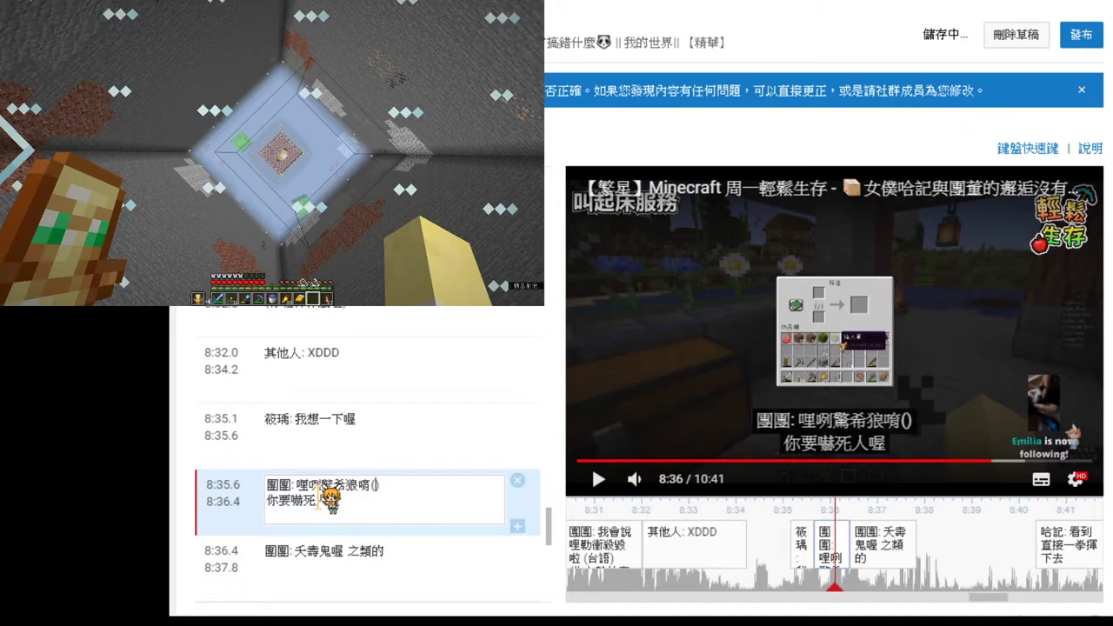
text(台)
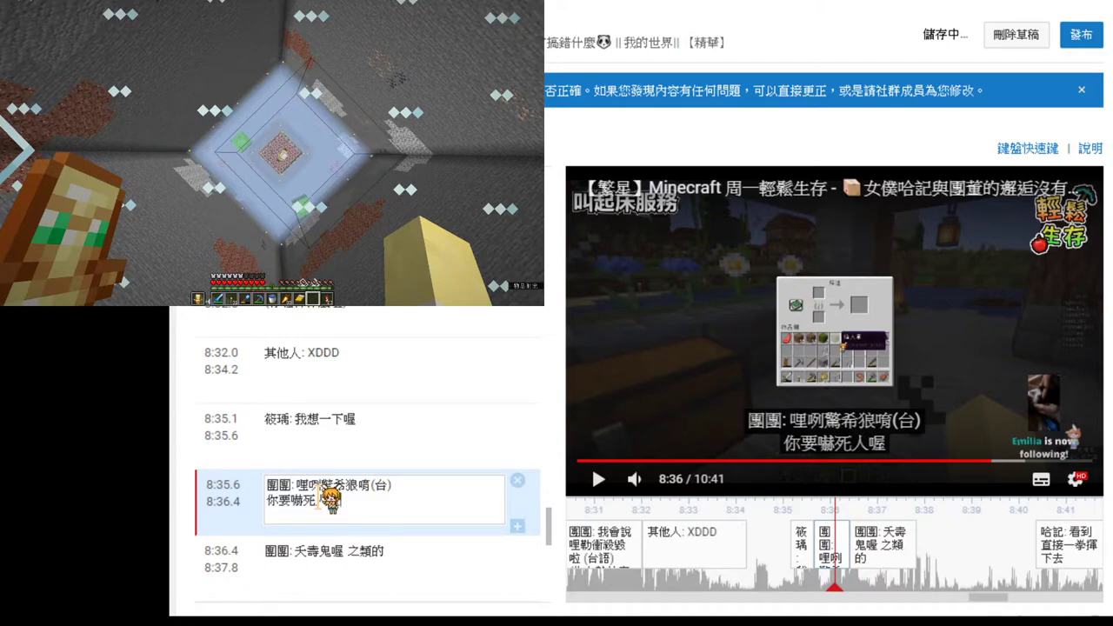
text())
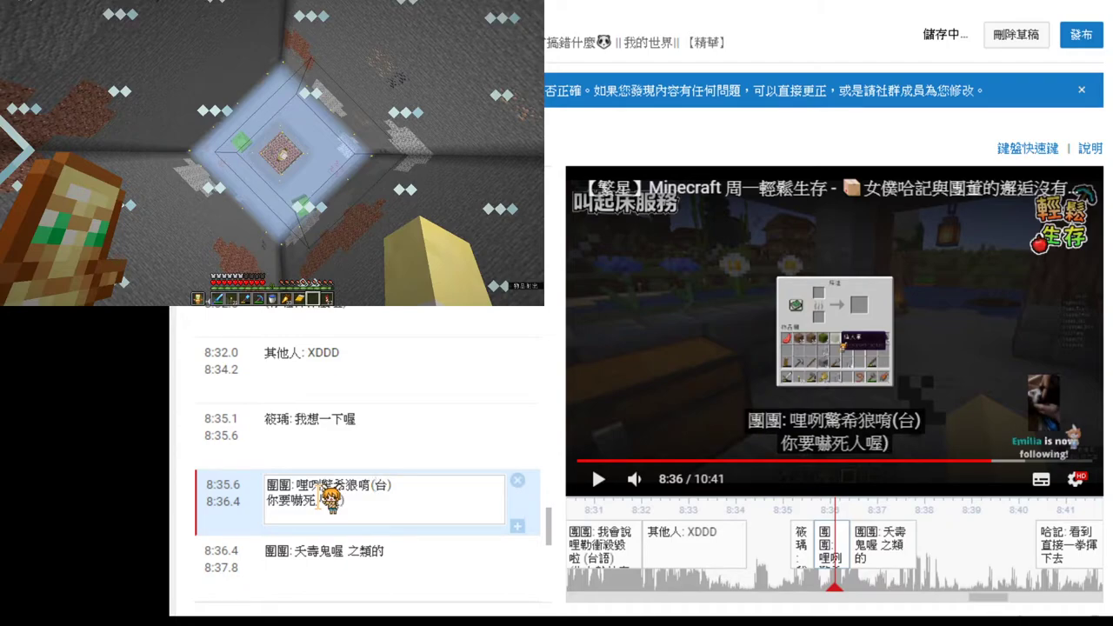
text(()
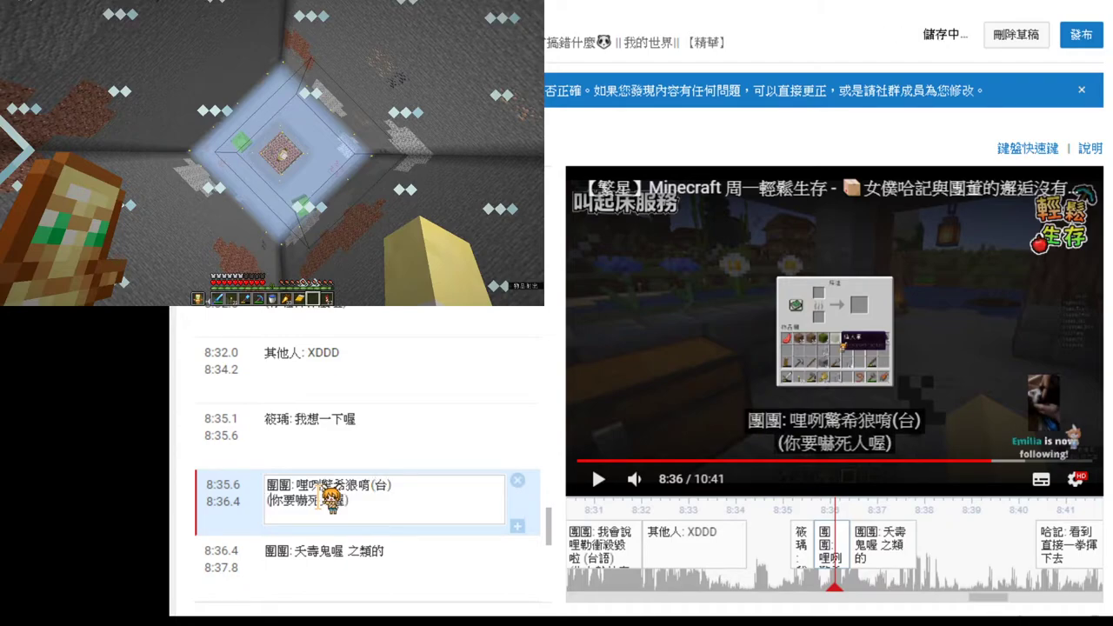
- Play on past 「夭壽鬼喔 之類的」 and extend that caption's end to 8:38.5
click(598, 479)
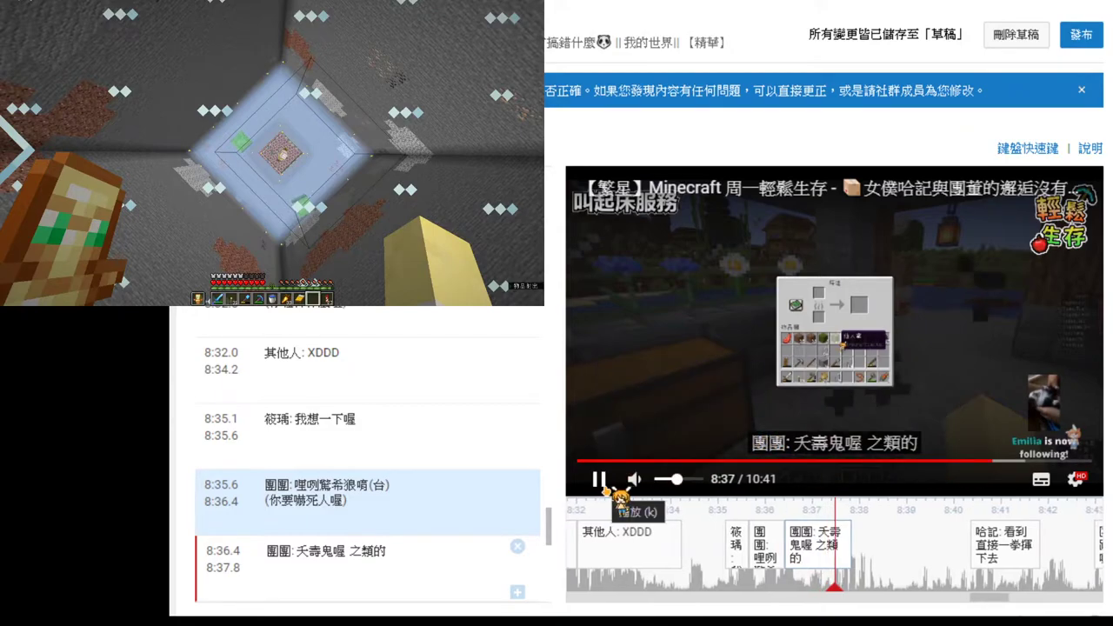
click(796, 535)
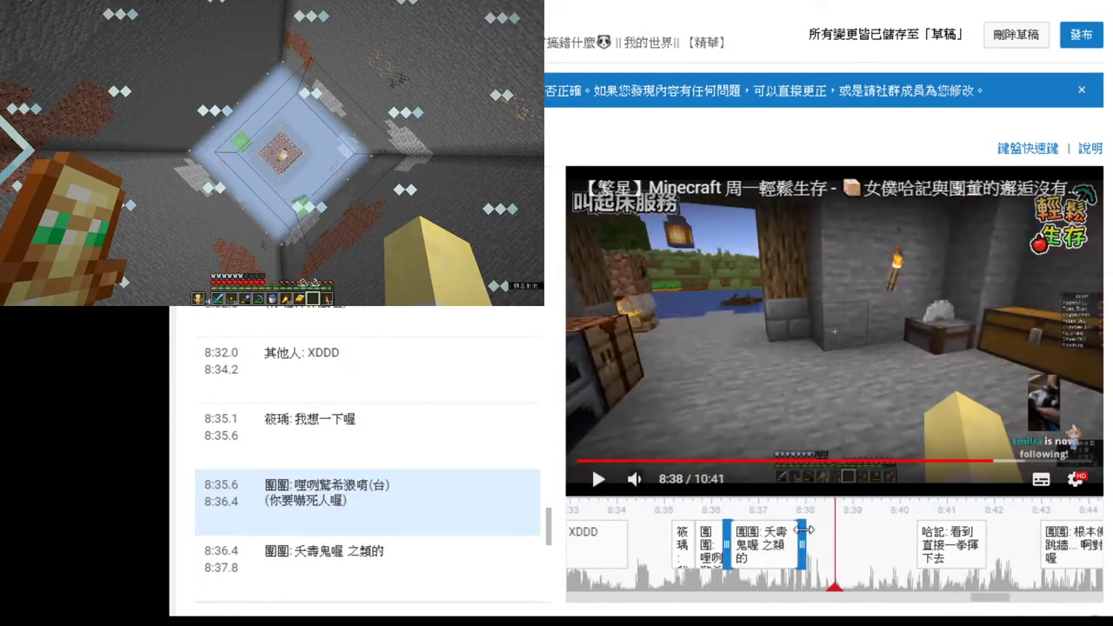
drag(802, 530, 829, 531)
click(600, 484)
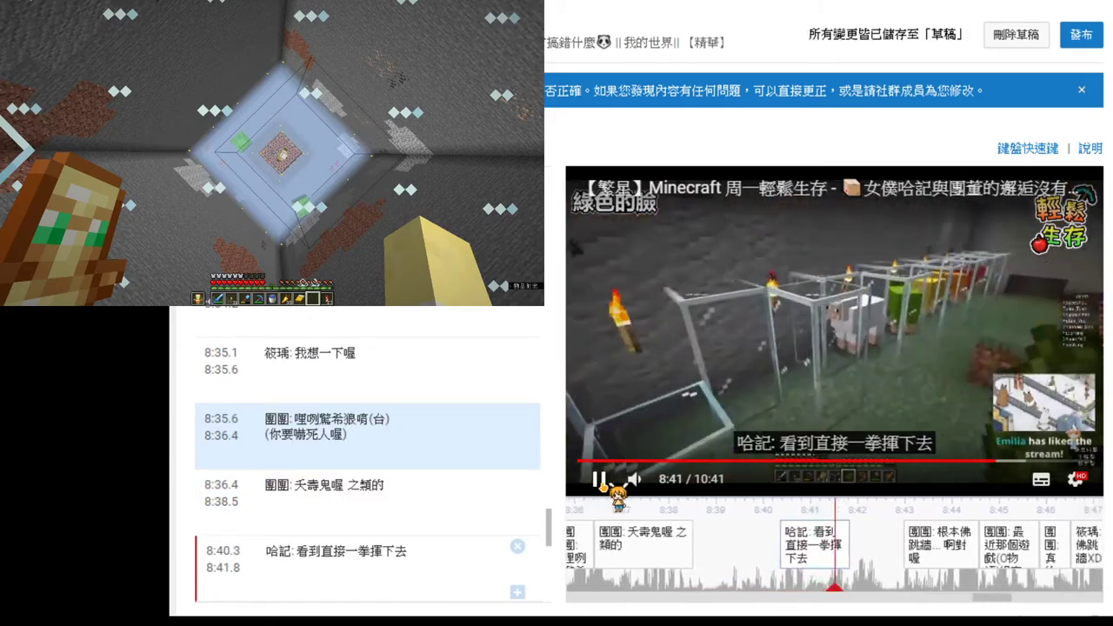
- Review the captions up to about 9:37 and extend the end of 「捷克超有問題!!」 towards 「反正他不在」
click(795, 539)
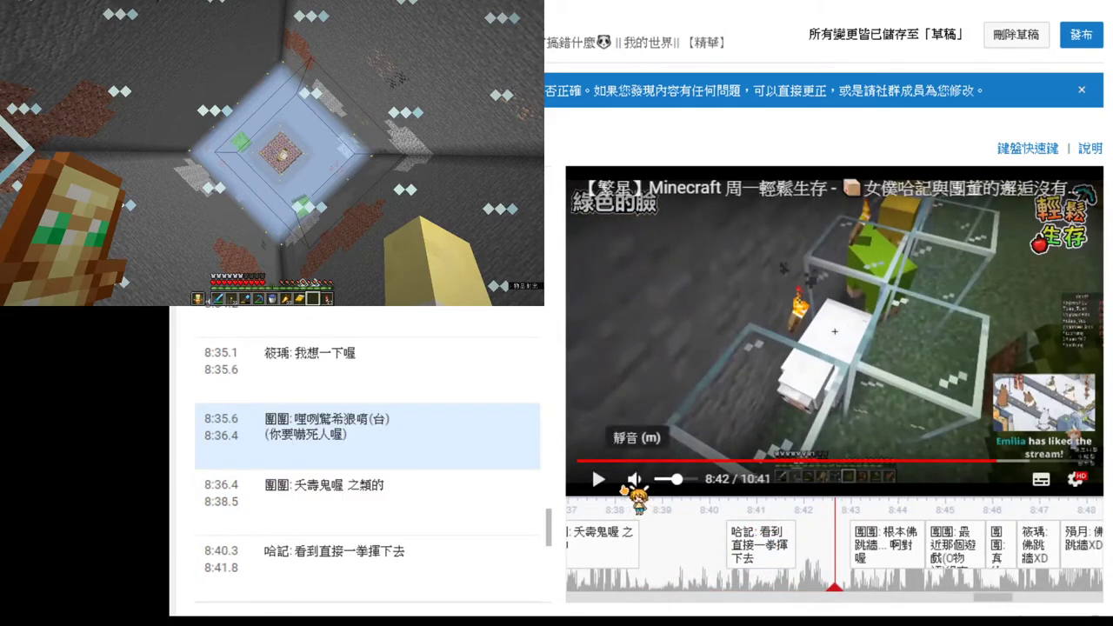
click(598, 481)
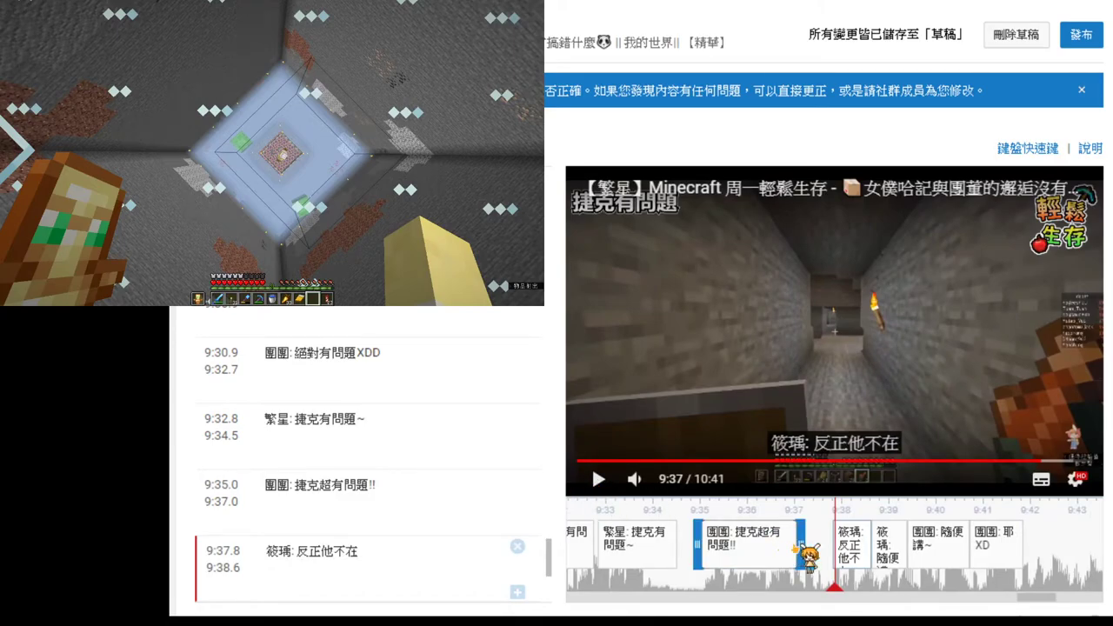
drag(819, 543, 821, 543)
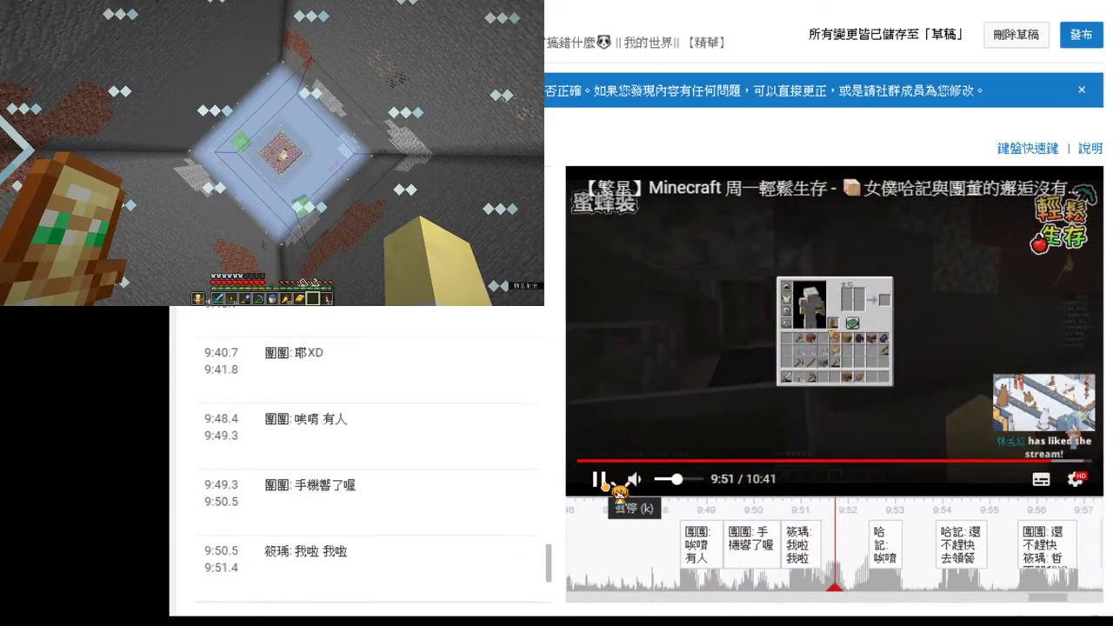
- Play on to the 9:50.5 caption, enclose 「我啦 我啦」 in parentheses and move it to a second line
click(600, 480)
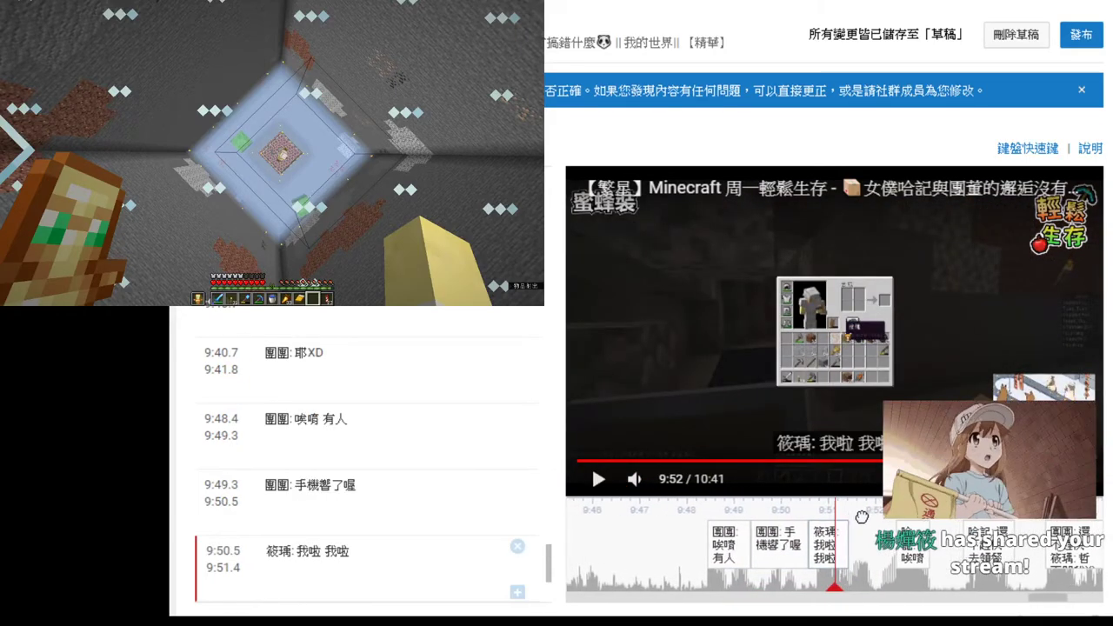
click(796, 504)
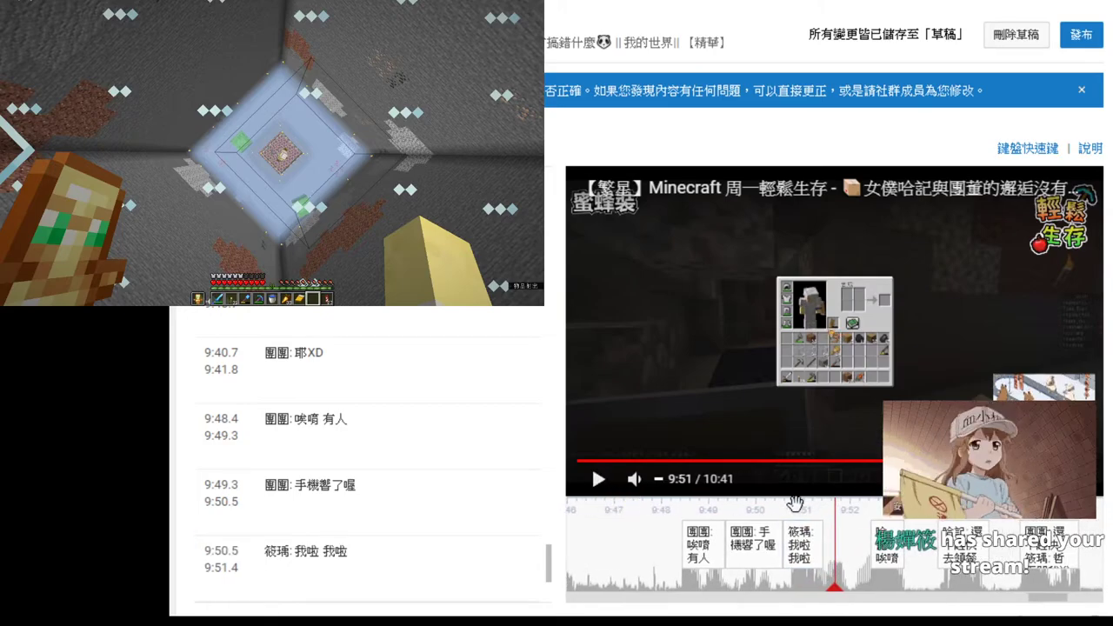
click(798, 544)
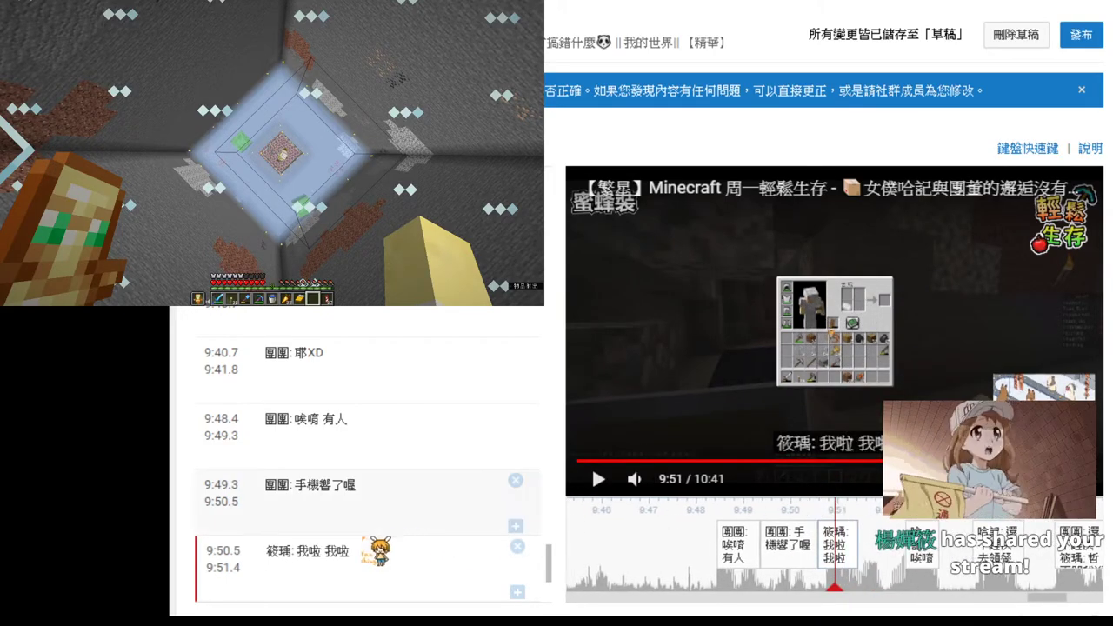
click(335, 554)
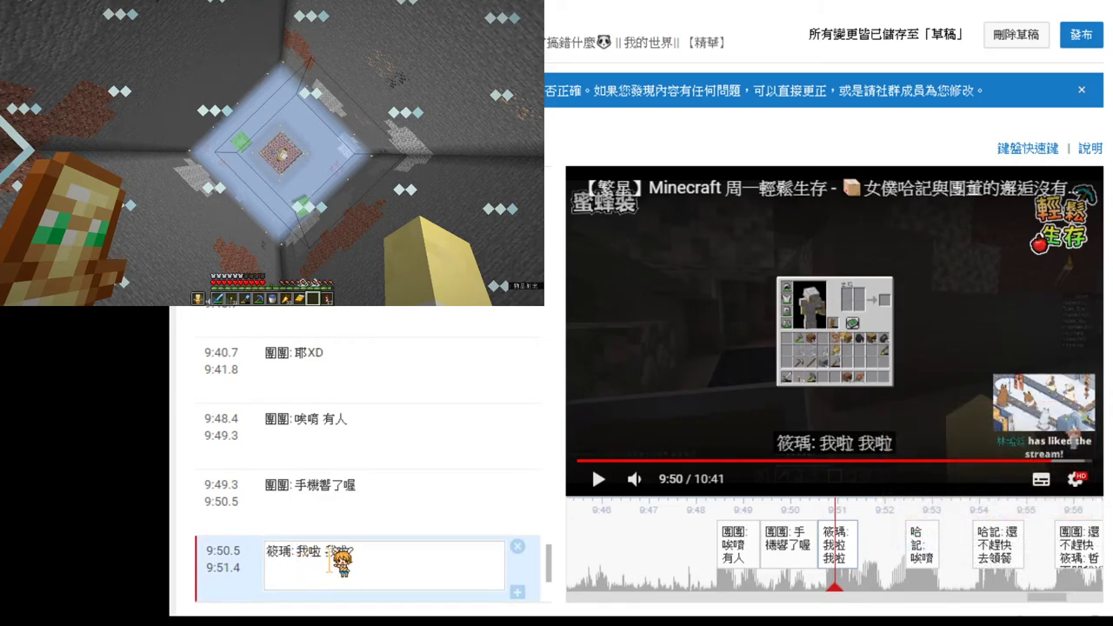
text(()
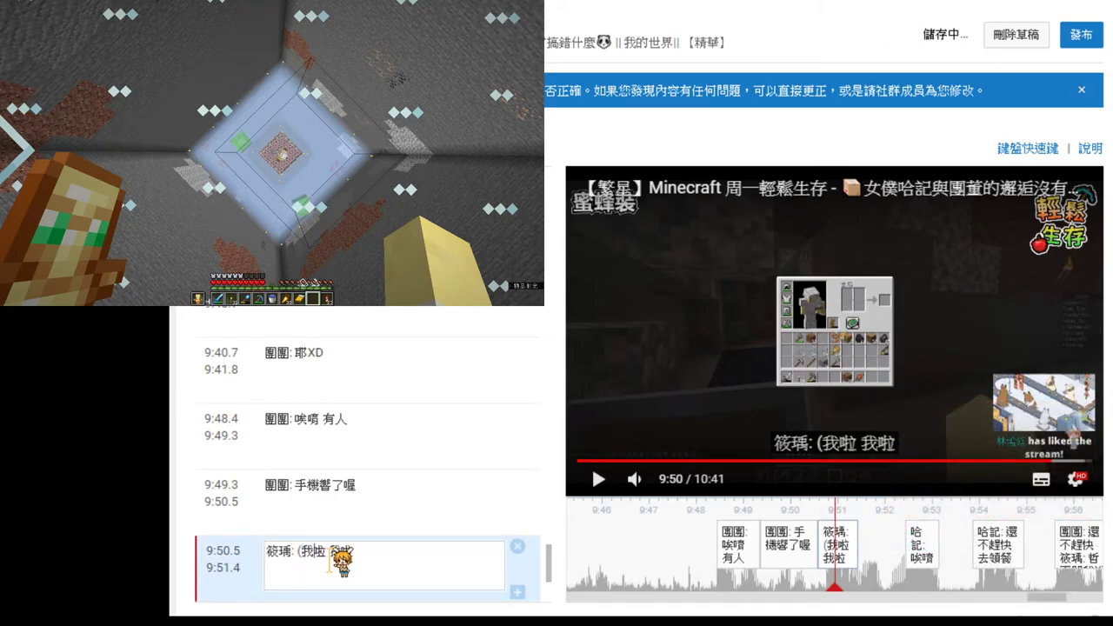
text())
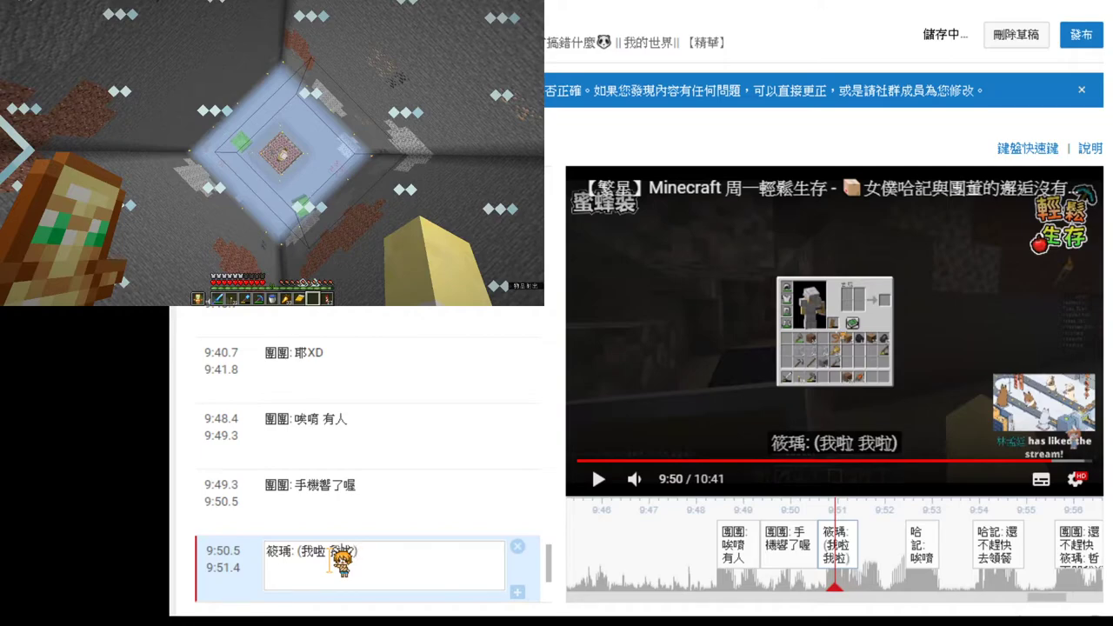
key(Return)
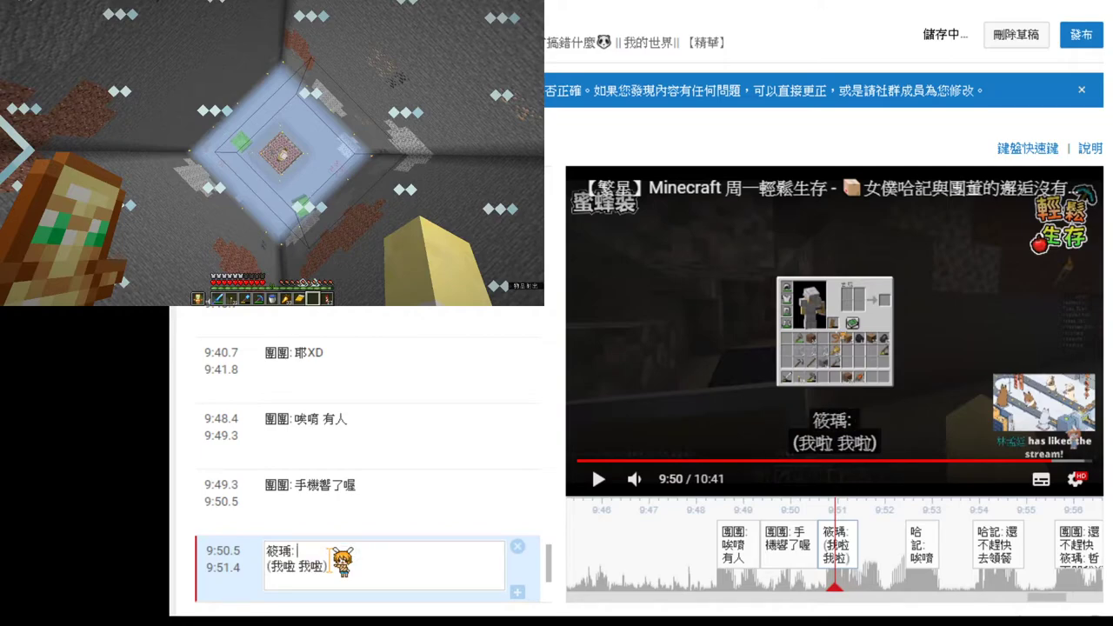
- Enter 「襪啦襪啦(台)」 on the first line of the 9:50.5 caption after the speaker's name
text(哇啦襪ㄌㄚ)
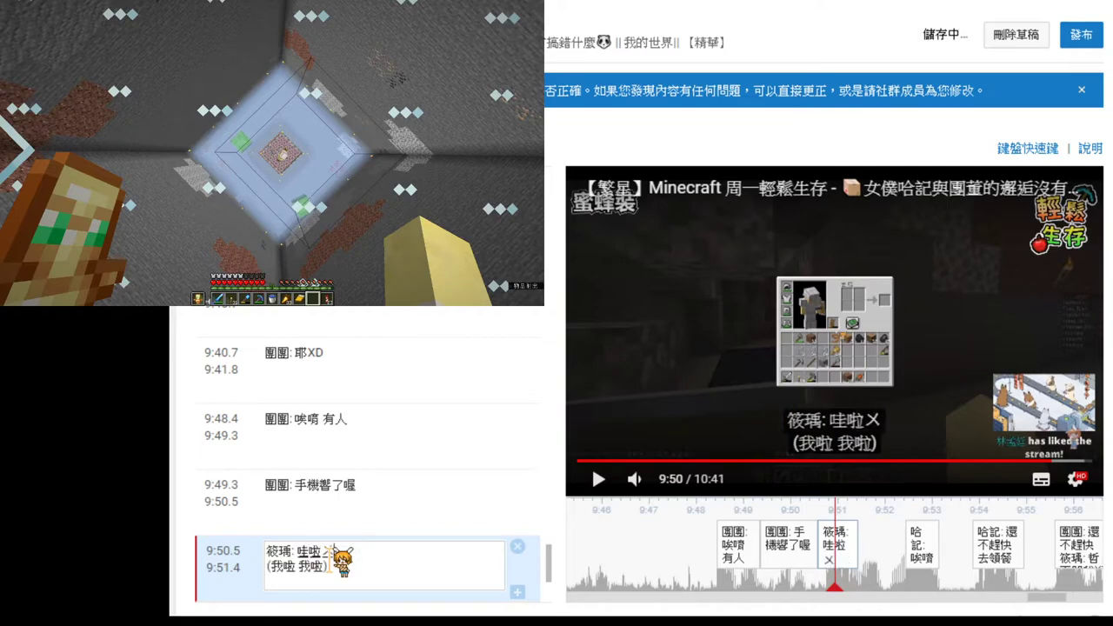
key(space)
key(Down)
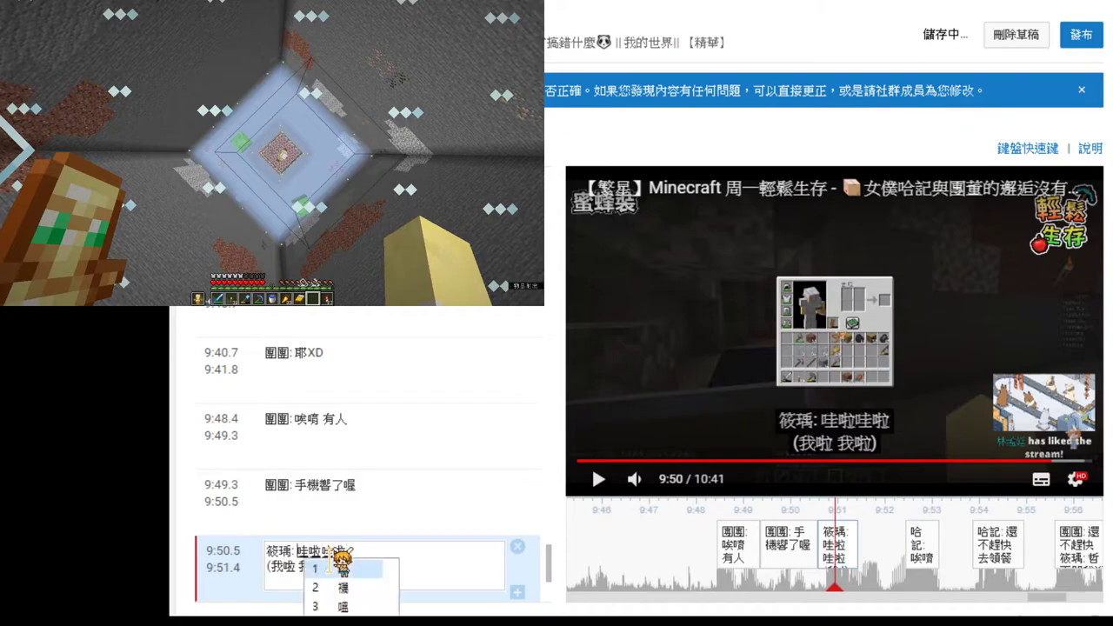
key(Return)
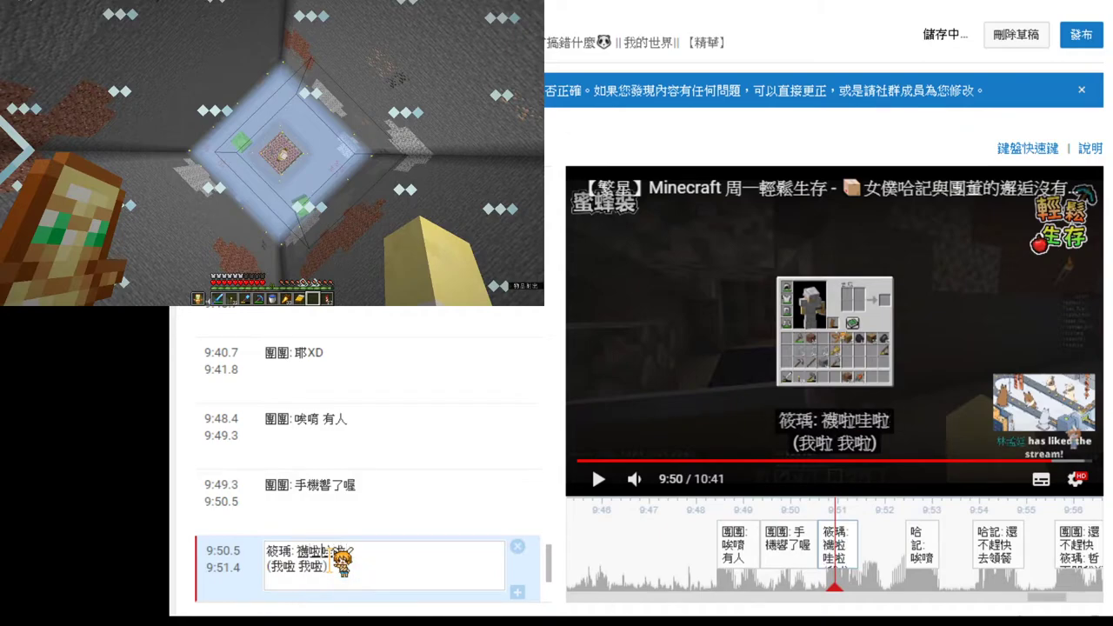
key(Down)
key(Down)
key(Return)
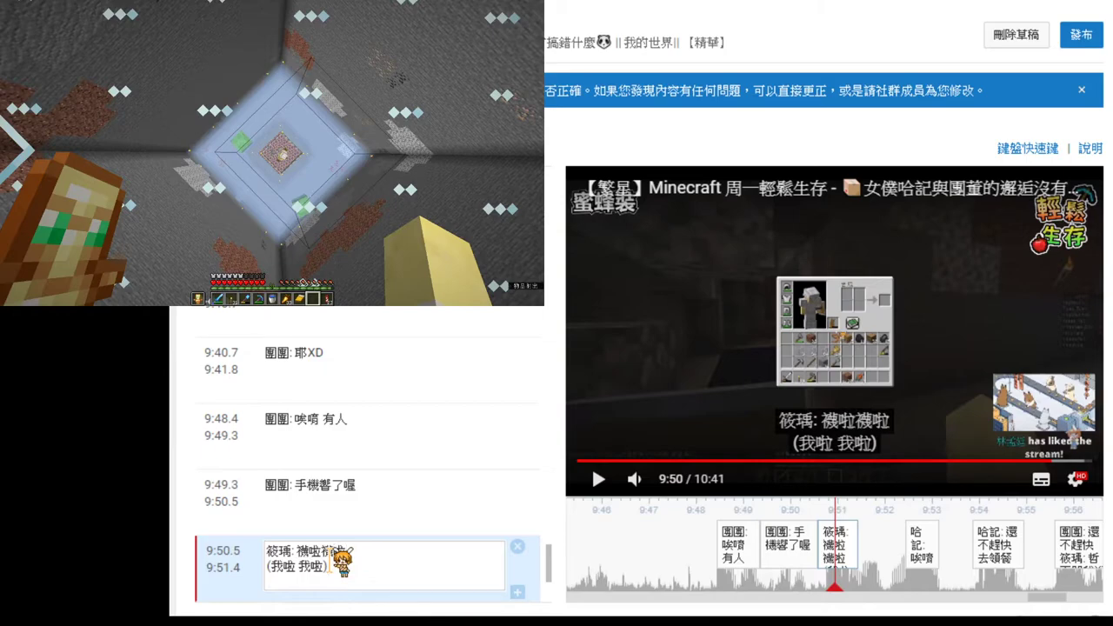
text((台)
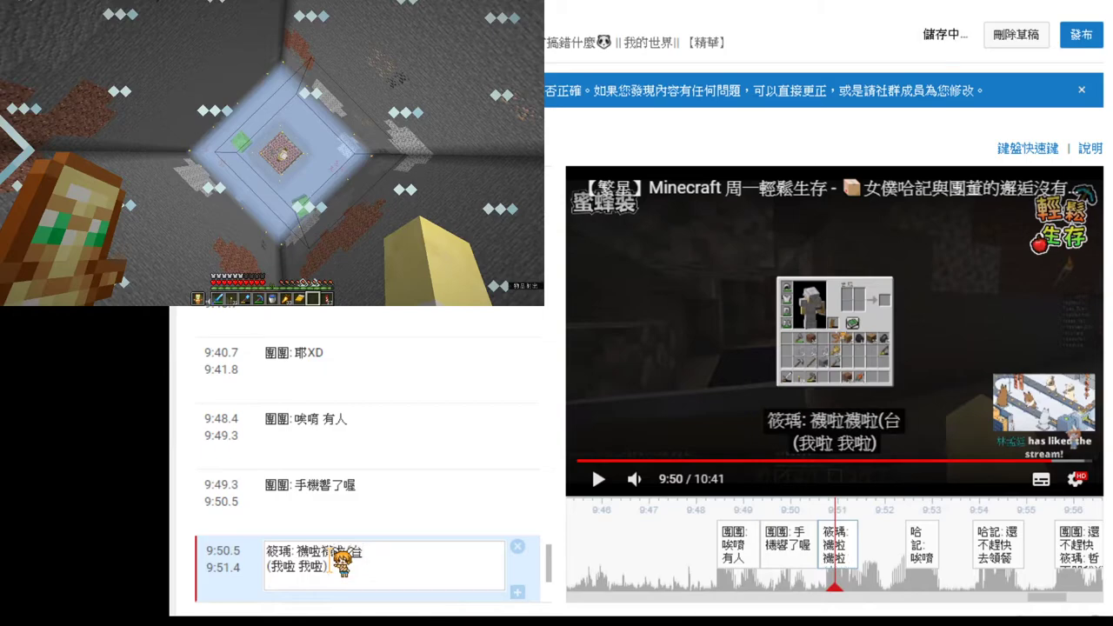
text())
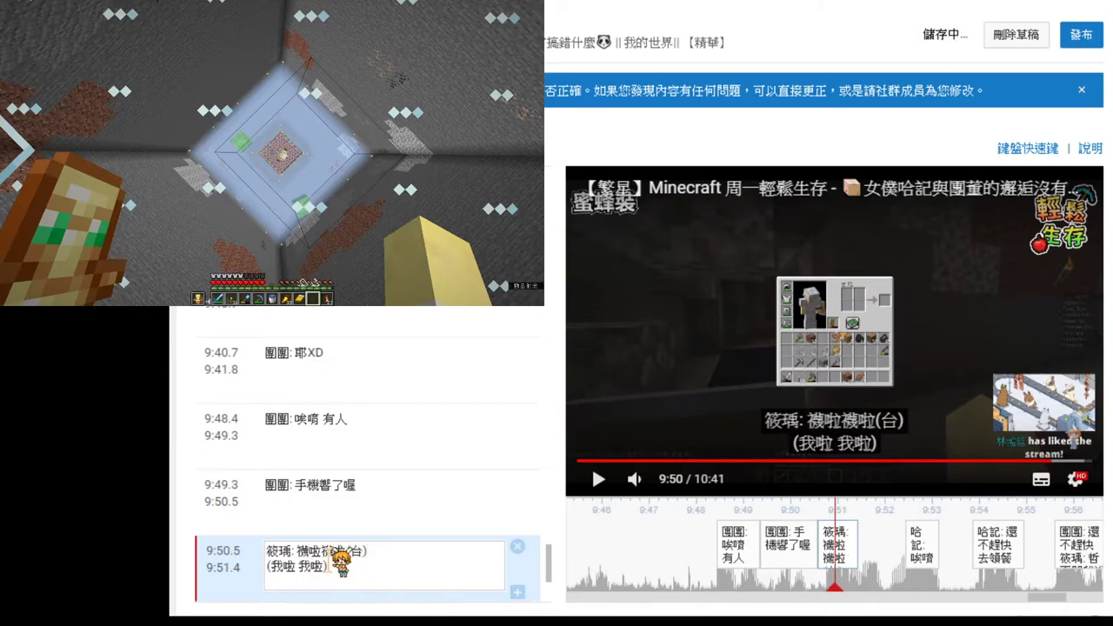
- Extend the end of 「啊所以是有嗎XD」 to 10:09.1 during playback and review the remaining captions to the video's end
click(598, 481)
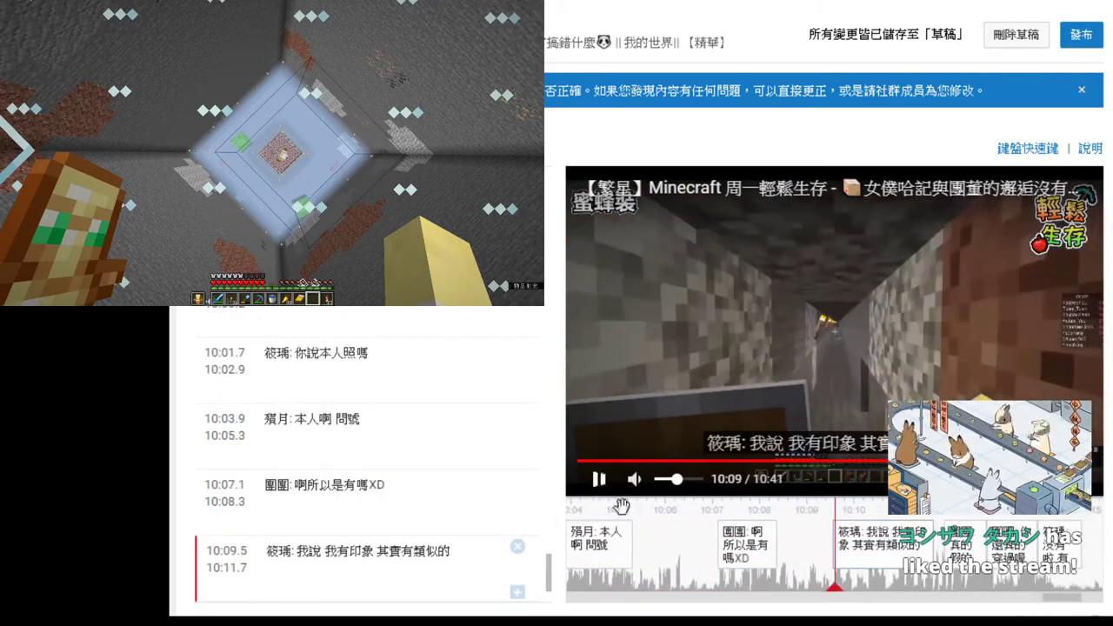
drag(798, 552, 816, 552)
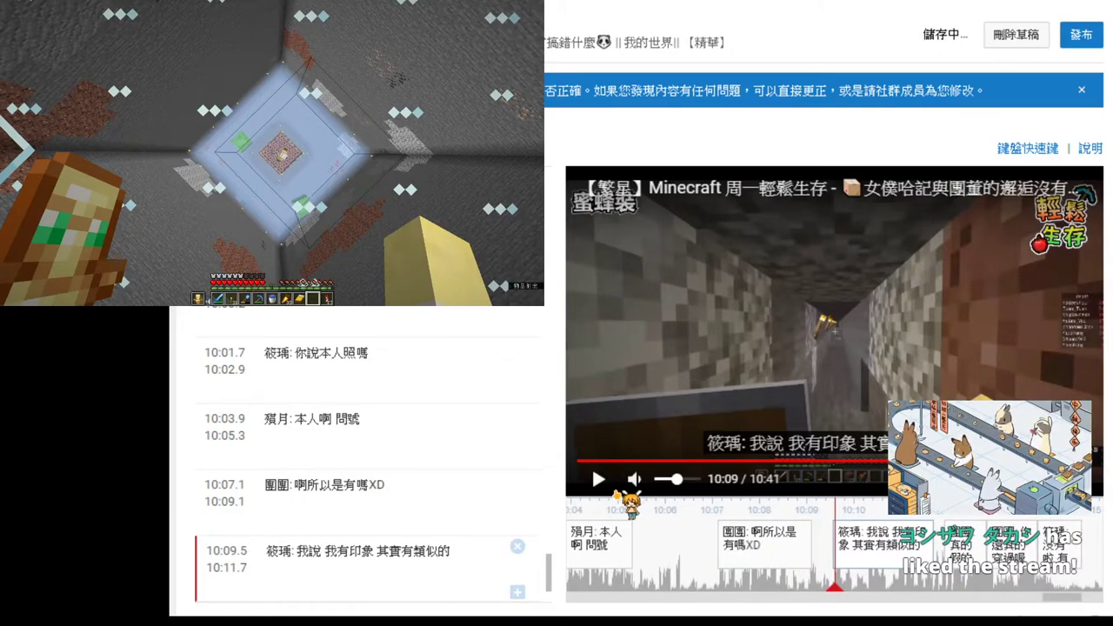
click(600, 480)
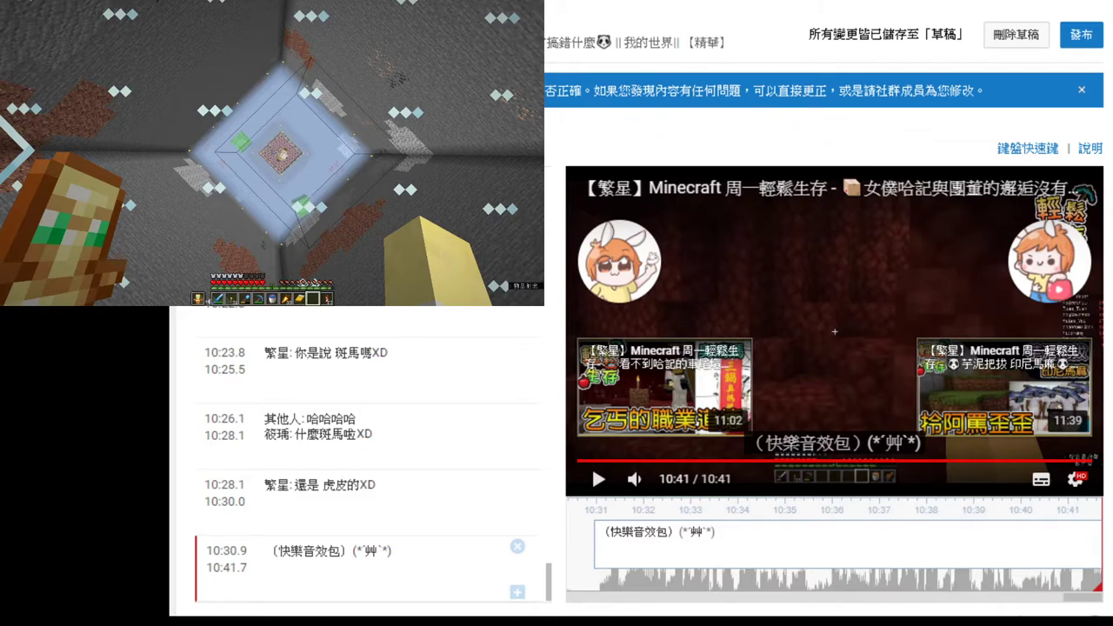
- Save the finished captions as an SBV file, overwriting the existing captions.sbv
key(ctrl+s)
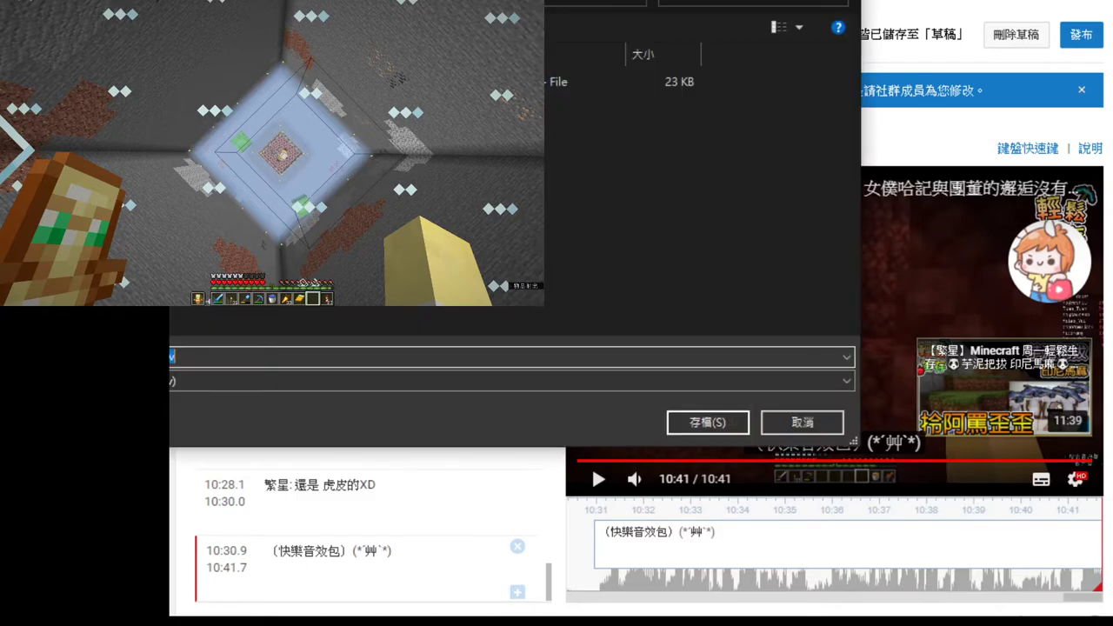
click(687, 423)
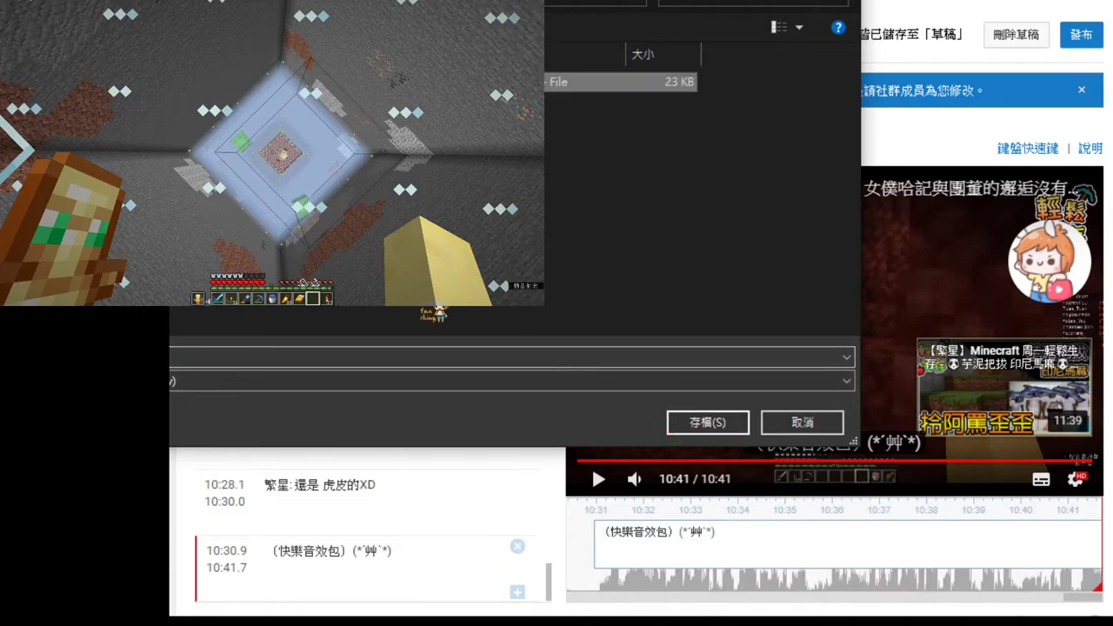
click(716, 249)
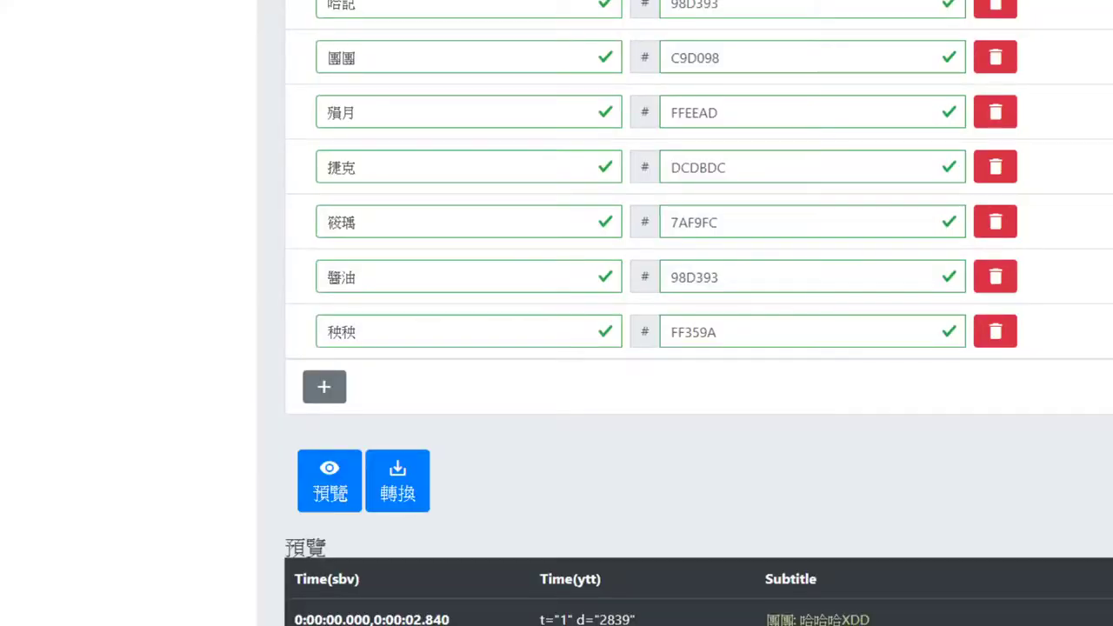
- Switch to the YouTube CC 講者字幕顏色轉換器 page and load captions.sbv from the YT folder as the subtitle file
scroll(696, 347, up, 5)
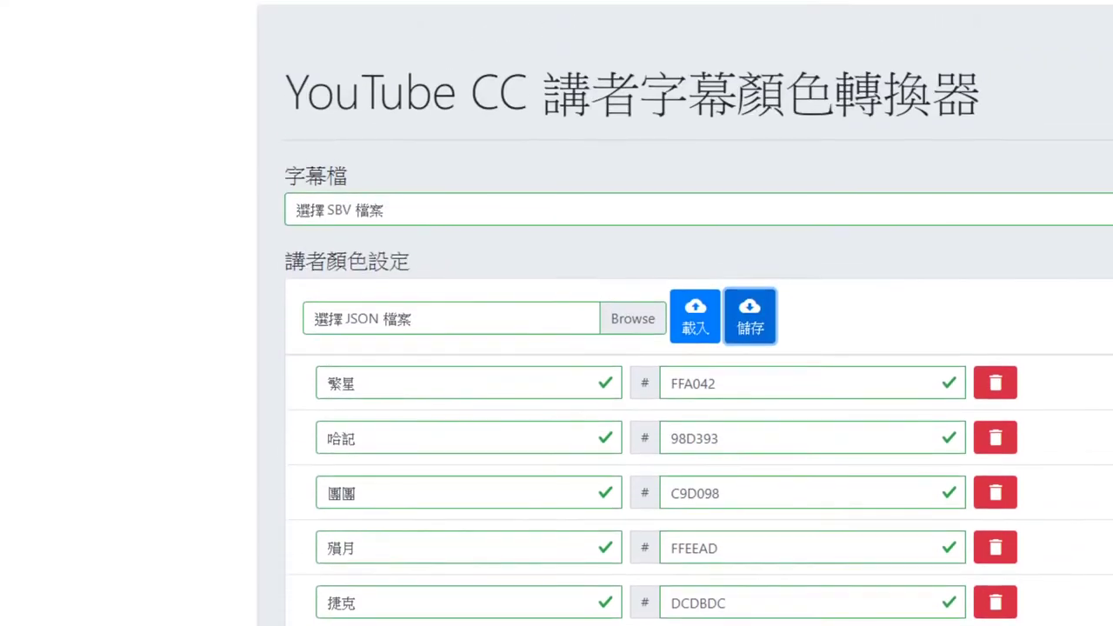
click(1065, 211)
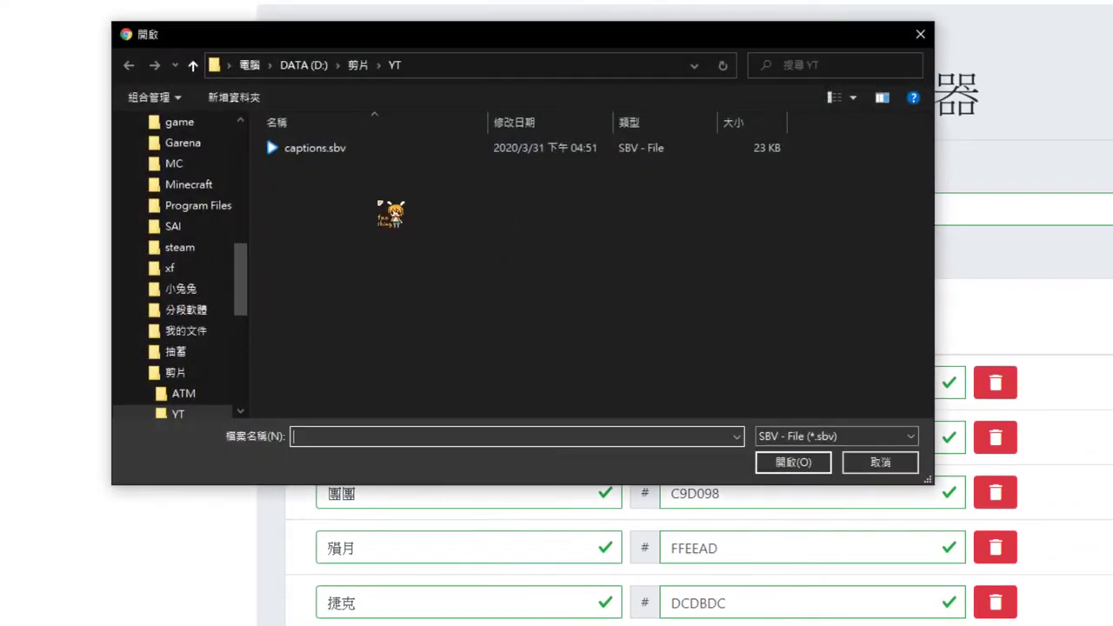
click(322, 148)
click(809, 464)
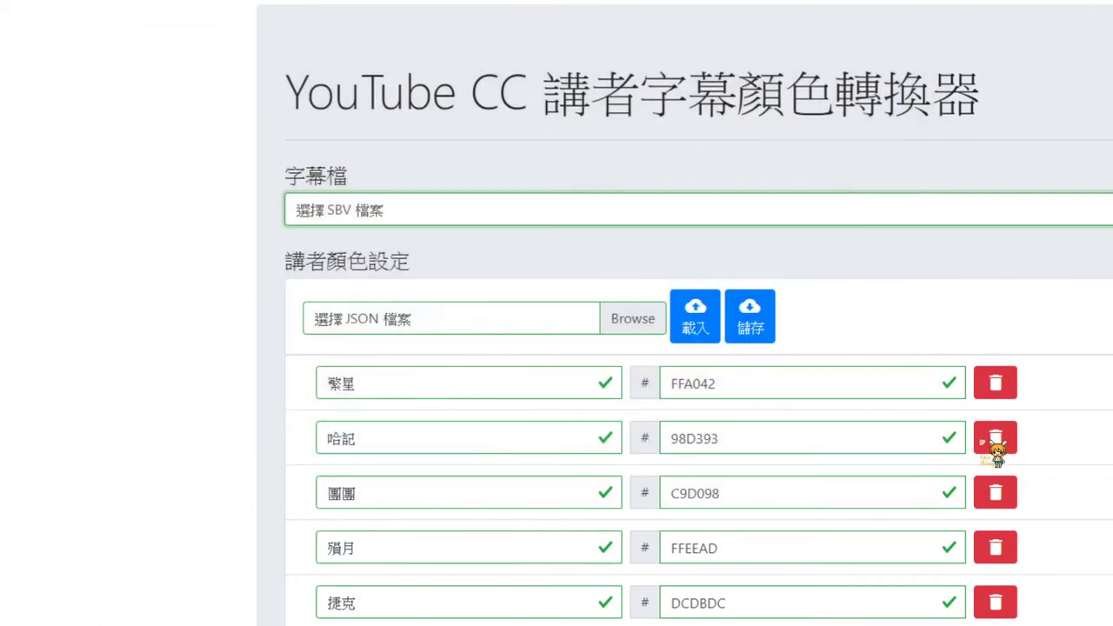
- Generate the preview of the loaded subtitles and examine the speaker colours and timings of the caption rows
scroll(502, 396, down, 2)
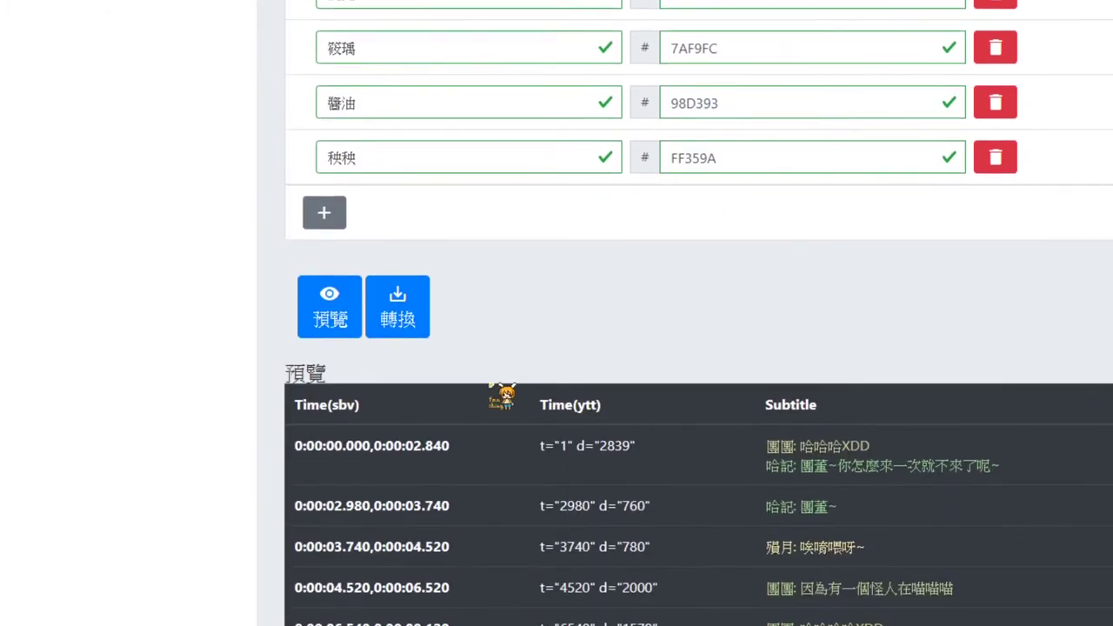
click(322, 313)
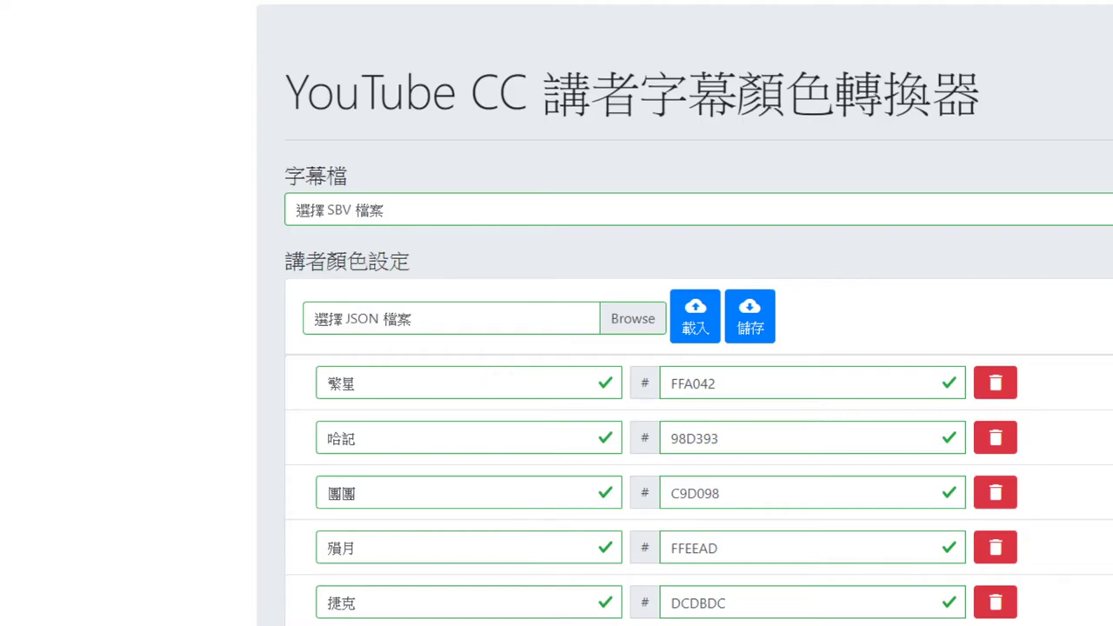
scroll(696, 391, down, 20)
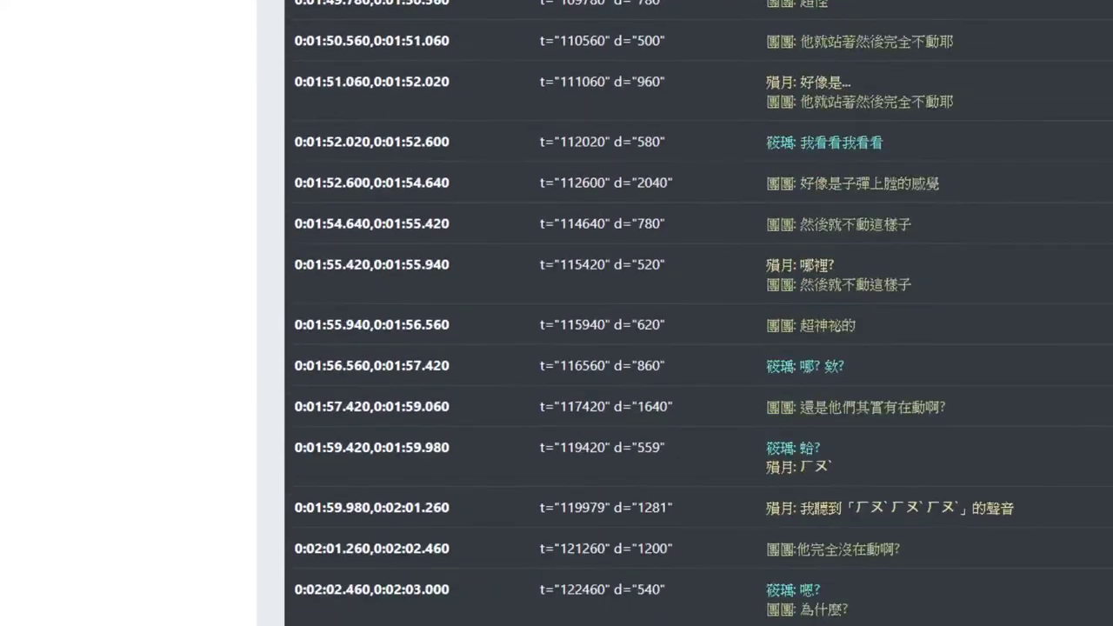
scroll(695, 392, down, 6)
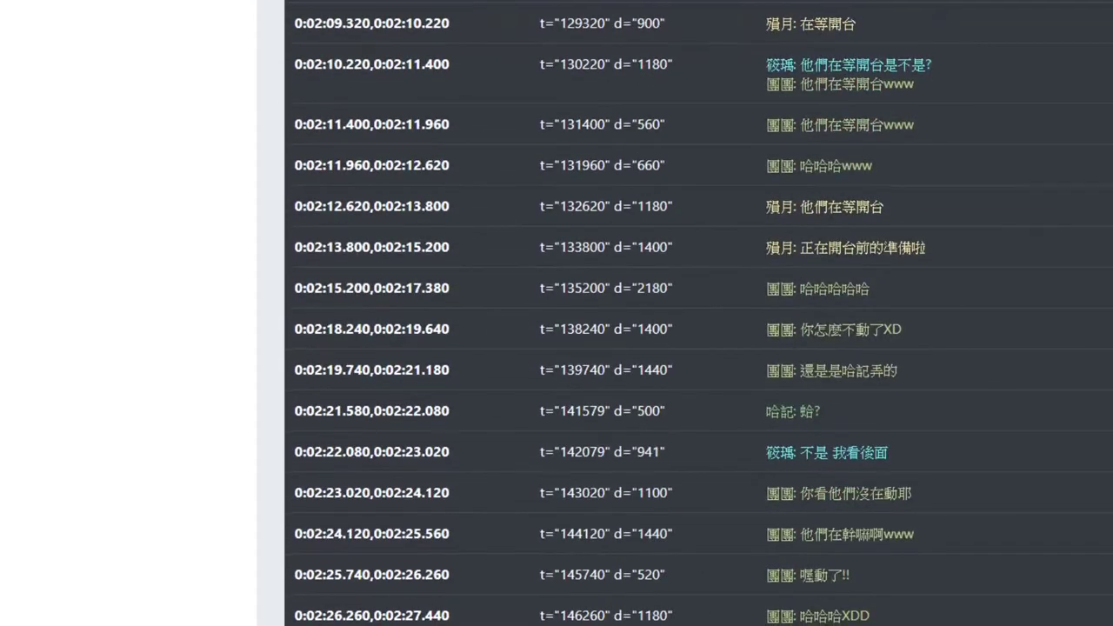
scroll(695, 392, down, 6)
scroll(696, 391, down, 6)
scroll(696, 391, up, 20)
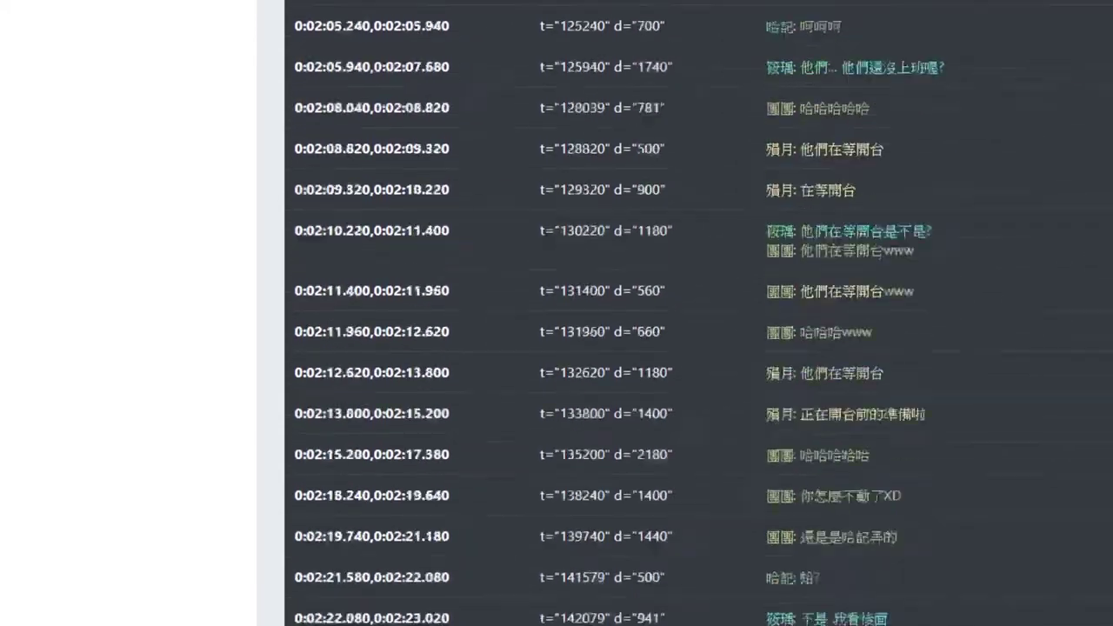
scroll(435, 504, up, 10)
- Convert the subtitles to YTT format and save the file as 哈記女僕.ytt in the YT folder
scroll(435, 504, down, 5)
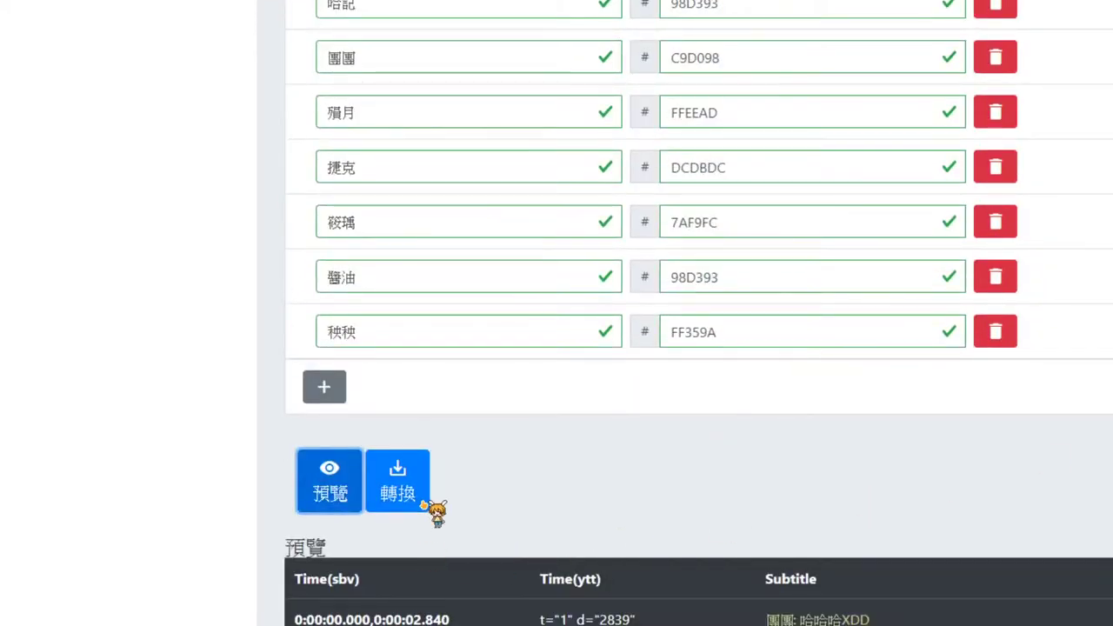
scroll(426, 502, up, 5)
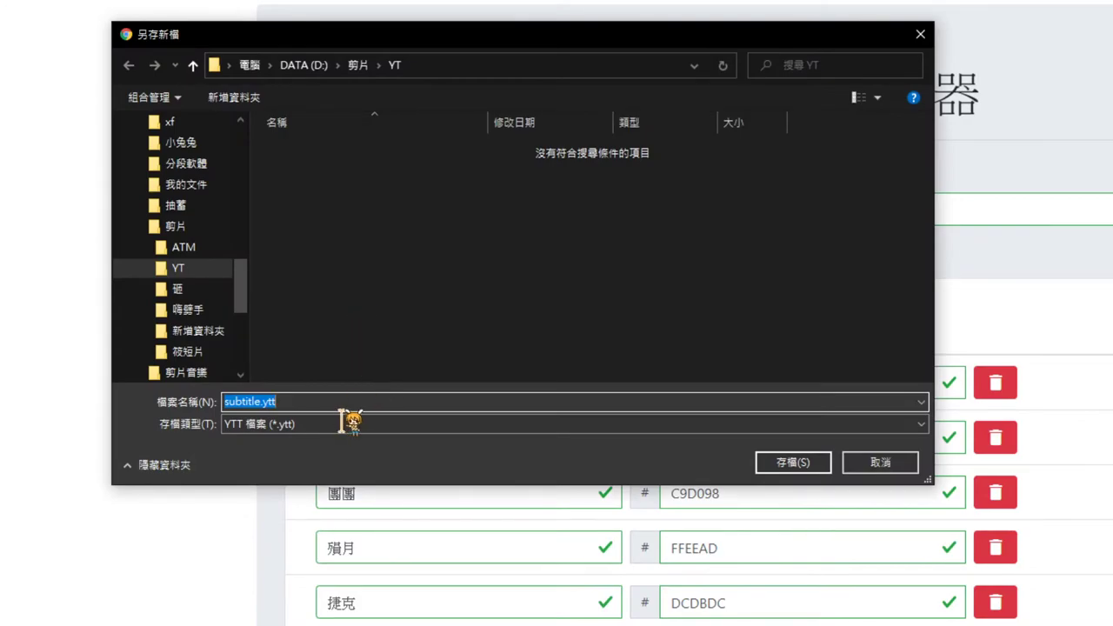
key(Home)
key(Delete)
key(Delete)
key(Delete)
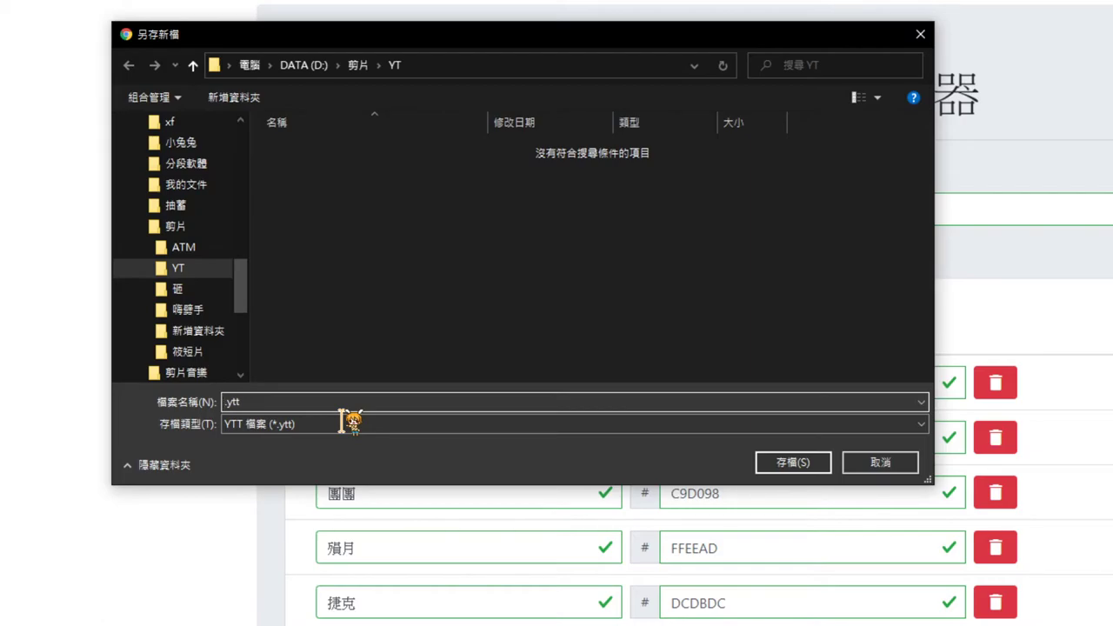
text(暗記女僕)
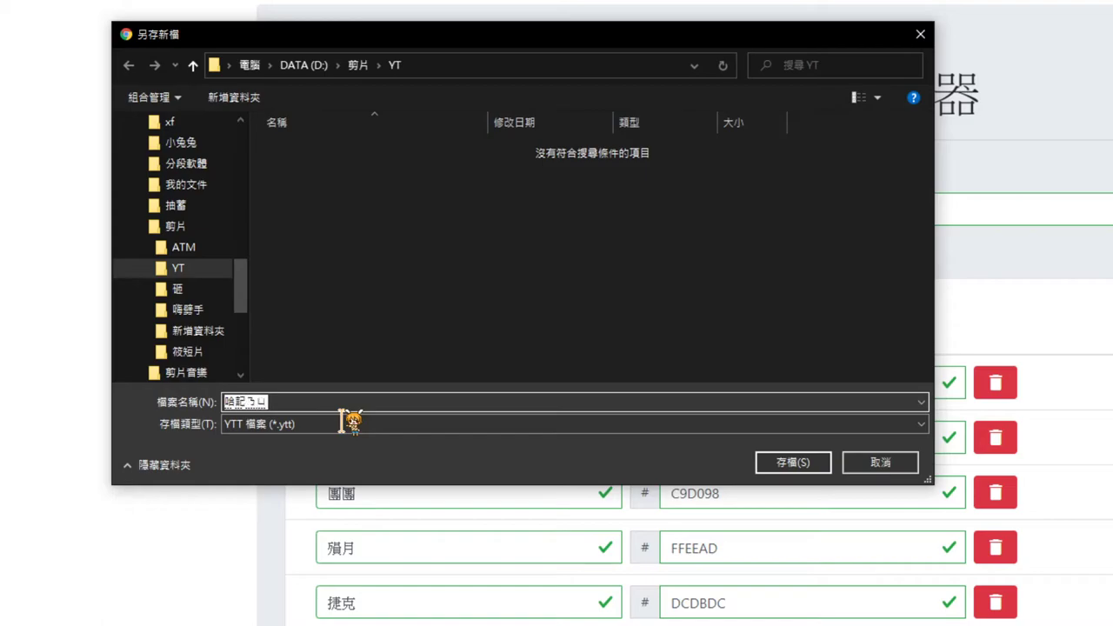
key(Return)
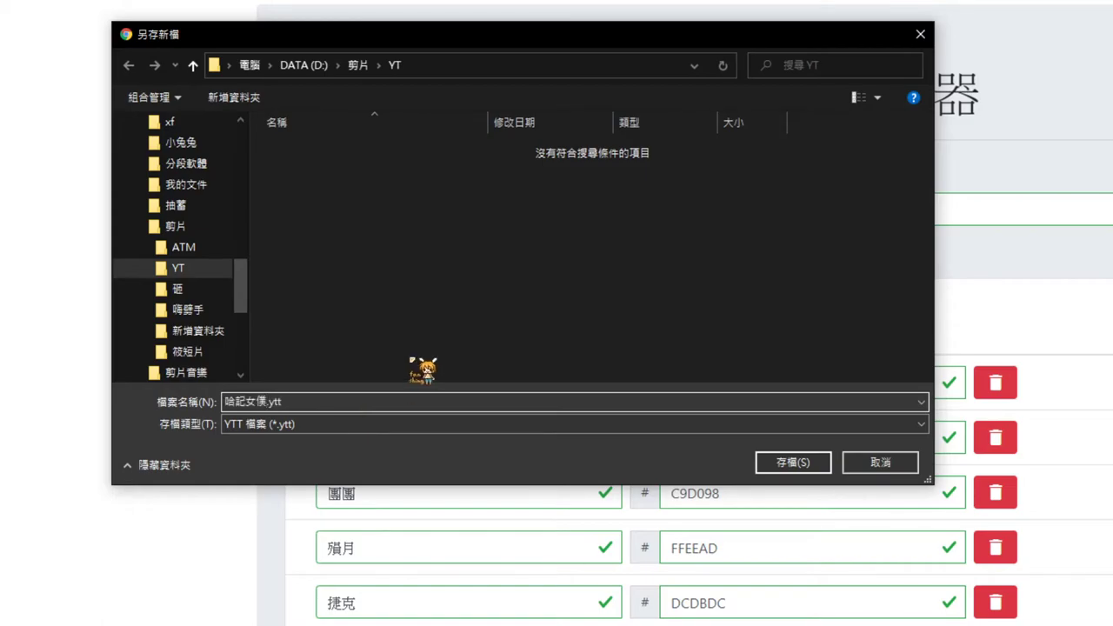
click(793, 463)
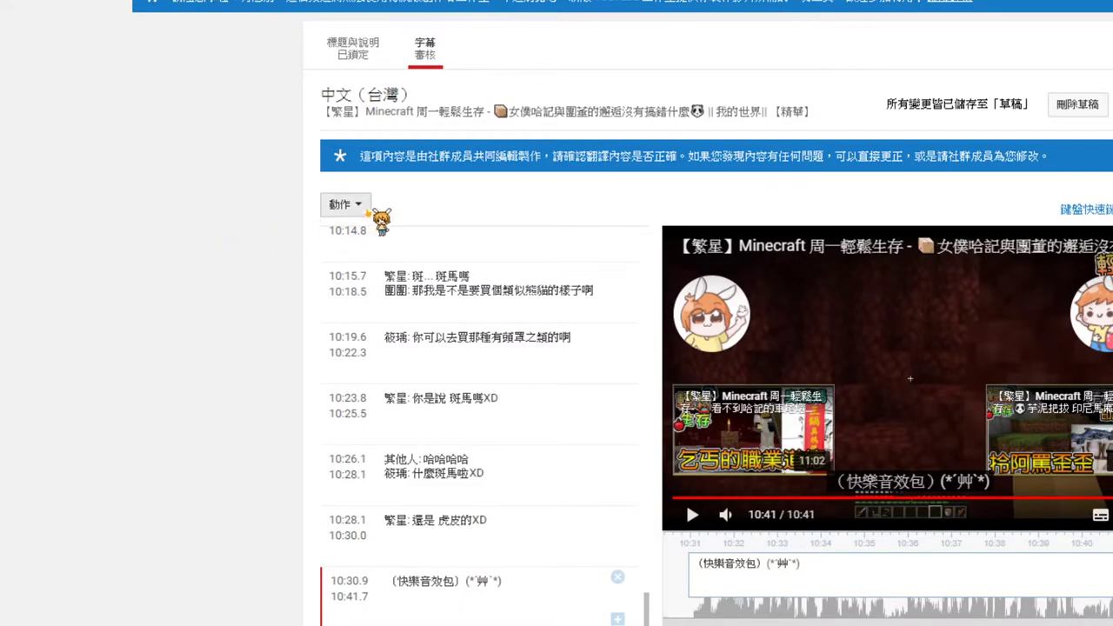
- Return to the YouTube caption editor and upload 哈記女僕.ytt as the subtitle file replacing the 中文（台灣） version
click(367, 209)
click(365, 246)
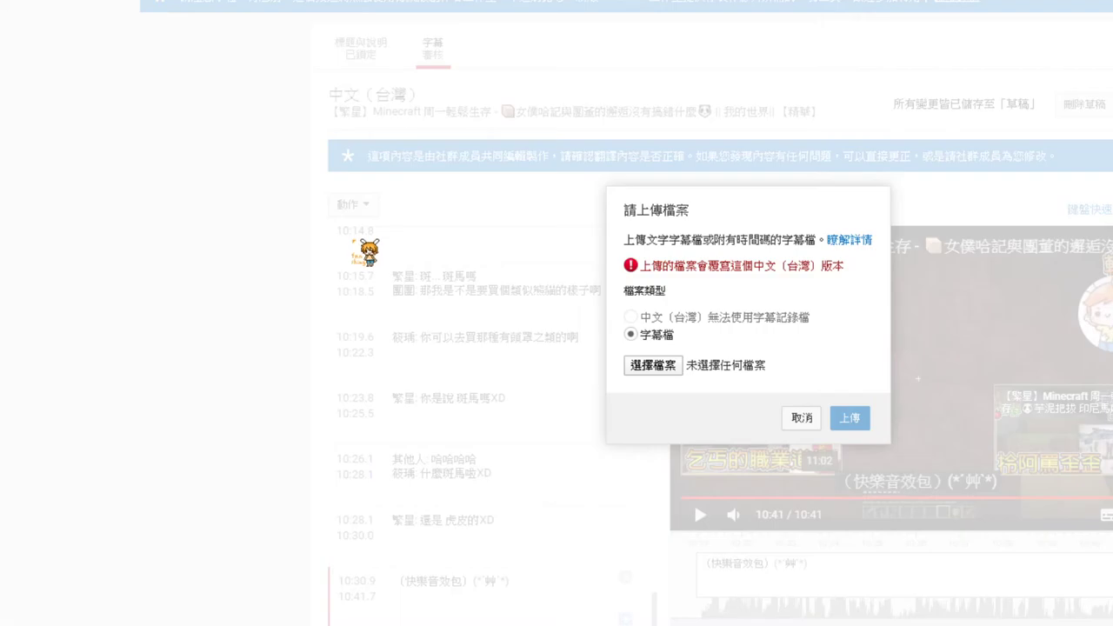
click(654, 366)
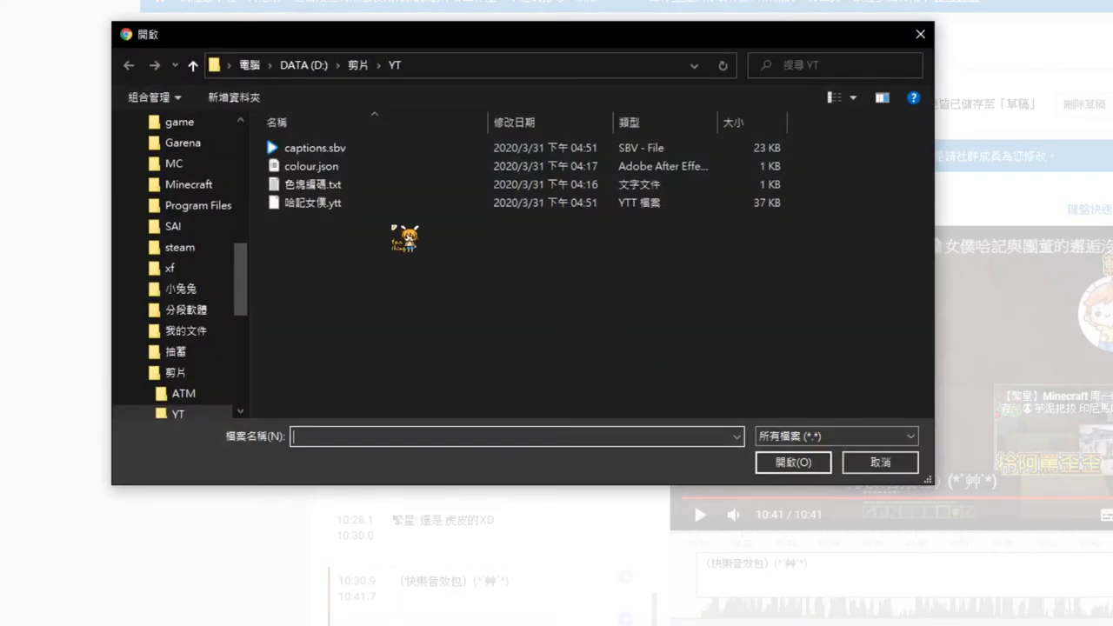
click(361, 203)
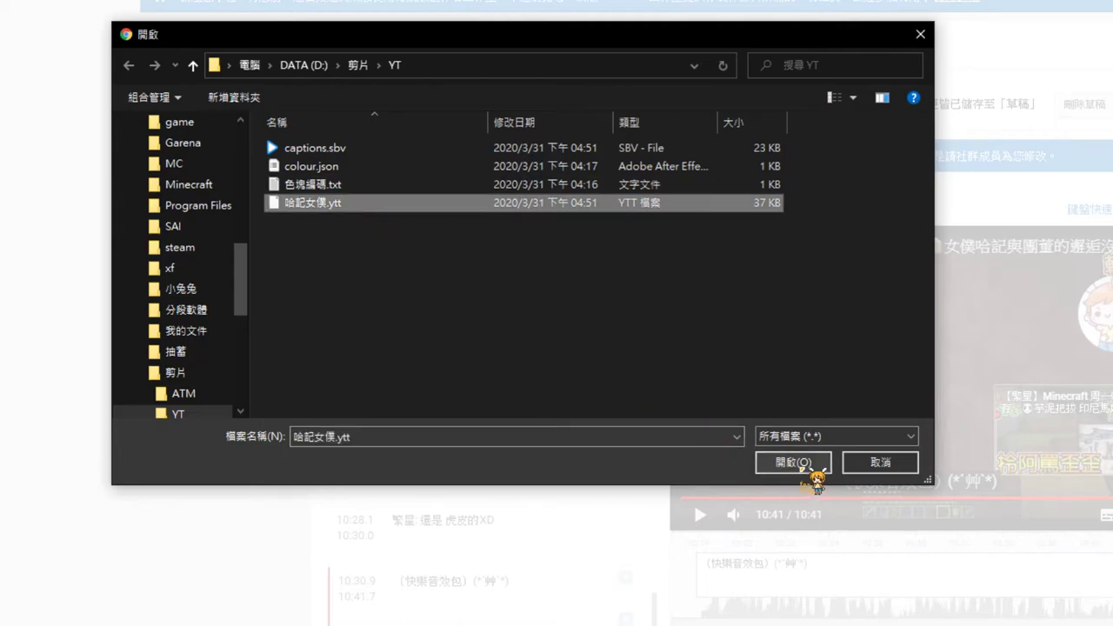
click(787, 469)
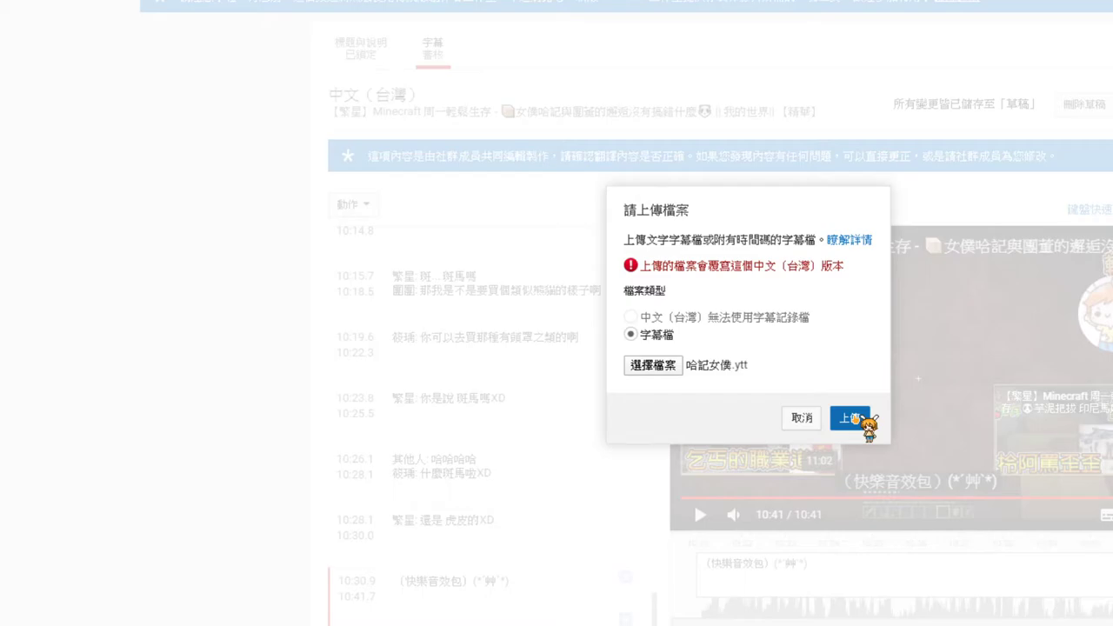
click(849, 418)
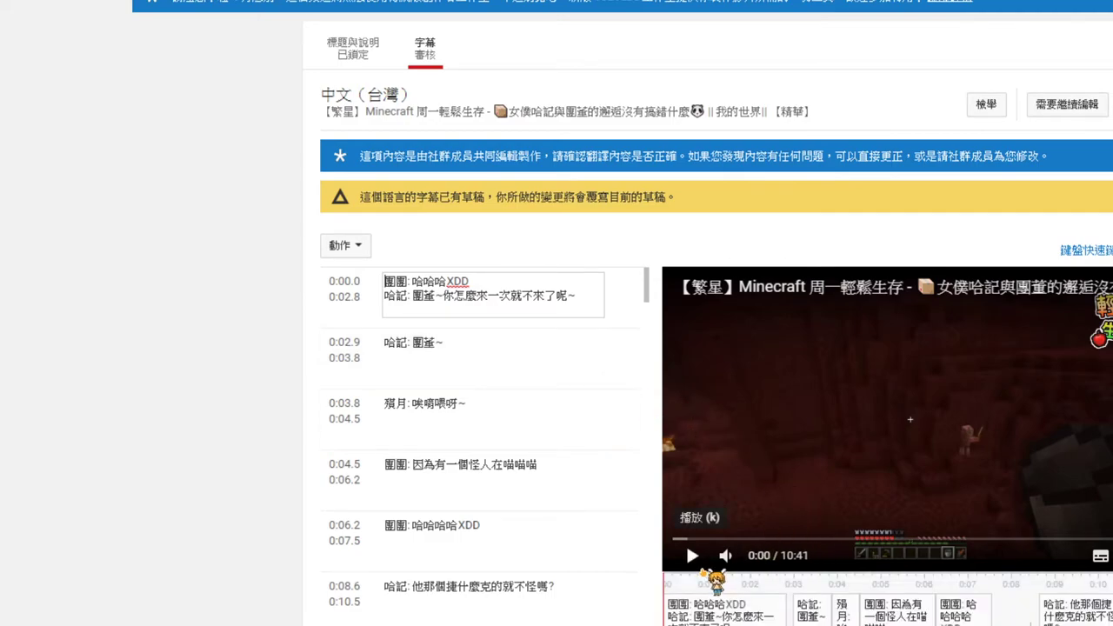
- Play the opening of the video and move along the timeline to about 1:40, checking the uploaded captions' text and timing
click(694, 556)
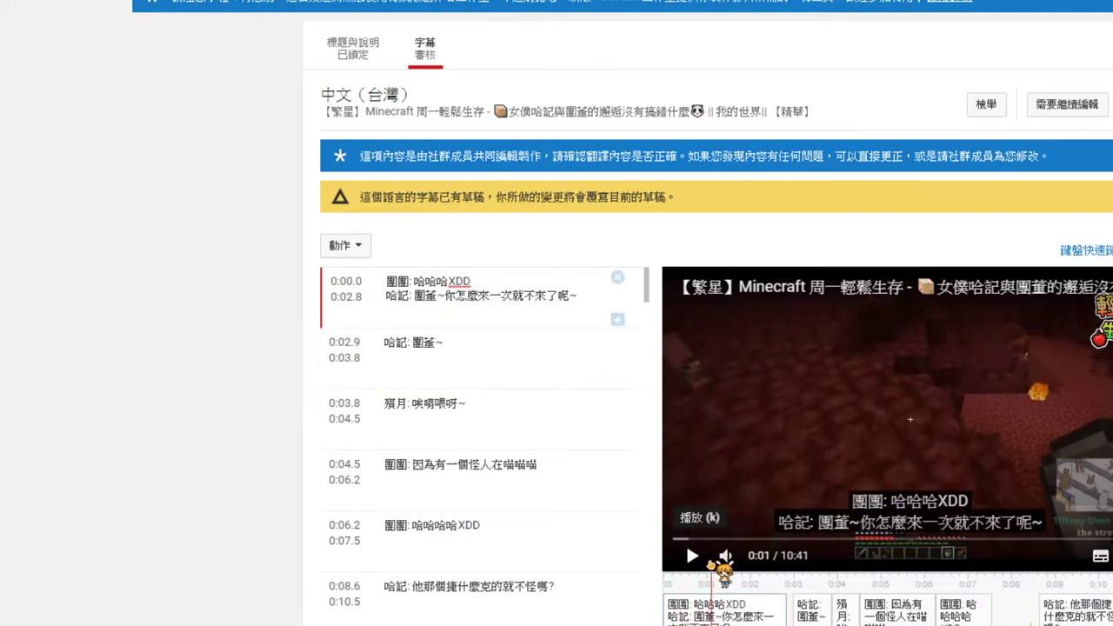
click(1048, 532)
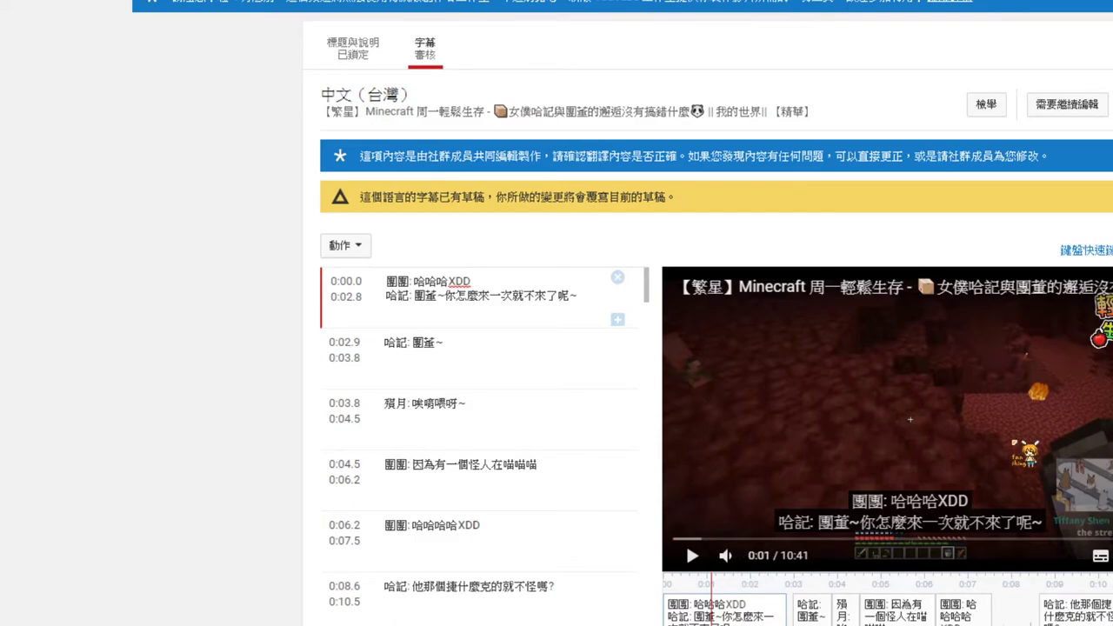
scroll(1022, 448, down, 1)
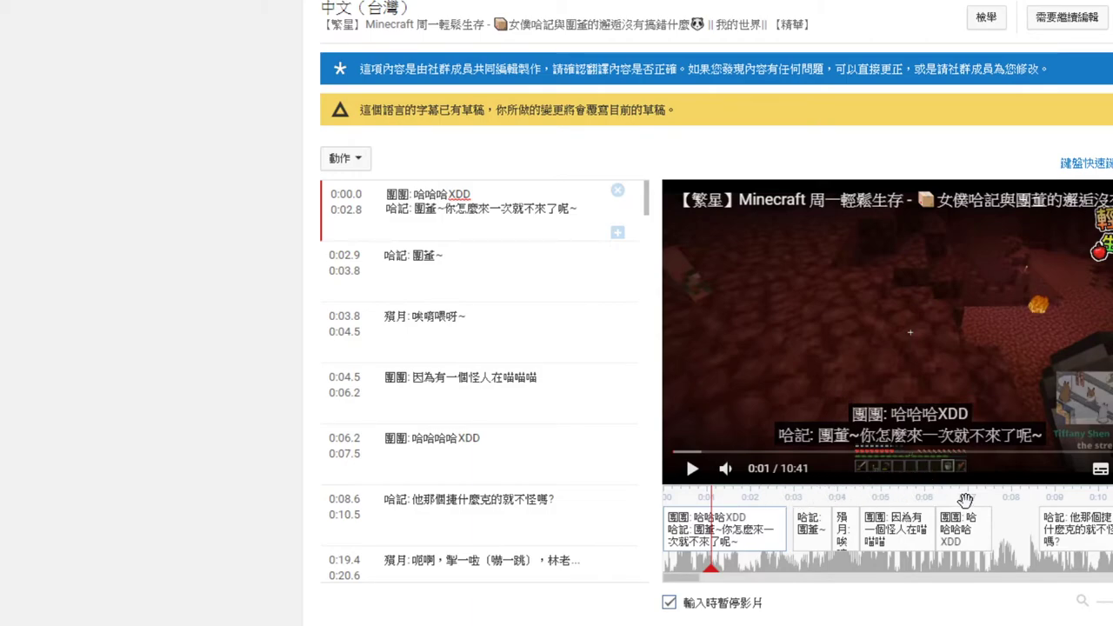
click(964, 503)
drag(979, 506, 719, 496)
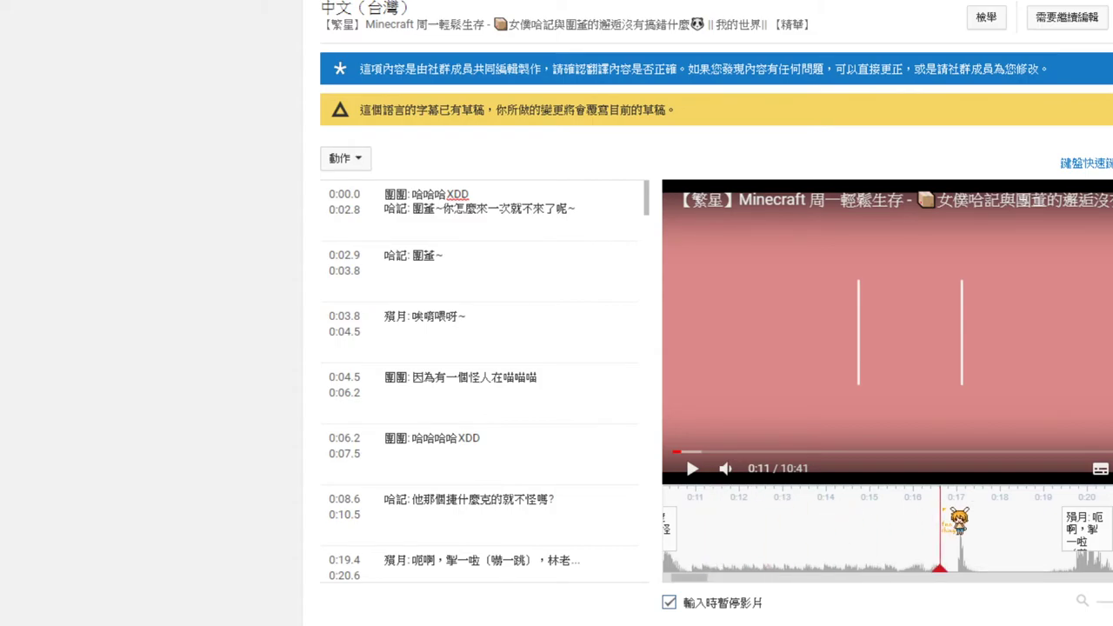
click(957, 520)
scroll(1052, 500, down, 5)
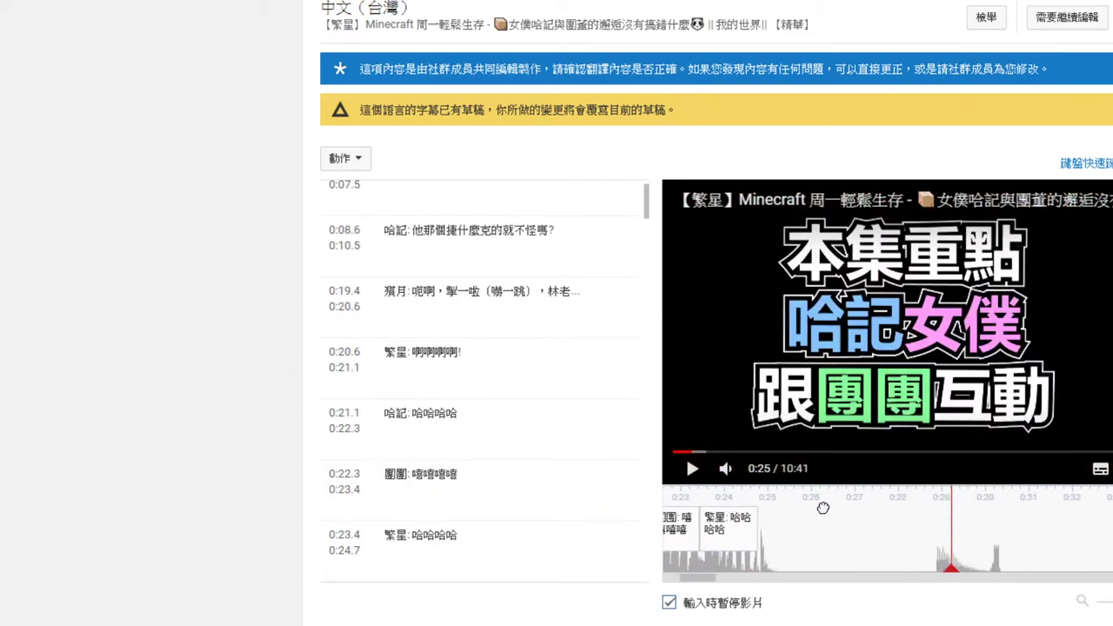
scroll(1032, 491, down, 8)
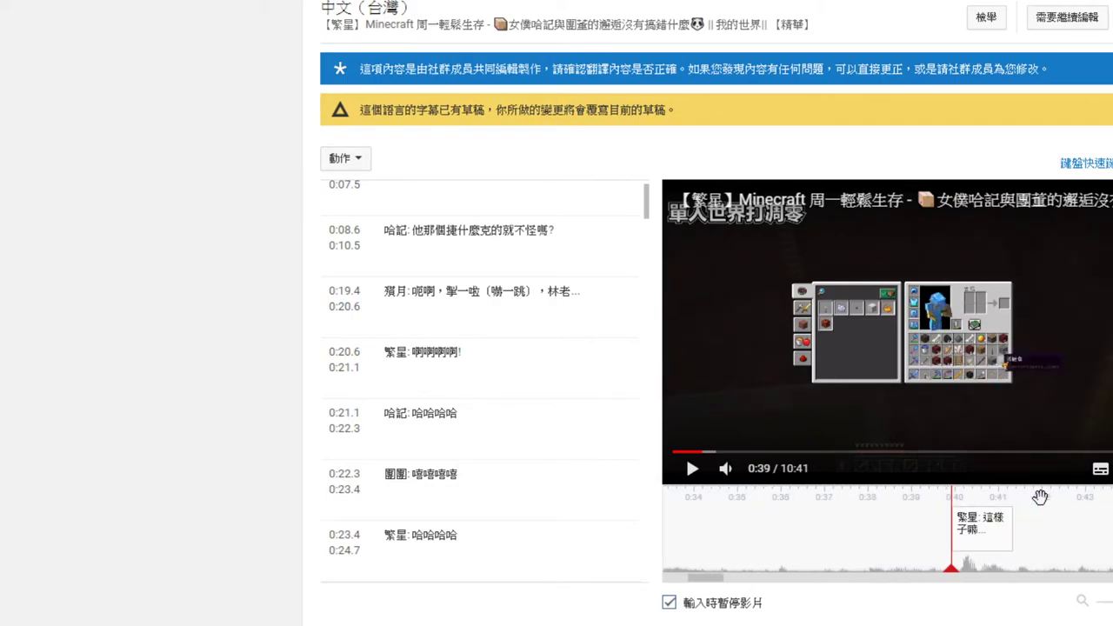
scroll(1005, 498, down, 8)
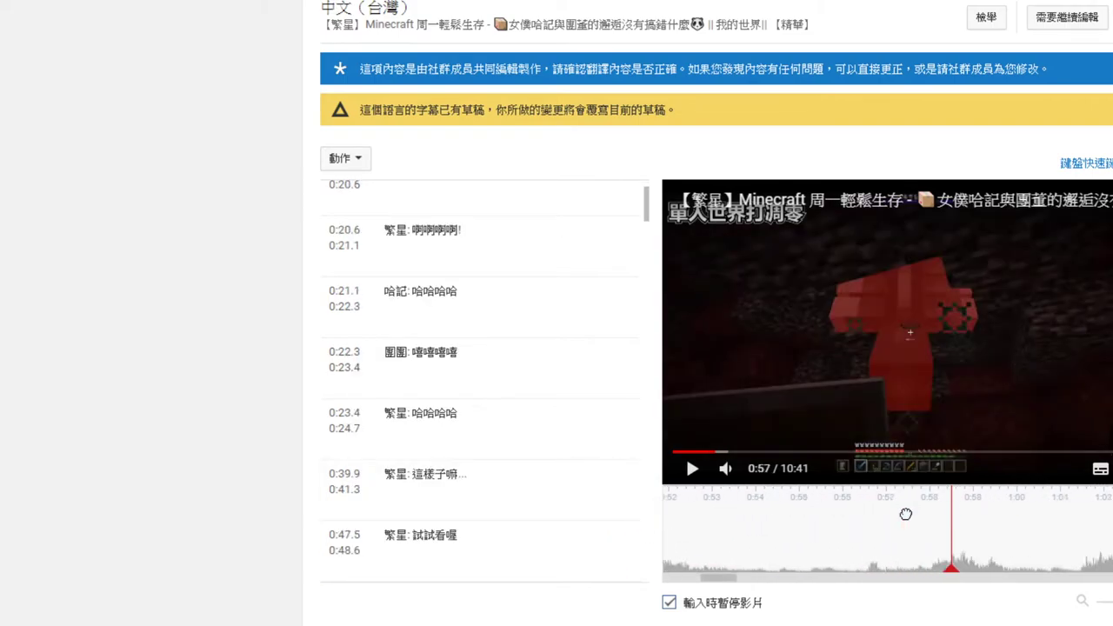
scroll(827, 507, down, 2)
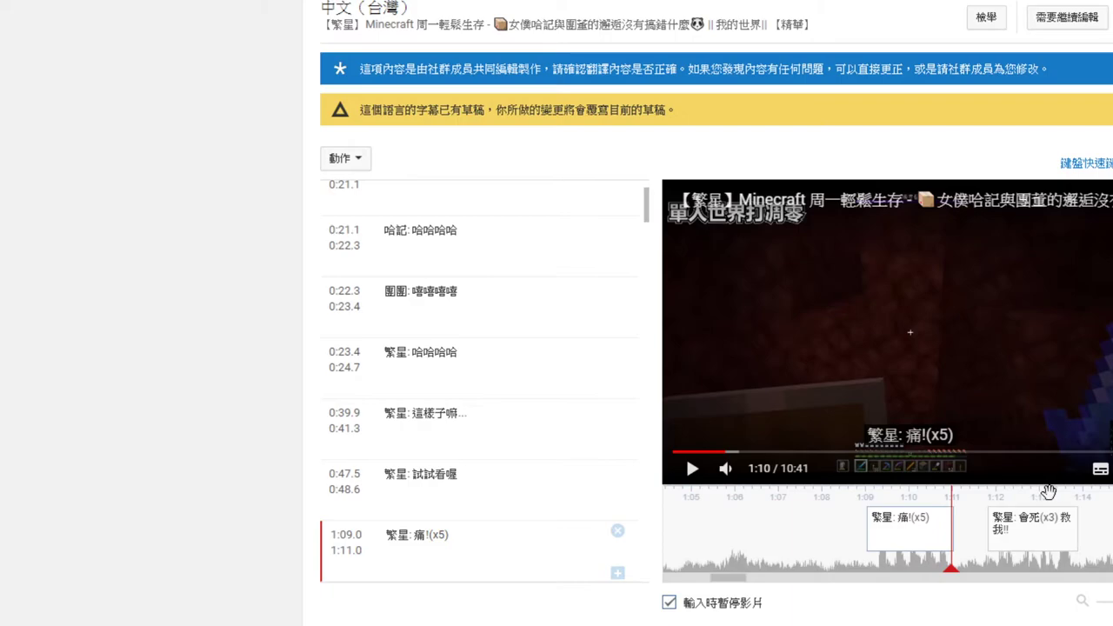
scroll(1049, 493, down, 7)
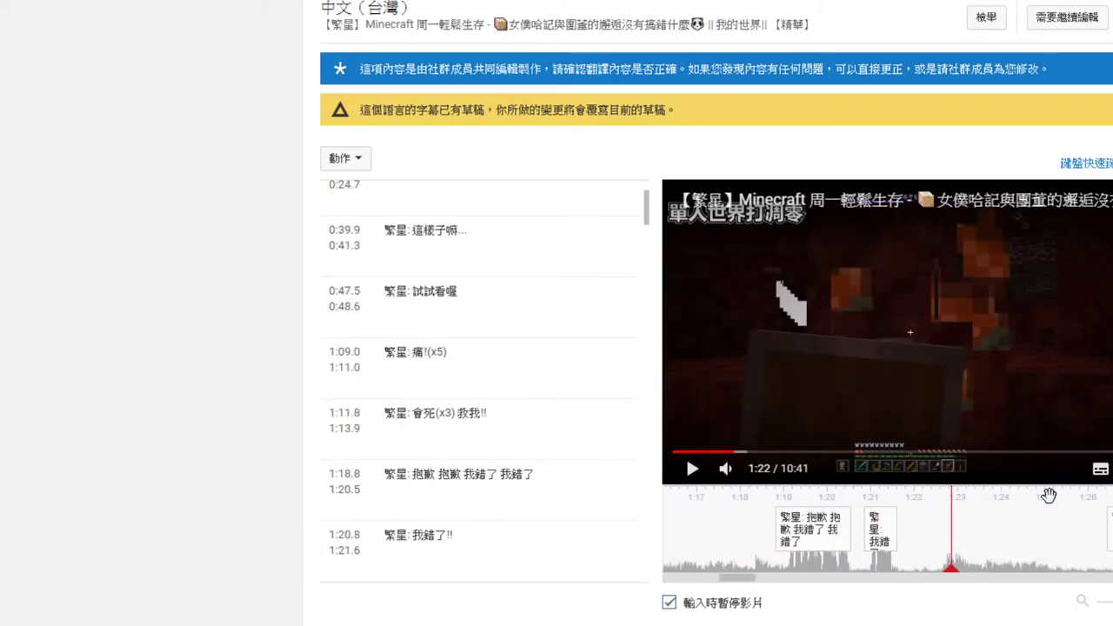
drag(1048, 495, 839, 511)
drag(1037, 502, 818, 504)
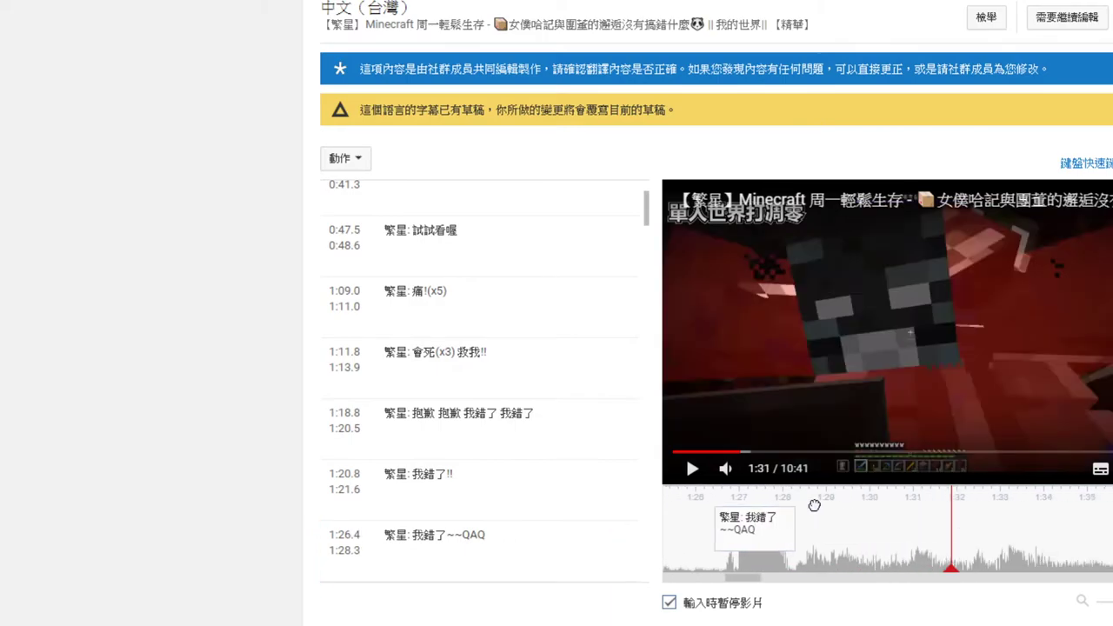
drag(972, 507, 819, 513)
click(962, 503)
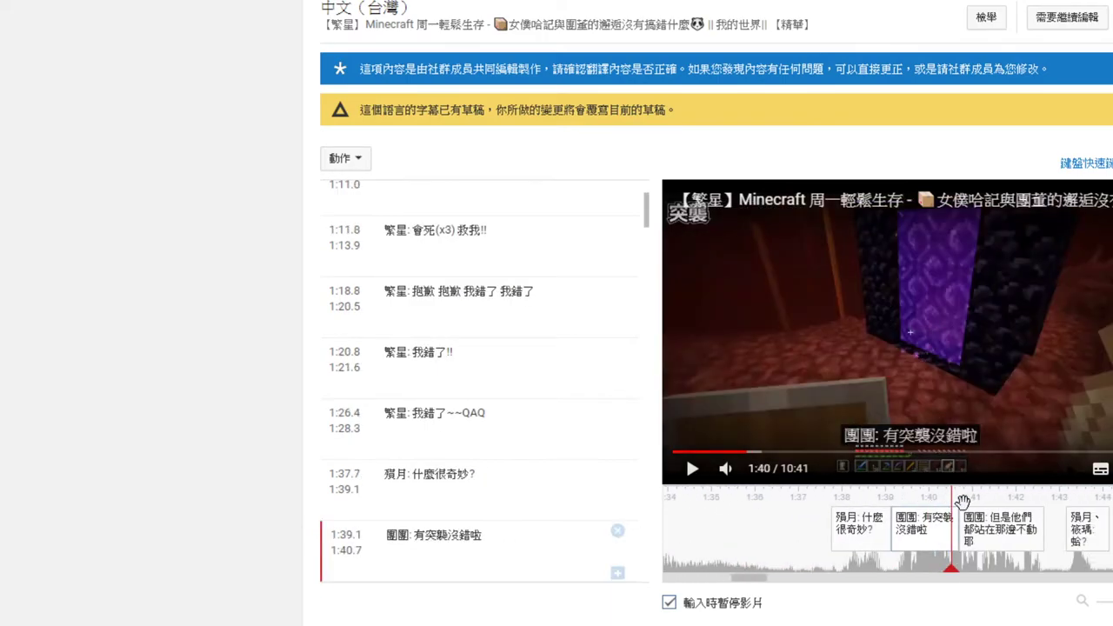
drag(993, 503, 869, 502)
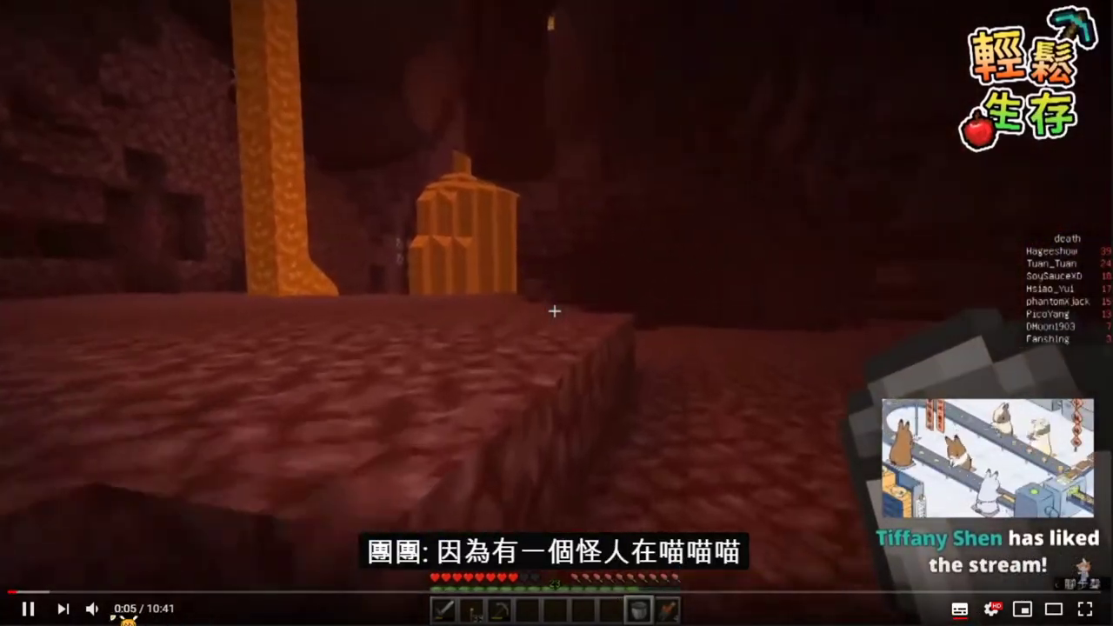
- Pause the video on its watch page at 0:05 to inspect how the caption 「因為有一個怪人在喵喵喵」 is displayed
click(28, 609)
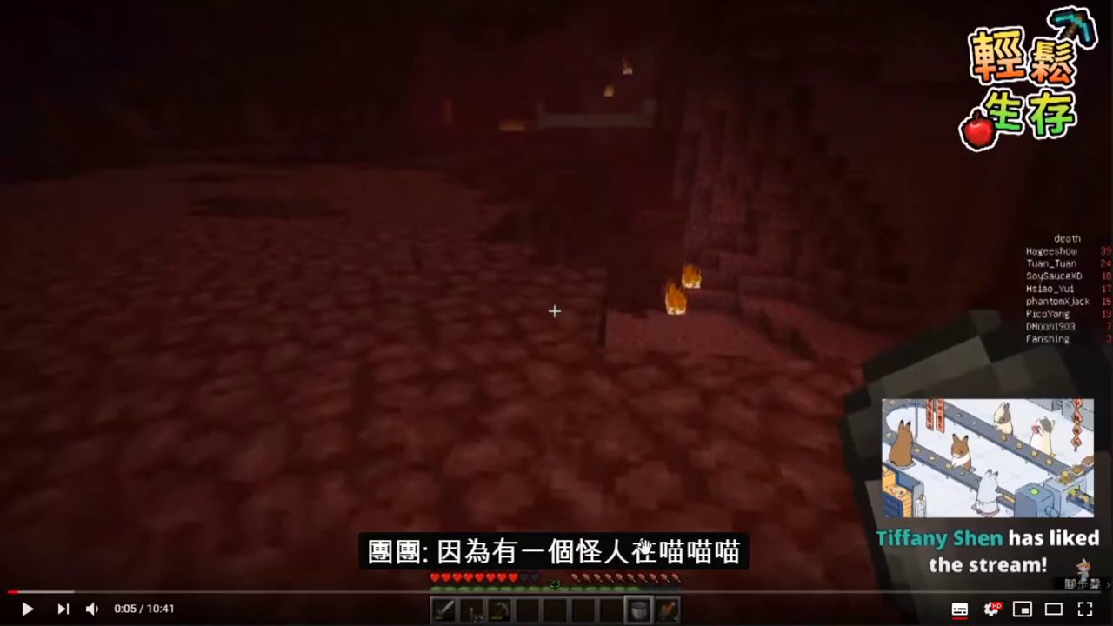
- Open the video's details page in YouTube Studio to look it over, and return to the watch page
scroll(739, 435, down, 2)
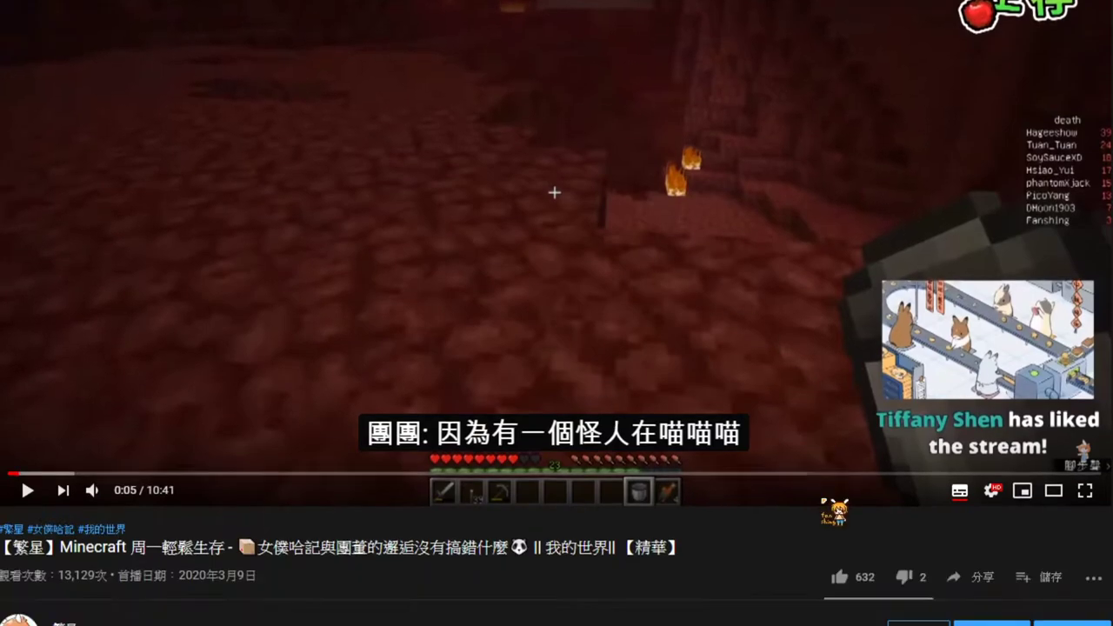
click(1068, 582)
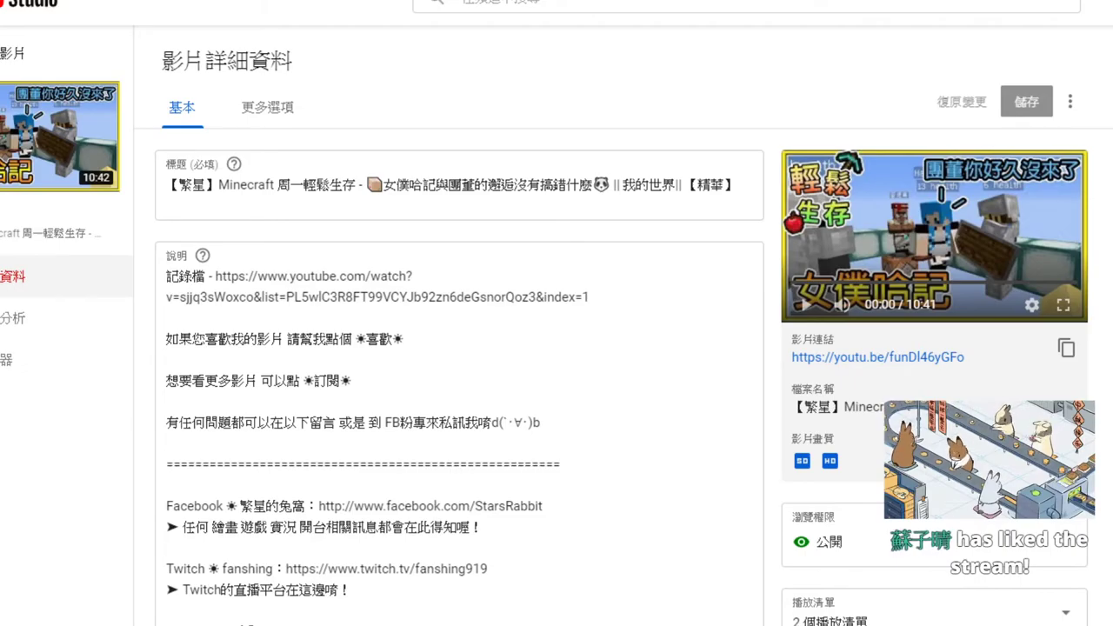
key(alt+Tab)
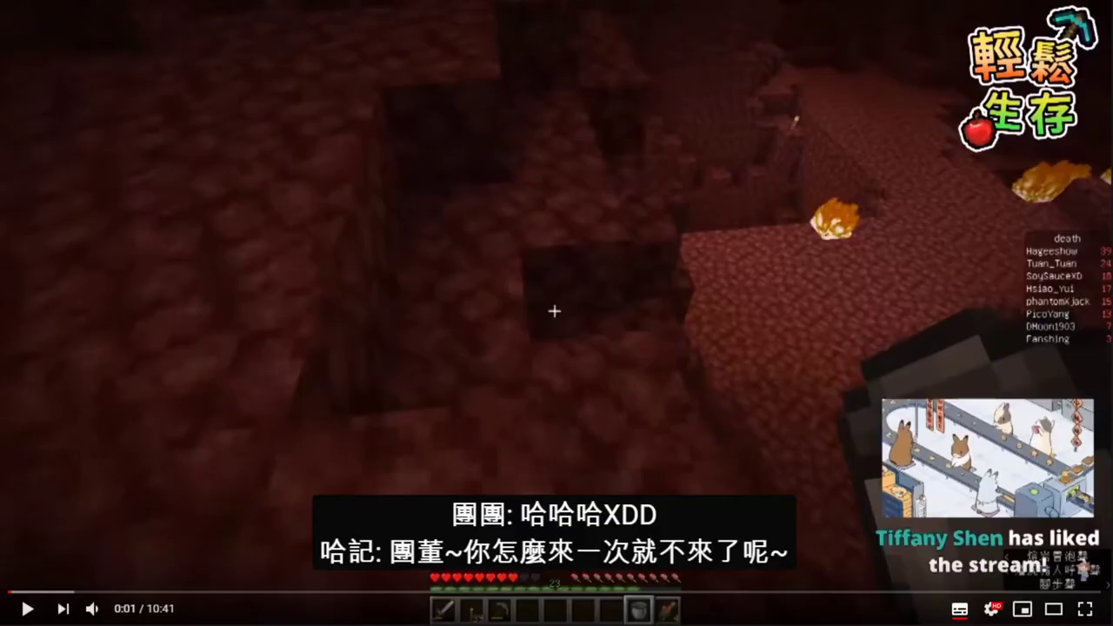
- Play the video's opening to check its captions, pause it at 0:10 and dismiss the overlay ad
click(26, 609)
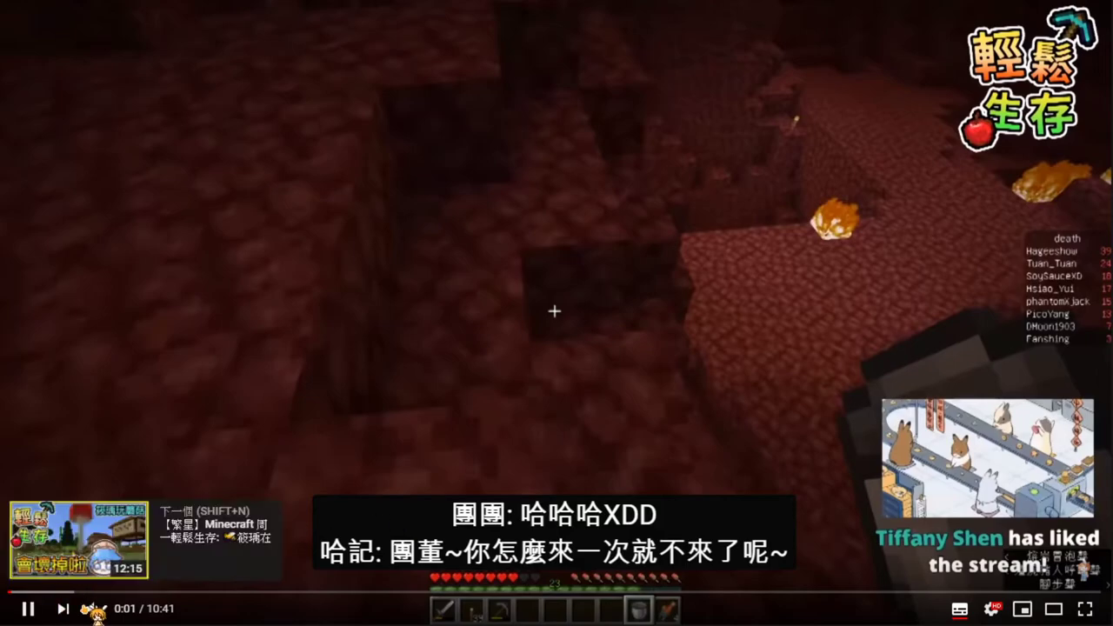
click(120, 609)
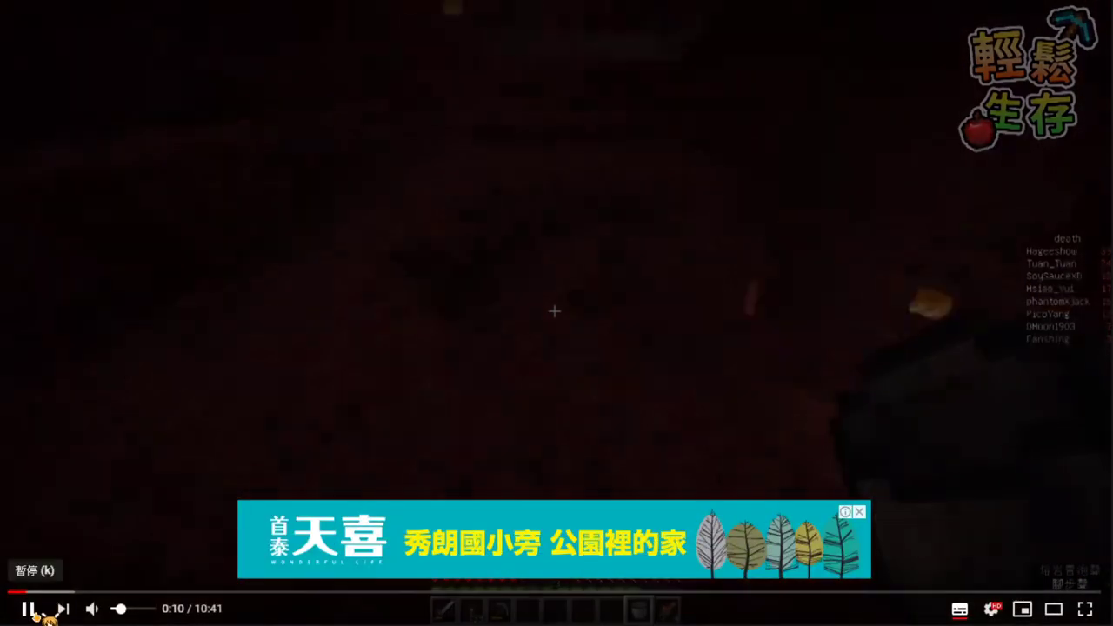
click(27, 609)
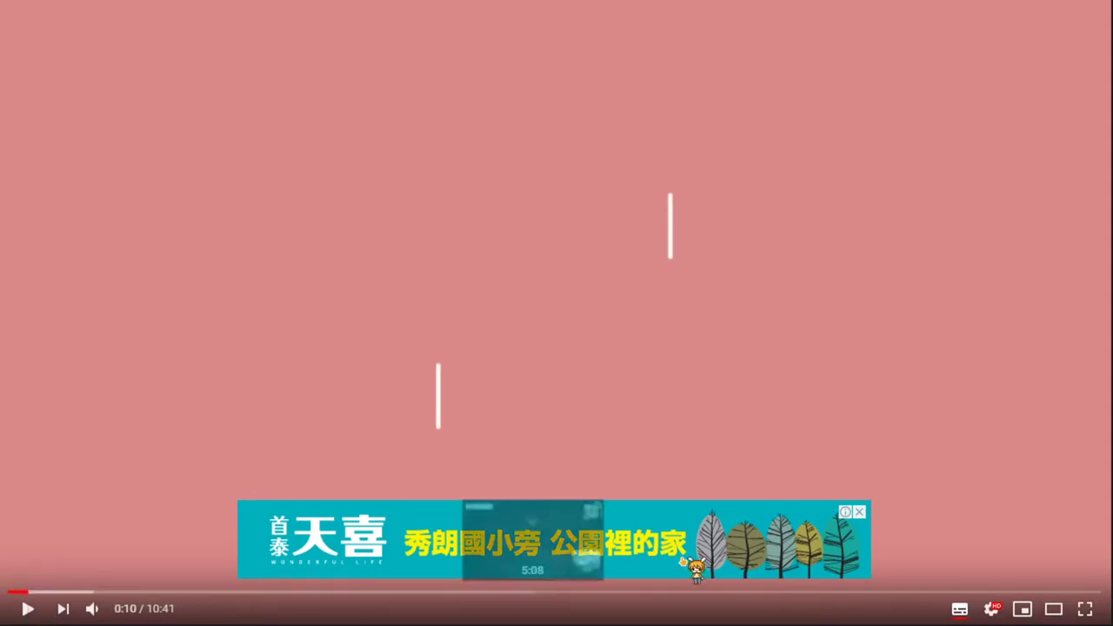
click(859, 512)
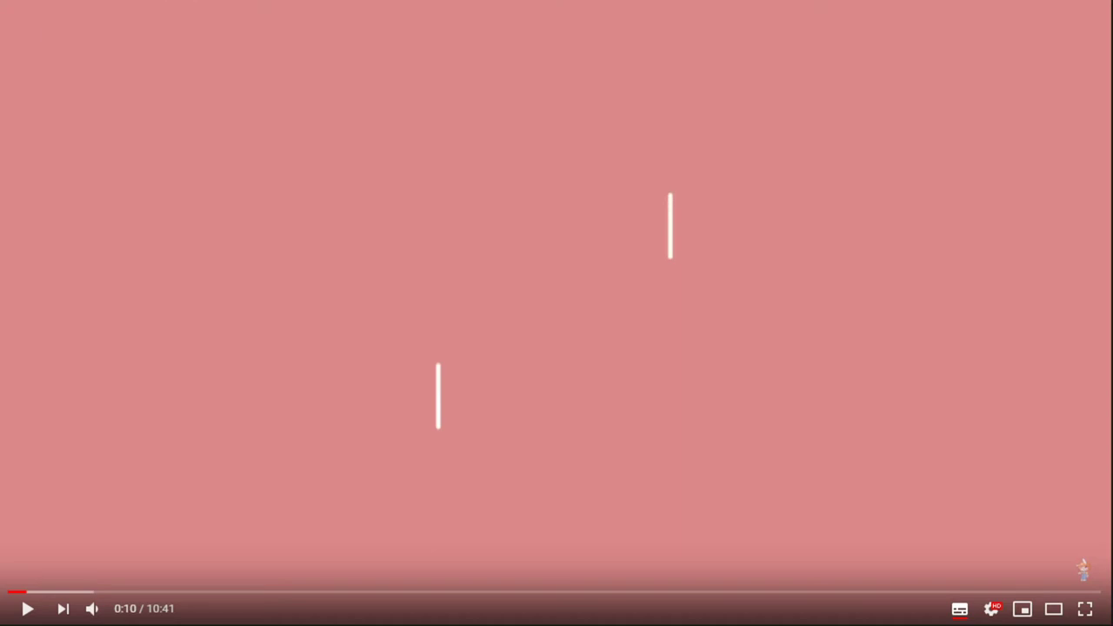
- Replay the video from its start and pause at 0:01 to inspect the speaker colours of the captions
click(1083, 569)
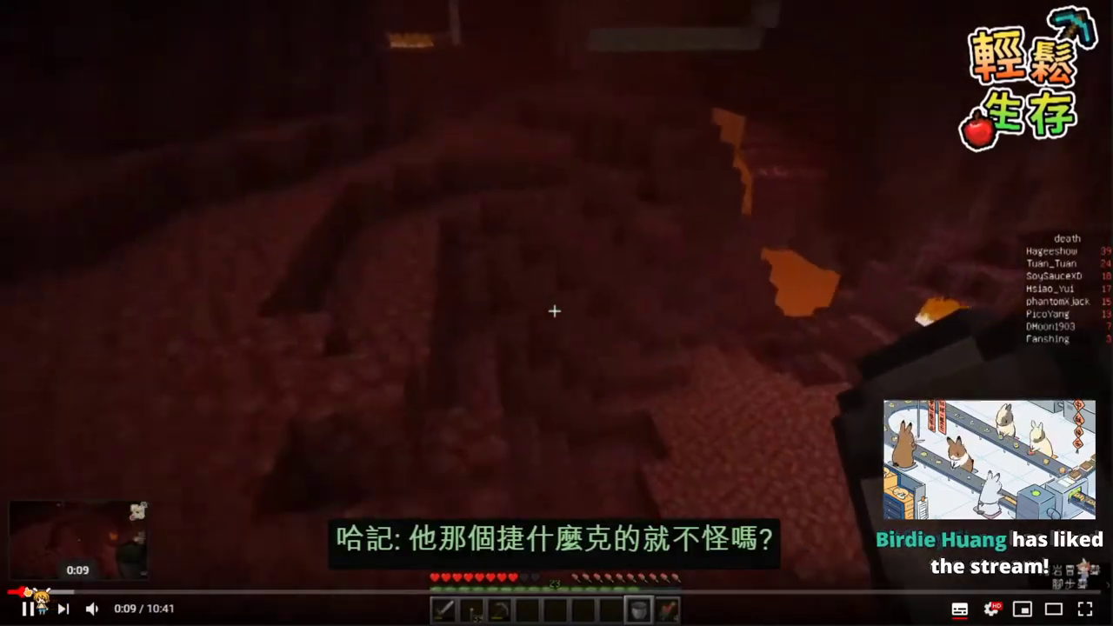
click(14, 592)
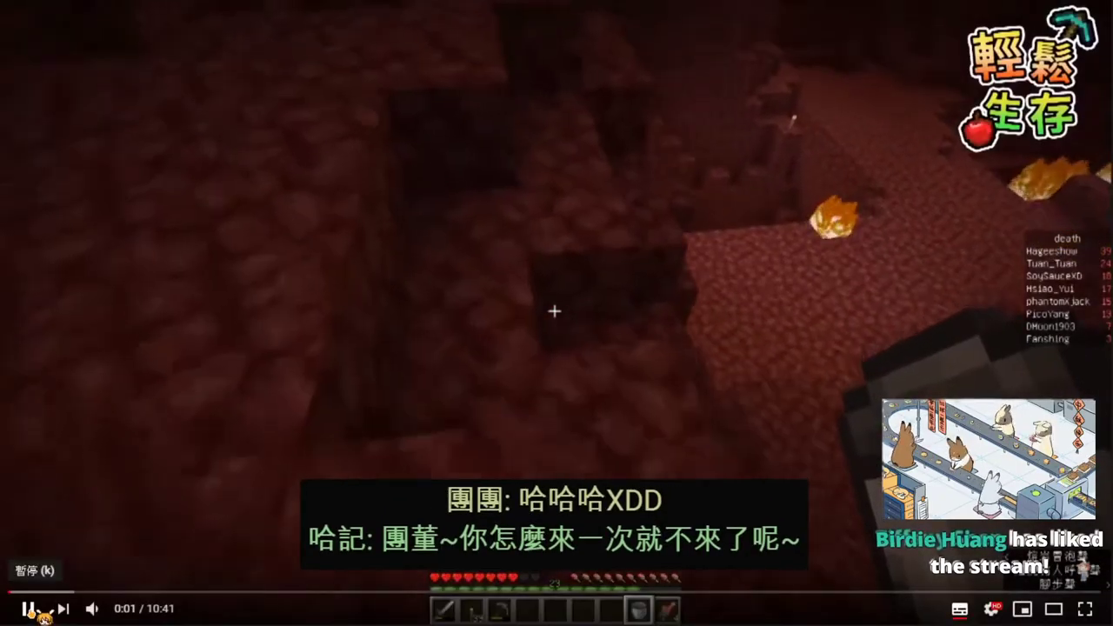
click(27, 609)
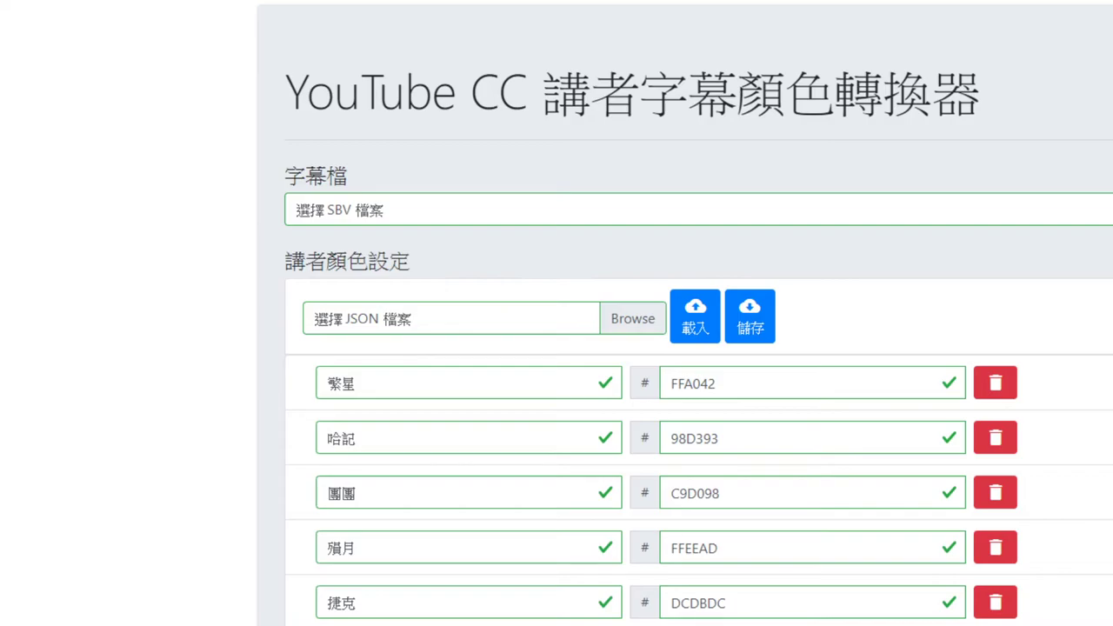
- In the subtitle colour converter, set the speaker 哈記 to colour 0098fe and save the colour settings over colour.json
drag(722, 440, 668, 439)
text(0098fe)
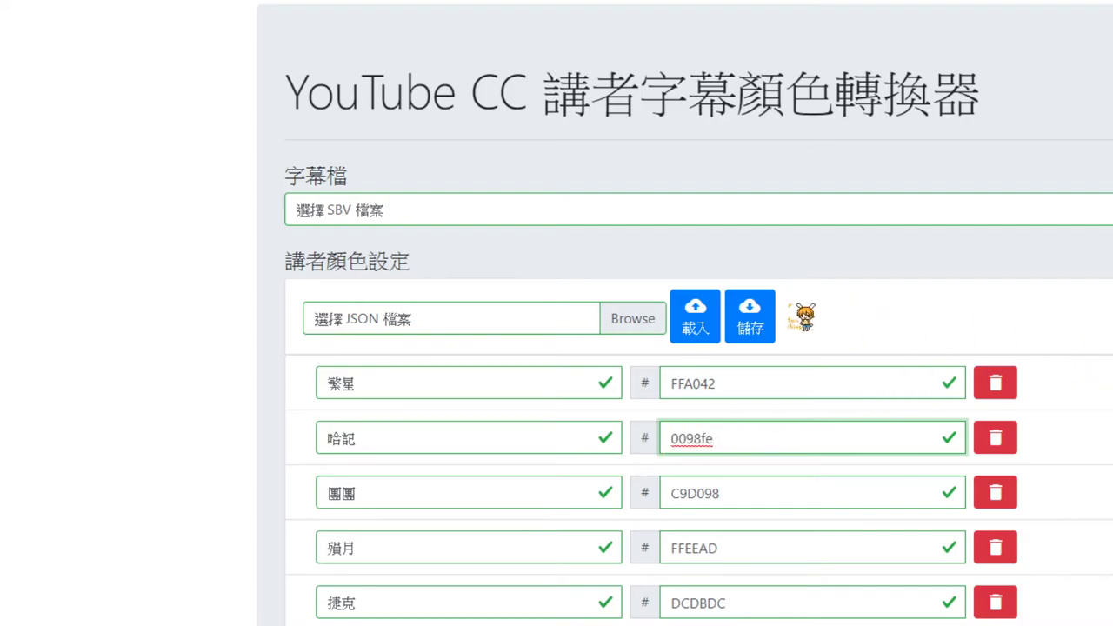
click(753, 322)
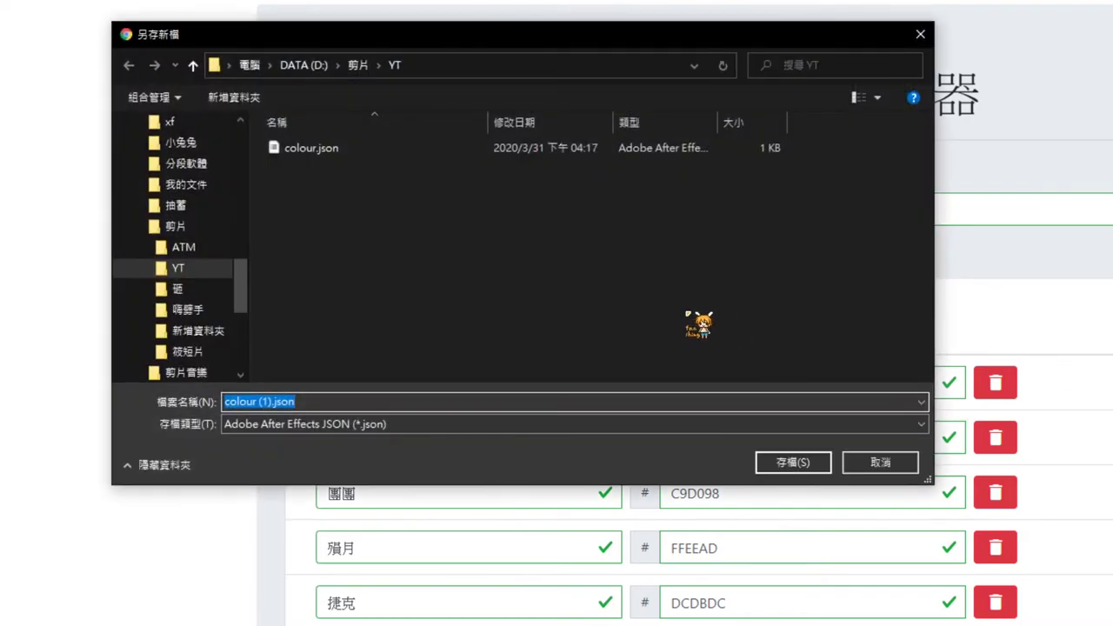
click(310, 148)
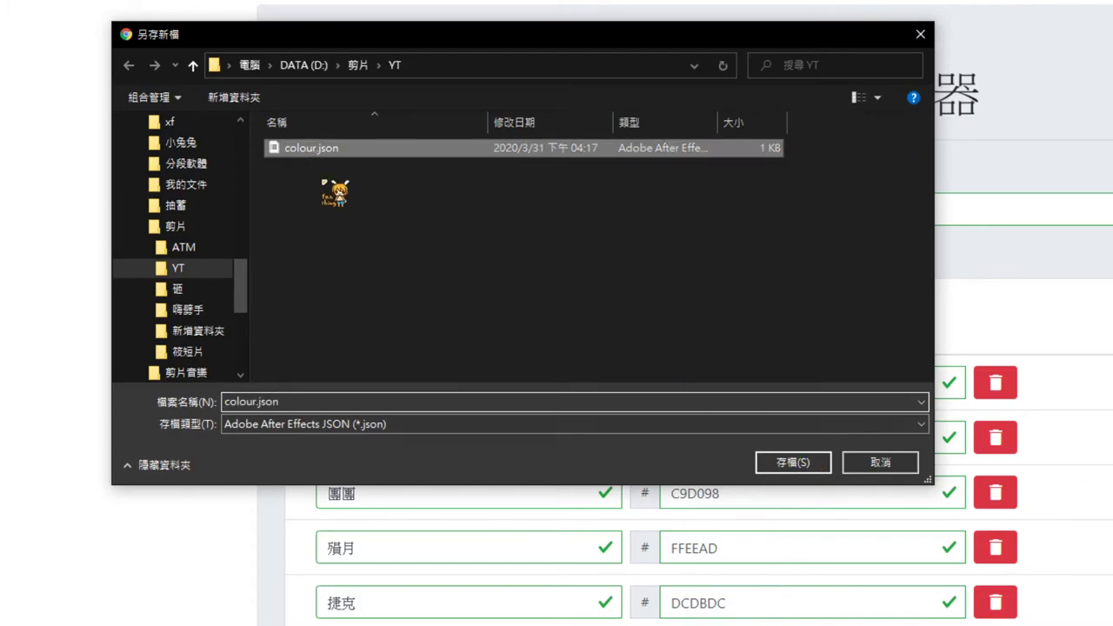
click(793, 462)
click(796, 306)
- Refresh the subtitle preview and compare the line colours with the speaker colour settings
scroll(696, 313, down, 12)
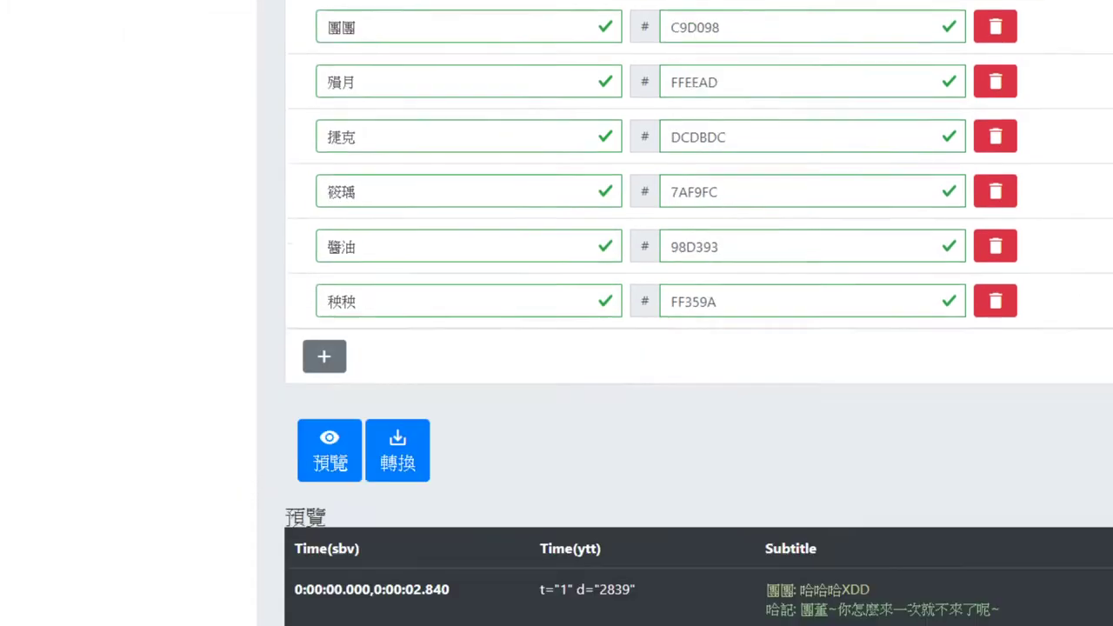
scroll(708, 209, up, 8)
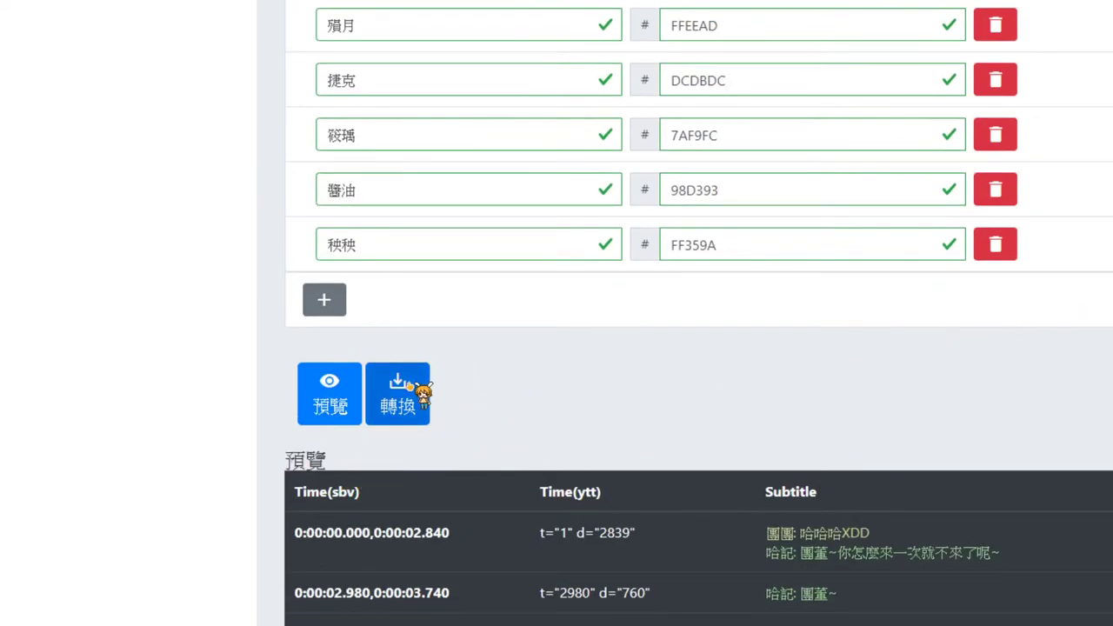
click(331, 396)
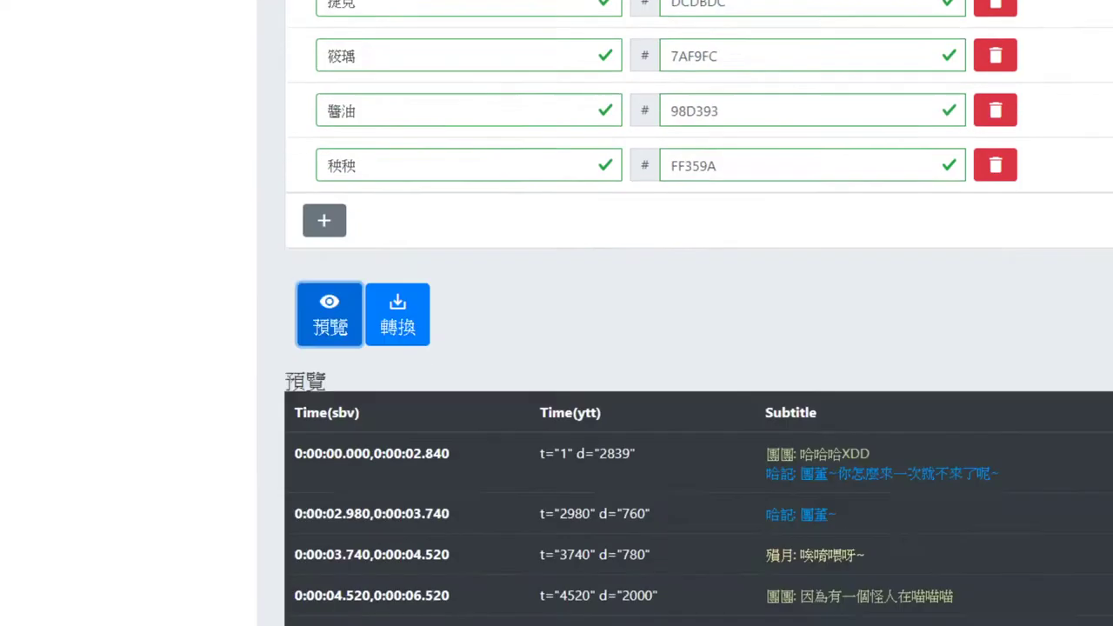
scroll(696, 313, up, 9)
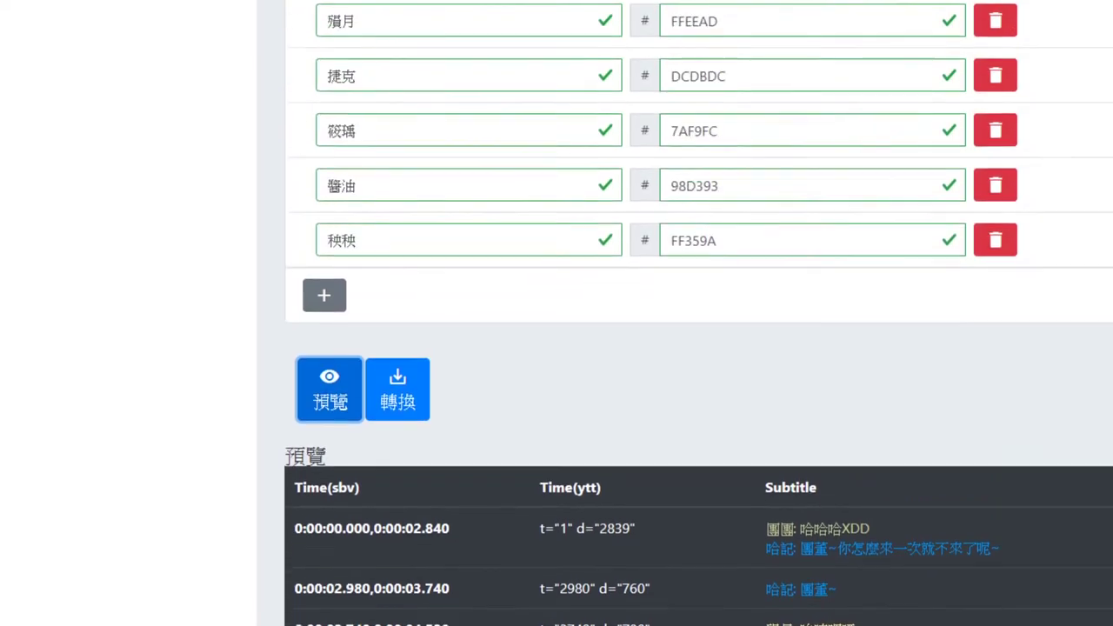
scroll(833, 369, down, 17)
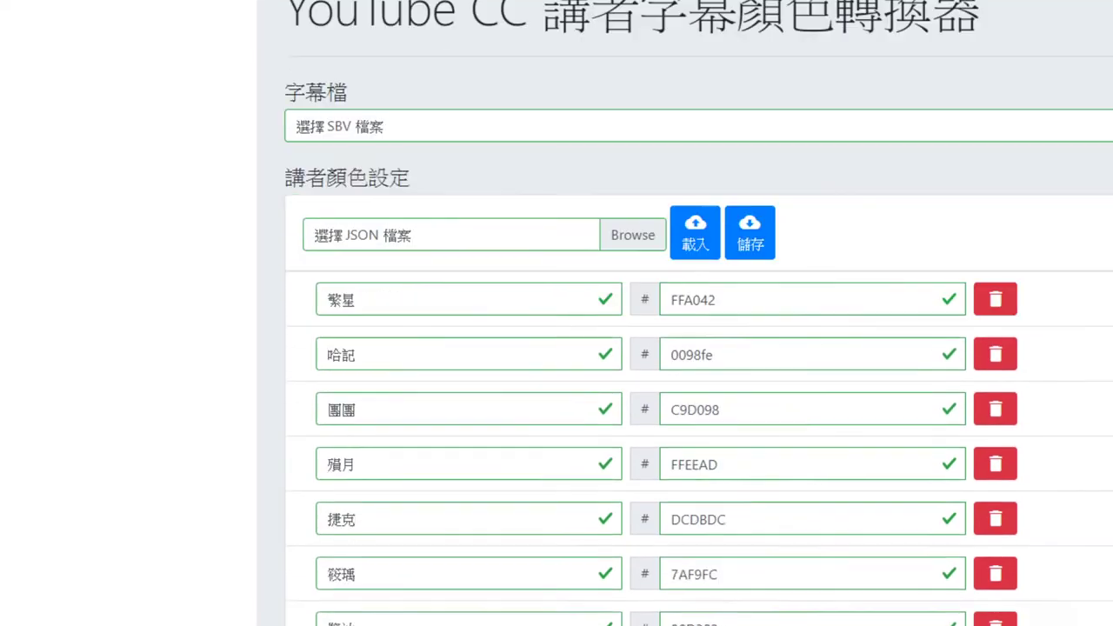
scroll(833, 369, up, 7)
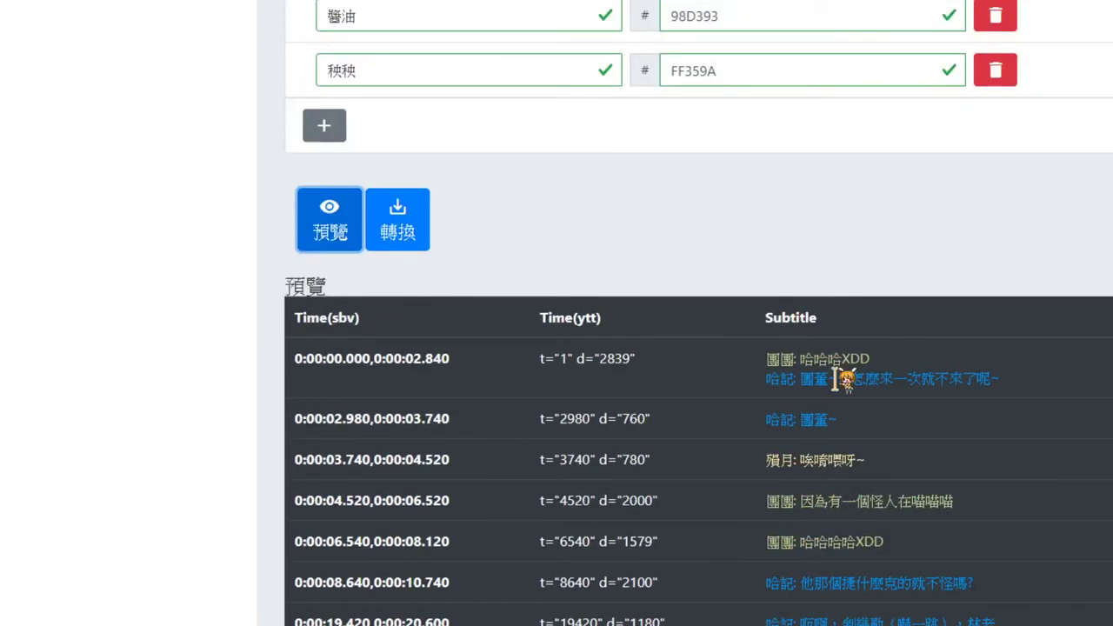
- Convert the recoloured subtitles to YTT and overwrite 哈記女僕.ytt in the YT folder
click(398, 219)
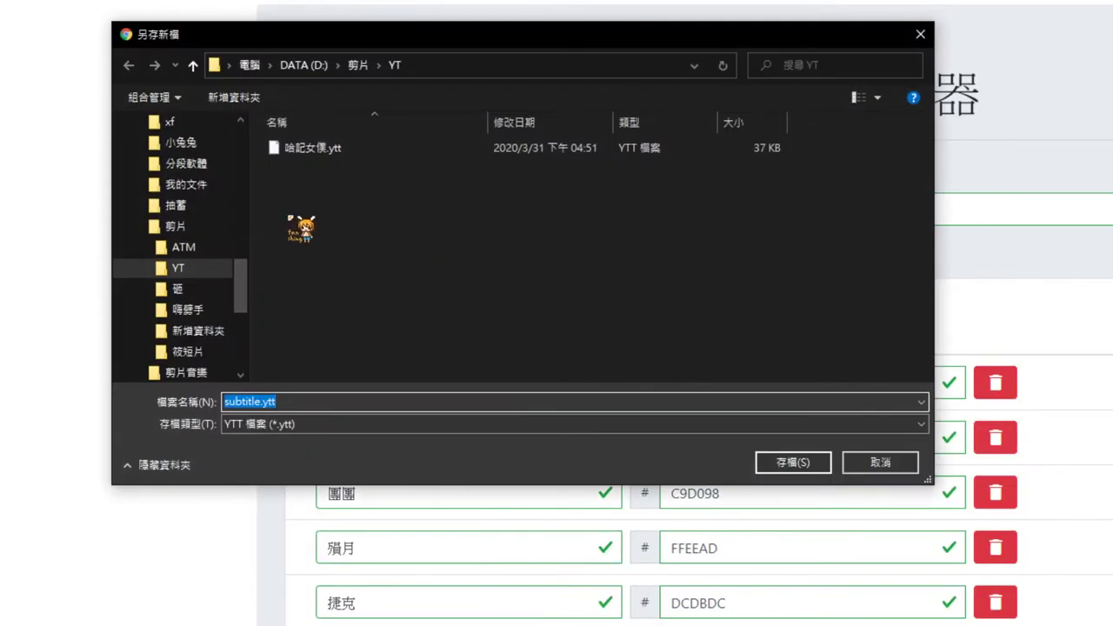
click(306, 149)
click(791, 462)
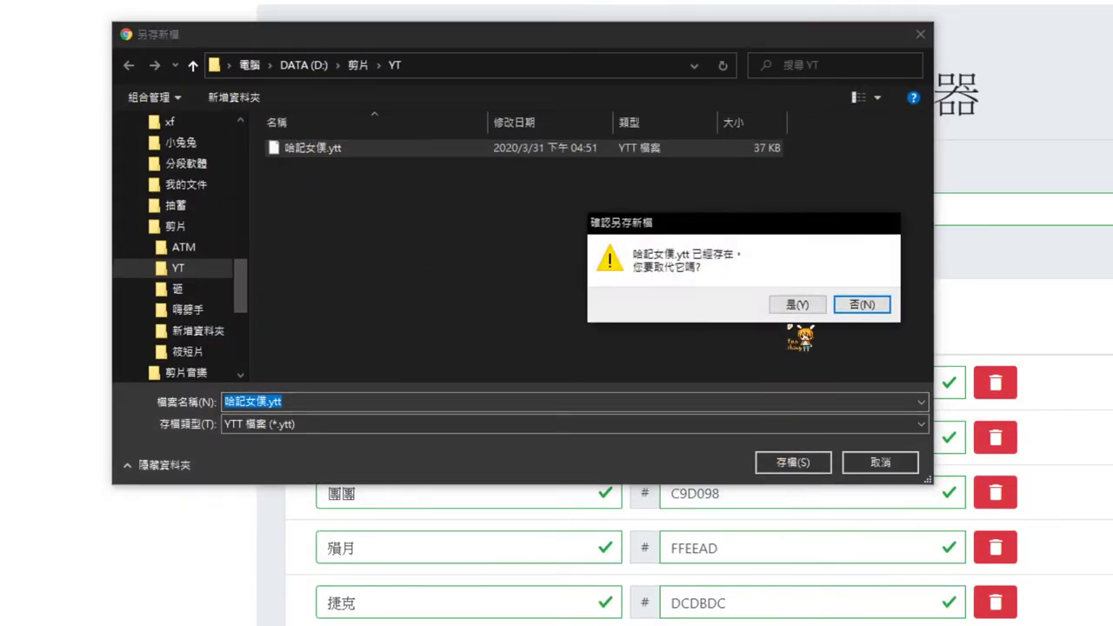
click(793, 303)
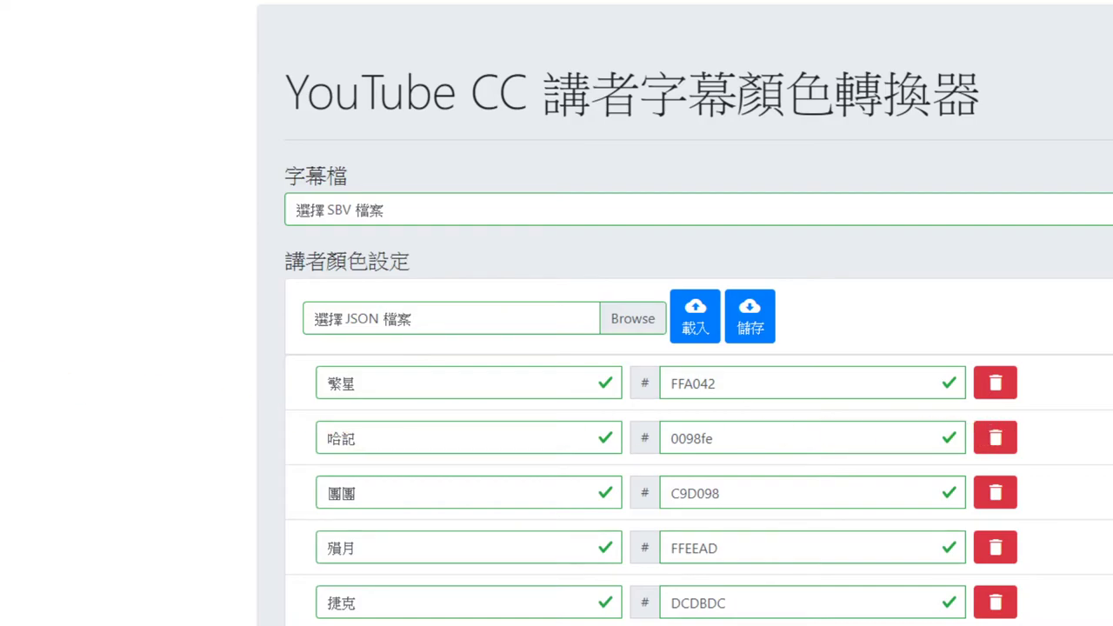
- In the YouTube caption editor, upload 哈記女僕.ytt as the 中文（台灣） subtitle file and publish it over the existing captions
scroll(991, 432, down, 6)
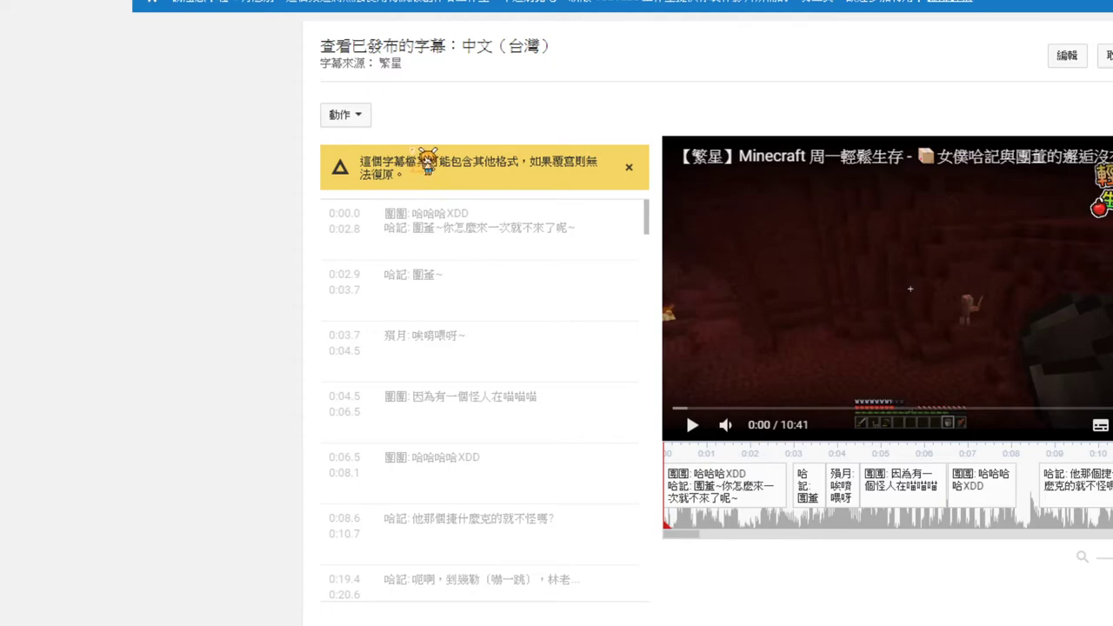
click(346, 114)
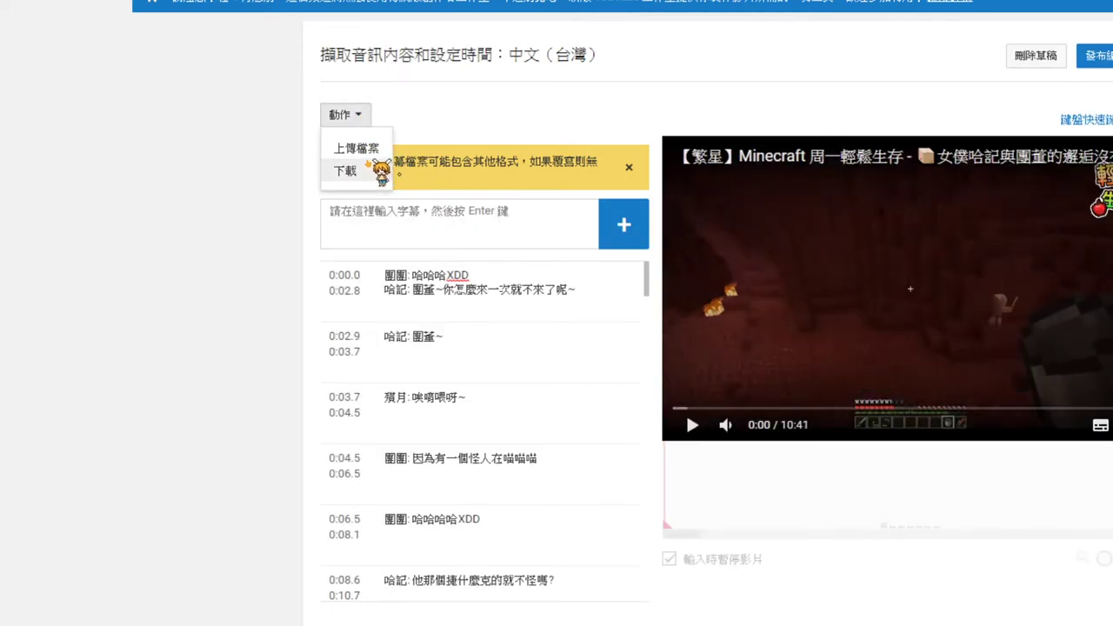
click(357, 148)
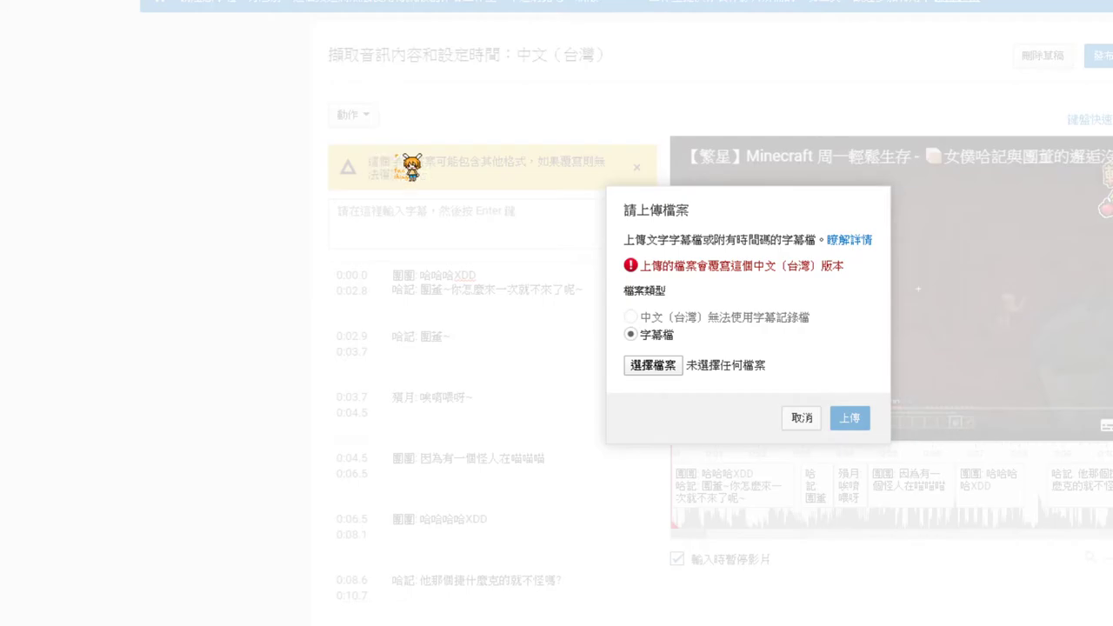
click(663, 366)
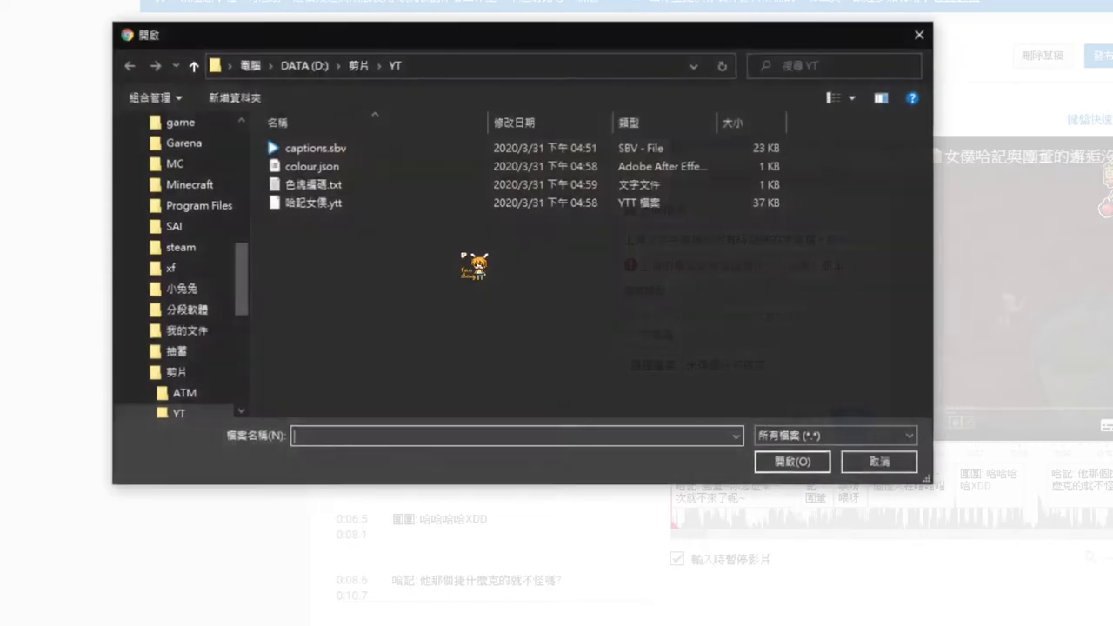
click(318, 202)
click(789, 462)
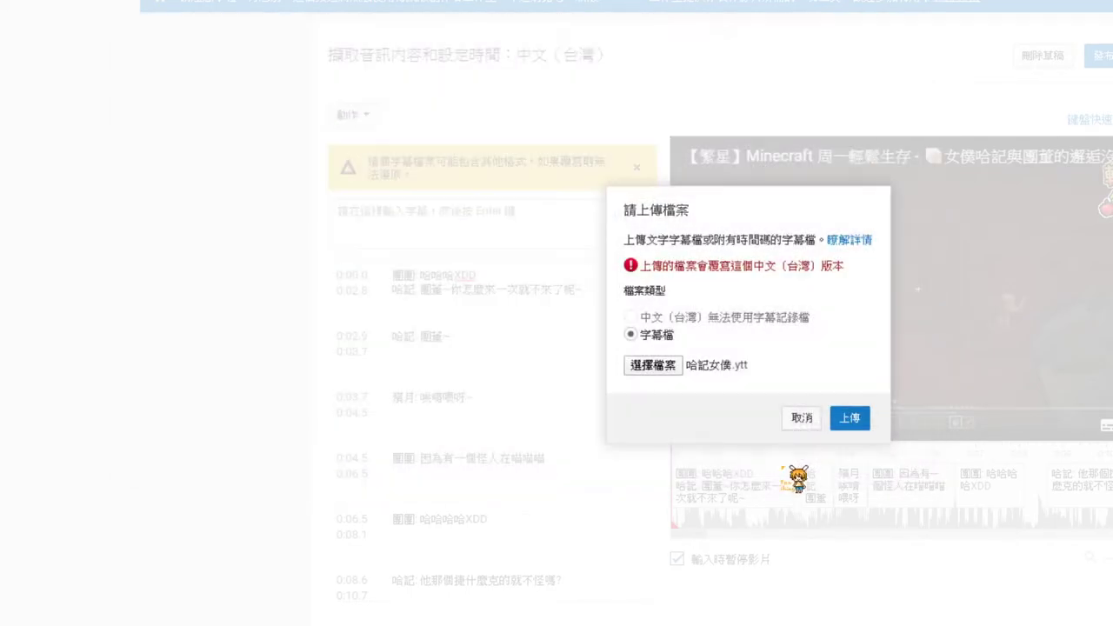
click(850, 421)
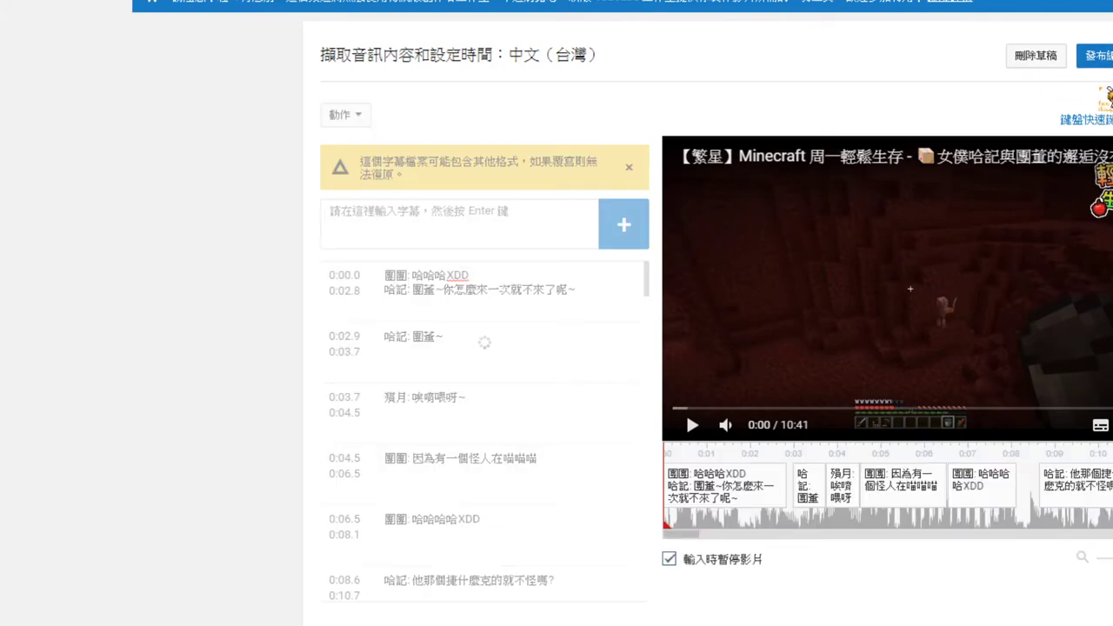
click(1097, 55)
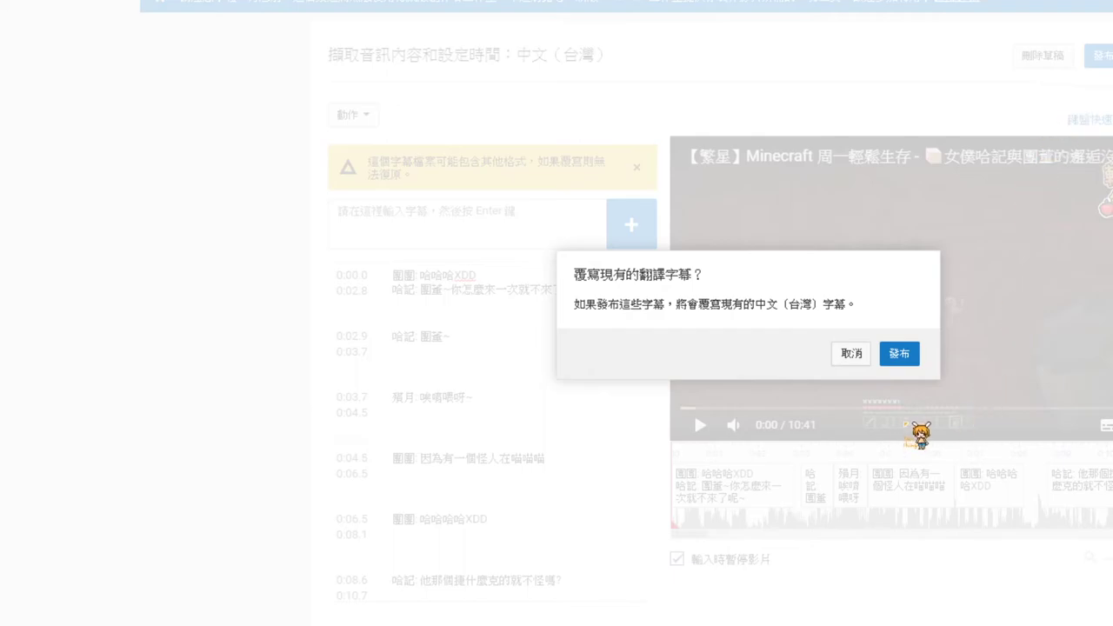
click(900, 353)
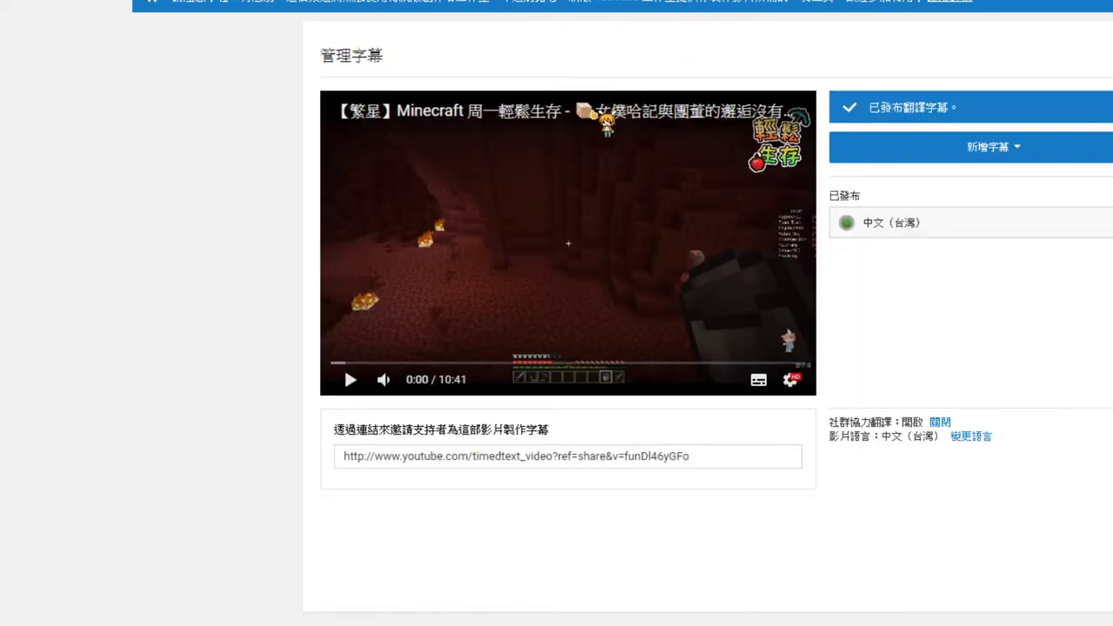
- Open the video's watch page to check the republished captions, dismissing the overlay ad and pausing at 0:13
click(544, 122)
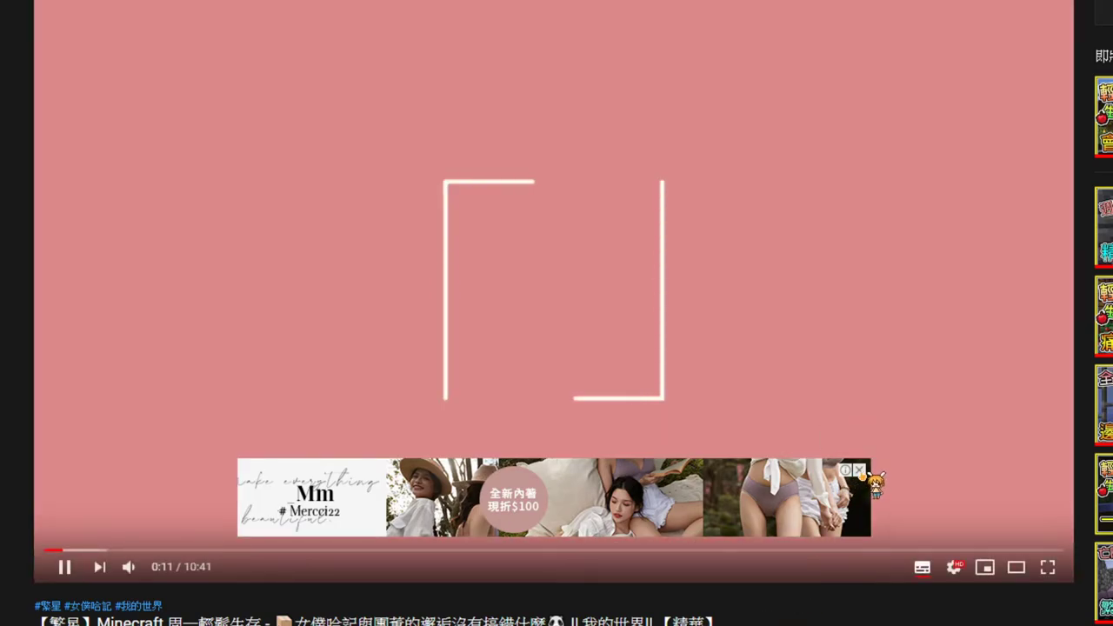
click(858, 470)
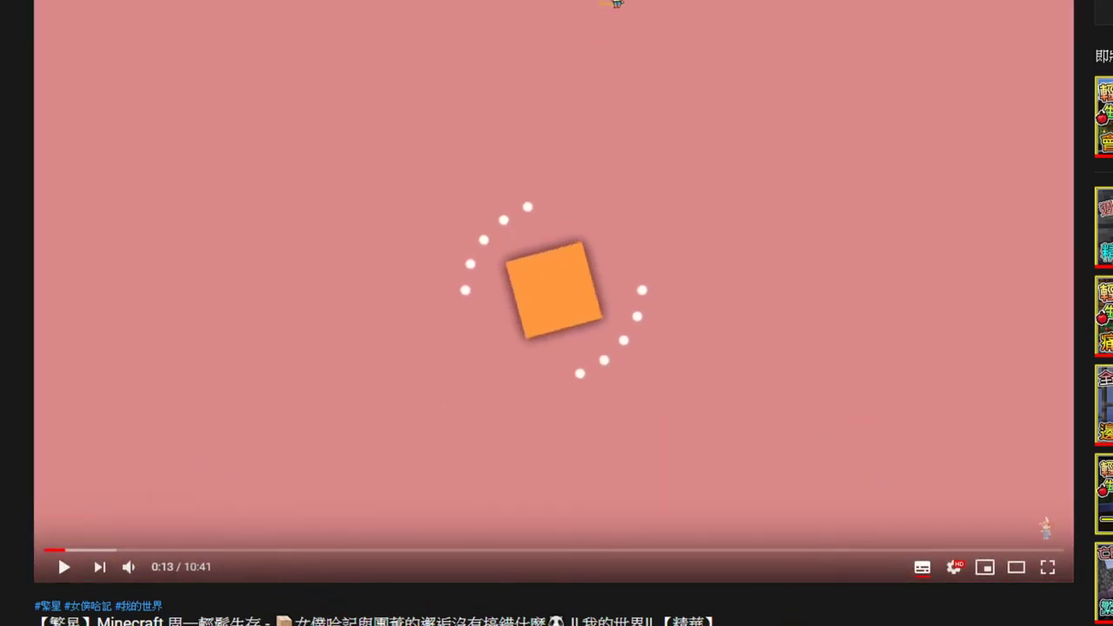